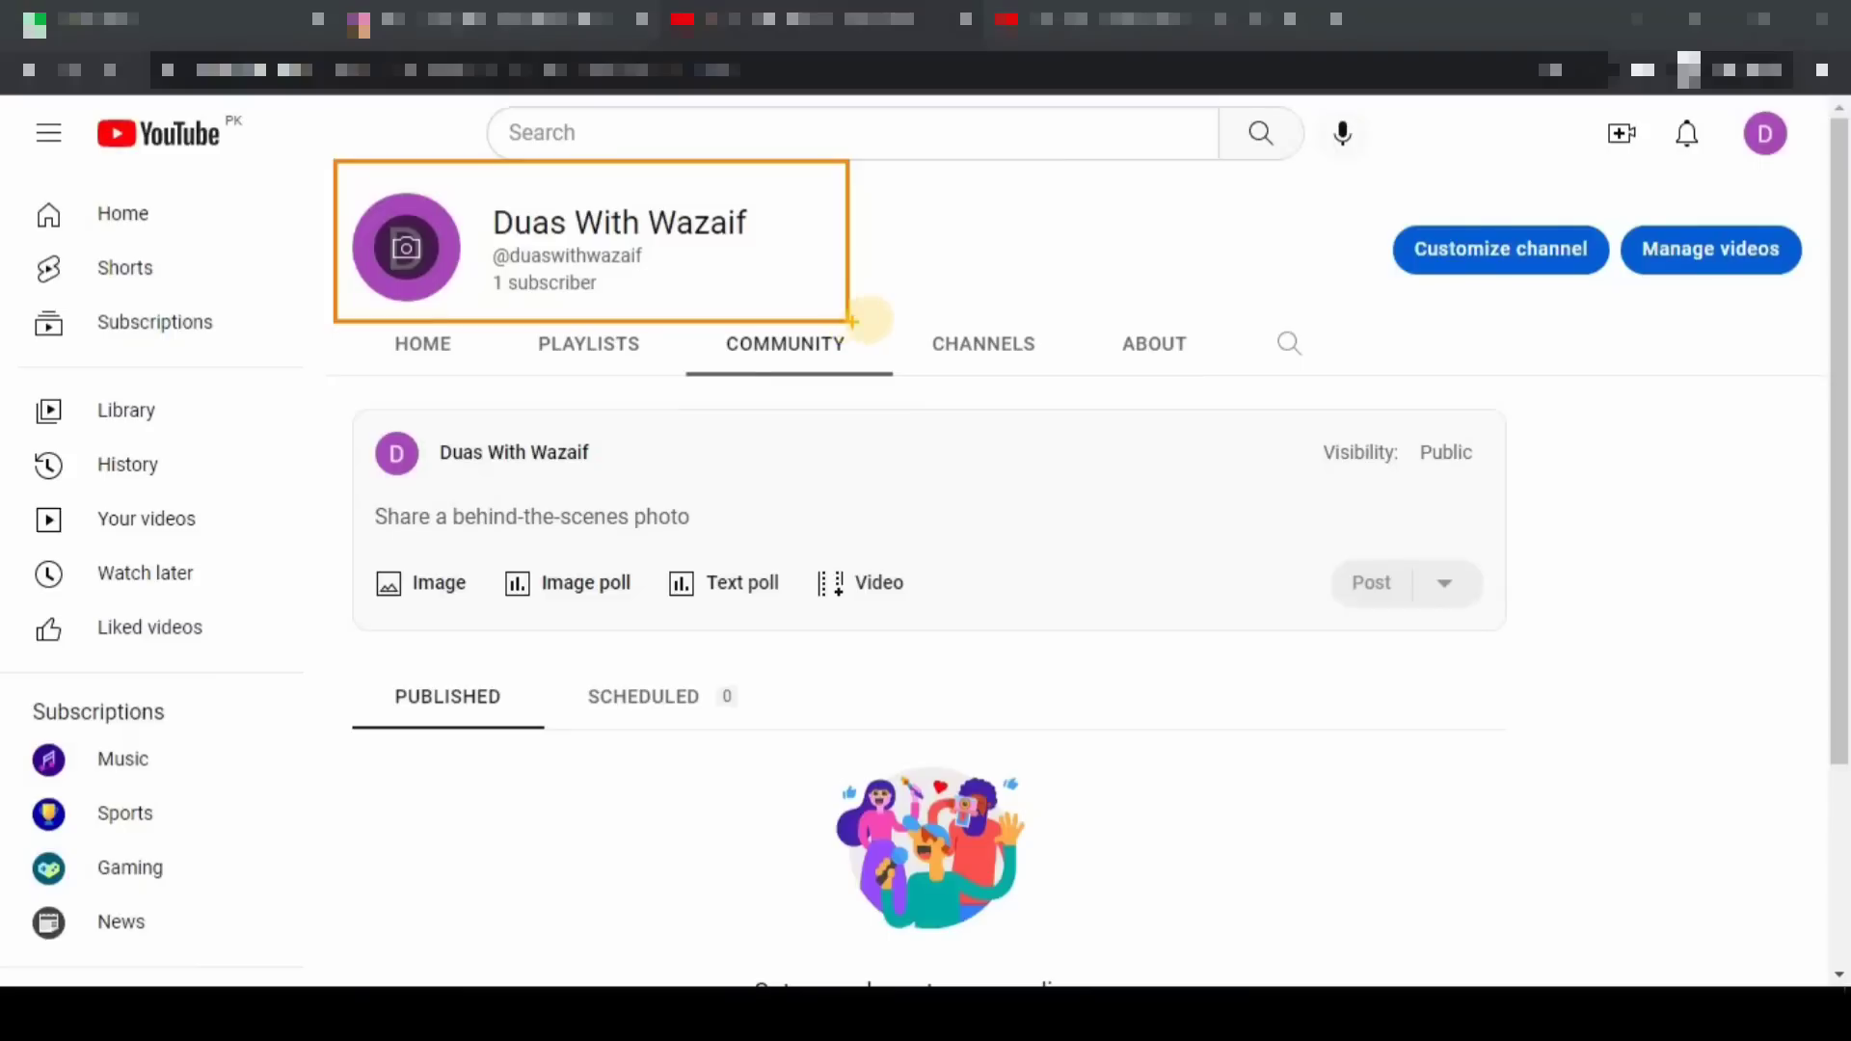
# - From the channel page, launch Customize channel so YouTube Studio opens in a new tab
pyautogui.moveTo(809, 272); pyautogui.dragTo(948, 228)
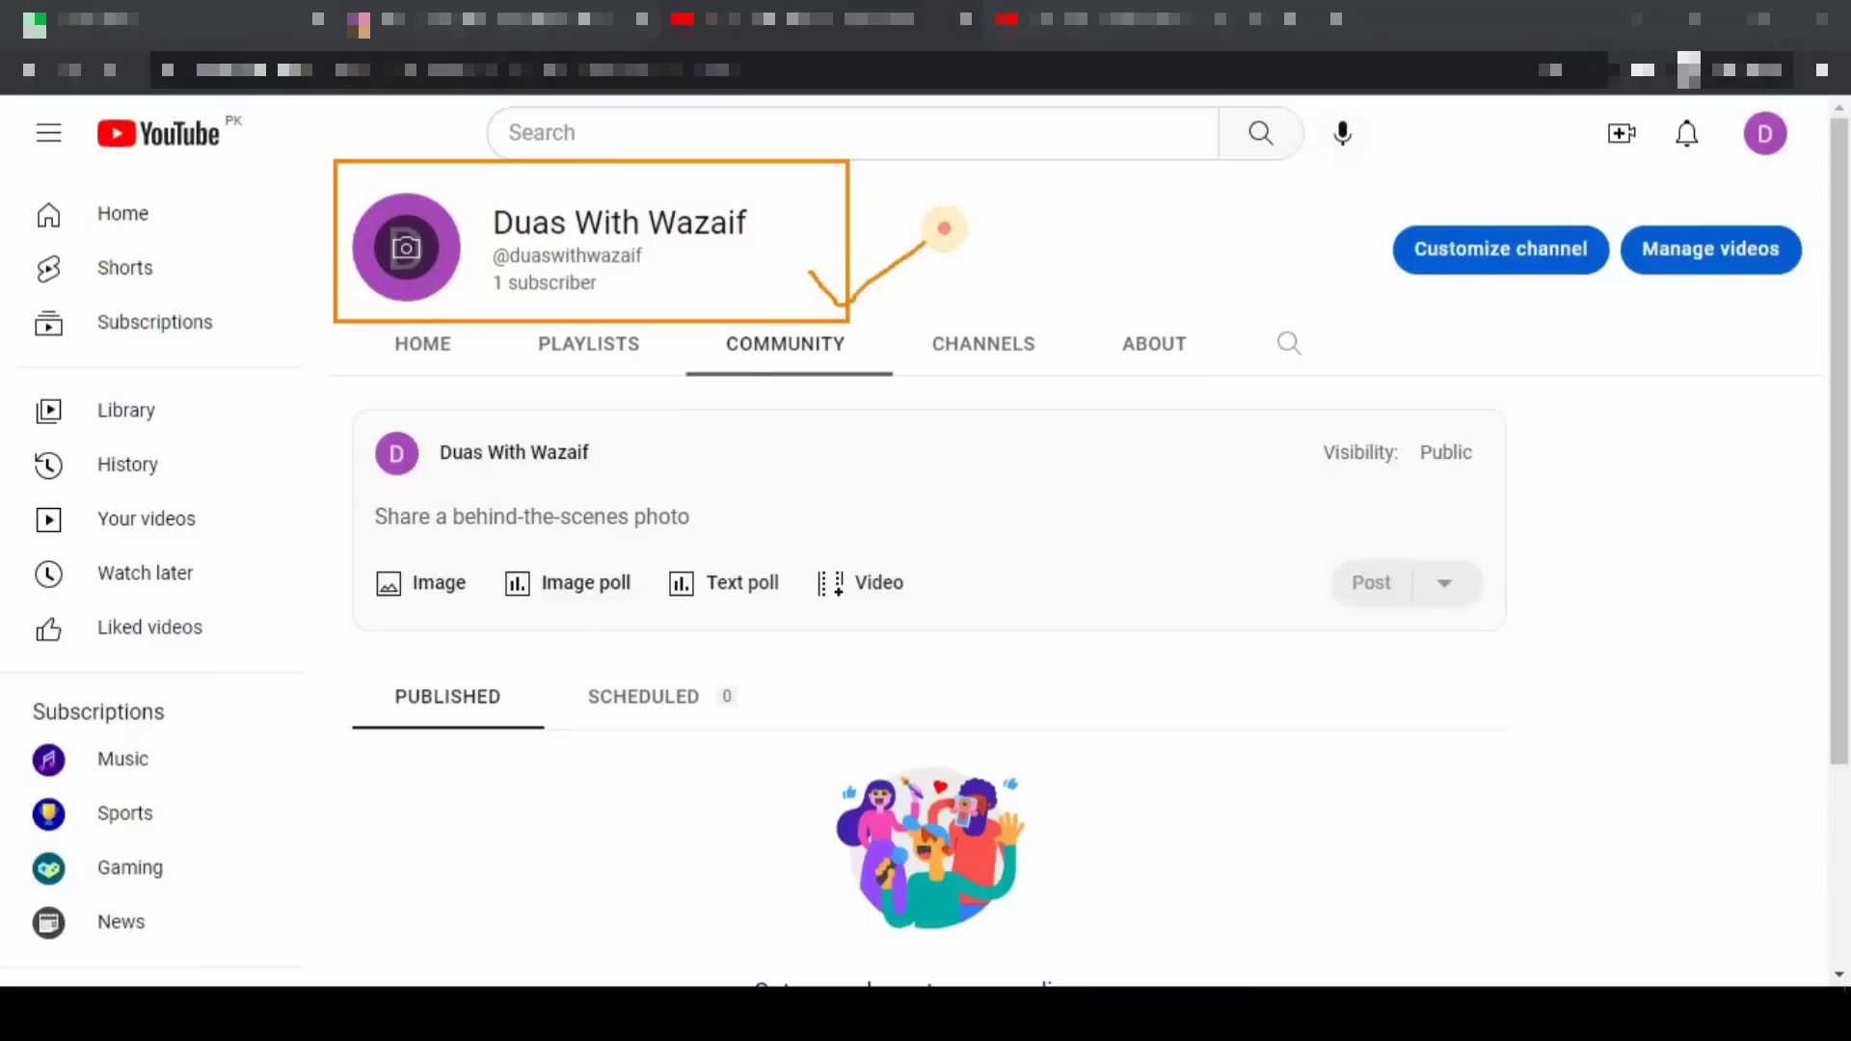
pyautogui.moveTo(832, 252)
pyautogui.mouseDown()
pyautogui.moveTo(875, 268)
pyautogui.moveTo(937, 208)
pyautogui.mouseUp()
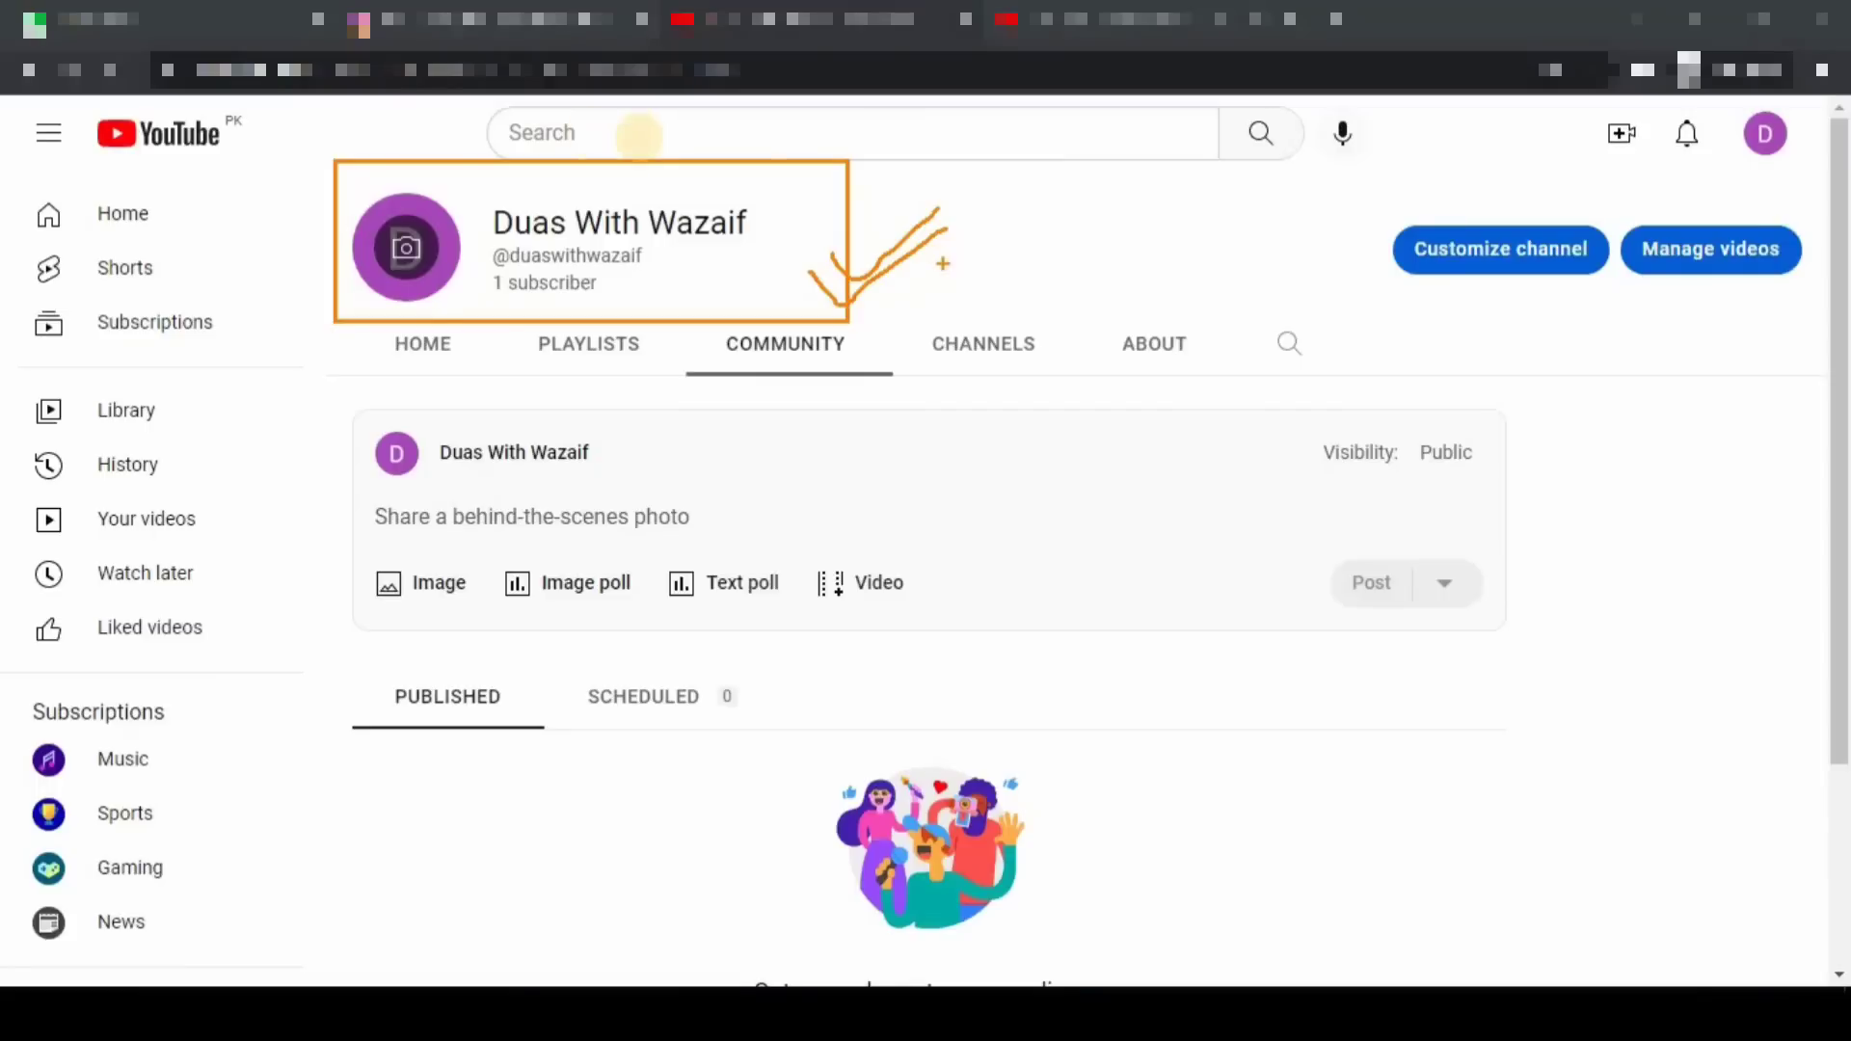
pyautogui.moveTo(1370, 199); pyautogui.dragTo(1617, 310)
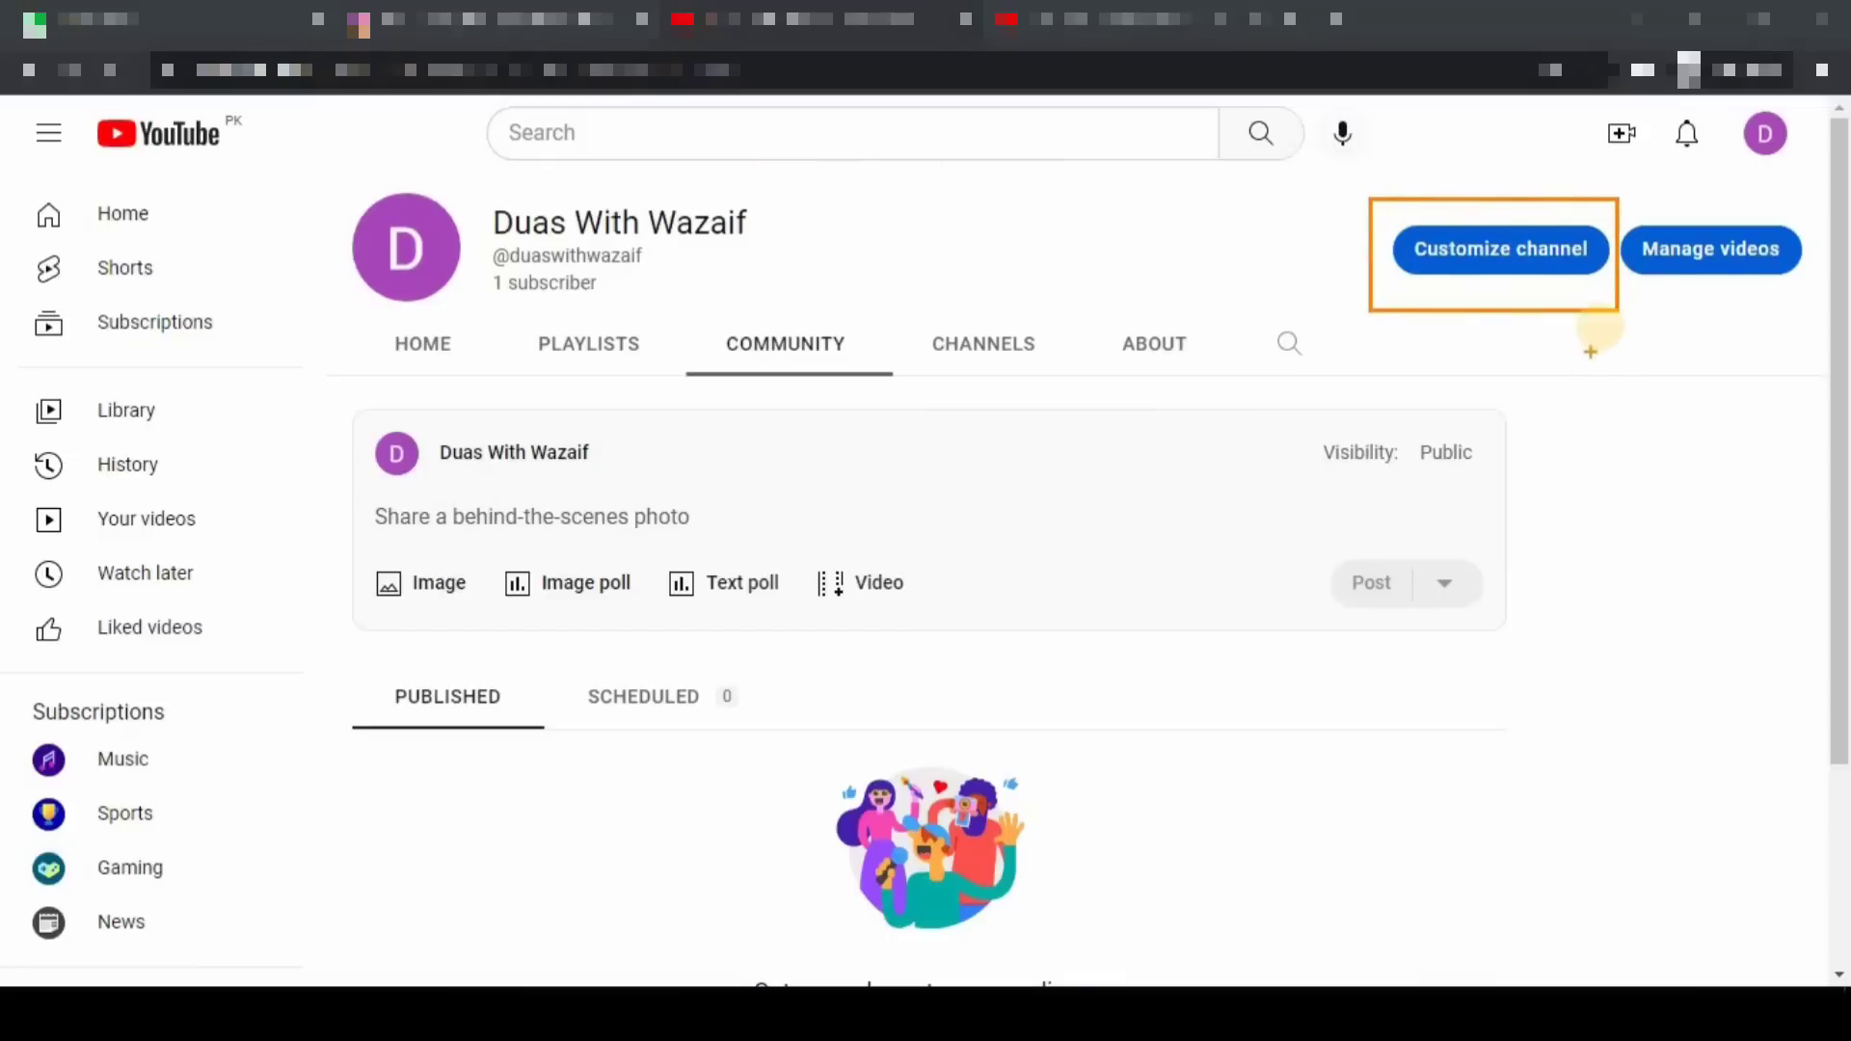
pyautogui.click(1442, 260)
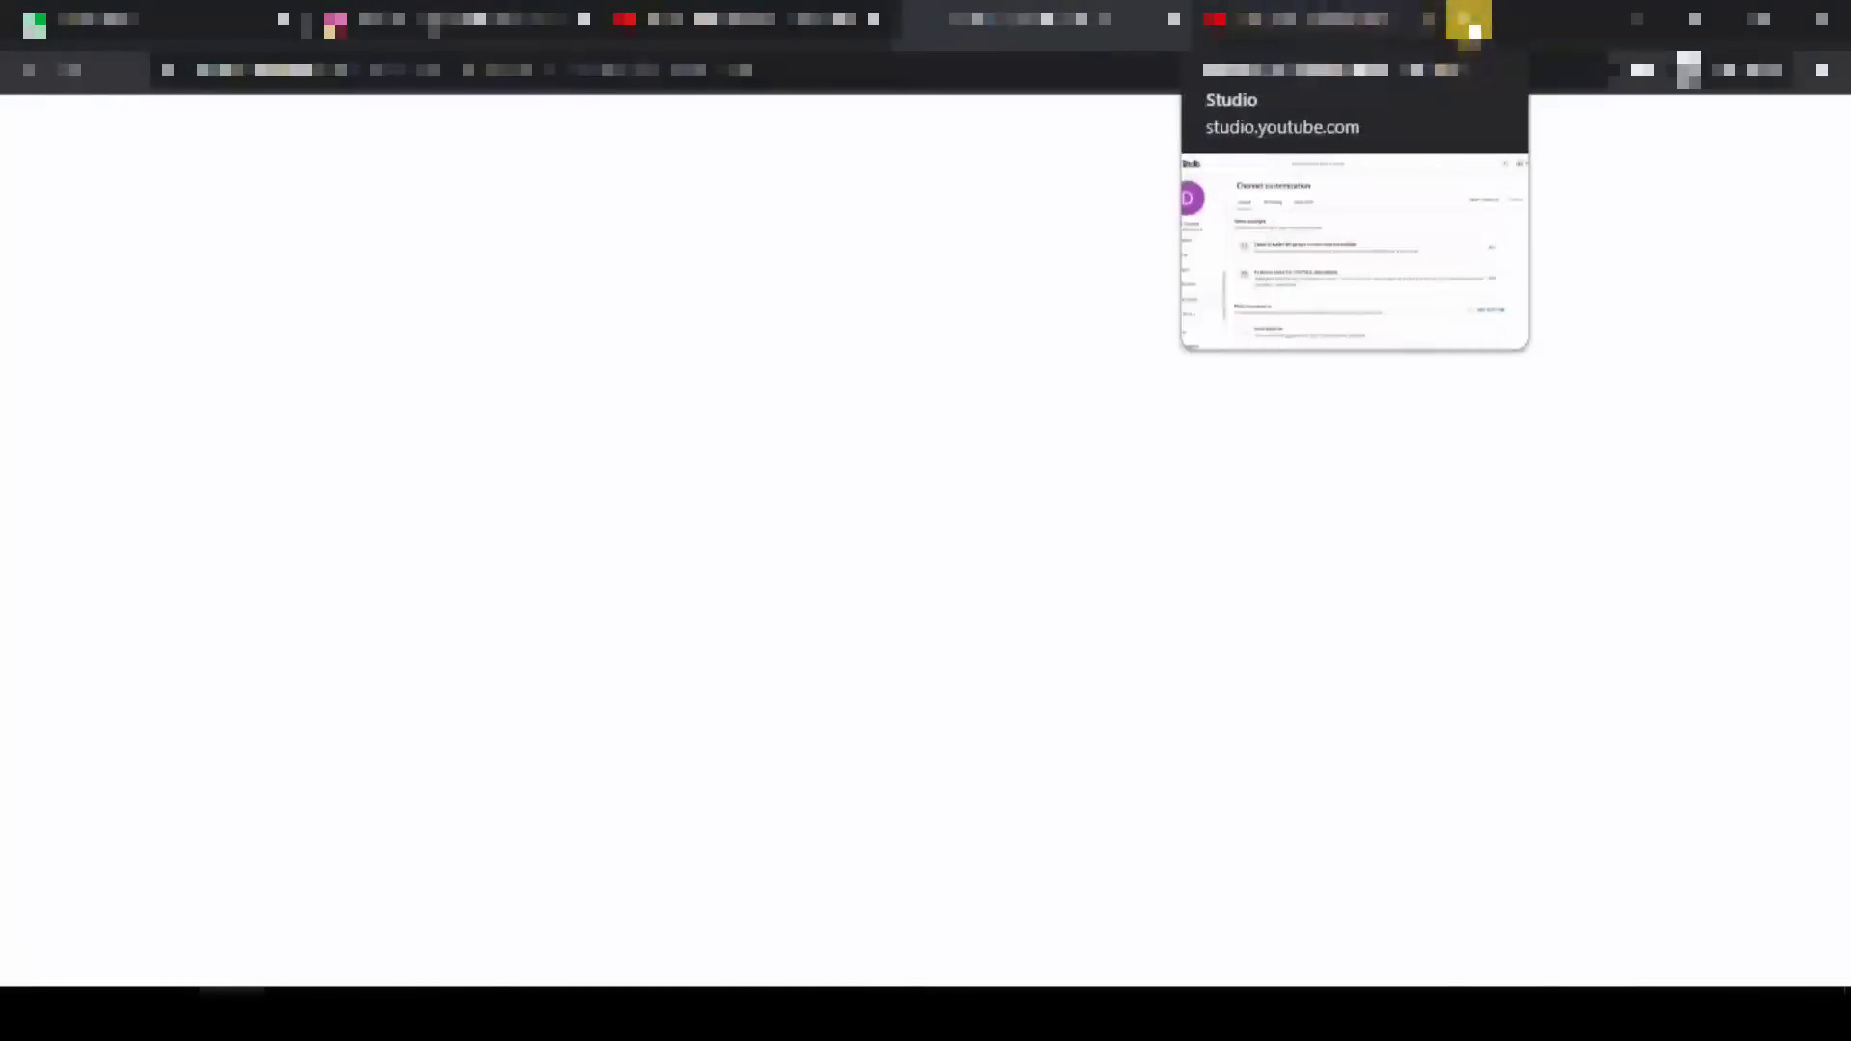
# - Close the leftover browser tab and let the Channel customization Layout page finish loading
pyautogui.click(1464, 19)
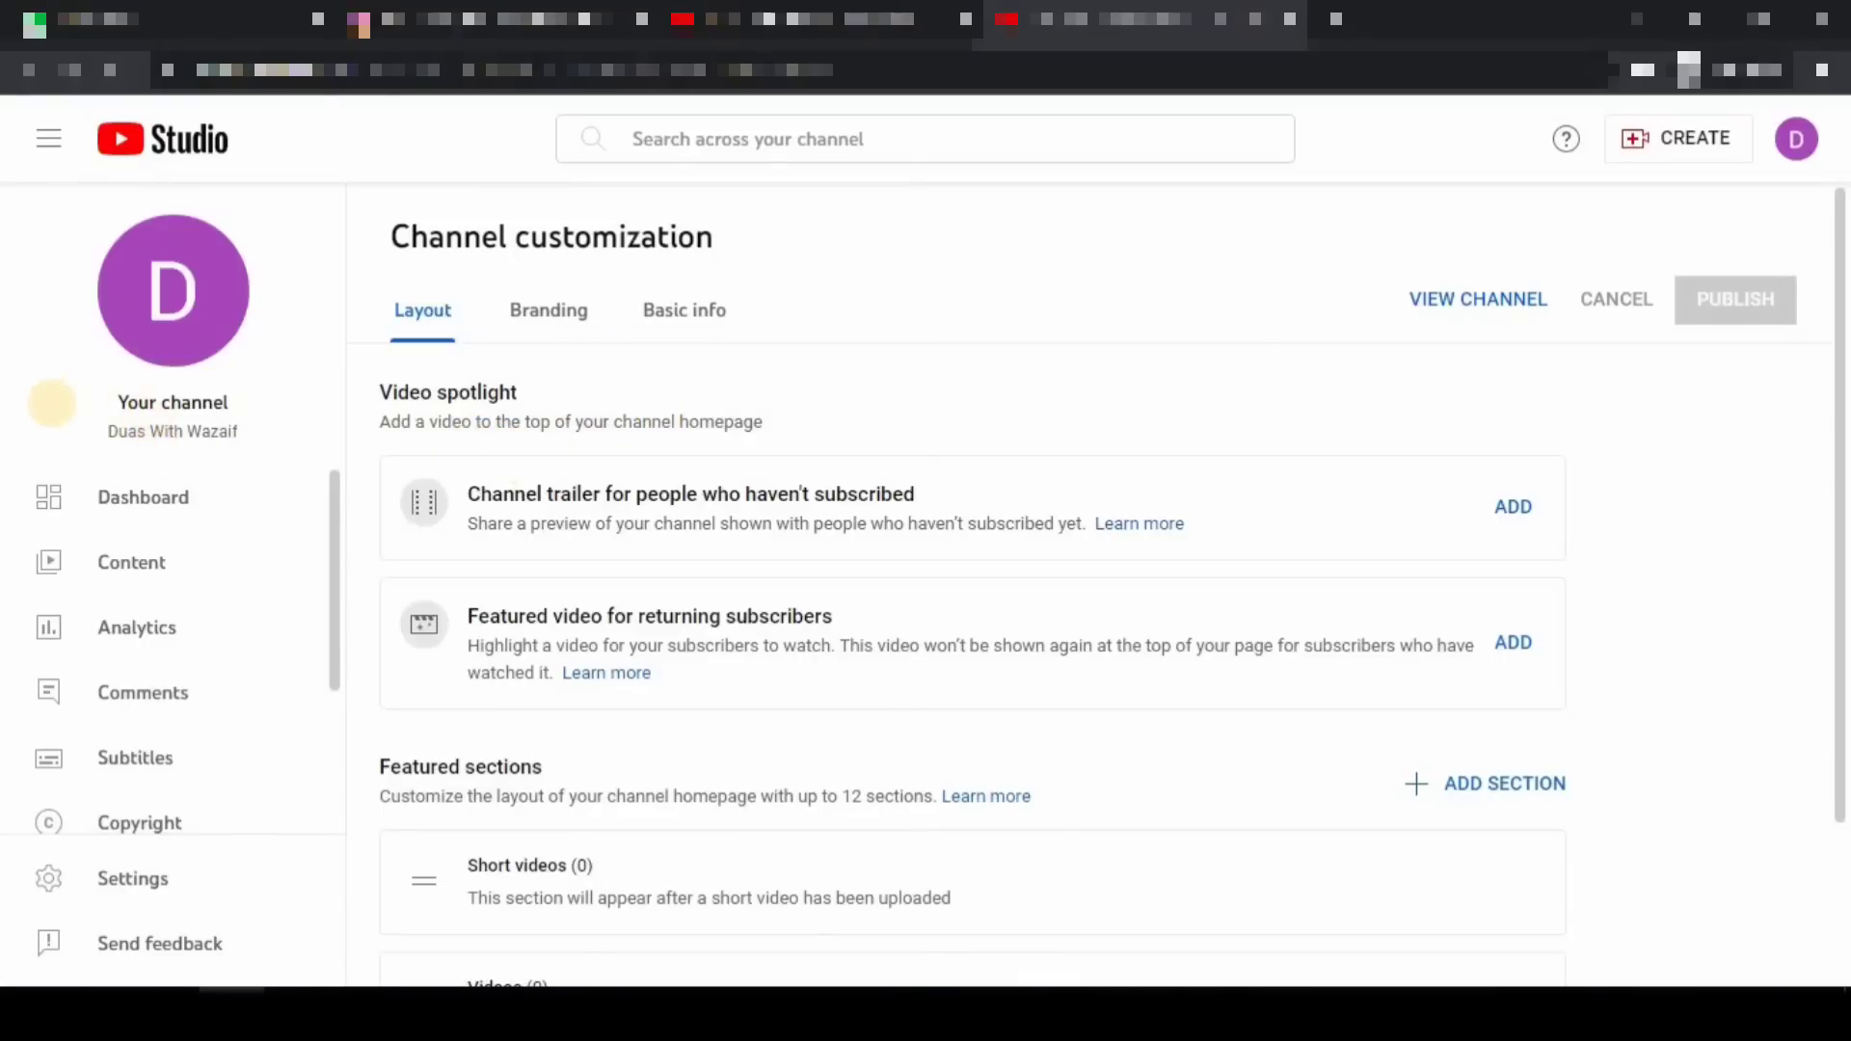
pyautogui.moveTo(4, 344)
pyautogui.mouseDown()
pyautogui.moveTo(194, 809)
pyautogui.moveTo(323, 901)
pyautogui.mouseUp()
pyautogui.moveTo(337, 521); pyautogui.dragTo(332, 688)
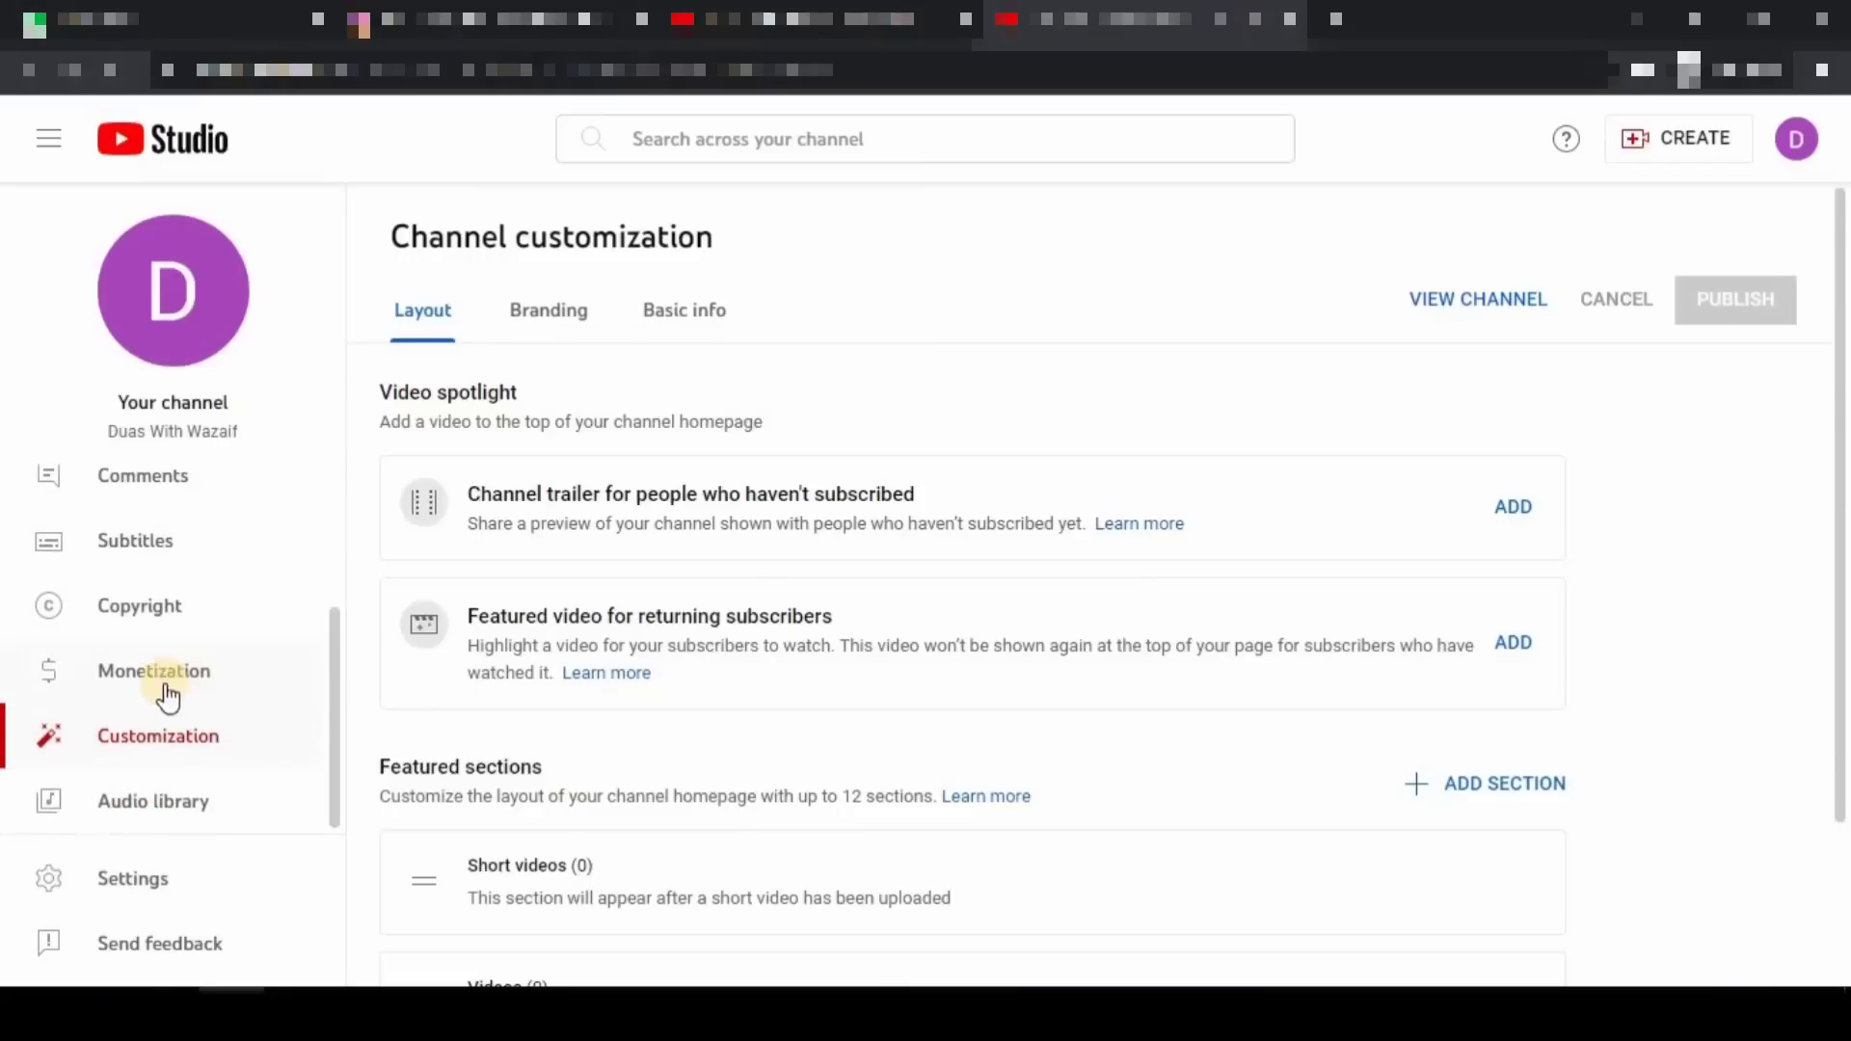
pyautogui.moveTo(12, 712)
pyautogui.mouseDown()
pyautogui.moveTo(164, 781)
pyautogui.moveTo(281, 768)
pyautogui.moveTo(345, 668)
pyautogui.mouseUp()
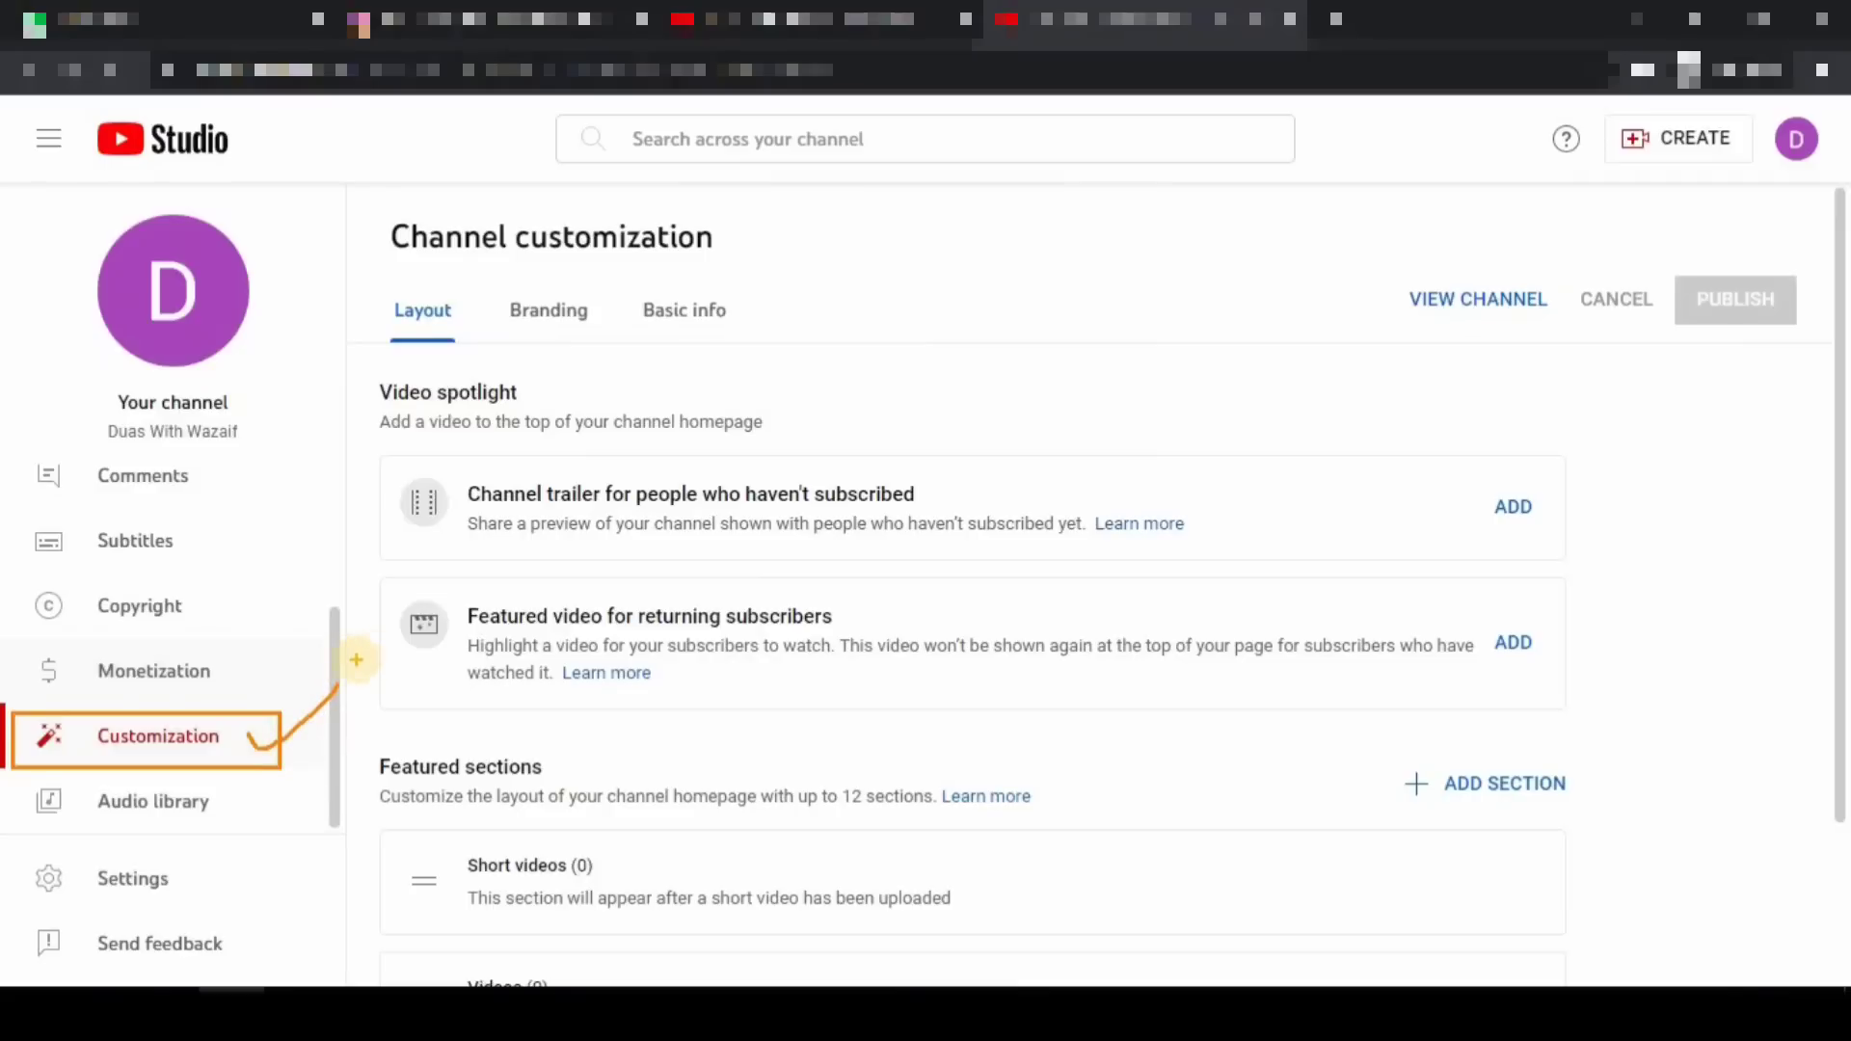
pyautogui.moveTo(367, 279); pyautogui.dragTo(488, 349)
pyautogui.moveTo(496, 280)
pyautogui.mouseDown()
pyautogui.moveTo(624, 337)
pyautogui.moveTo(769, 341)
pyautogui.mouseUp()
pyautogui.press('Escape')
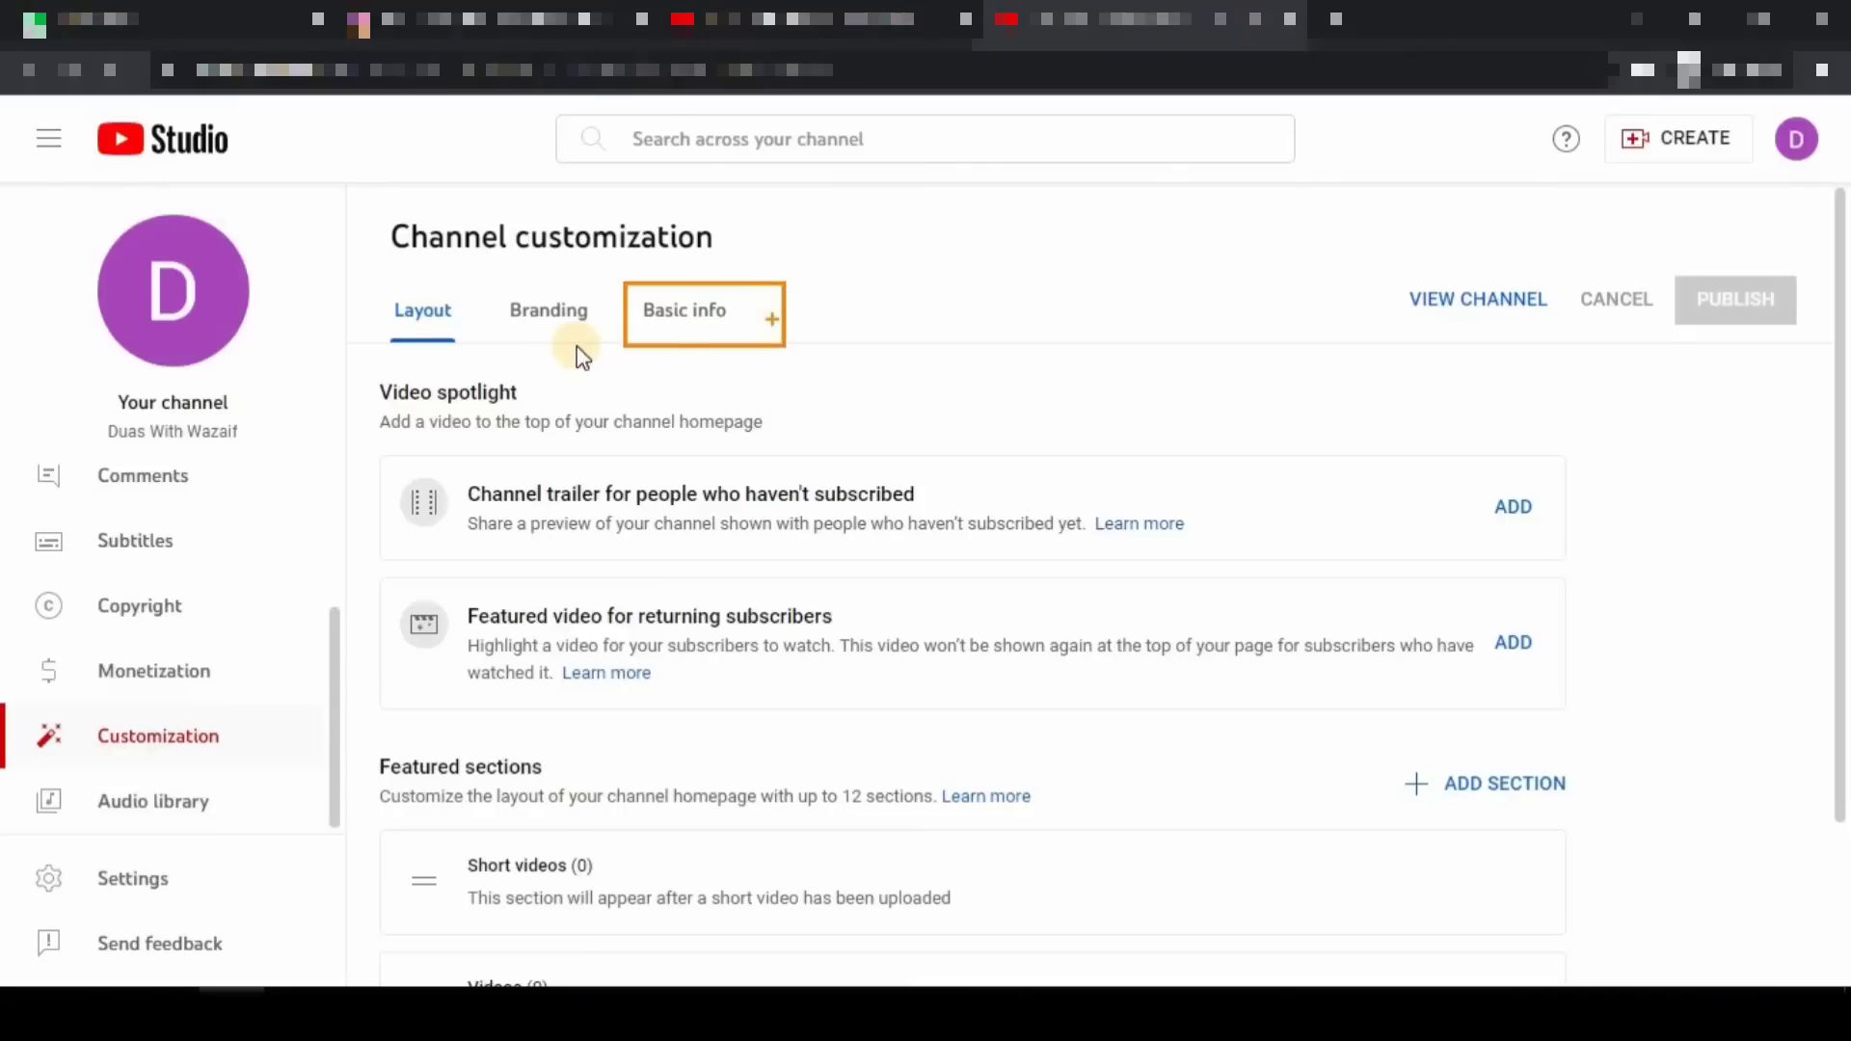
# - Switch to the Basic info tab and check the Name and Handle fields, leaving both unchanged
pyautogui.click(685, 312)
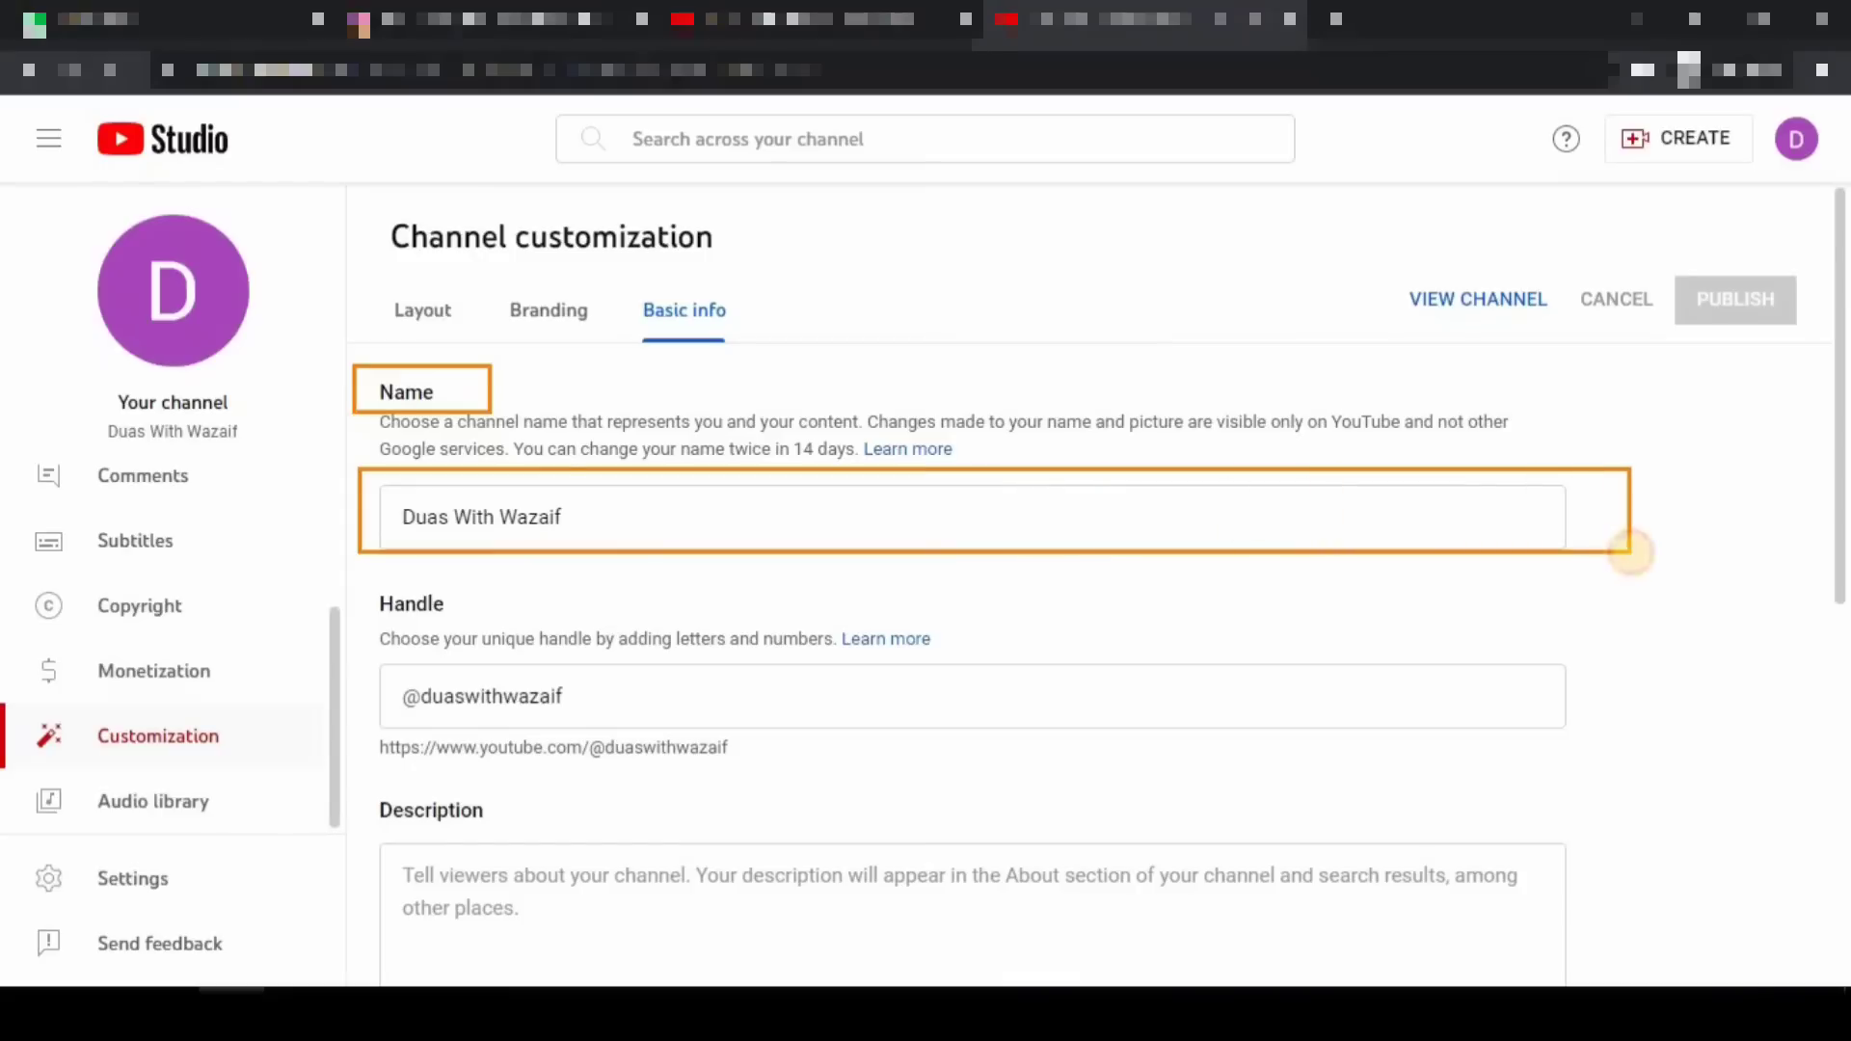
pyautogui.click(559, 511)
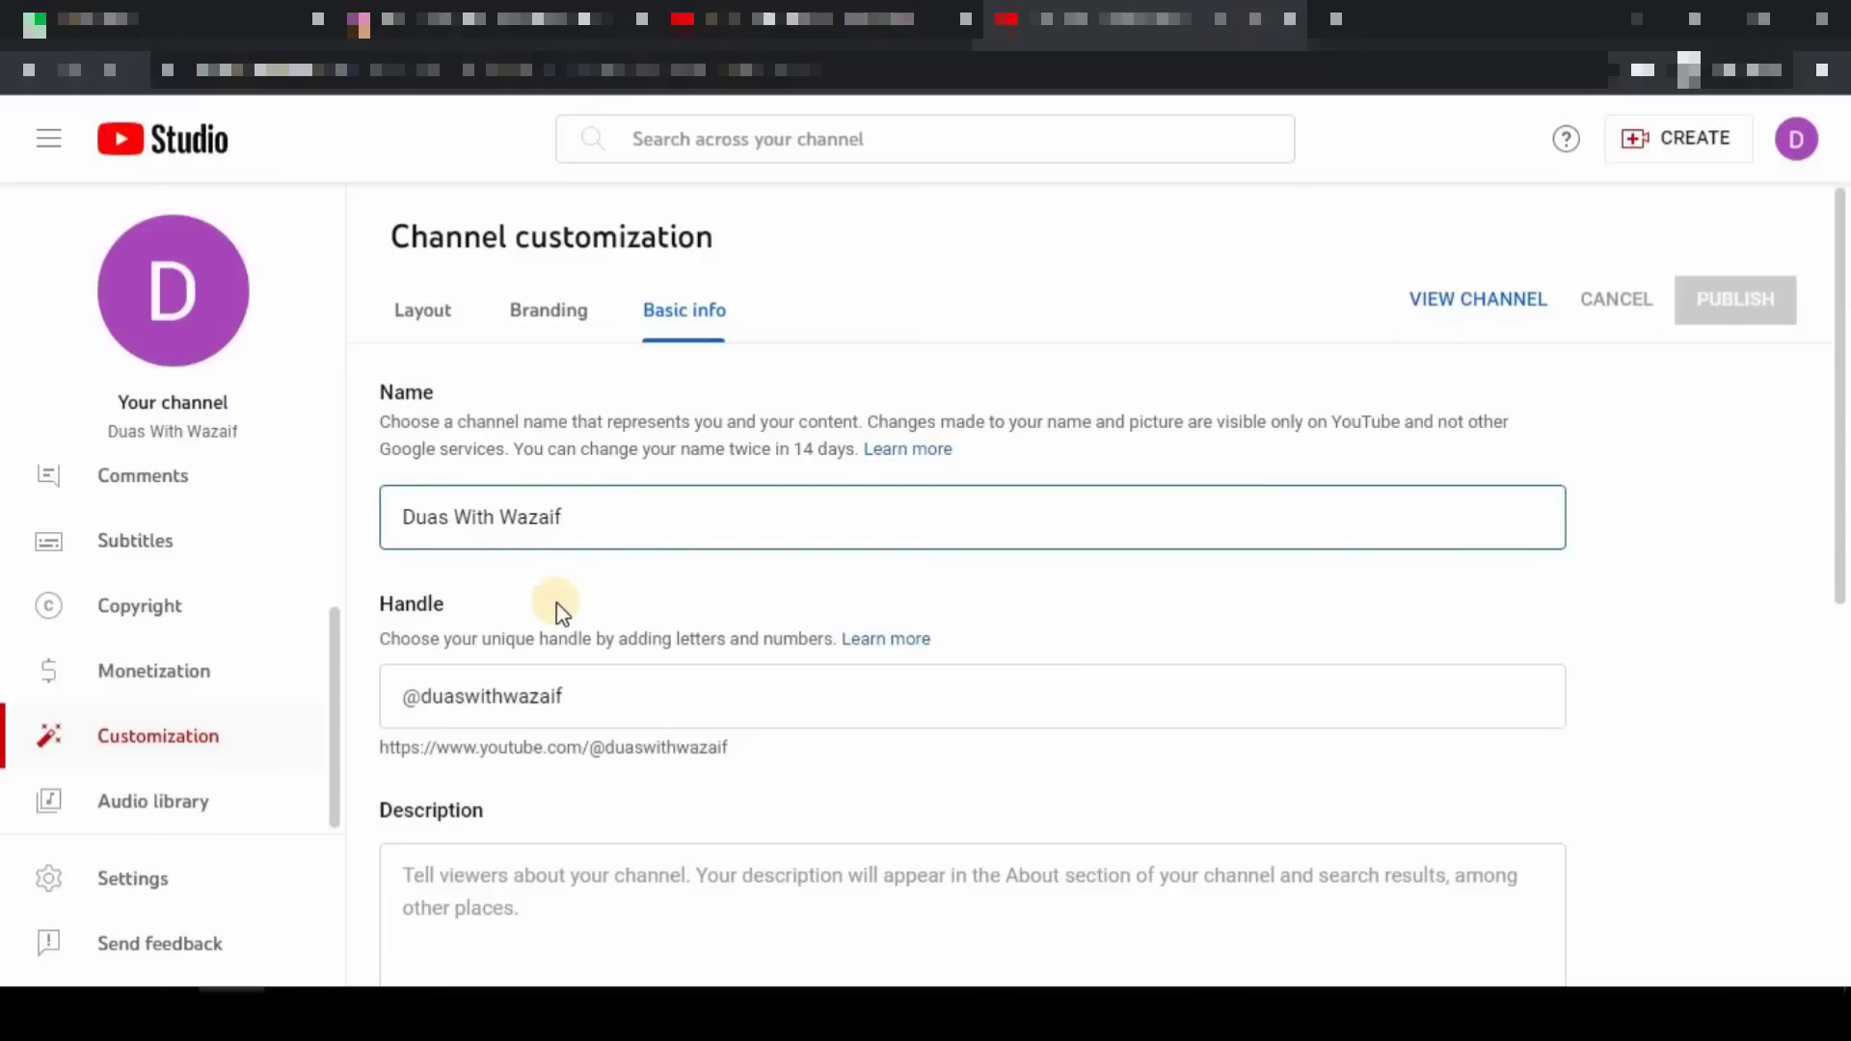
pyautogui.moveTo(359, 570); pyautogui.dragTo(516, 626)
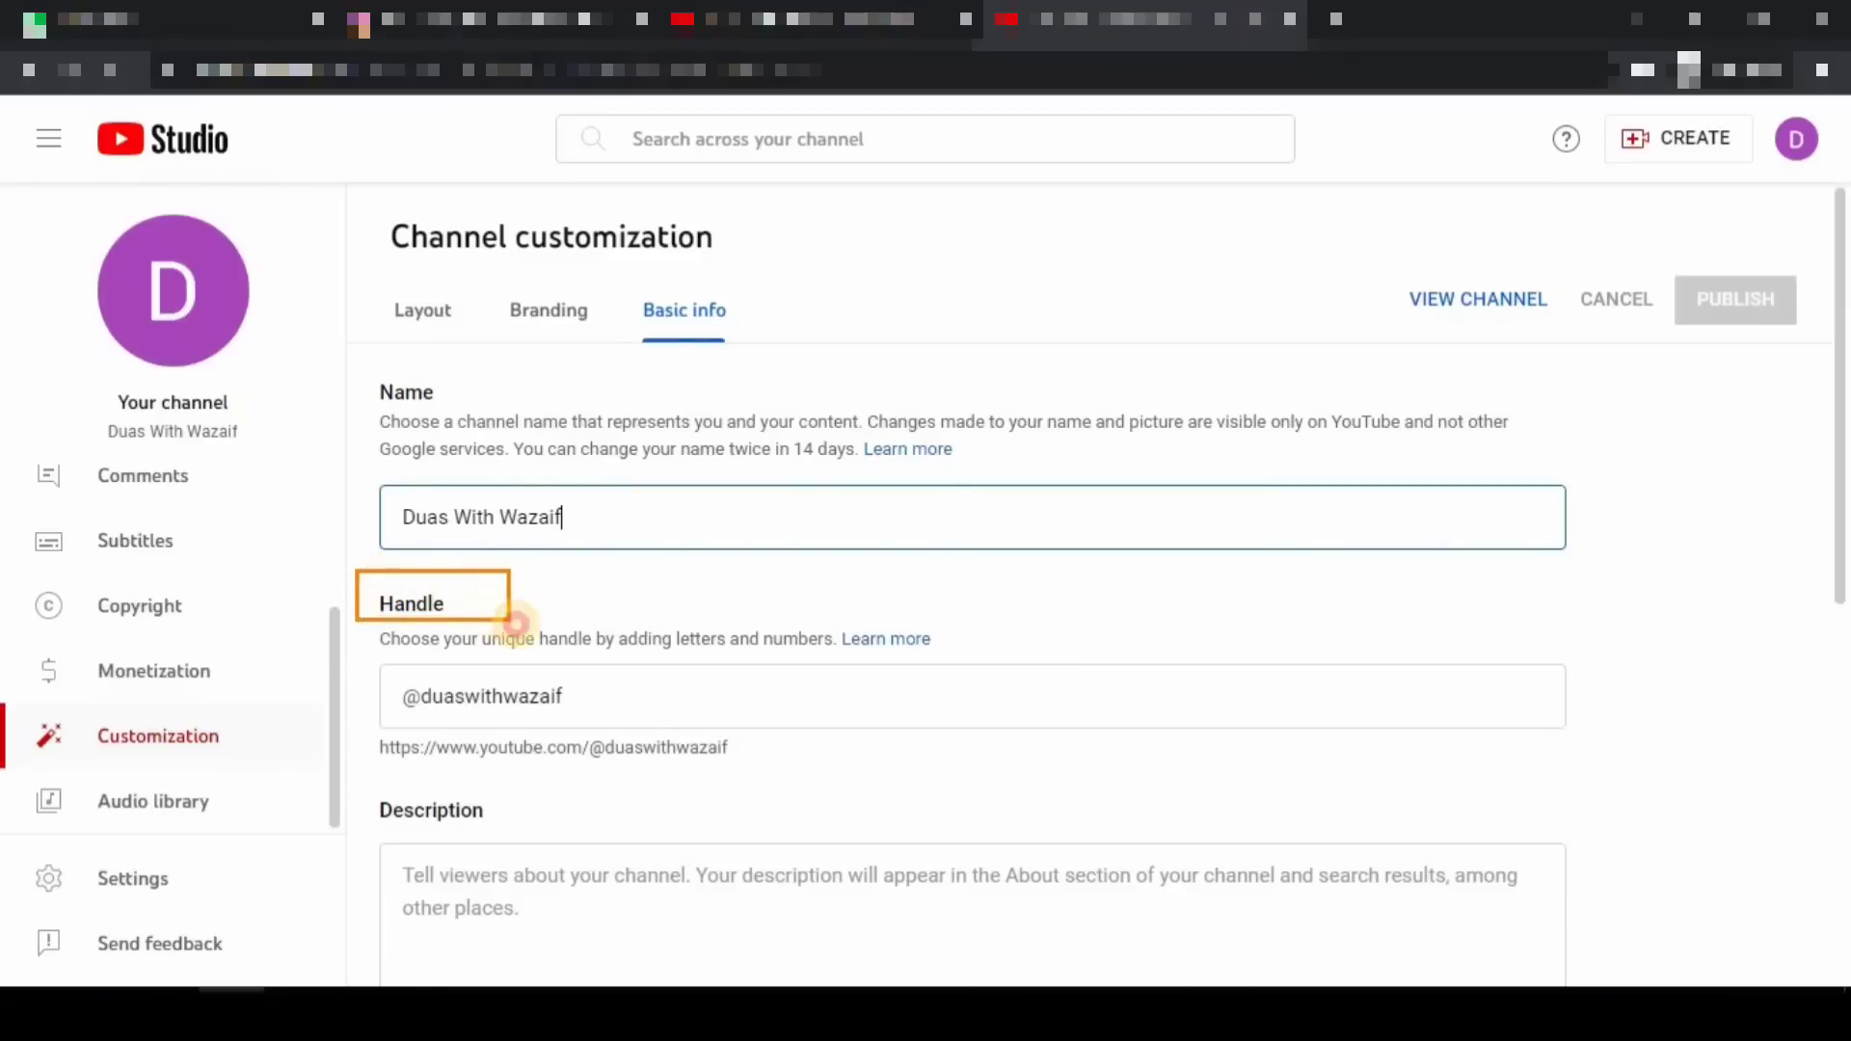
pyautogui.moveTo(359, 654)
pyautogui.mouseDown()
pyautogui.moveTo(617, 750)
pyautogui.moveTo(605, 740)
pyautogui.mouseUp()
pyautogui.click(591, 695)
pyautogui.click(1730, 548)
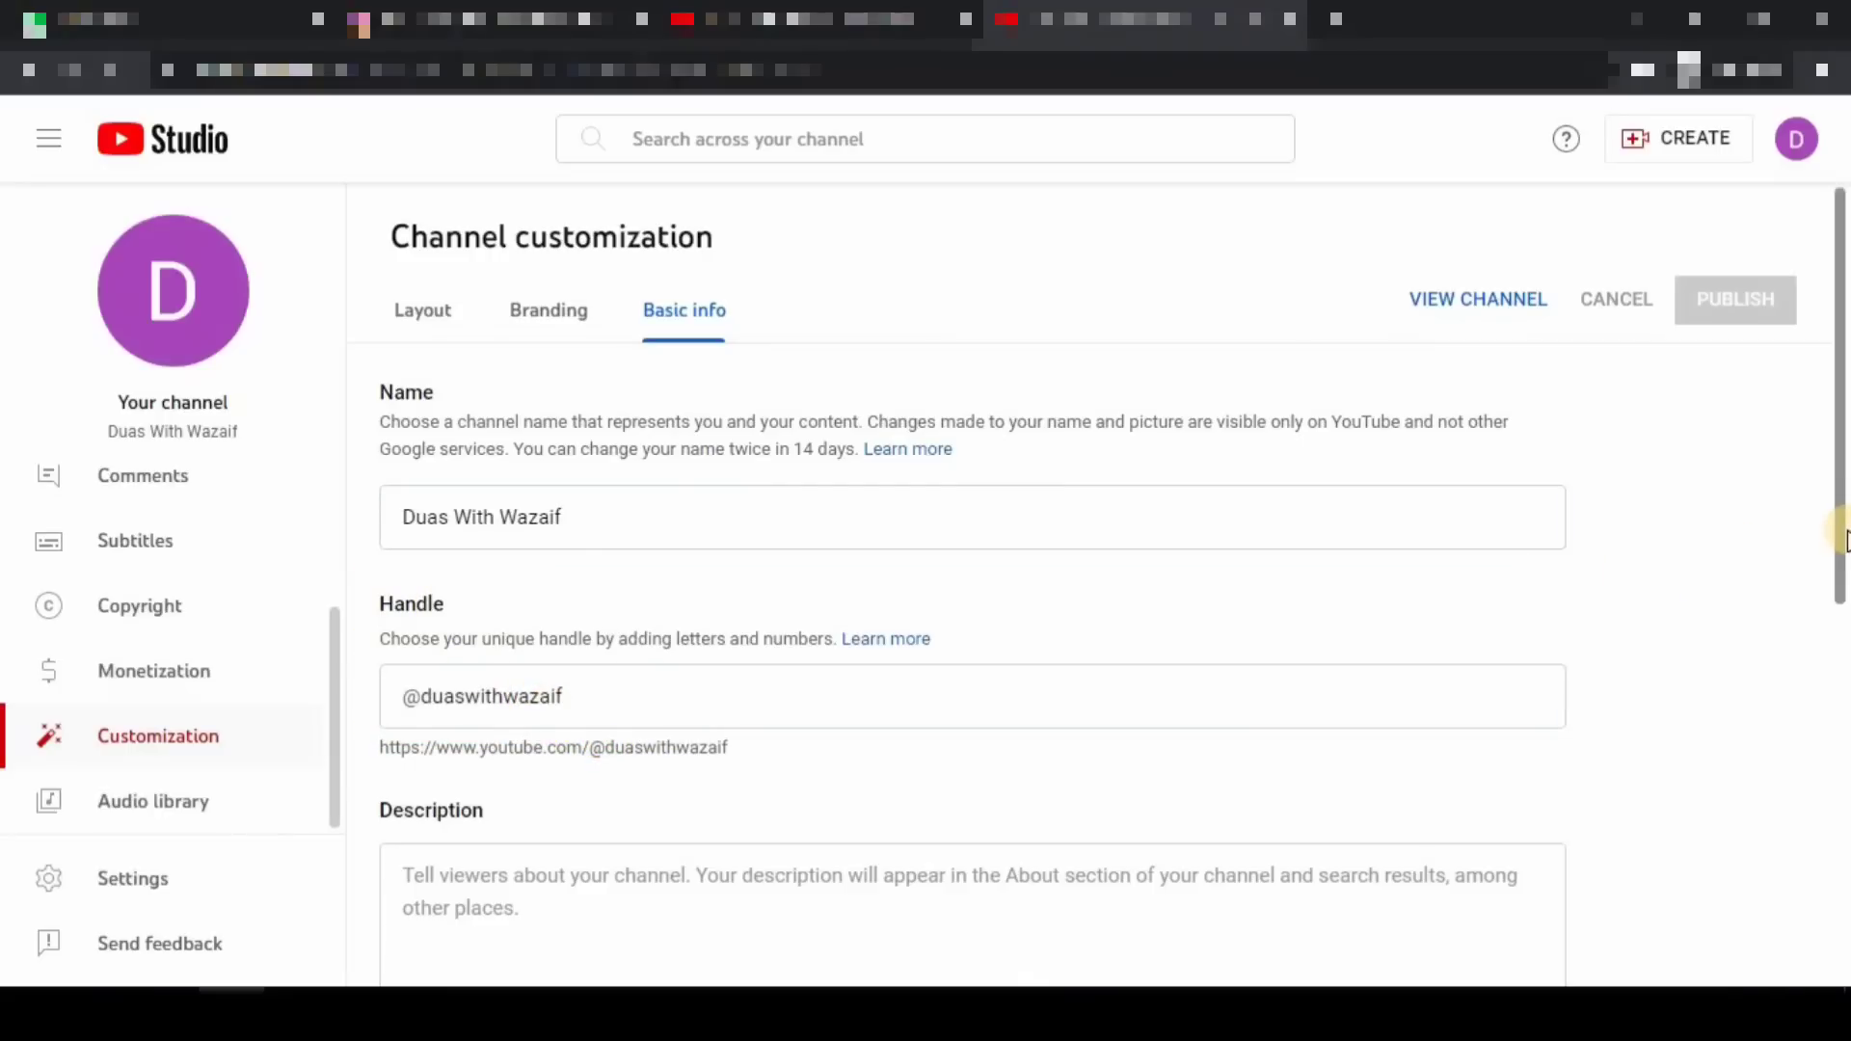
pyautogui.moveTo(1841, 538); pyautogui.dragTo(1842, 774)
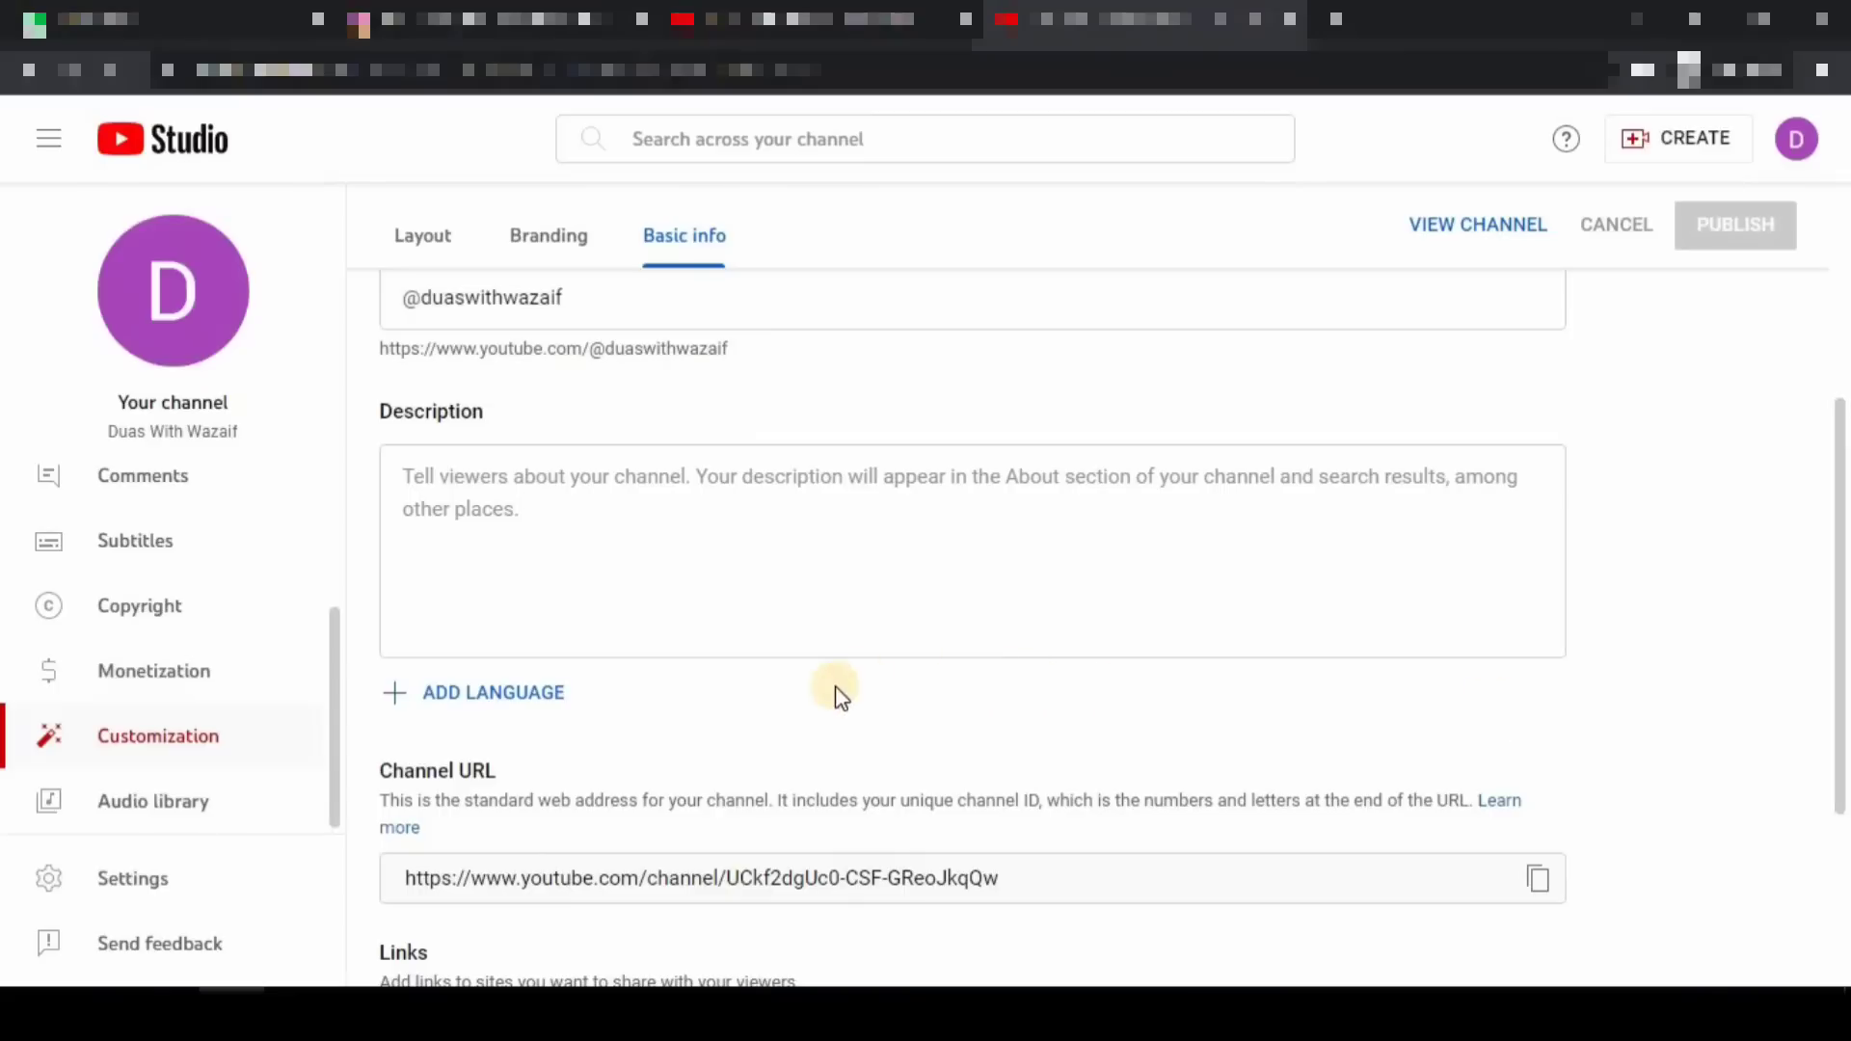
pyautogui.moveTo(344, 388)
pyautogui.mouseDown()
pyautogui.moveTo(537, 537)
pyautogui.moveTo(894, 652)
pyautogui.mouseUp()
pyautogui.moveTo(1161, 689); pyautogui.dragTo(1639, 738)
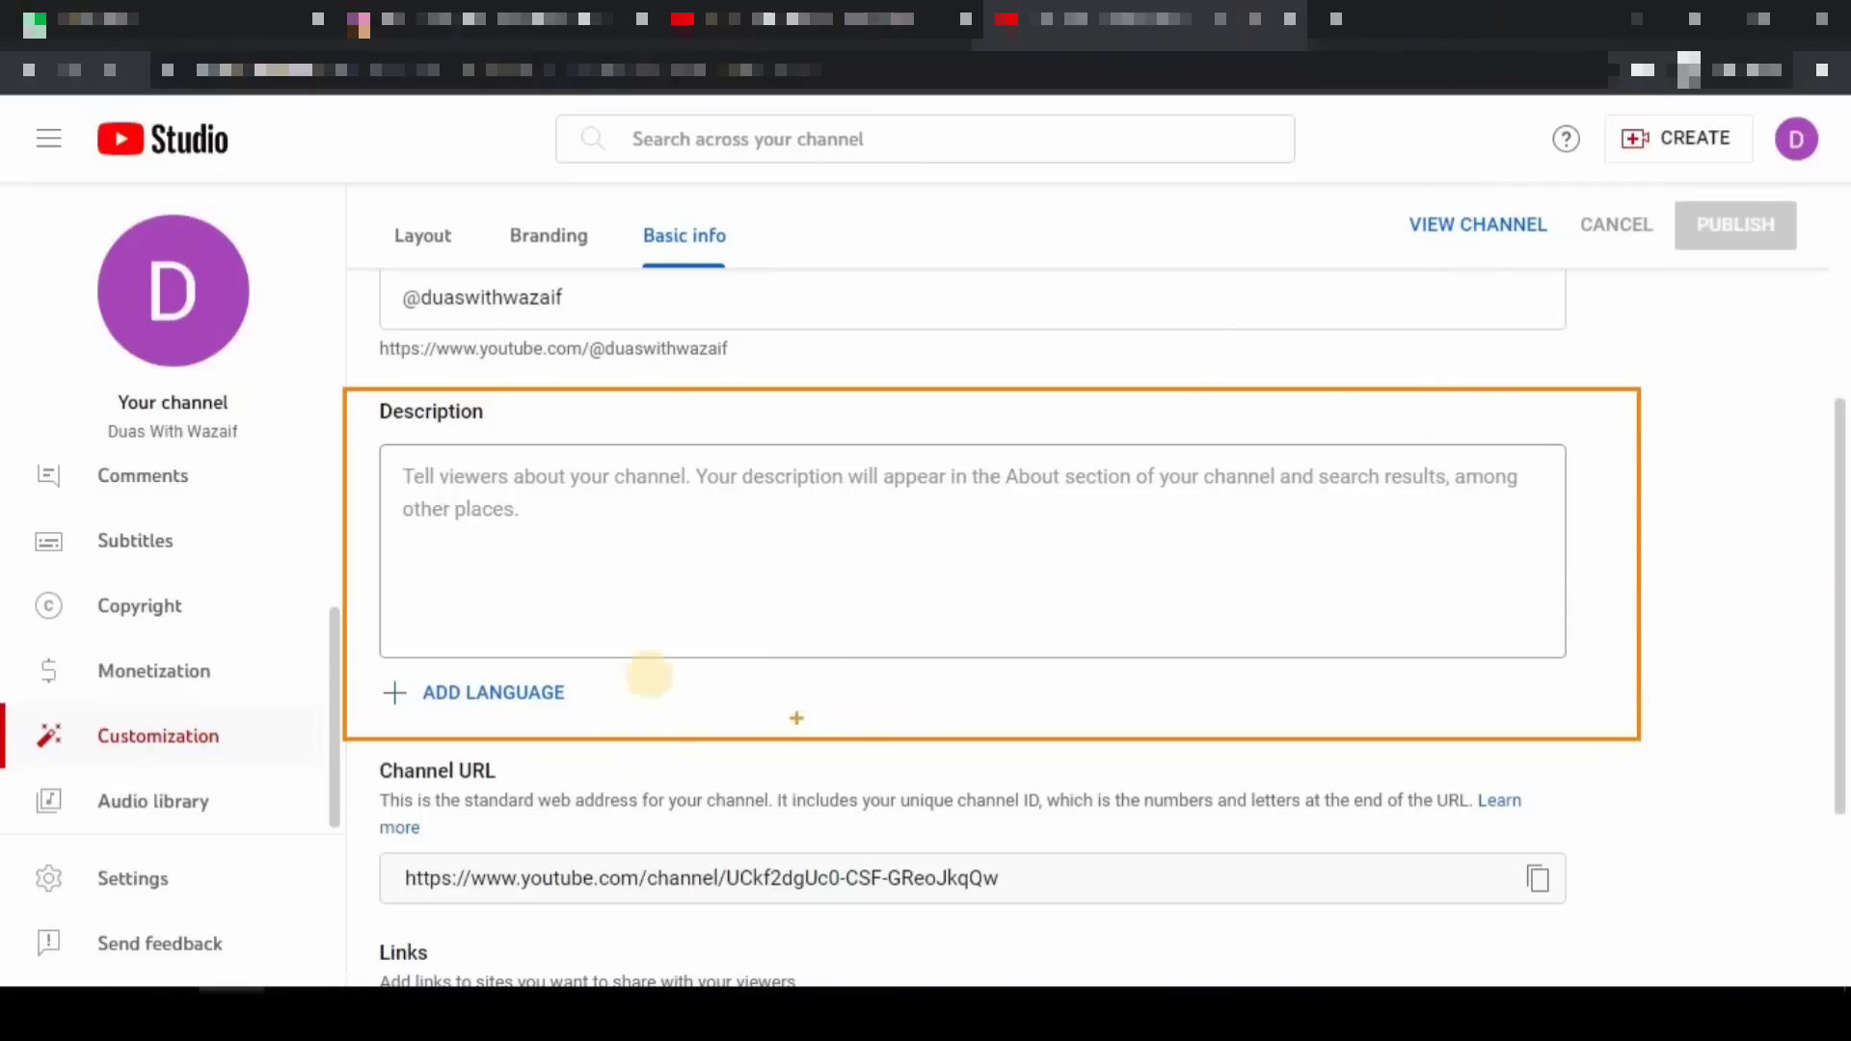
pyautogui.moveTo(684, 564)
pyautogui.mouseDown()
pyautogui.moveTo(715, 611)
pyautogui.moveTo(1012, 475)
pyautogui.mouseUp()
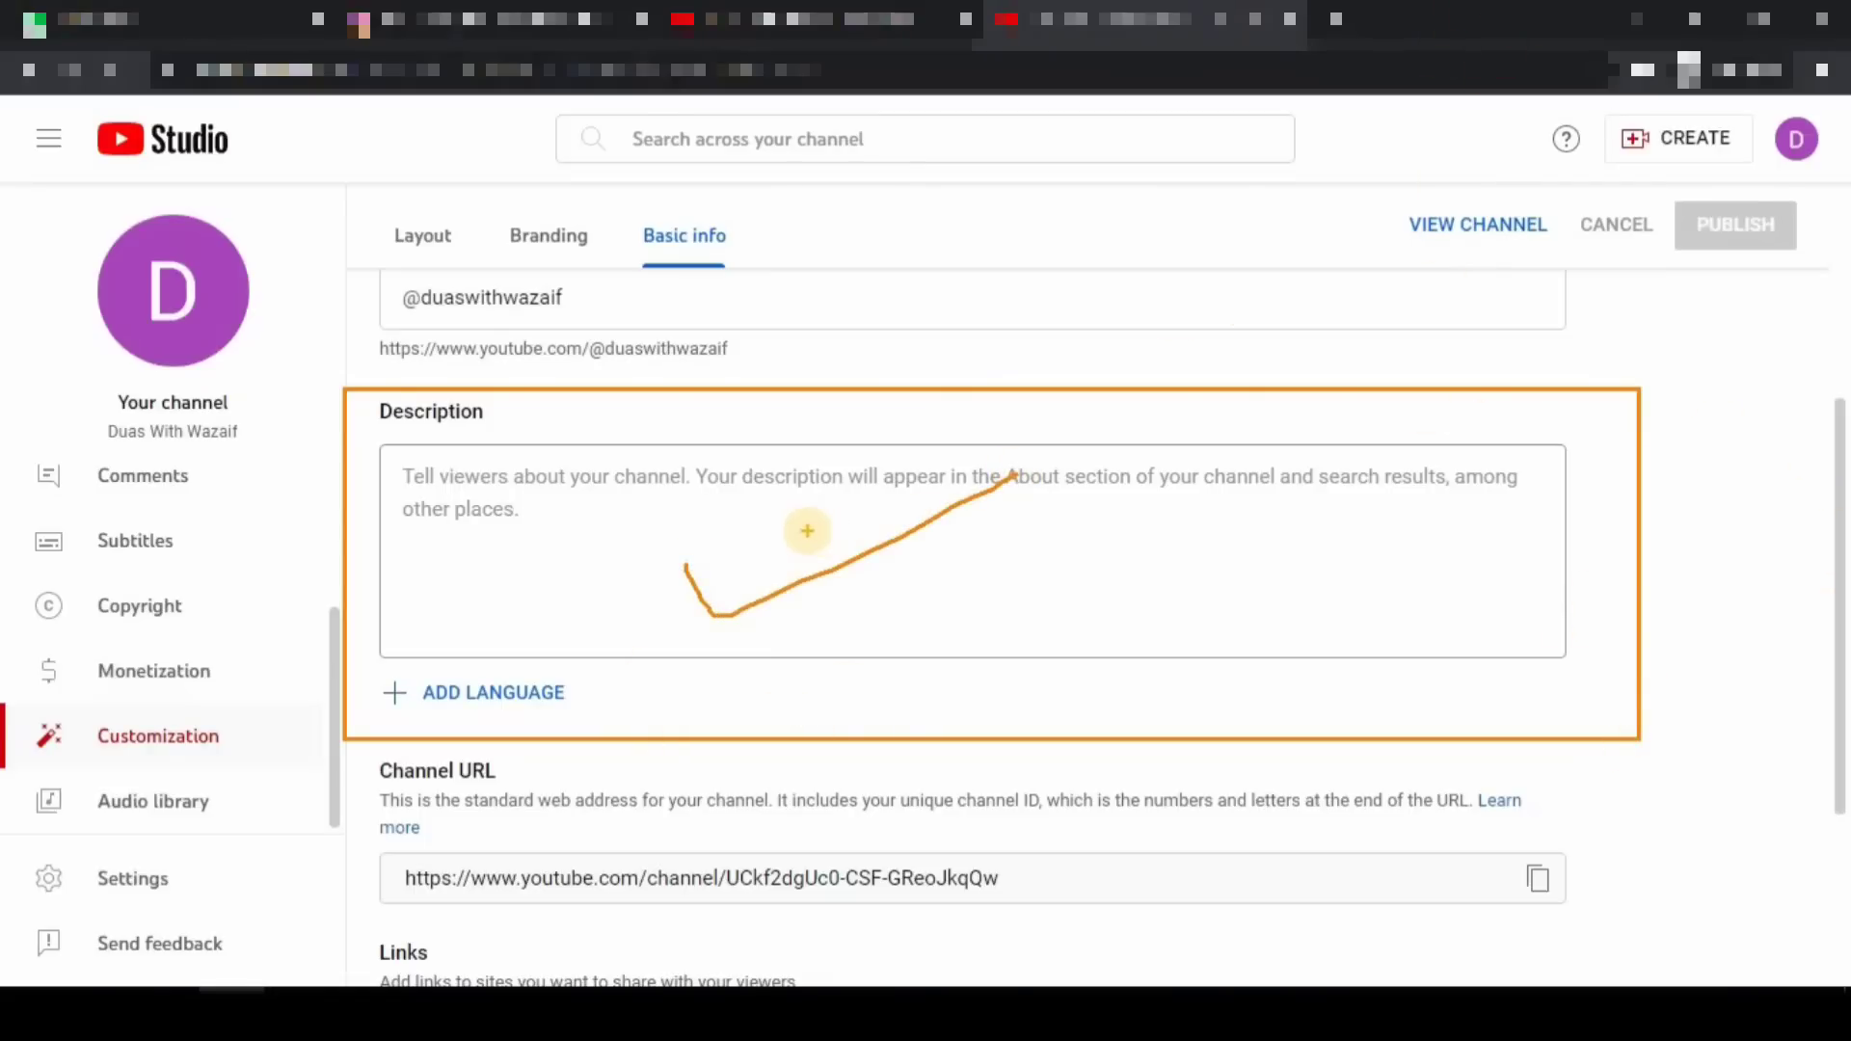
pyautogui.moveTo(741, 518)
pyautogui.mouseDown()
pyautogui.moveTo(766, 567)
pyautogui.moveTo(875, 492)
pyautogui.mouseUp()
pyautogui.press('Escape')
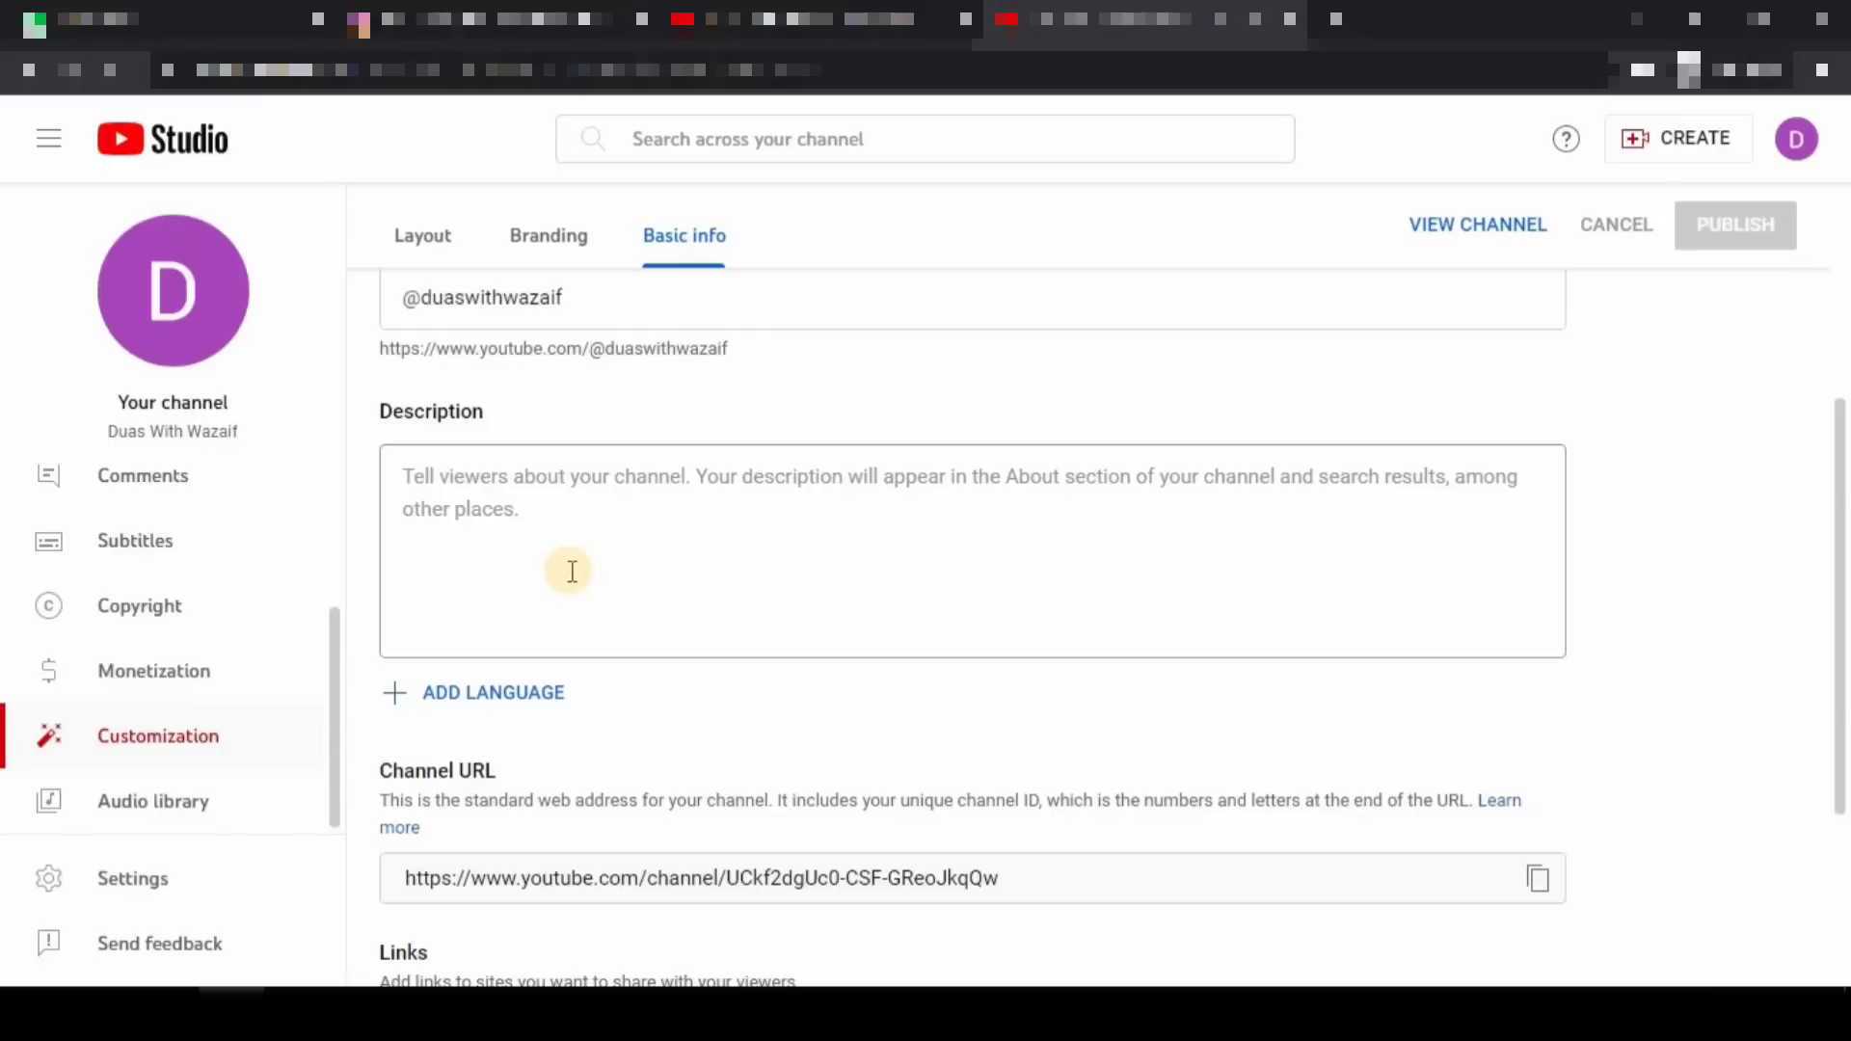
# - Paste the English and Urdu channel description, then remove the typed contact e-mail line
pyautogui.click(385, 605)
pyautogui.hotkey('ctrl', 'v')
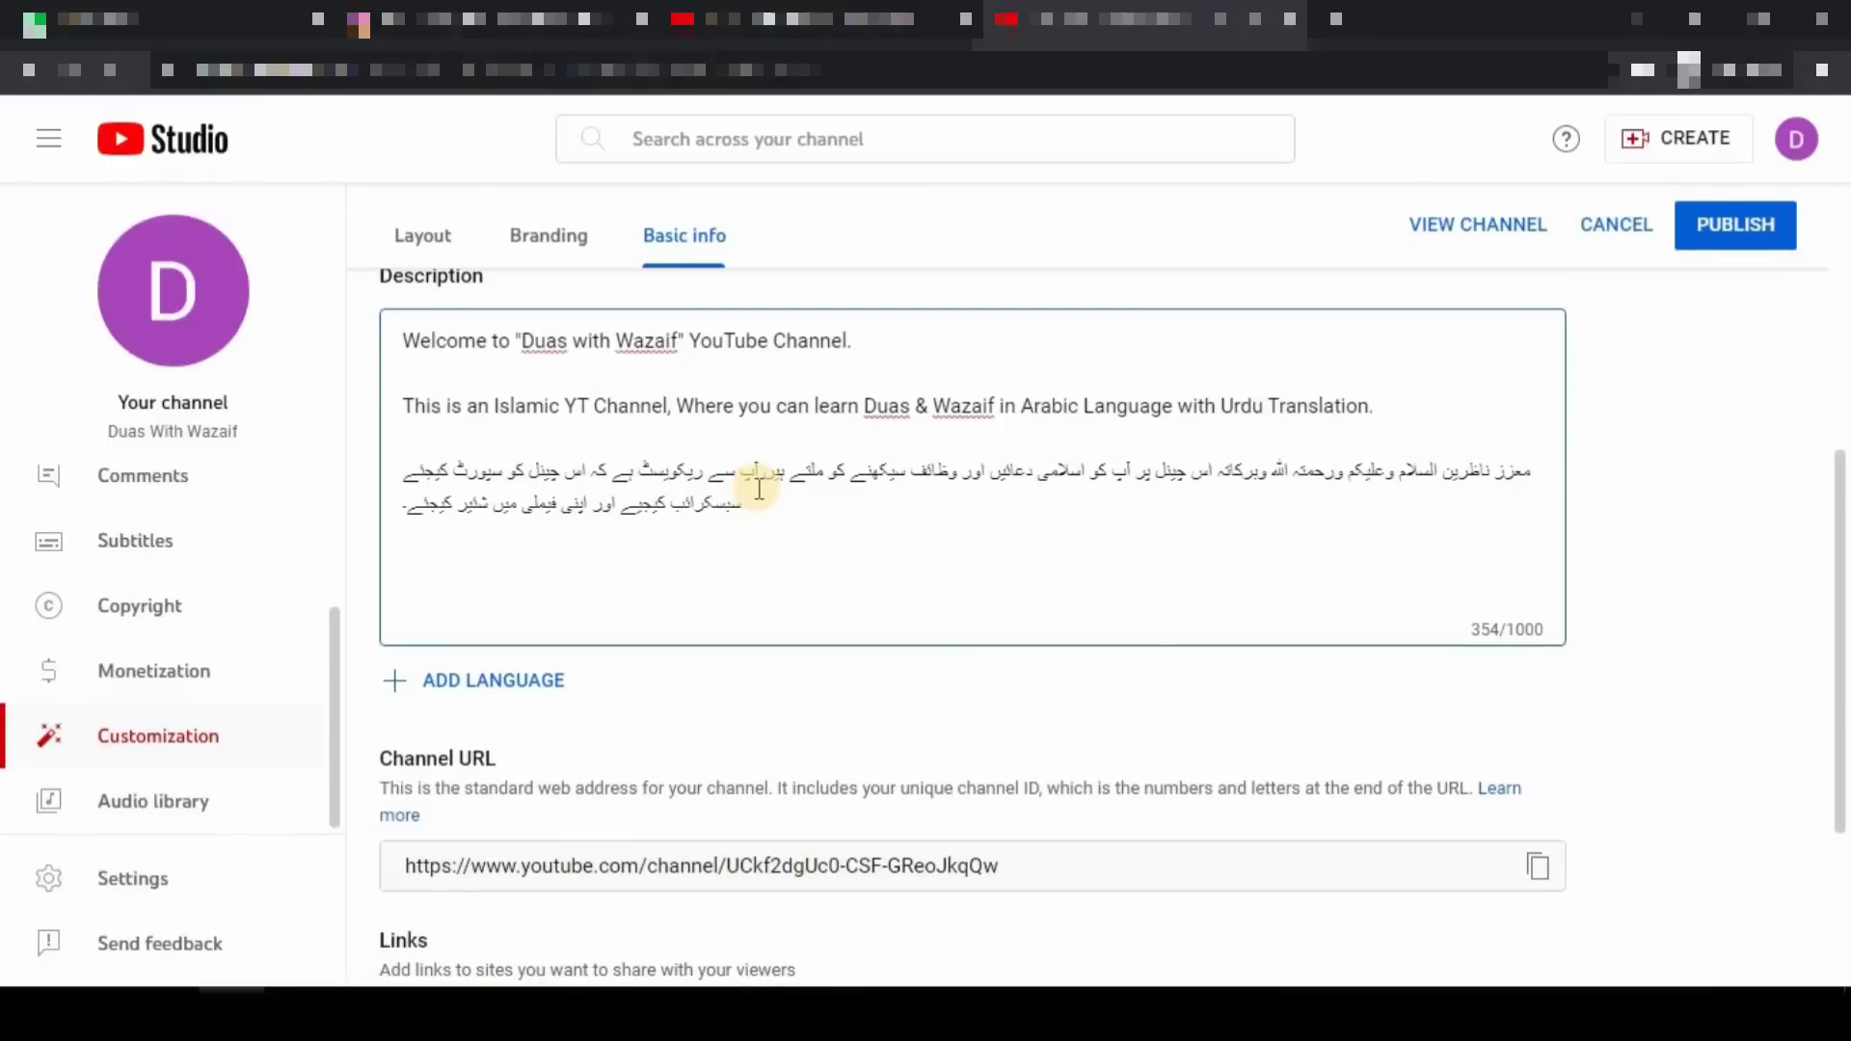
pyautogui.write('Contact:')
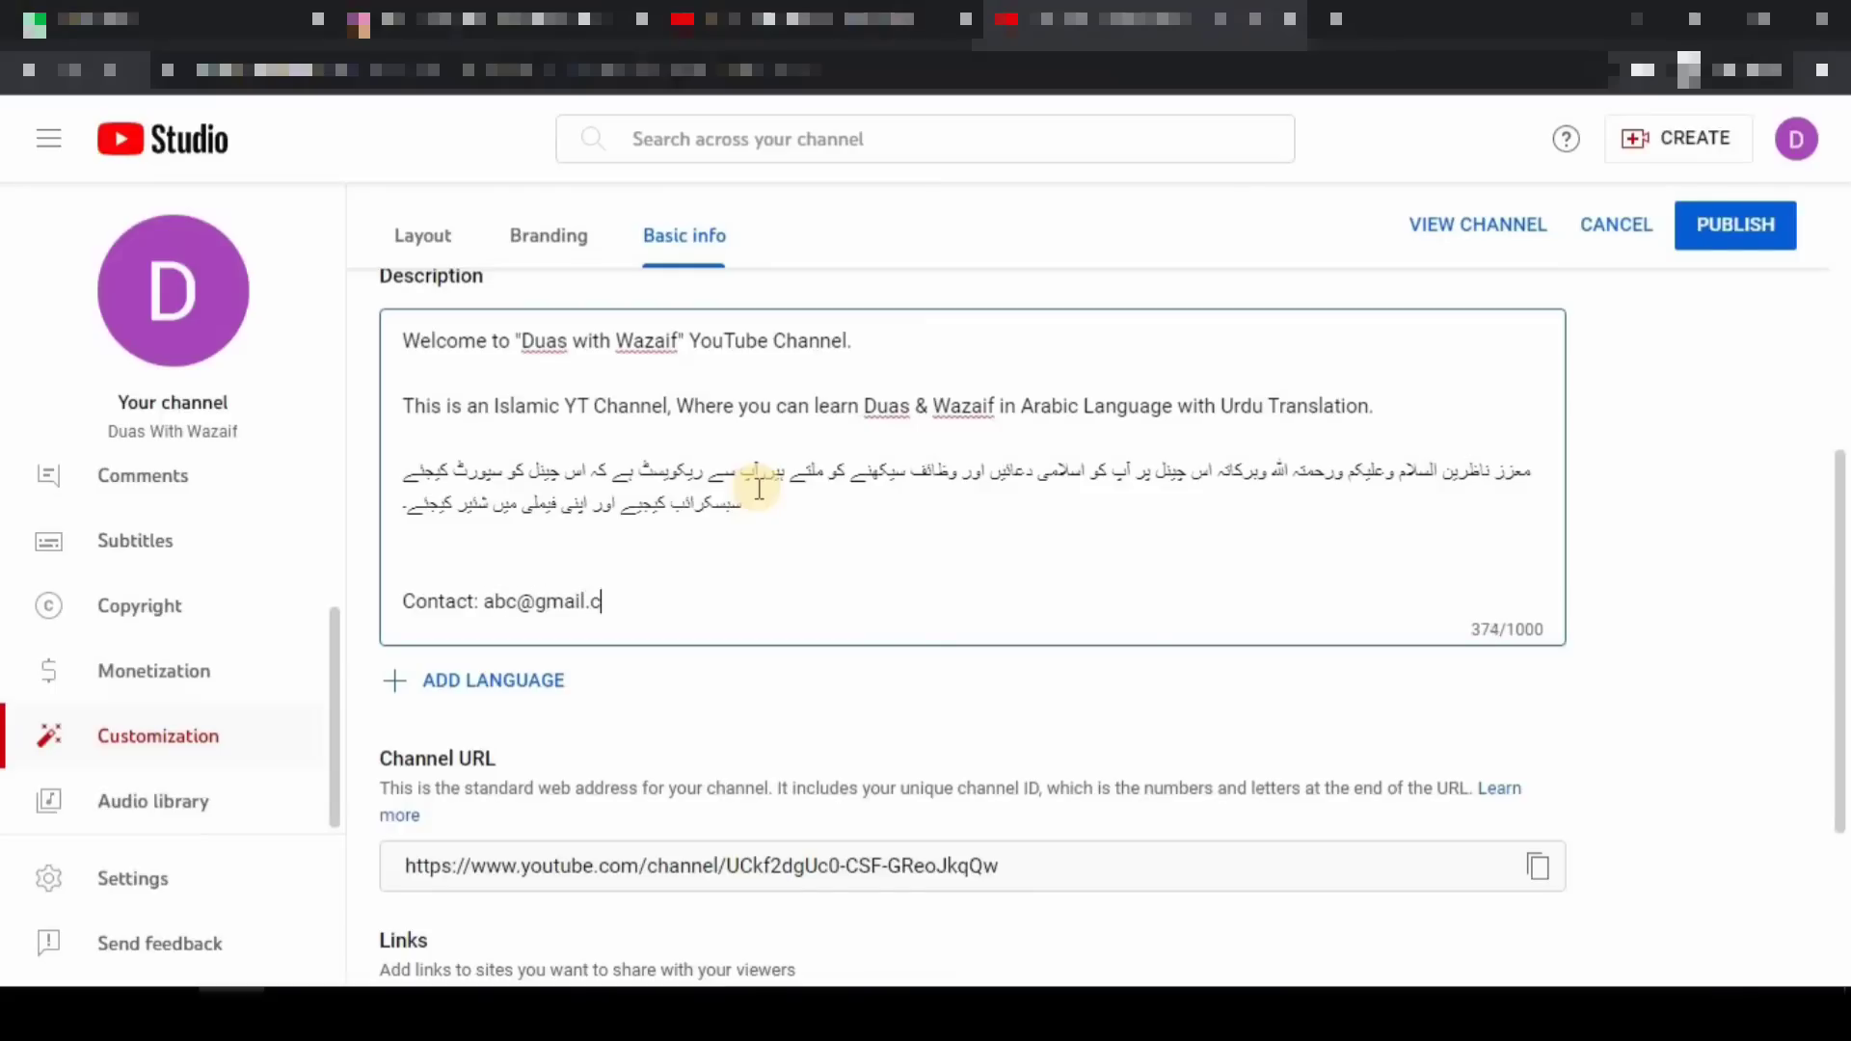
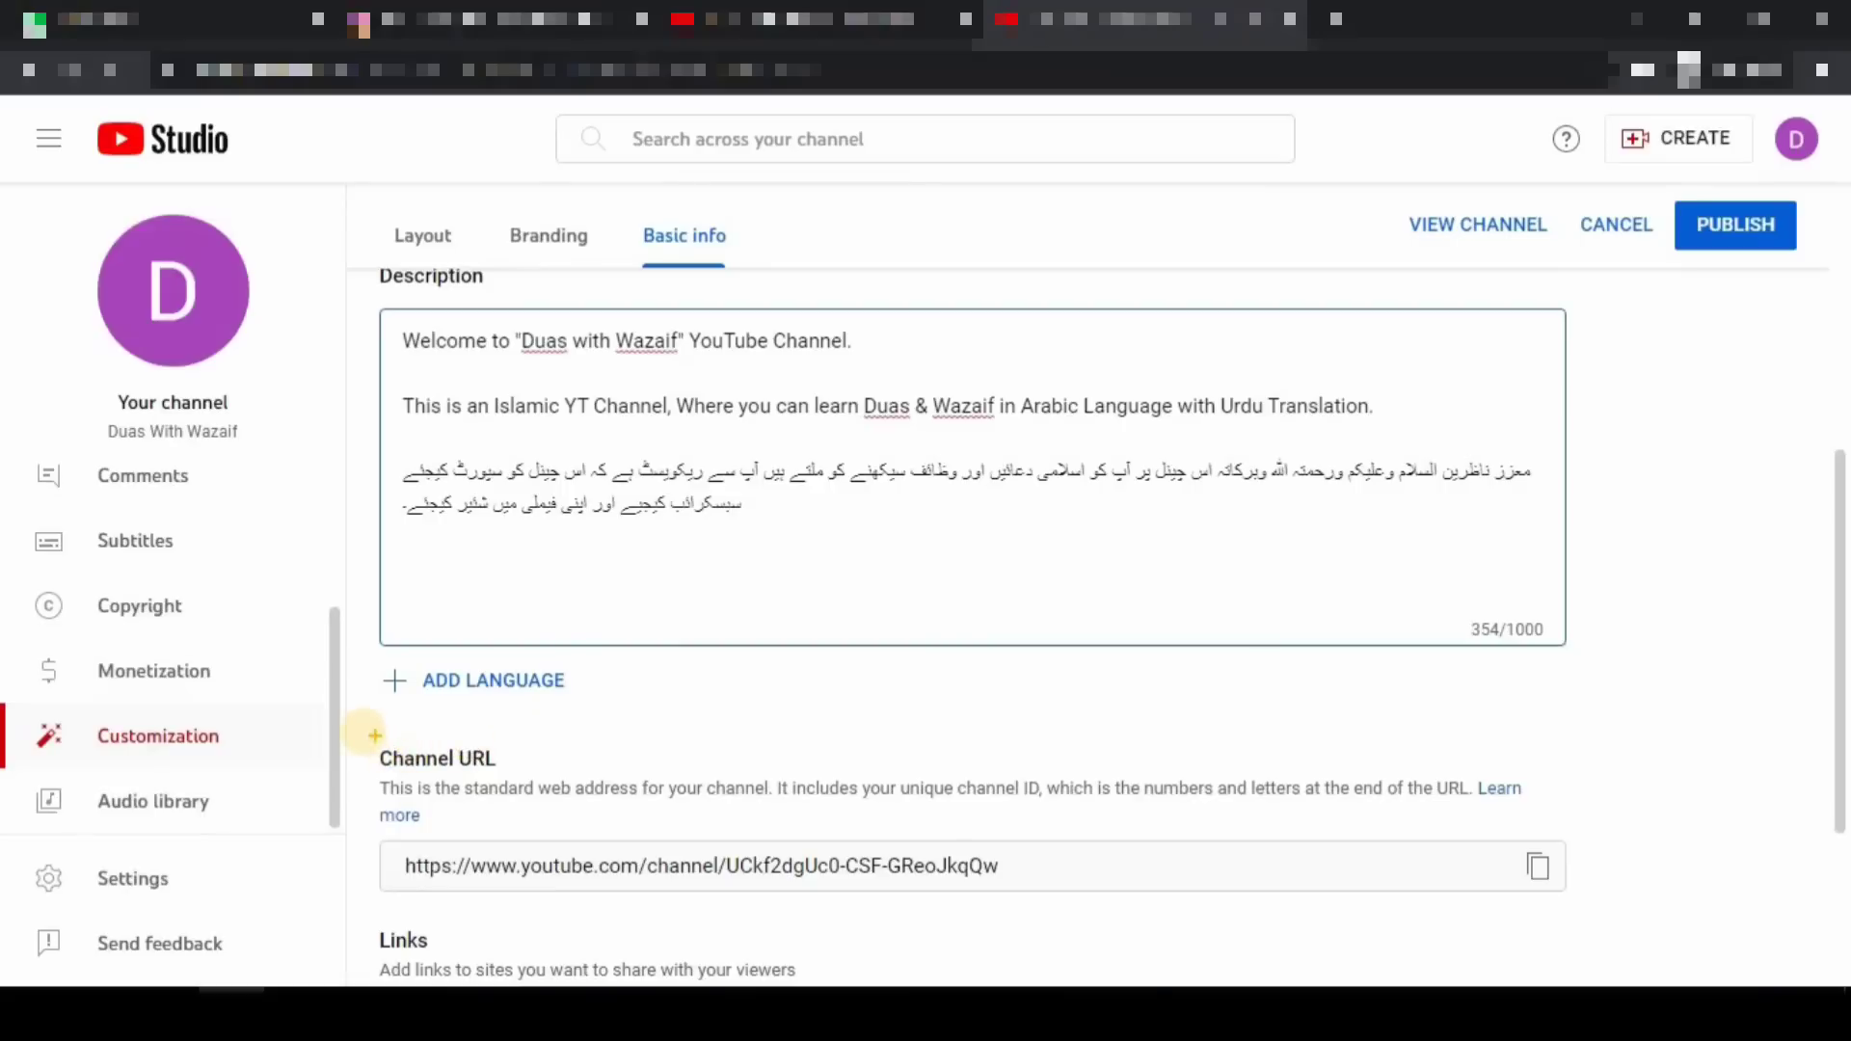
pyautogui.moveTo(349, 711)
pyautogui.mouseDown()
pyautogui.moveTo(449, 823)
pyautogui.moveTo(993, 911)
pyautogui.moveTo(1667, 888)
pyautogui.moveTo(1646, 945)
pyautogui.mouseUp()
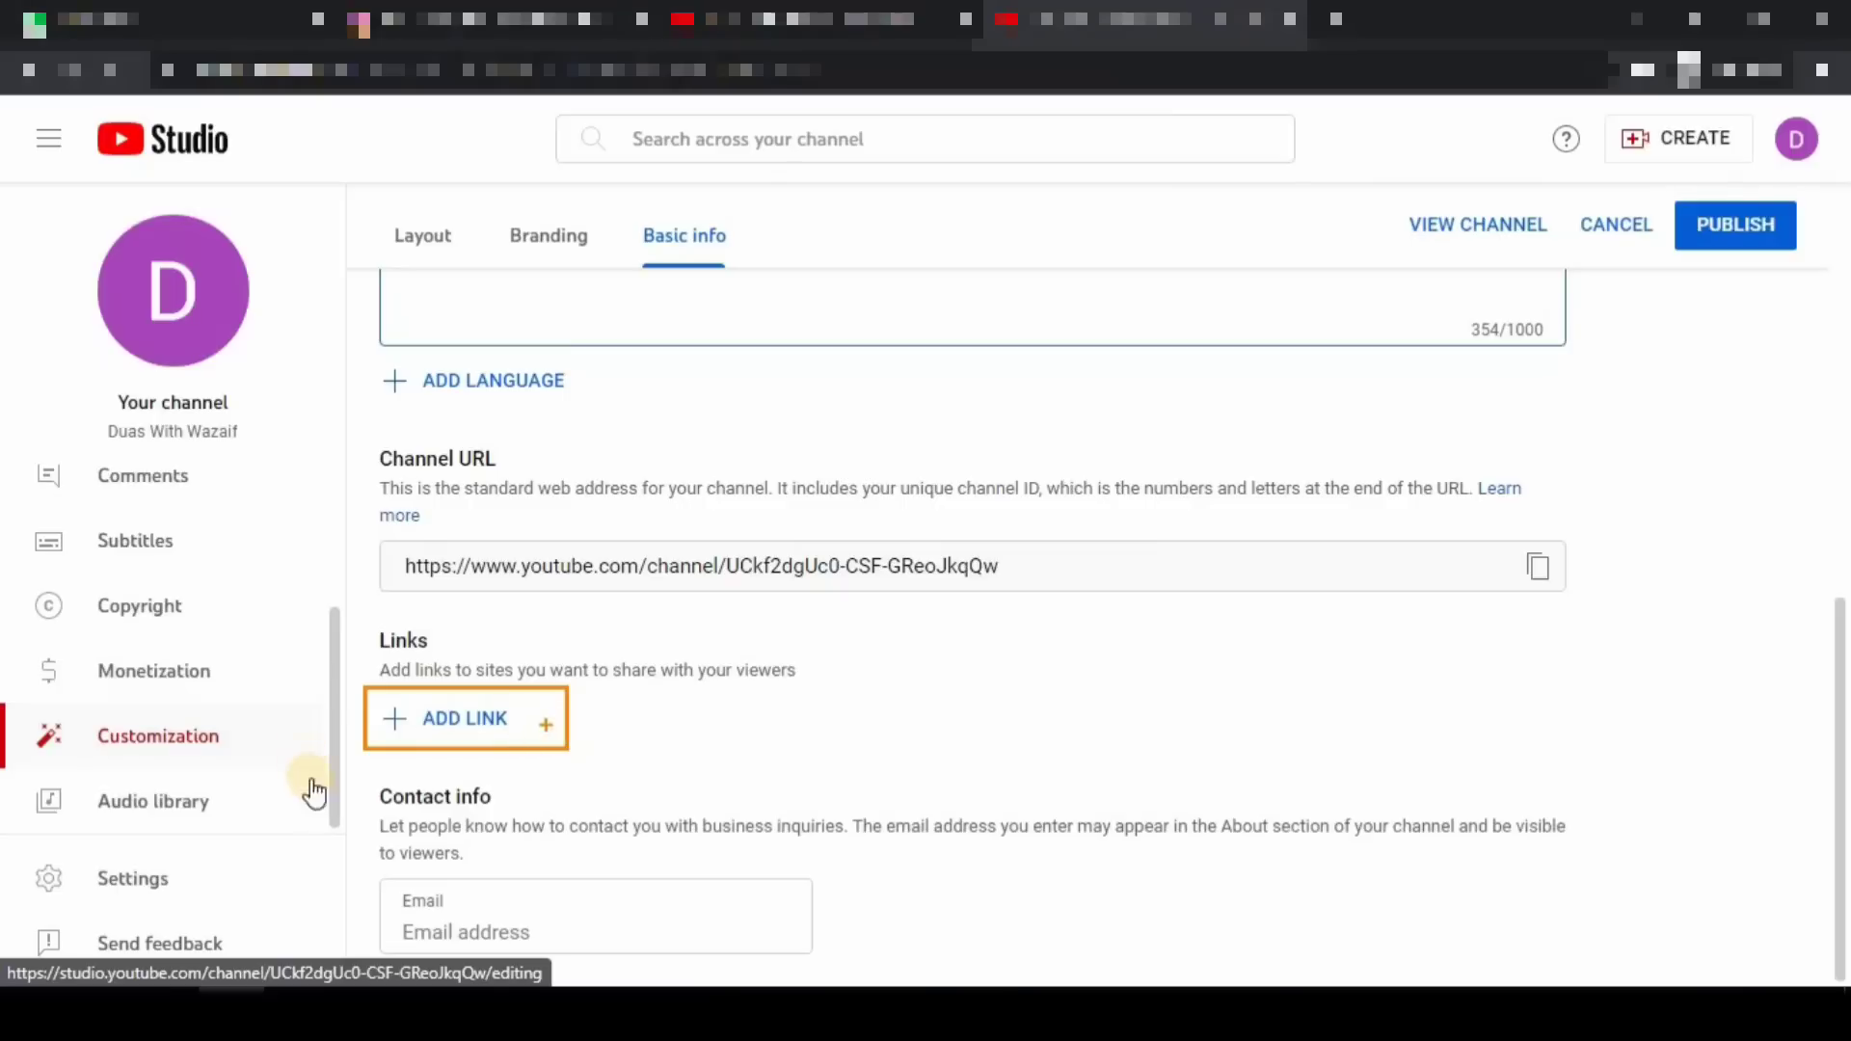
# - Add a new channel link titled 'instagram'
pyautogui.click(481, 728)
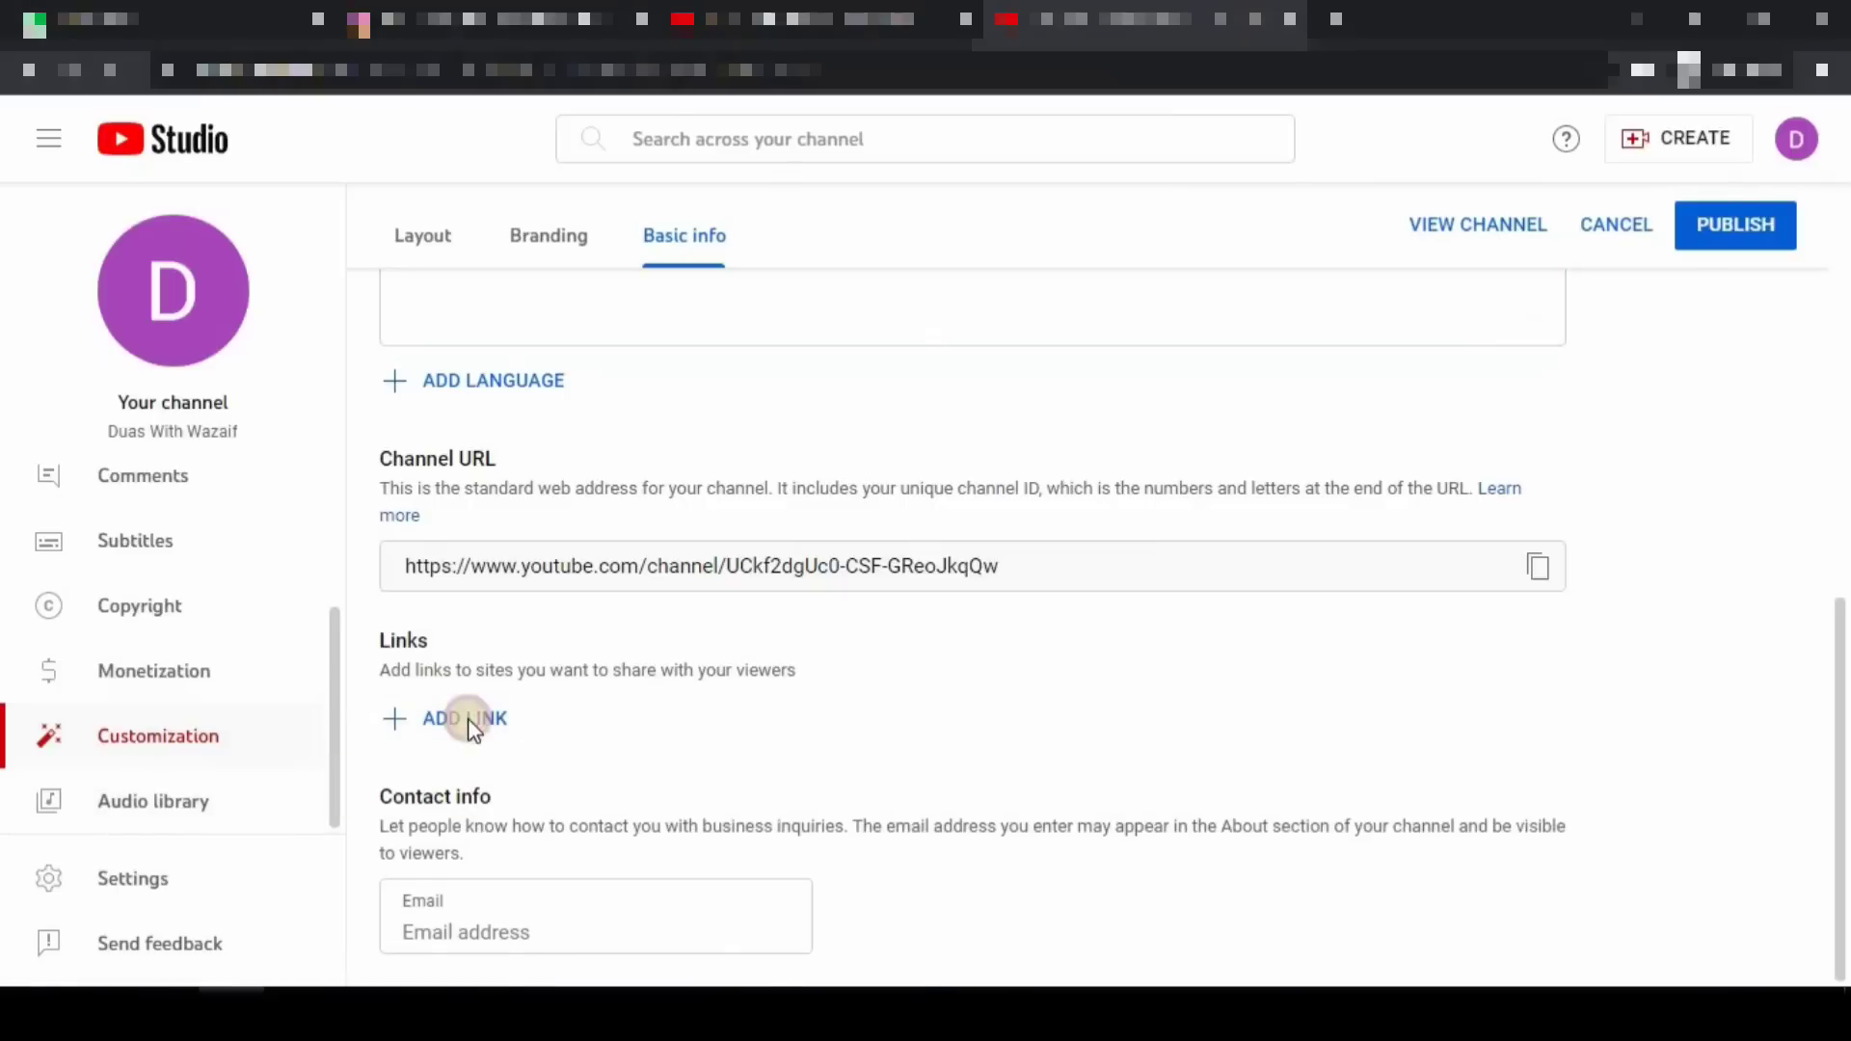
pyautogui.write('insta')
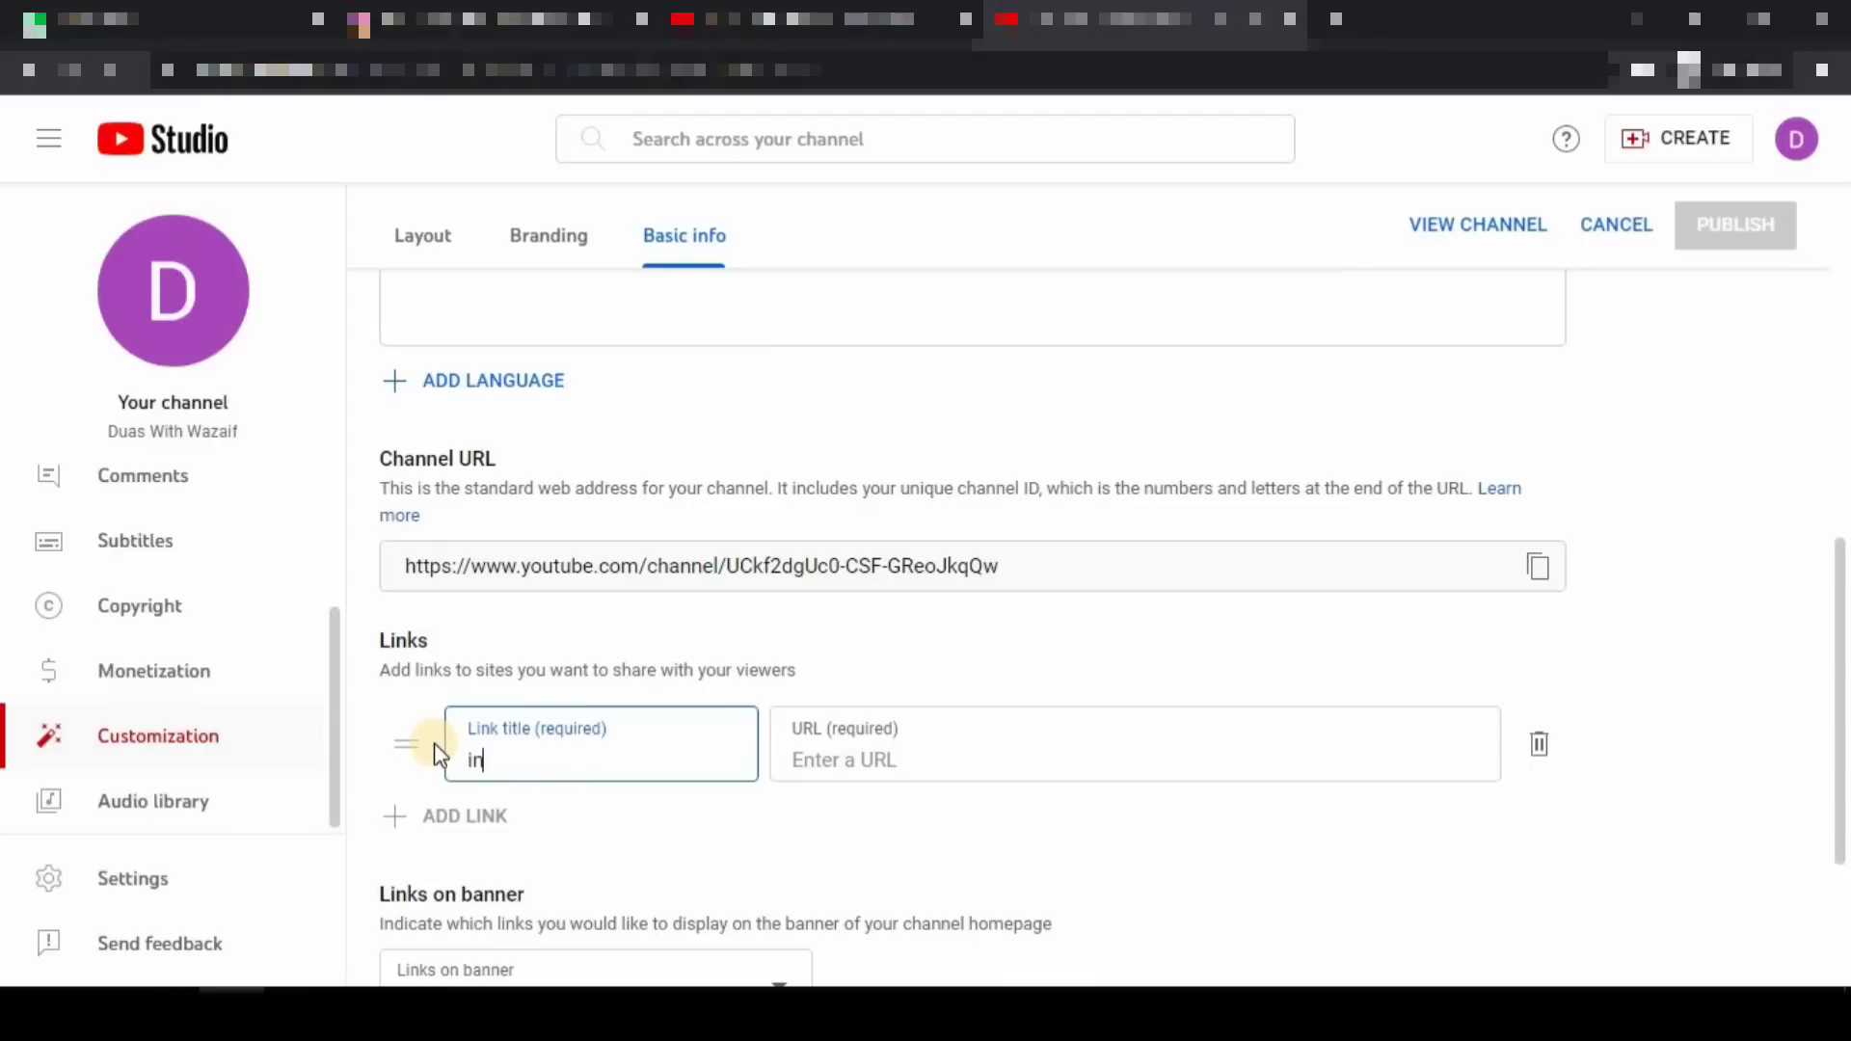
pyautogui.write('gram')
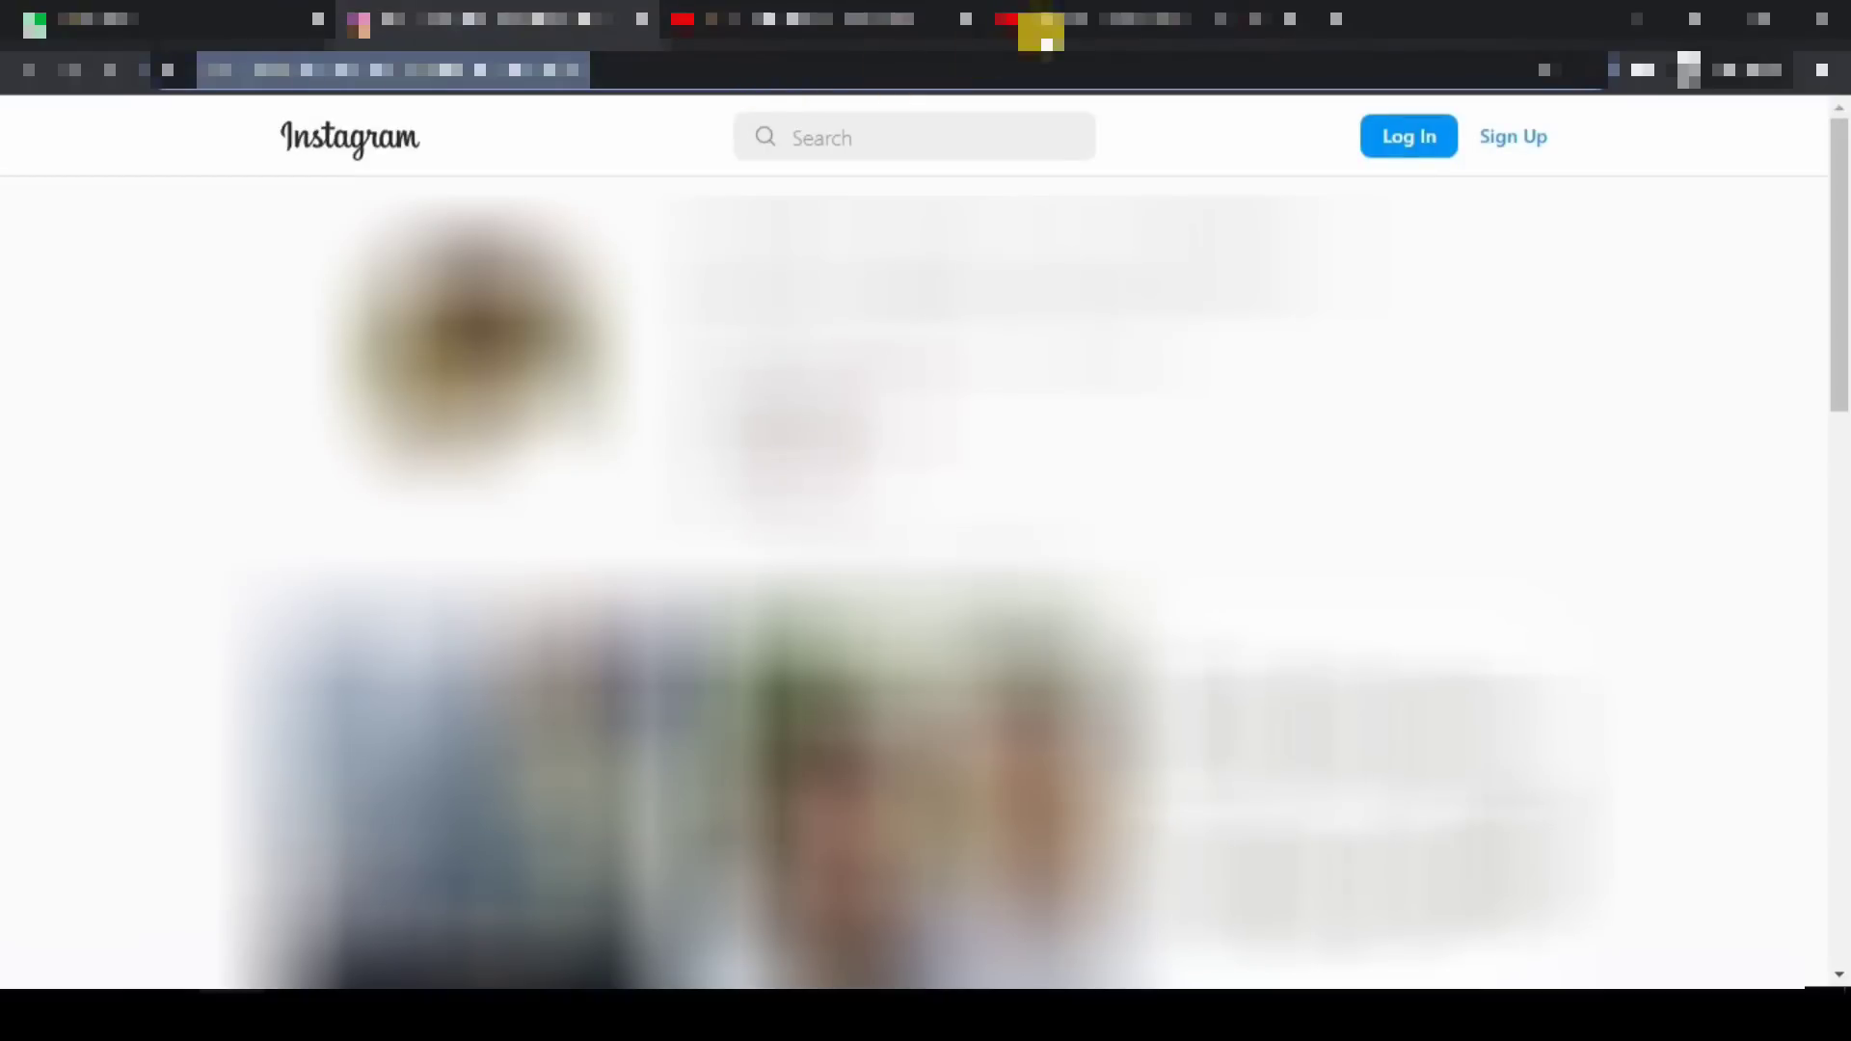
pyautogui.click(1099, 14)
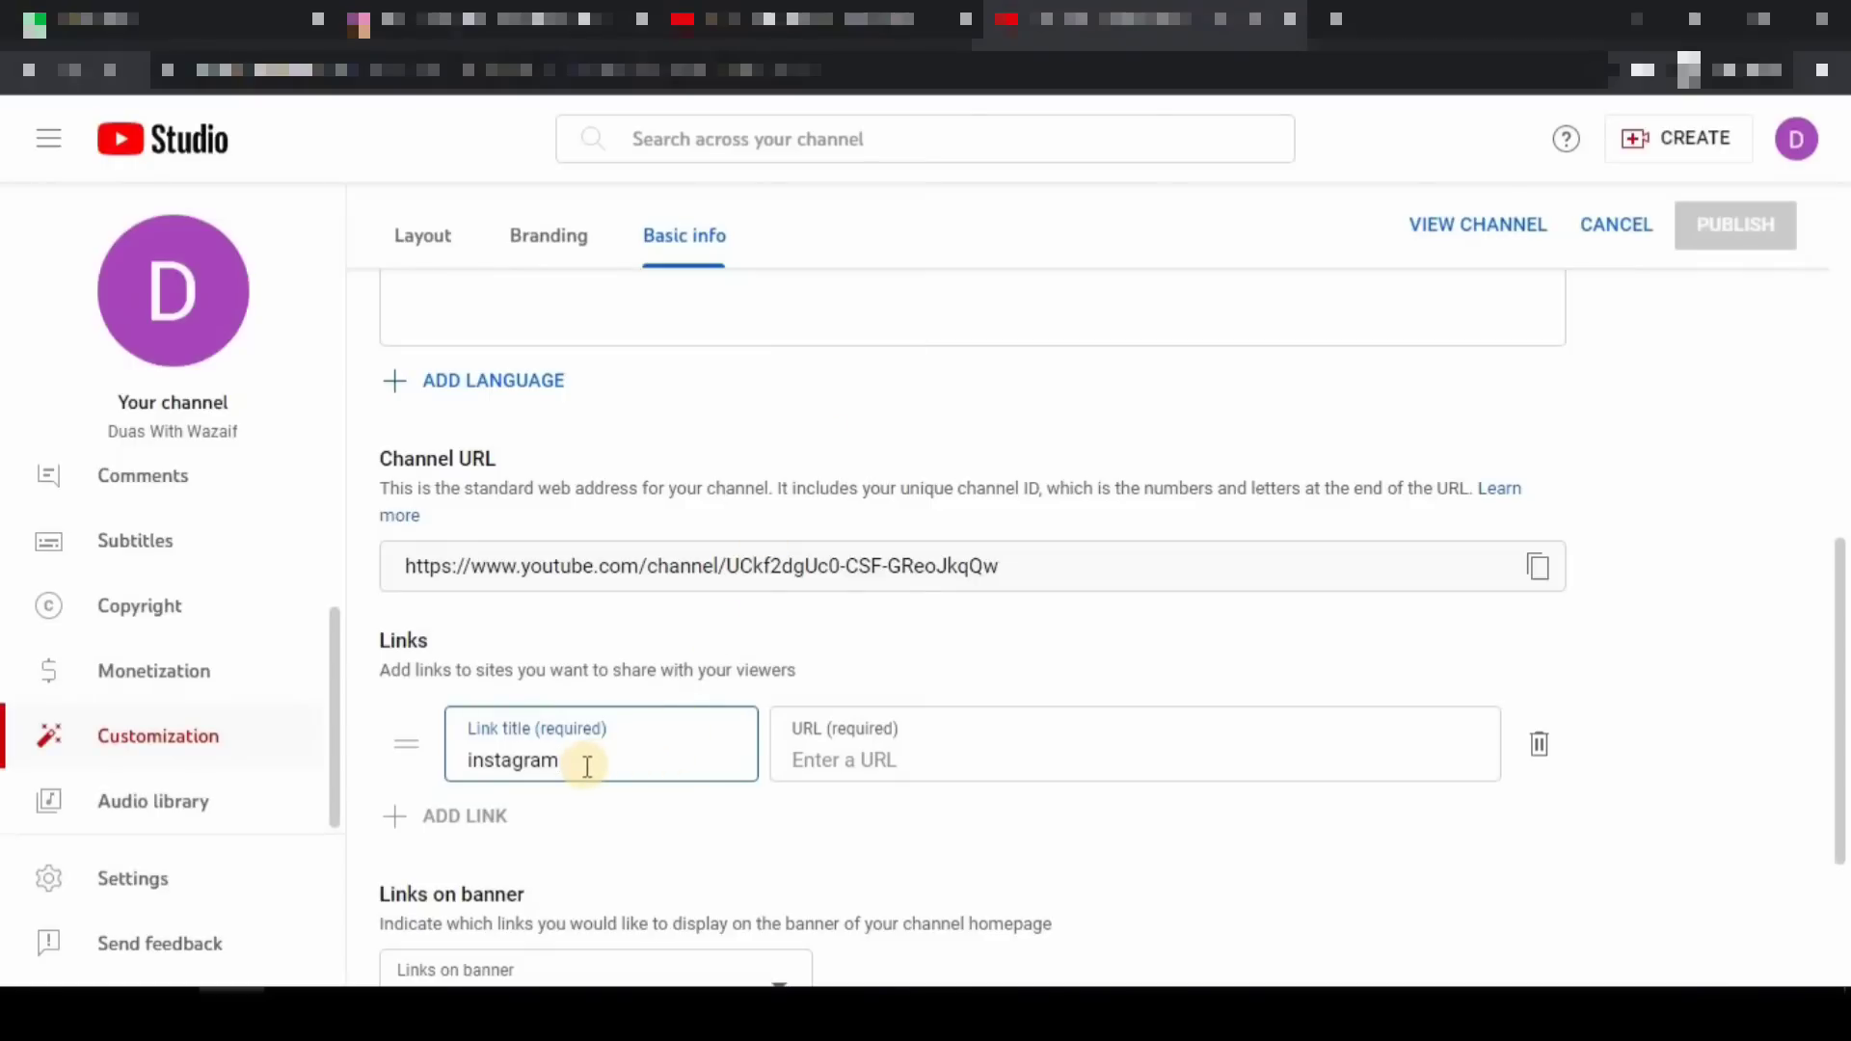
pyautogui.moveTo(381, 687)
pyautogui.mouseDown()
pyautogui.moveTo(671, 759)
pyautogui.moveTo(749, 801)
pyautogui.mouseUp()
pyautogui.moveTo(762, 693); pyautogui.dragTo(976, 826)
pyautogui.moveTo(1299, 818); pyautogui.dragTo(1632, 822)
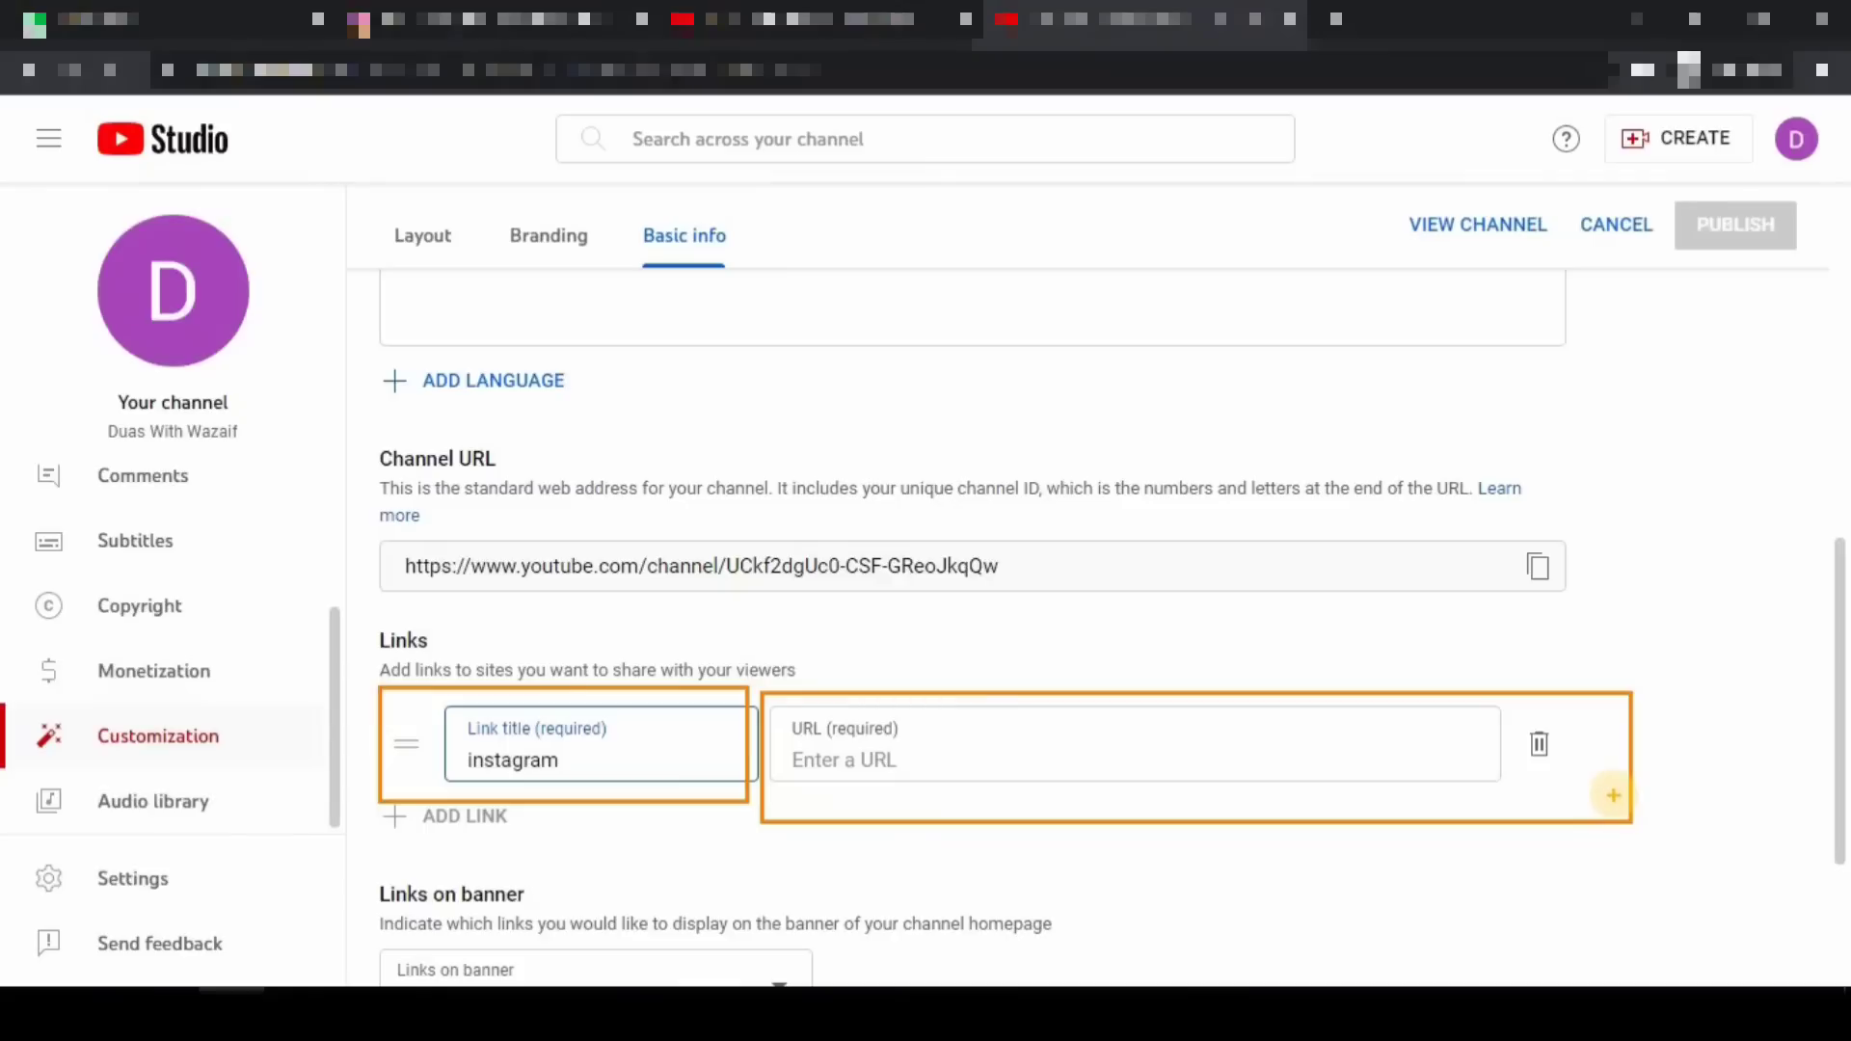
pyautogui.press('Escape')
# - Paste the Instagram profile URL as the link address and delete the empty second link row
pyautogui.click(948, 753)
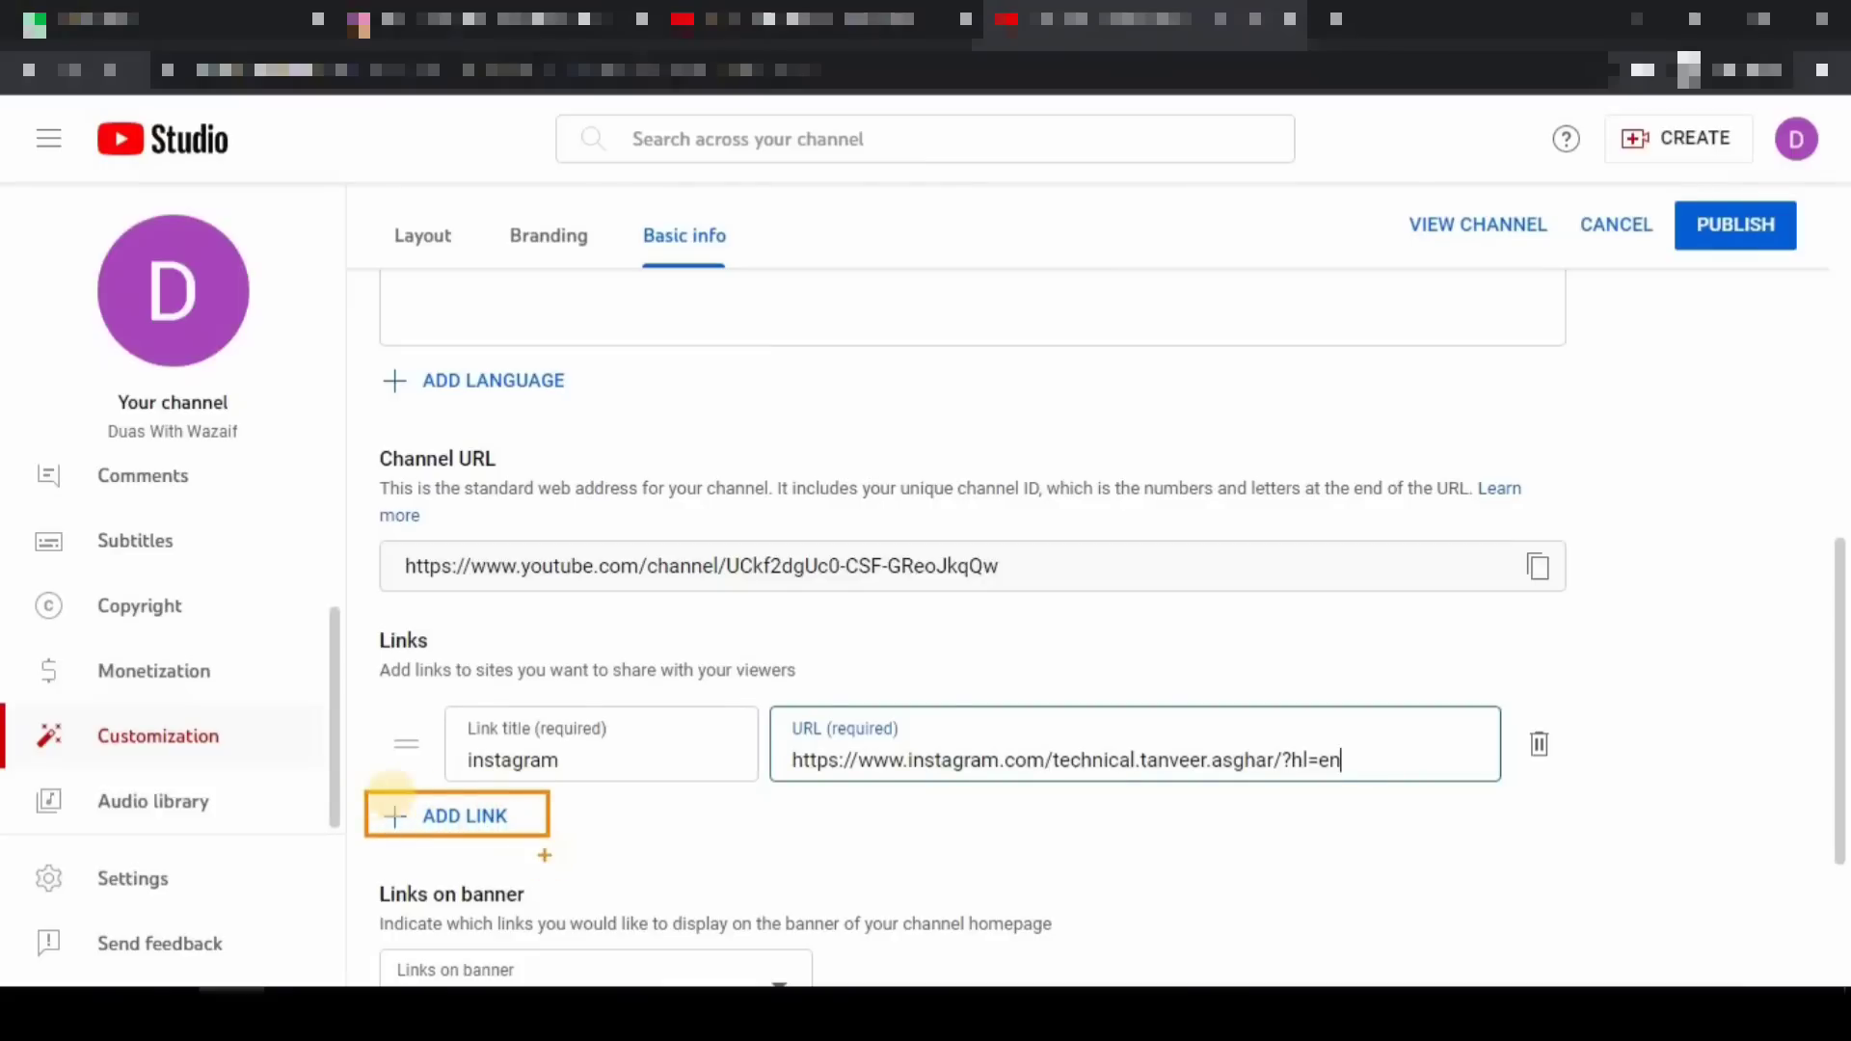
pyautogui.click(492, 816)
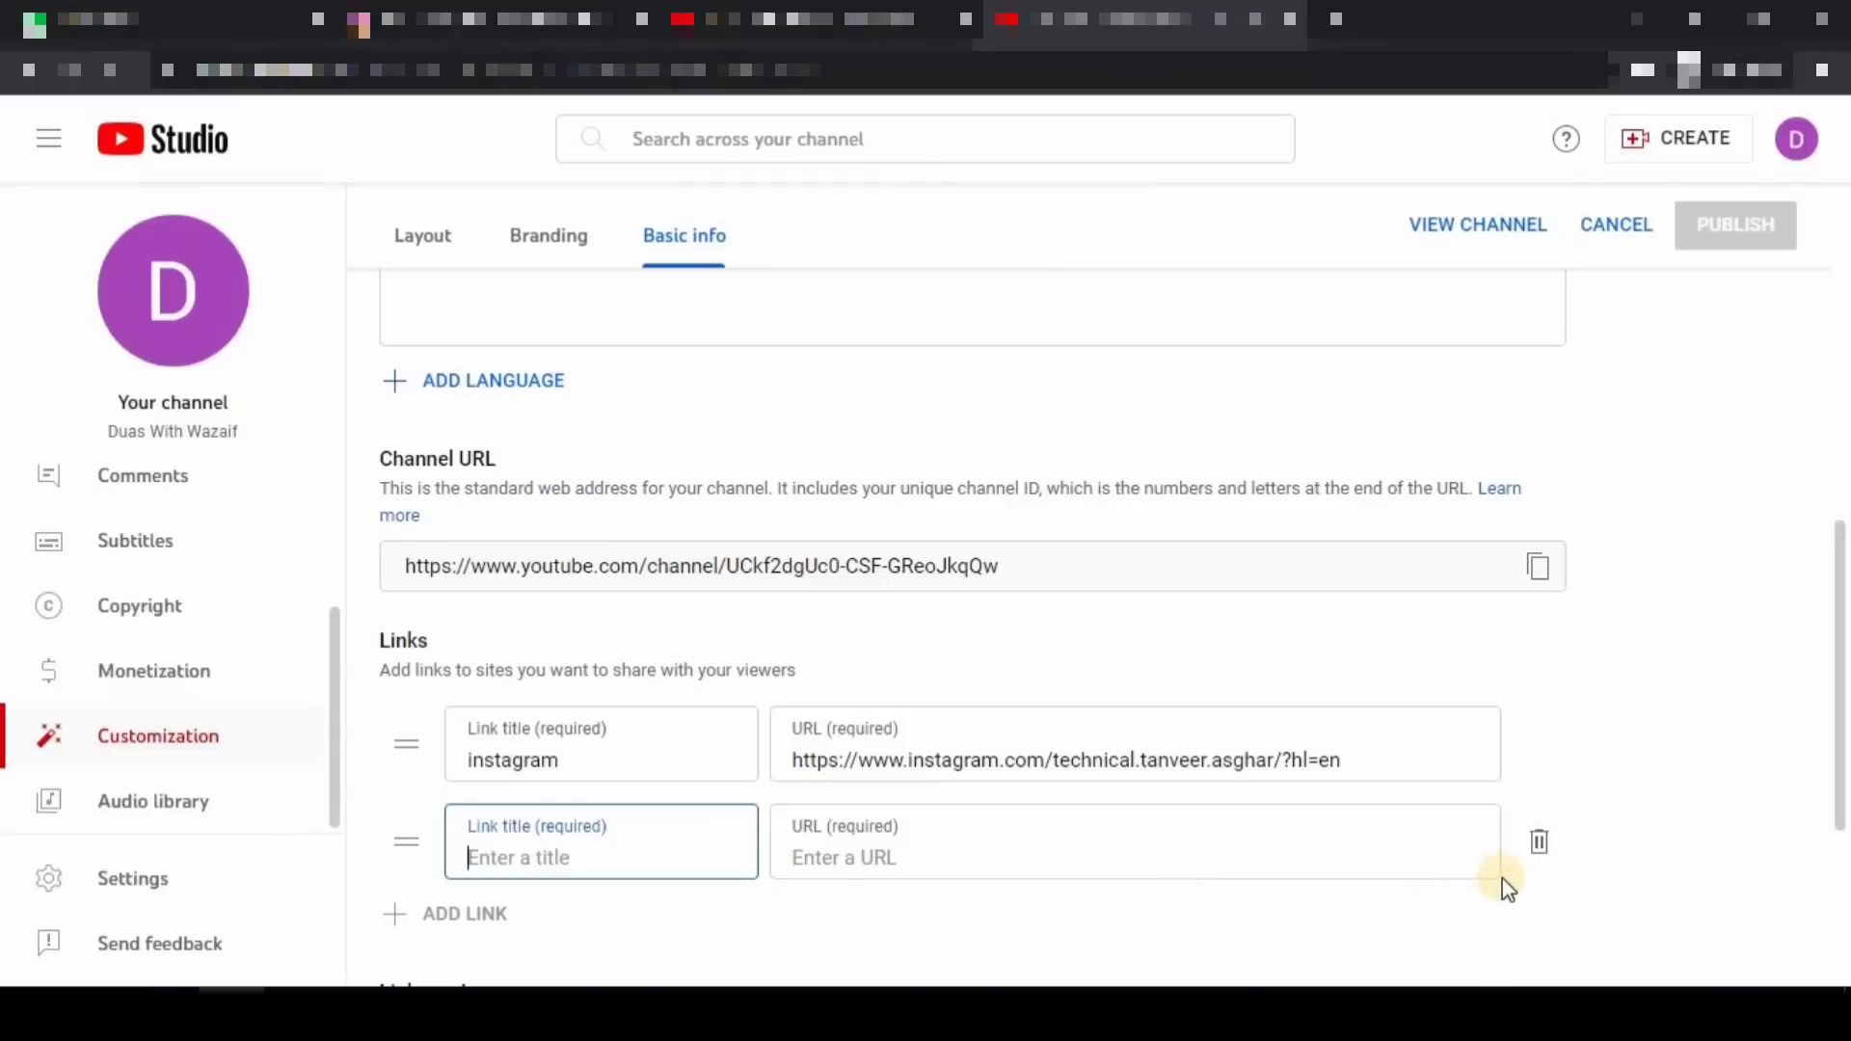
pyautogui.click(1539, 842)
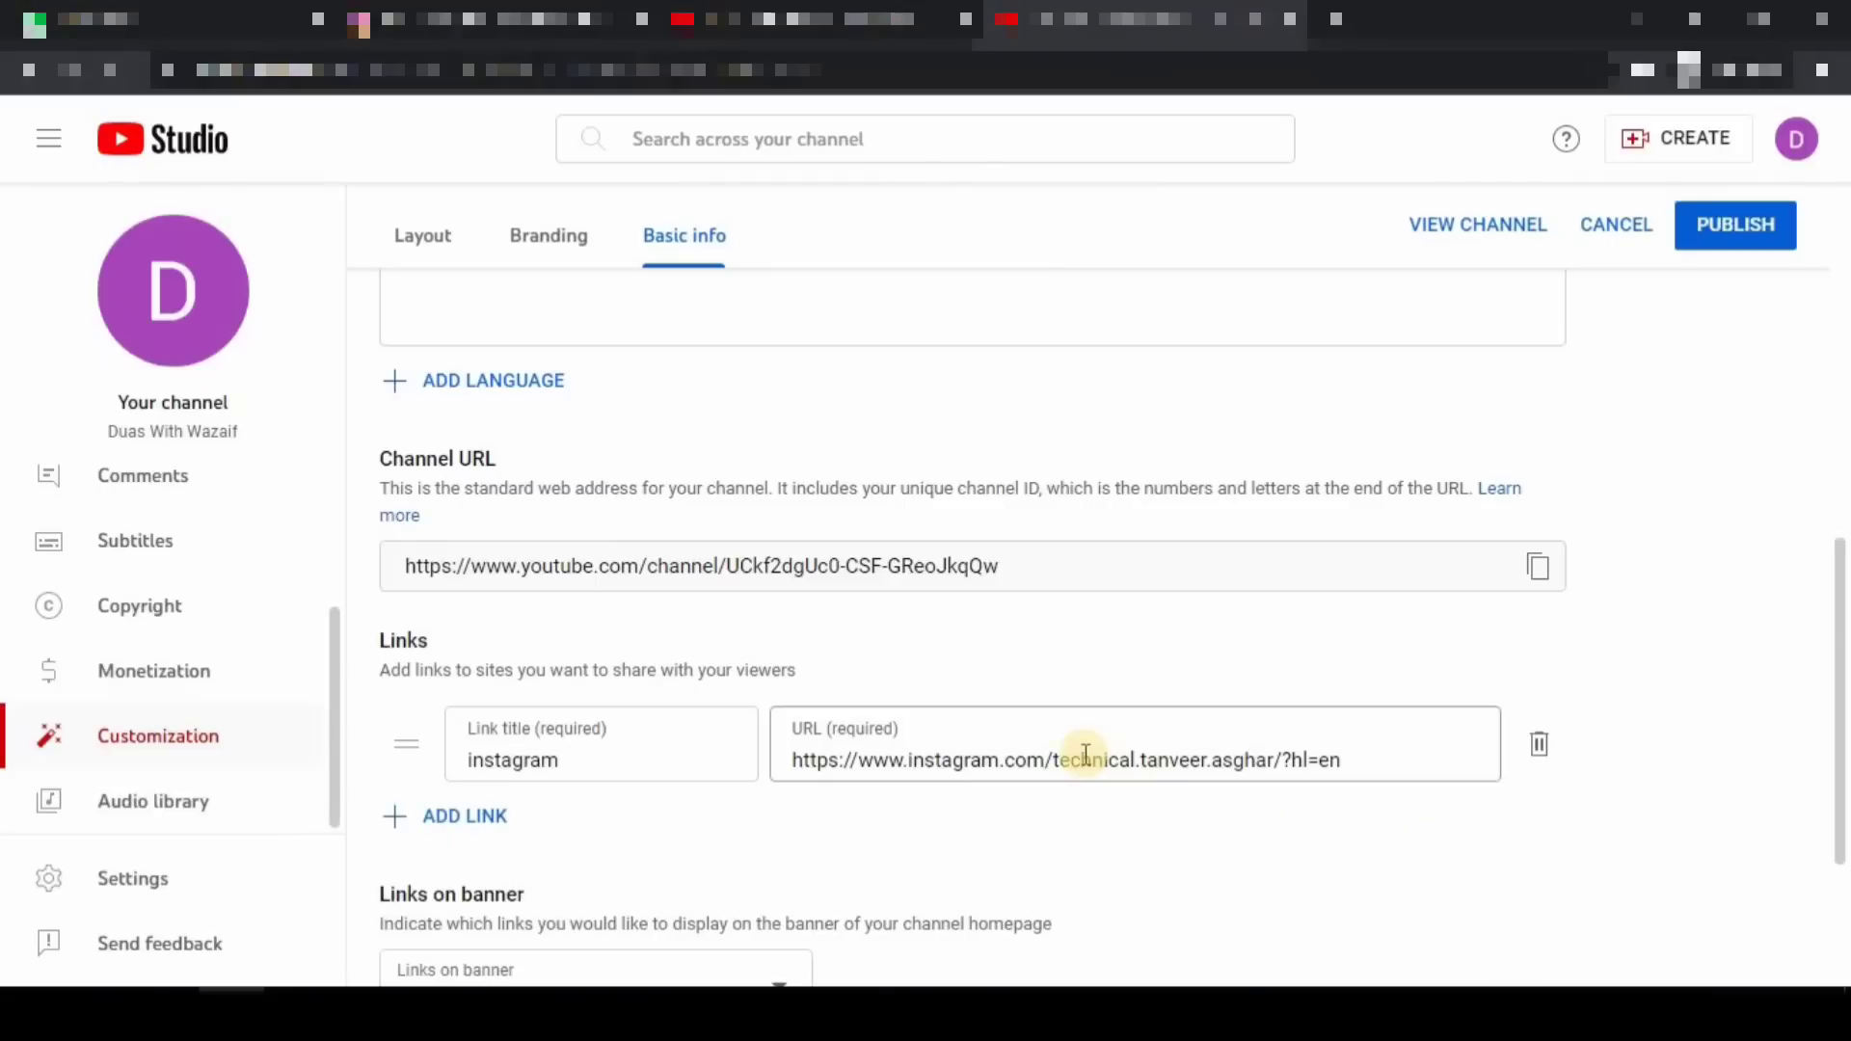
# - Set the 'Links on banner' option to 'First link'
pyautogui.scroll(-3, 1085, 755)
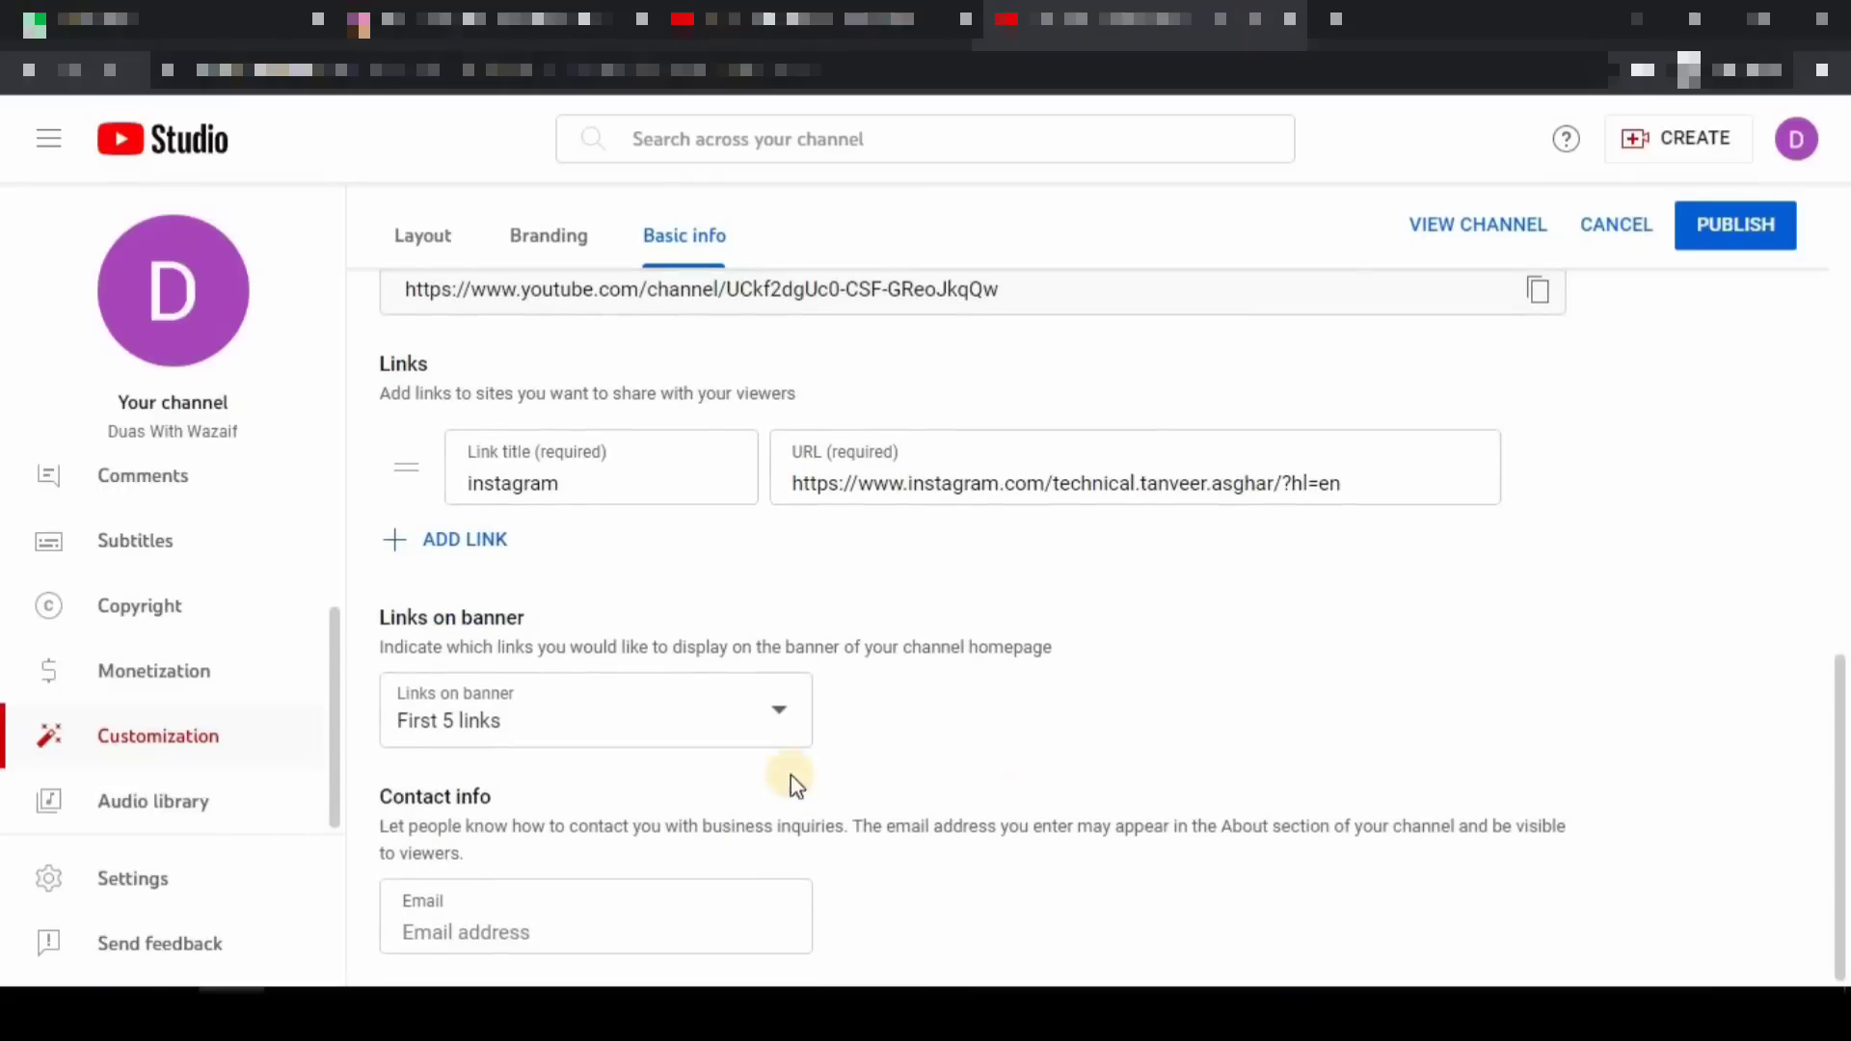
pyautogui.moveTo(338, 595)
pyautogui.mouseDown()
pyautogui.moveTo(463, 681)
pyautogui.moveTo(899, 803)
pyautogui.mouseUp()
pyautogui.click(787, 713)
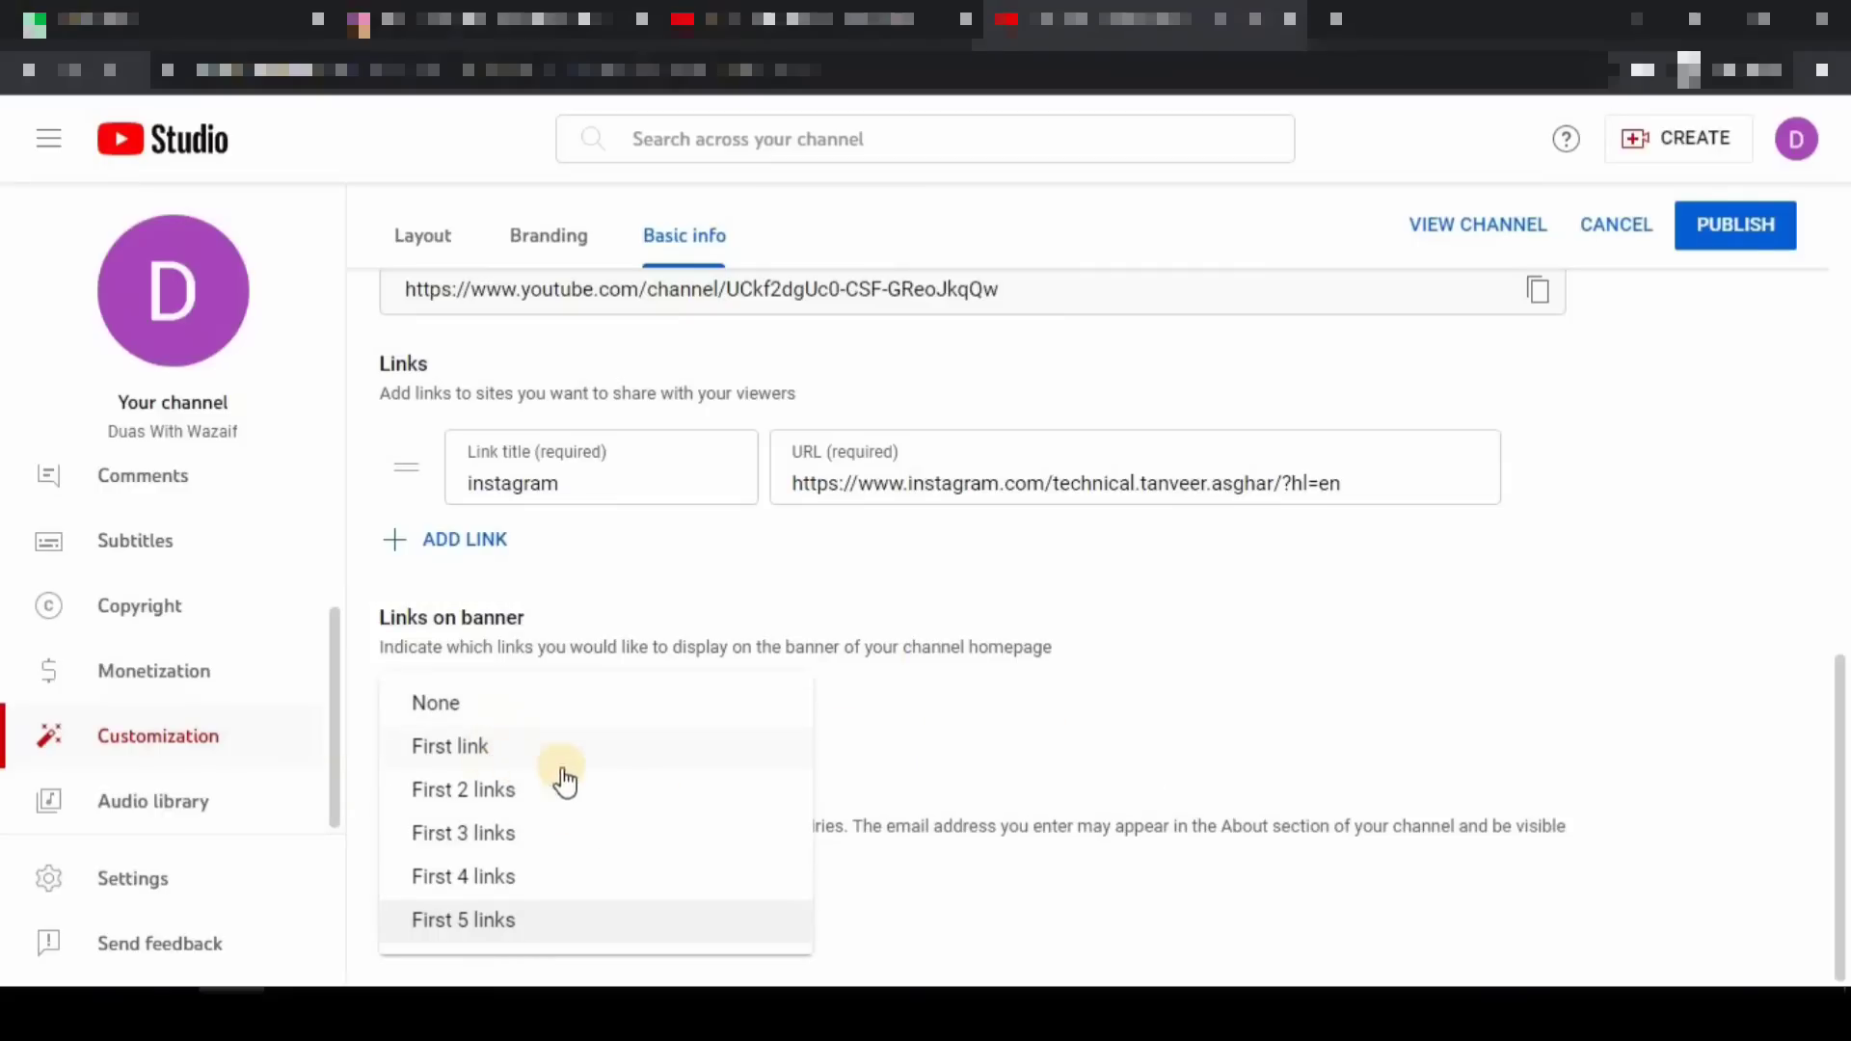
pyautogui.click(474, 746)
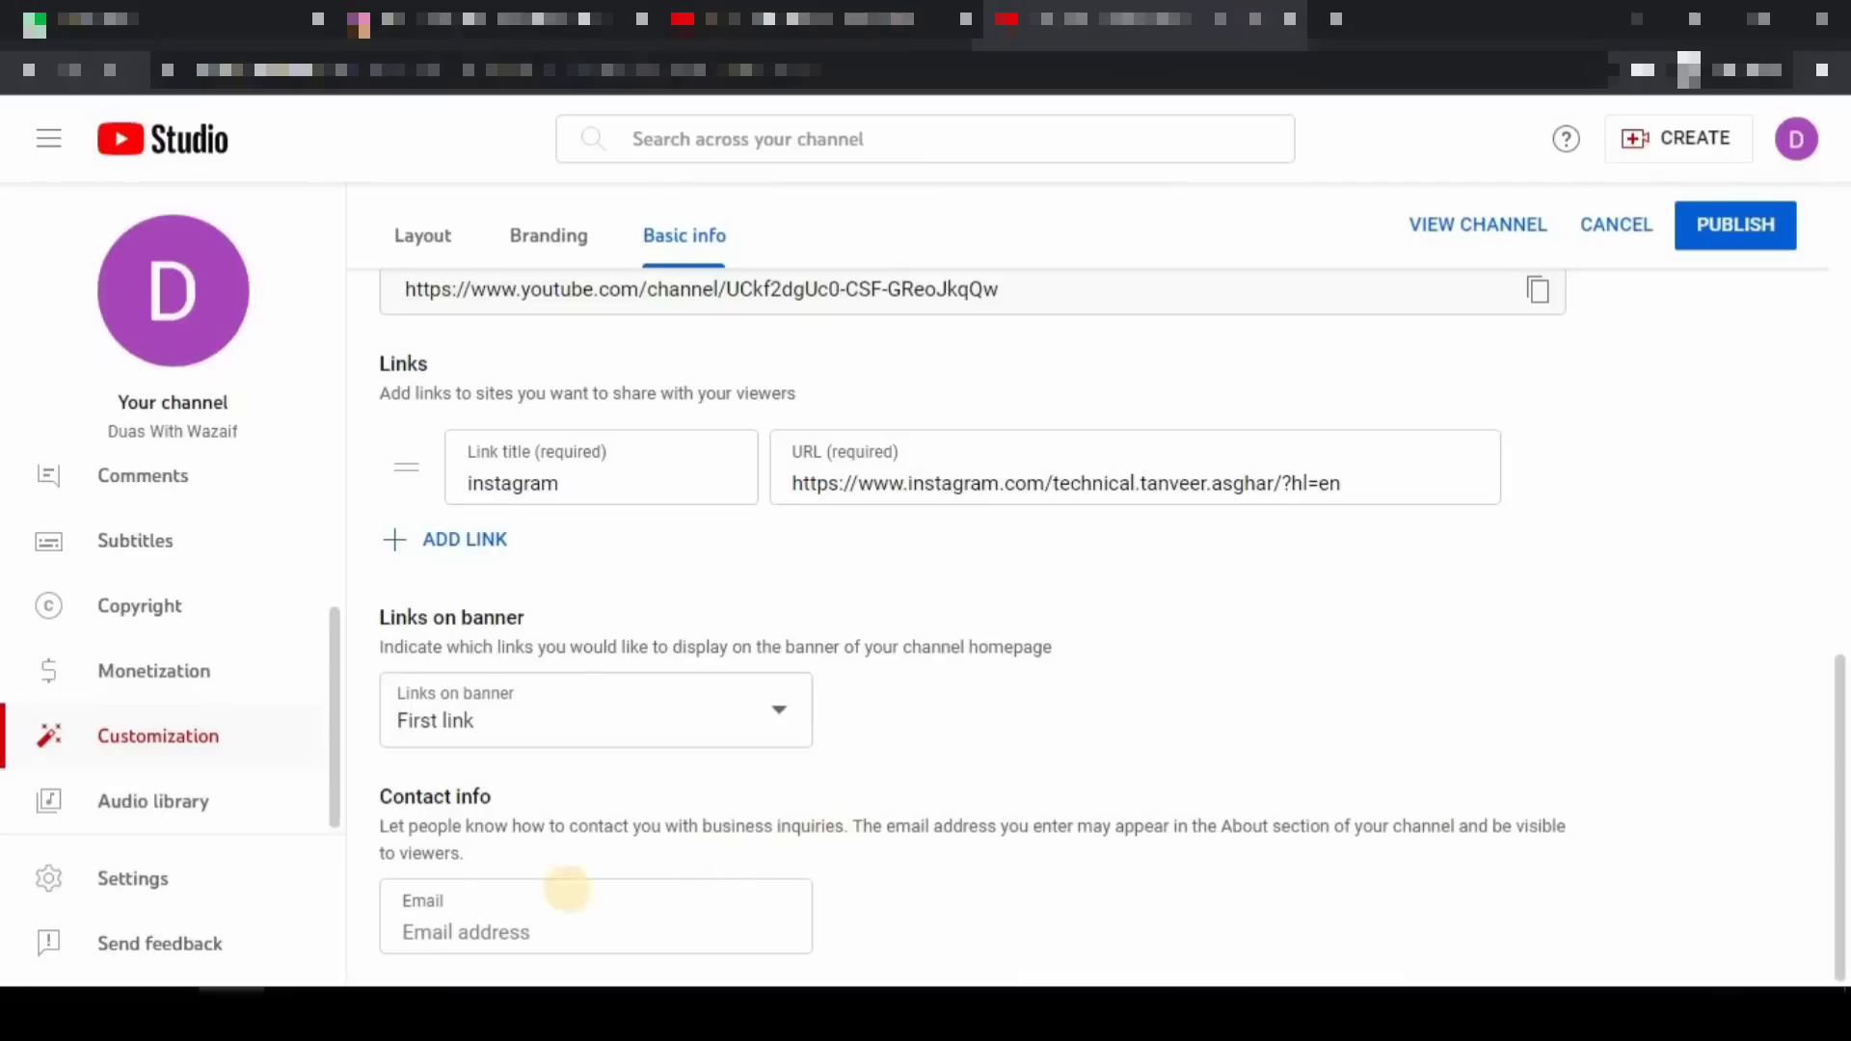
pyautogui.moveTo(356, 878)
pyautogui.mouseDown()
pyautogui.moveTo(662, 951)
pyautogui.moveTo(890, 963)
pyautogui.mouseUp()
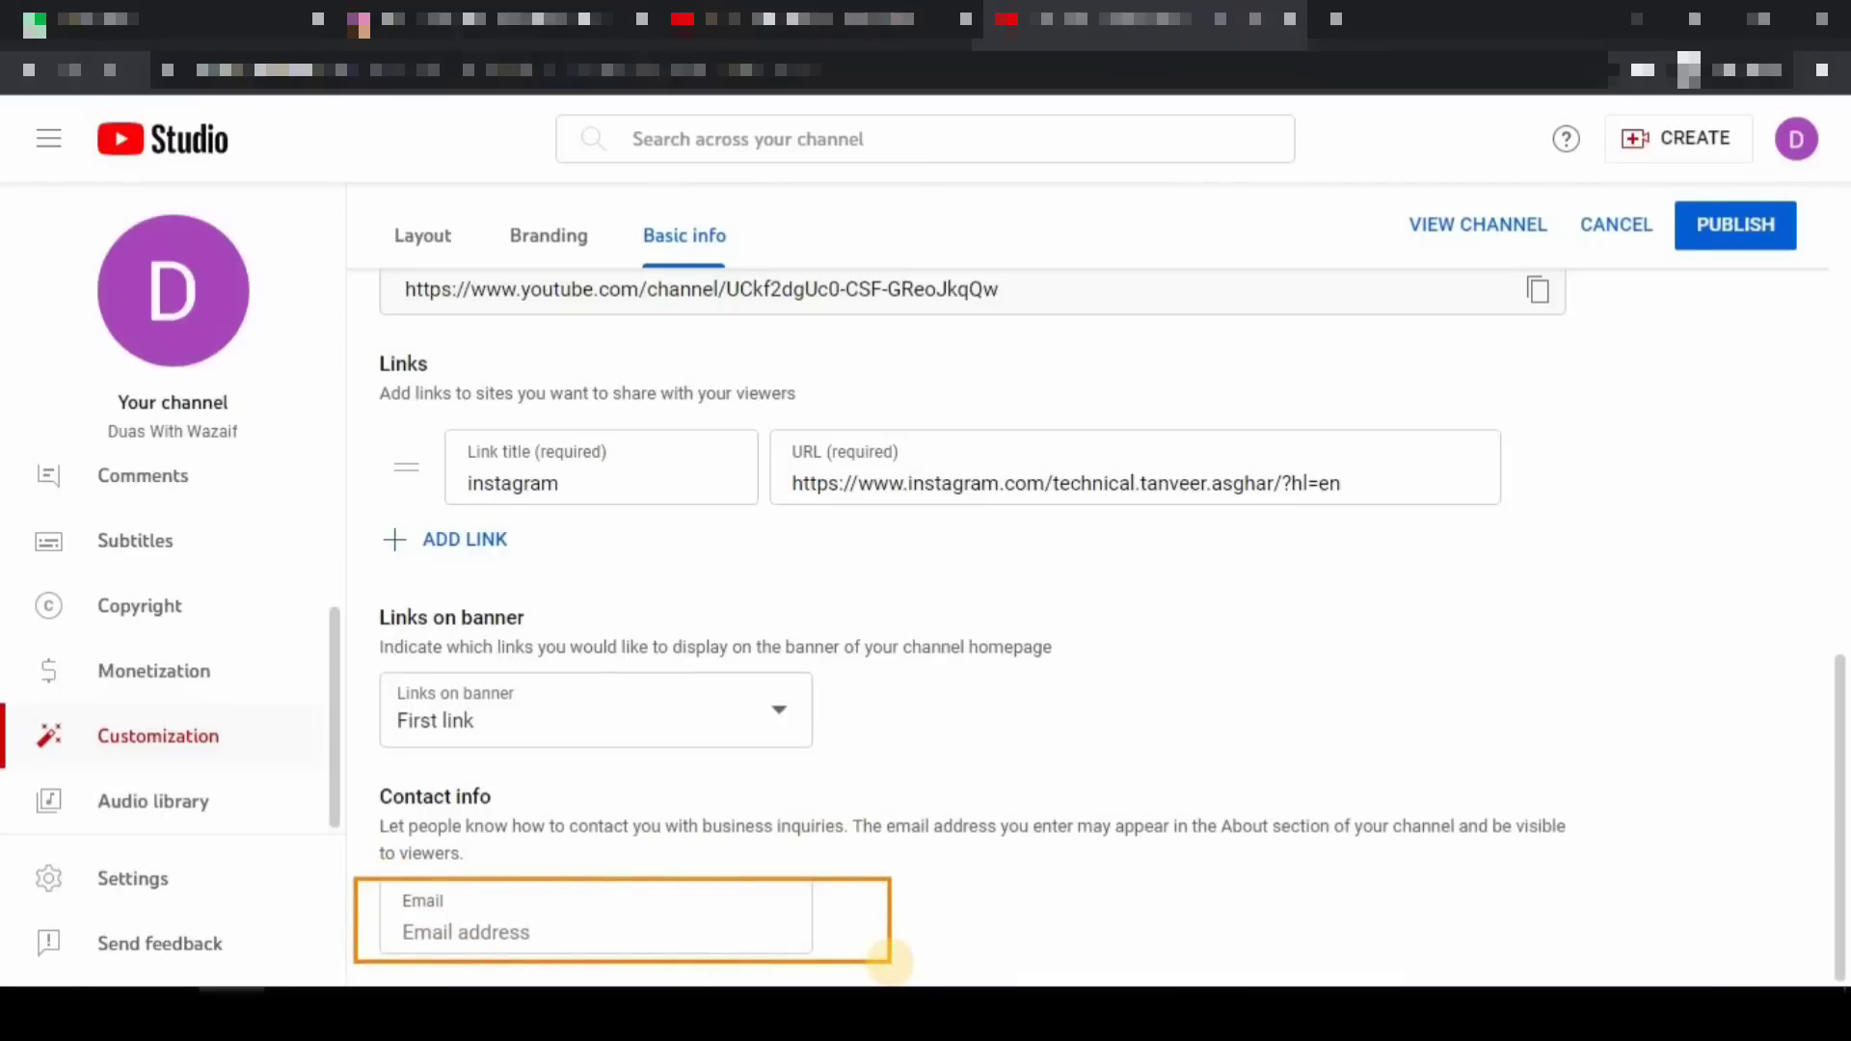
pyautogui.click(594, 916)
pyautogui.moveTo(594, 916); pyautogui.dragTo(849, 817)
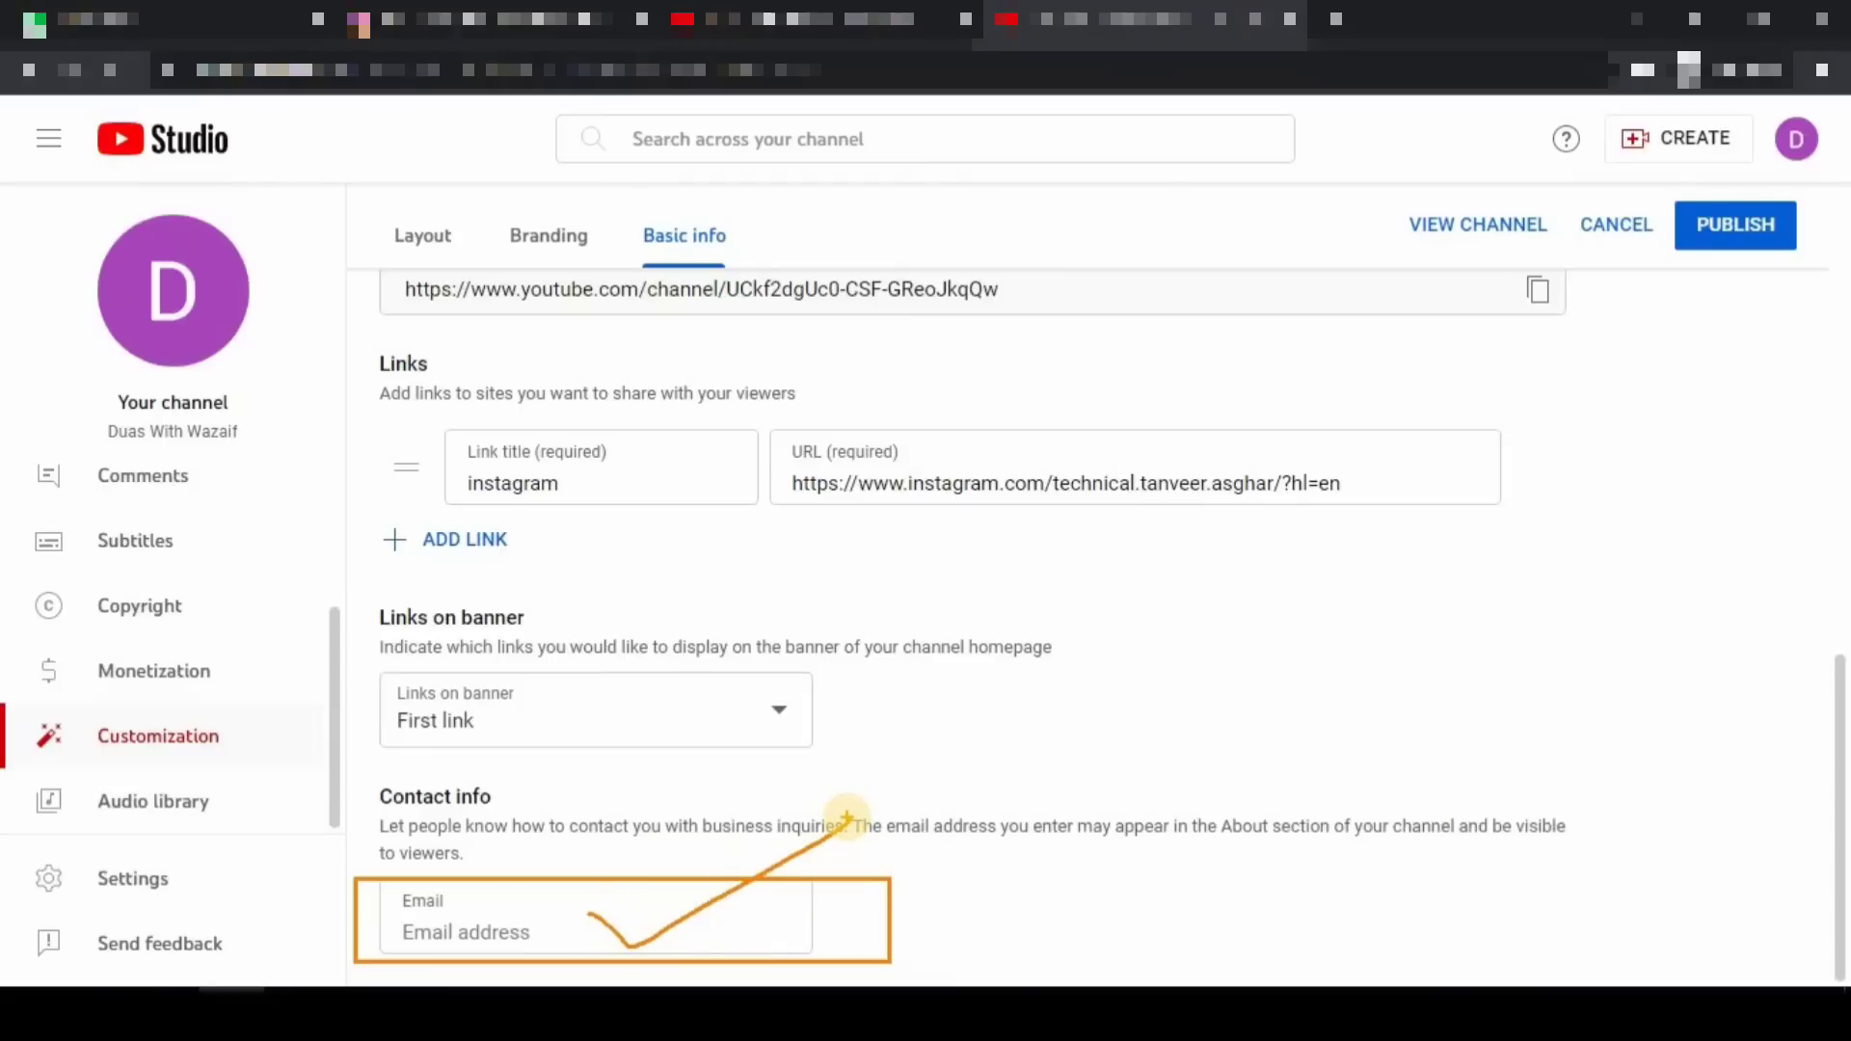
pyautogui.scroll(7, 877, 777)
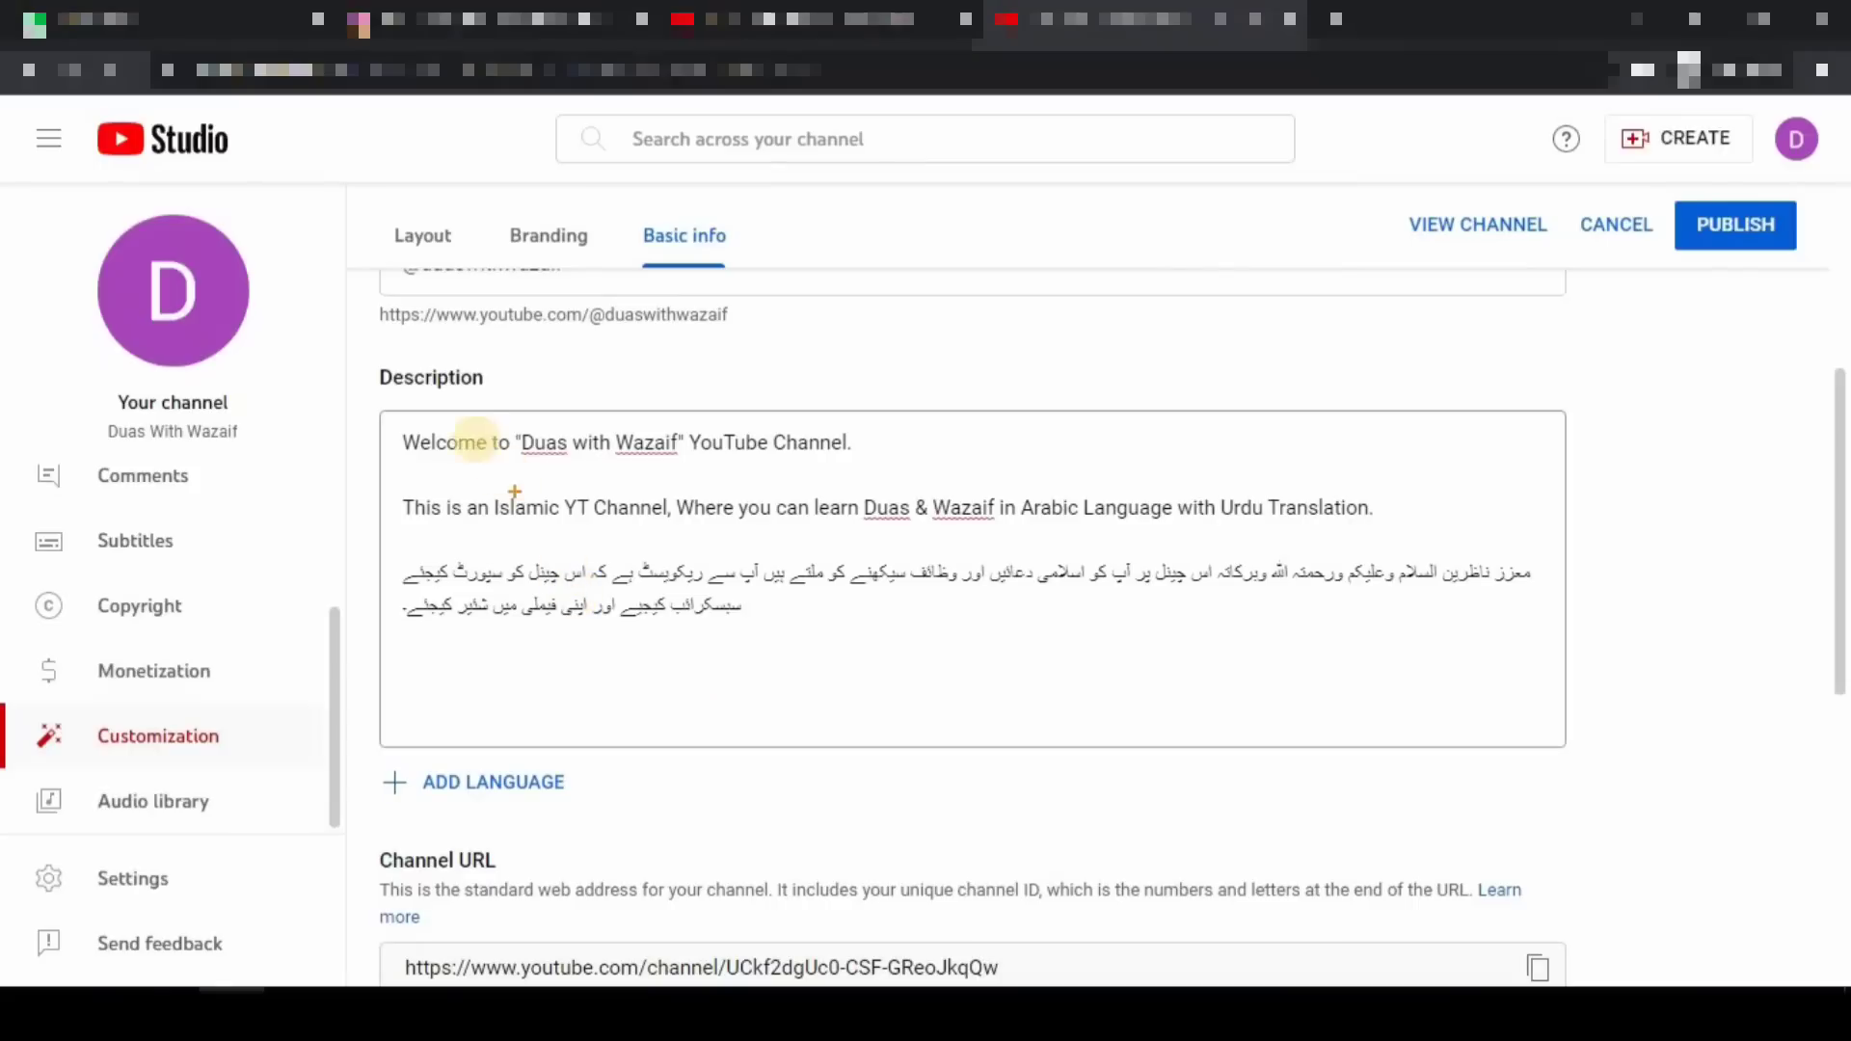
pyautogui.moveTo(397, 427)
pyautogui.mouseDown()
pyautogui.moveTo(1004, 669)
pyautogui.moveTo(1467, 756)
pyautogui.moveTo(1449, 754)
pyautogui.mouseUp()
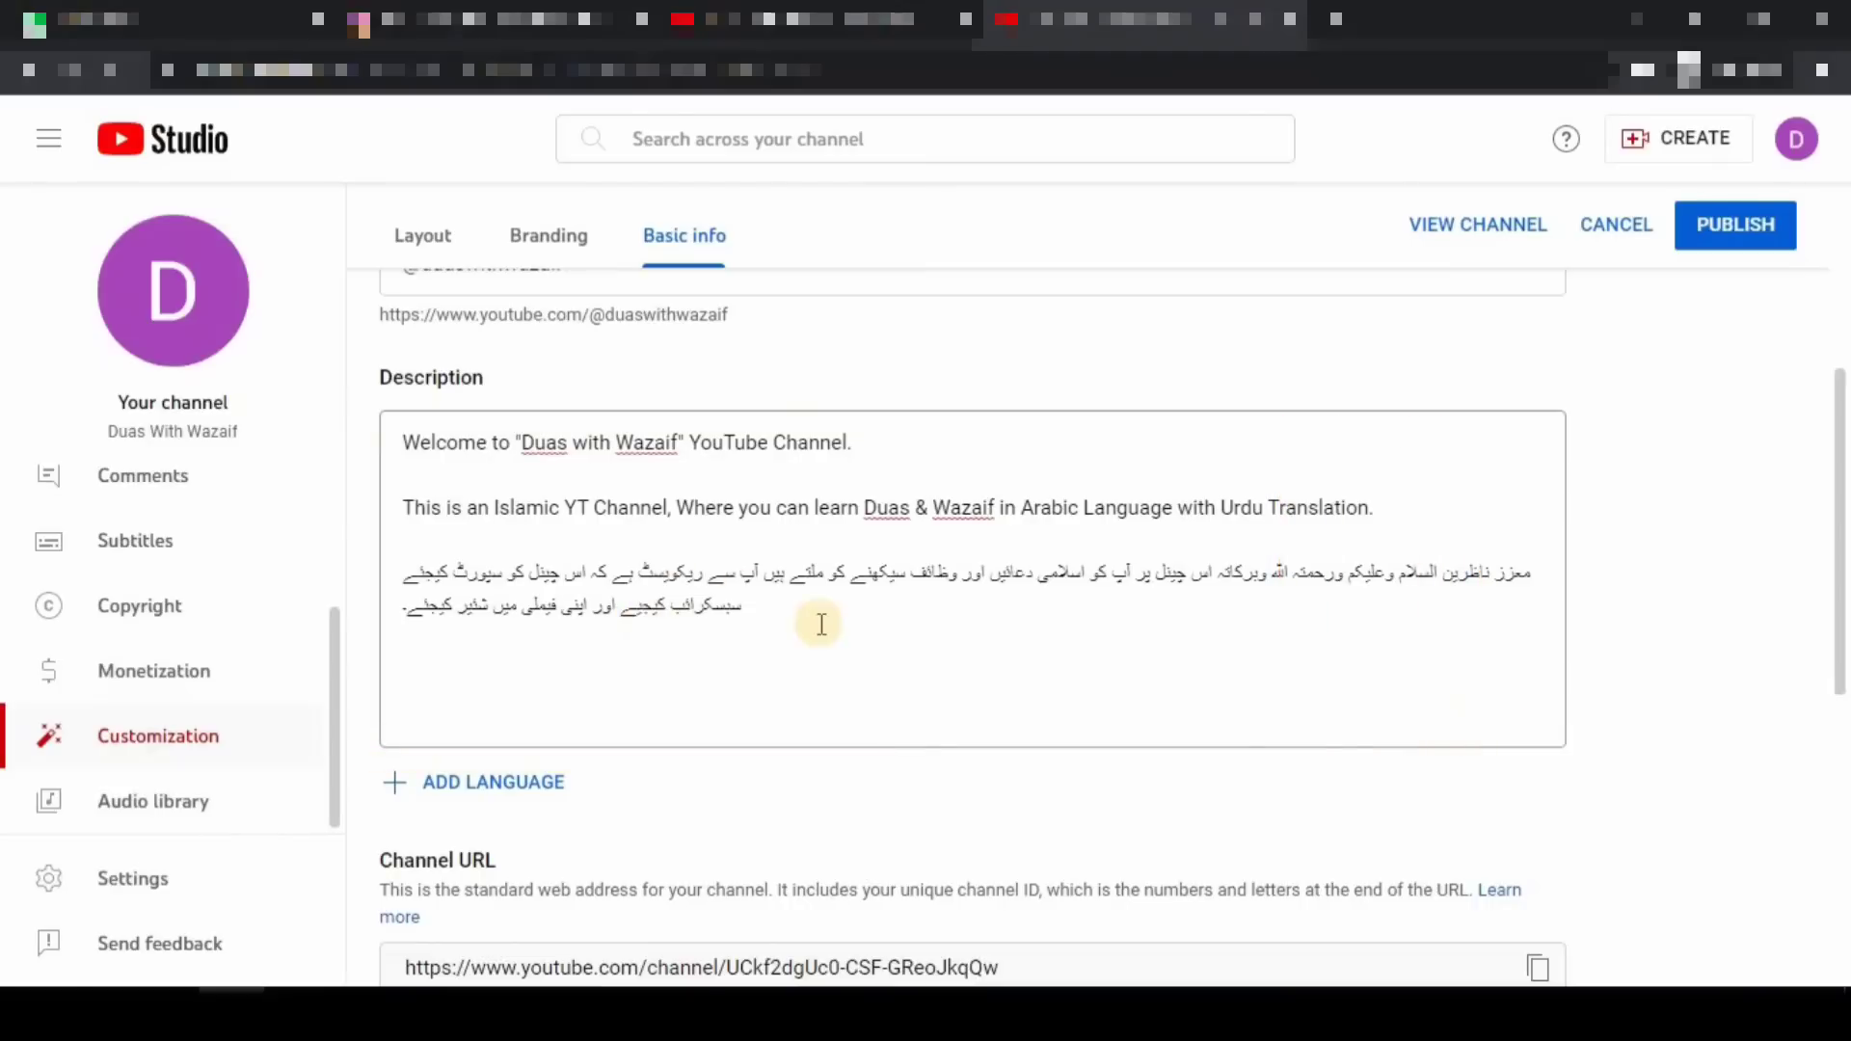
# - Publish the Basic info changes, then switch to the tab showing the channel's public page
pyautogui.click(1738, 237)
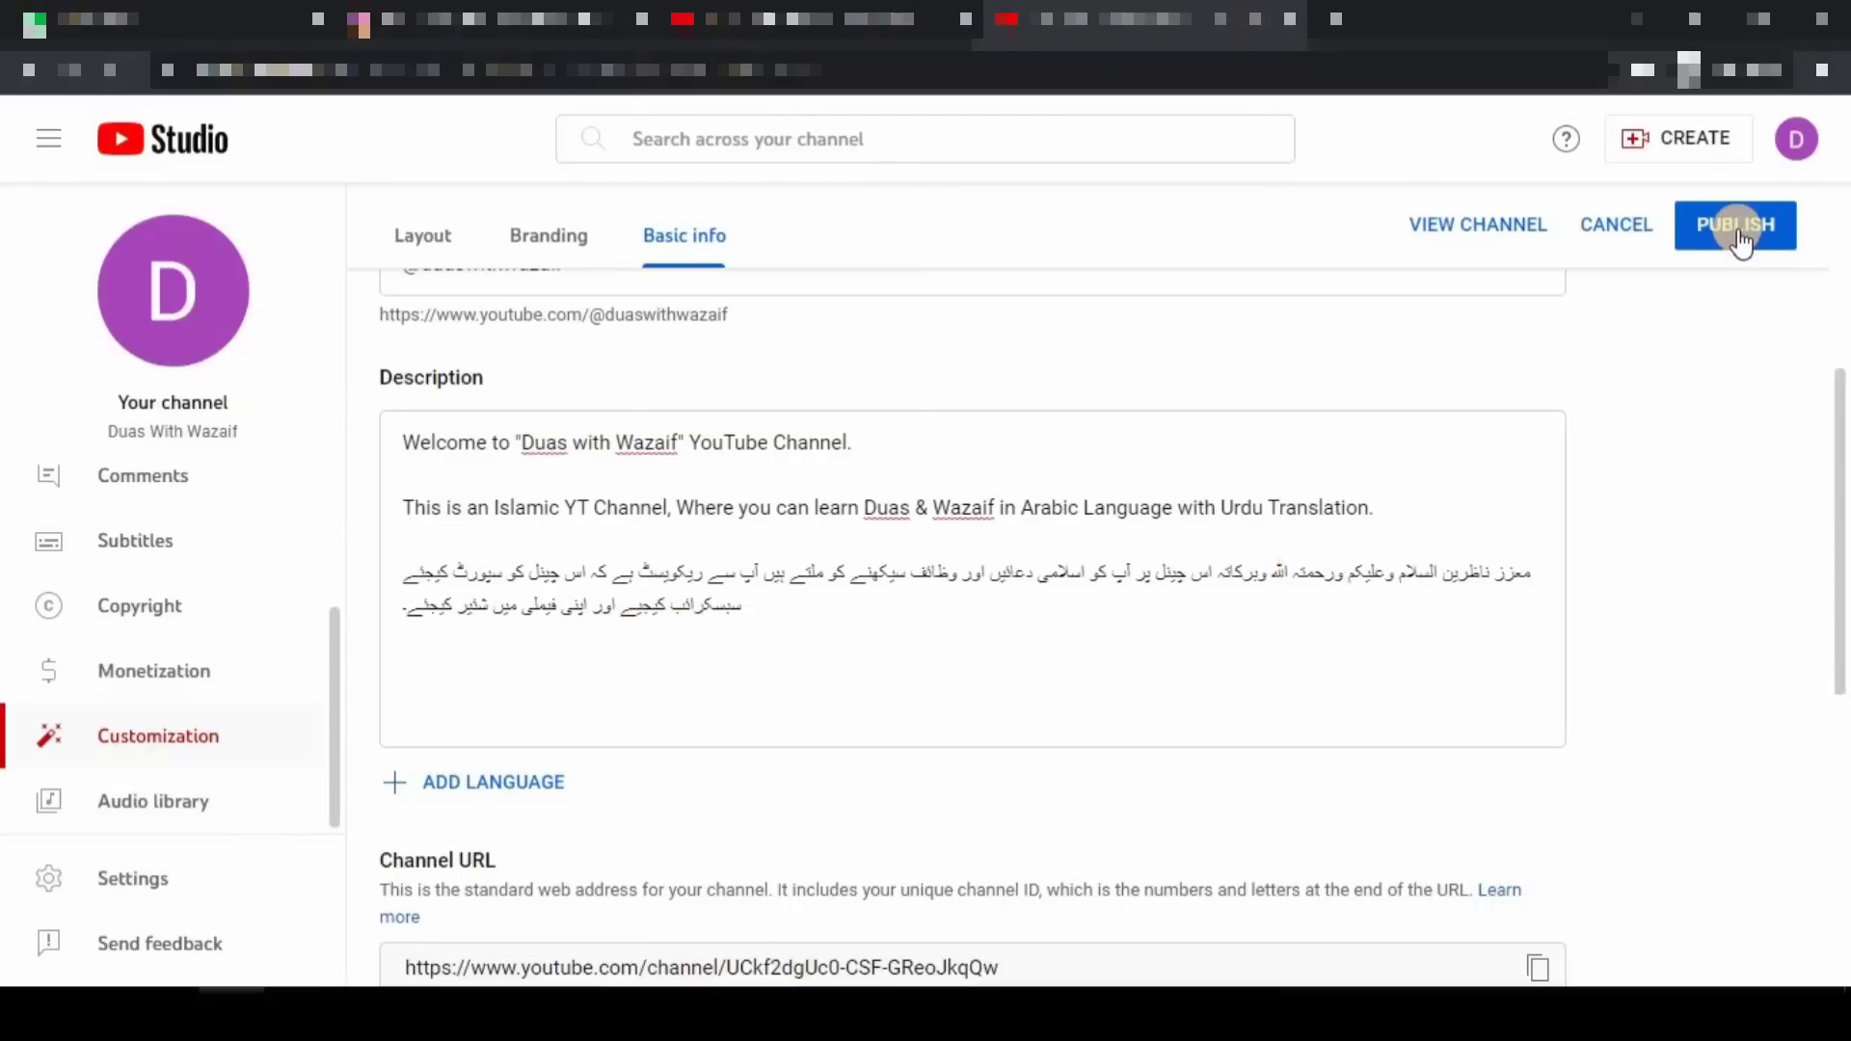
pyautogui.moveTo(1665, 187)
pyautogui.mouseDown()
pyautogui.moveTo(1774, 270)
pyautogui.moveTo(1832, 282)
pyautogui.mouseUp()
pyautogui.click(1738, 224)
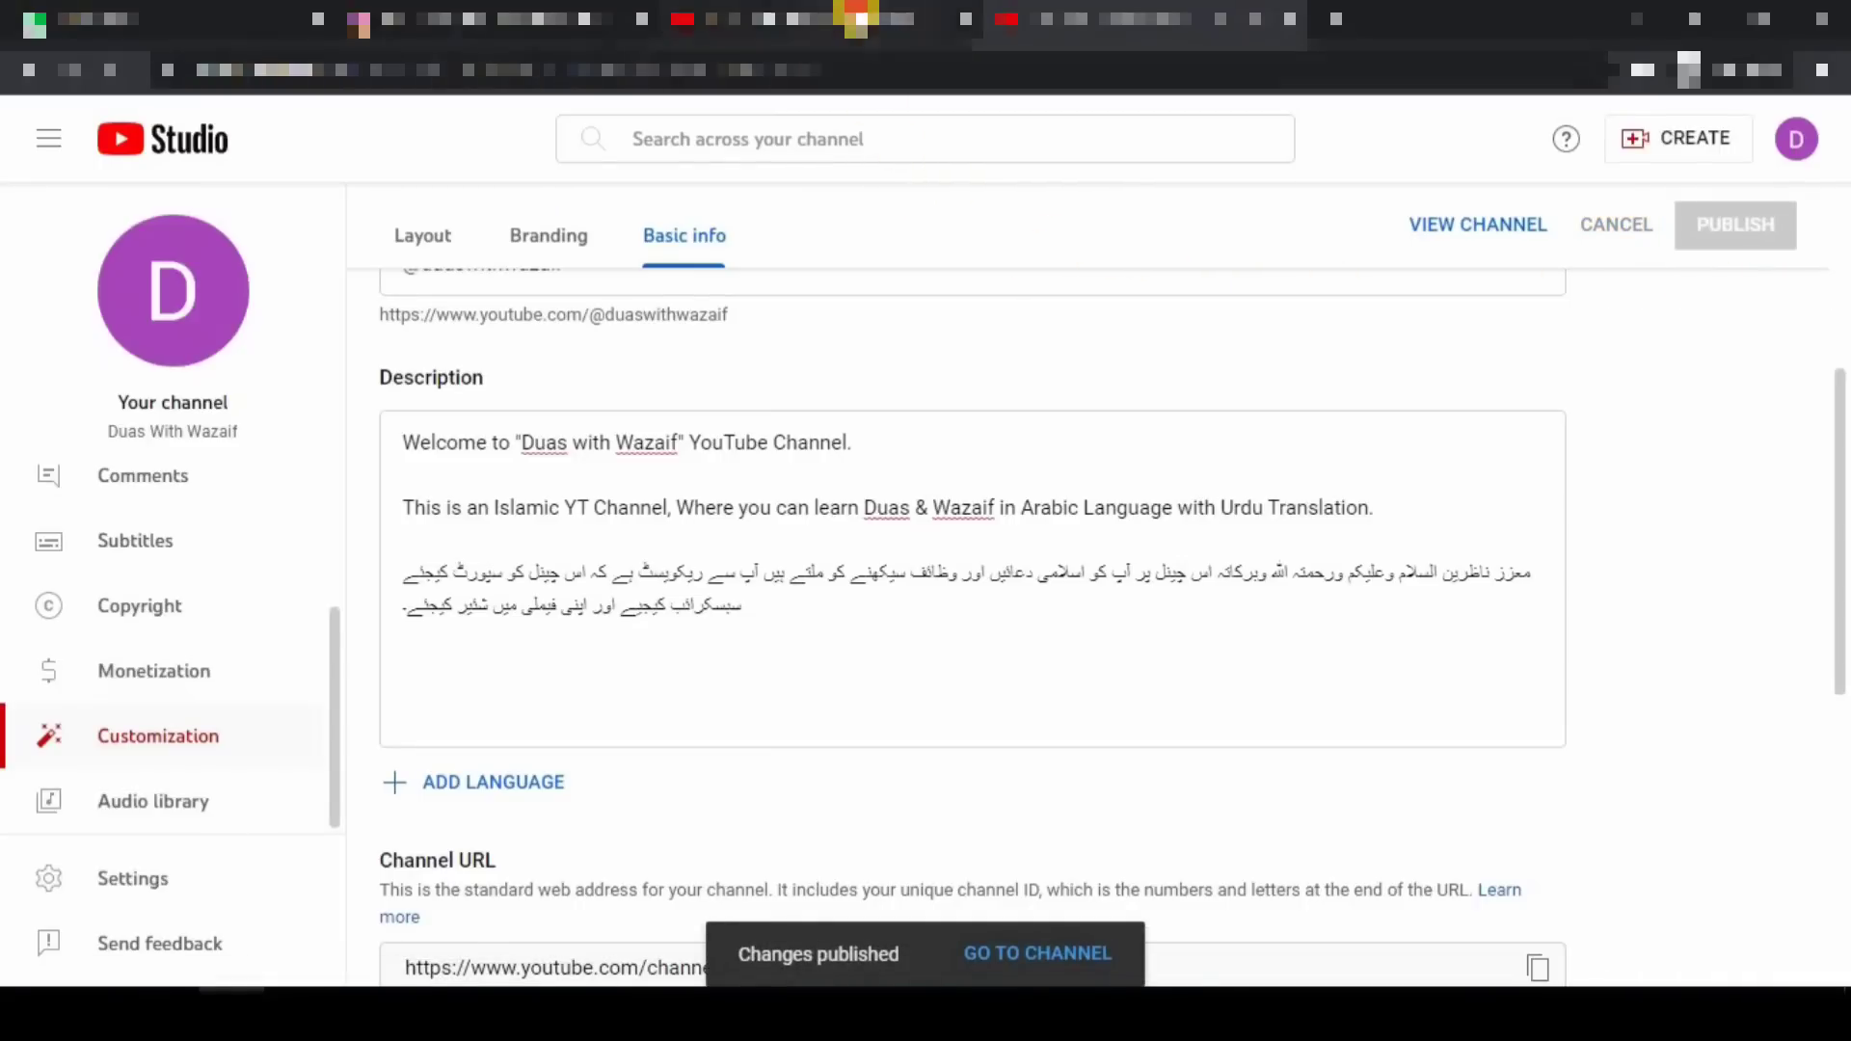
pyautogui.click(857, 17)
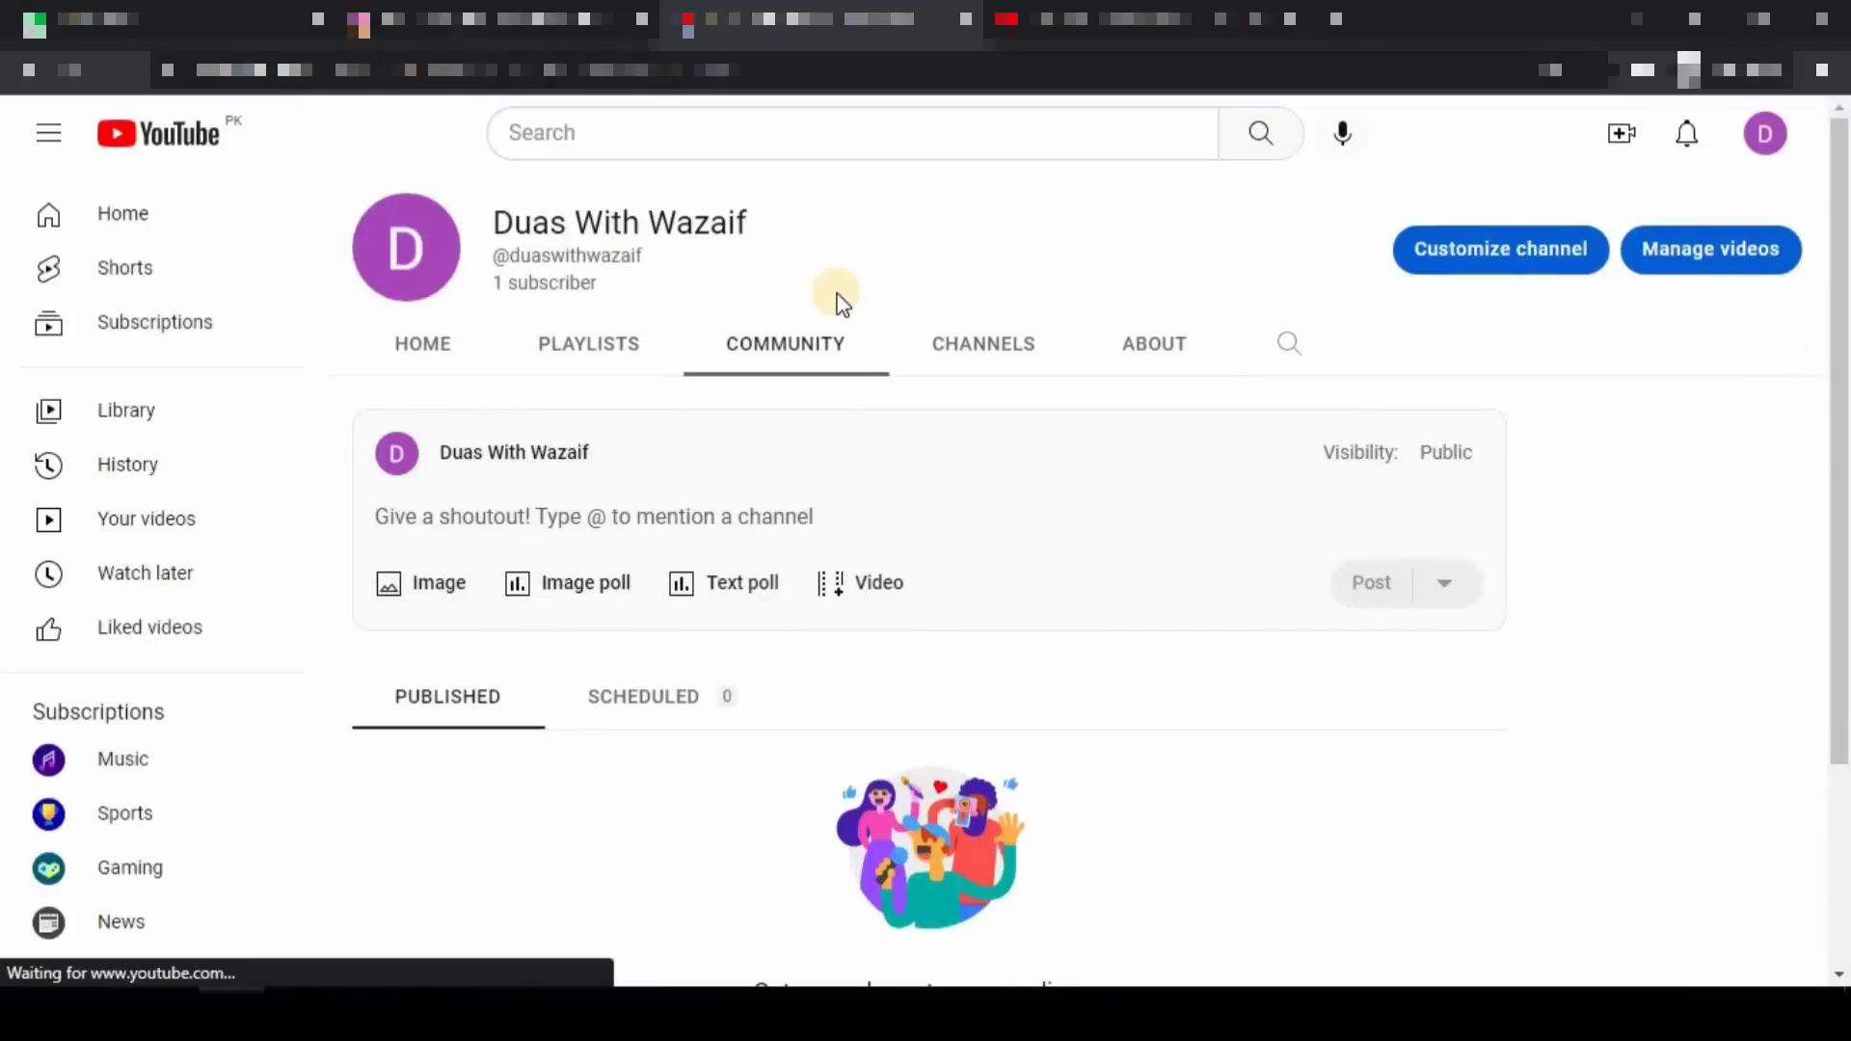
# - Open the channel's About page and review the English/Urdu description and instagram link
pyautogui.click(1152, 333)
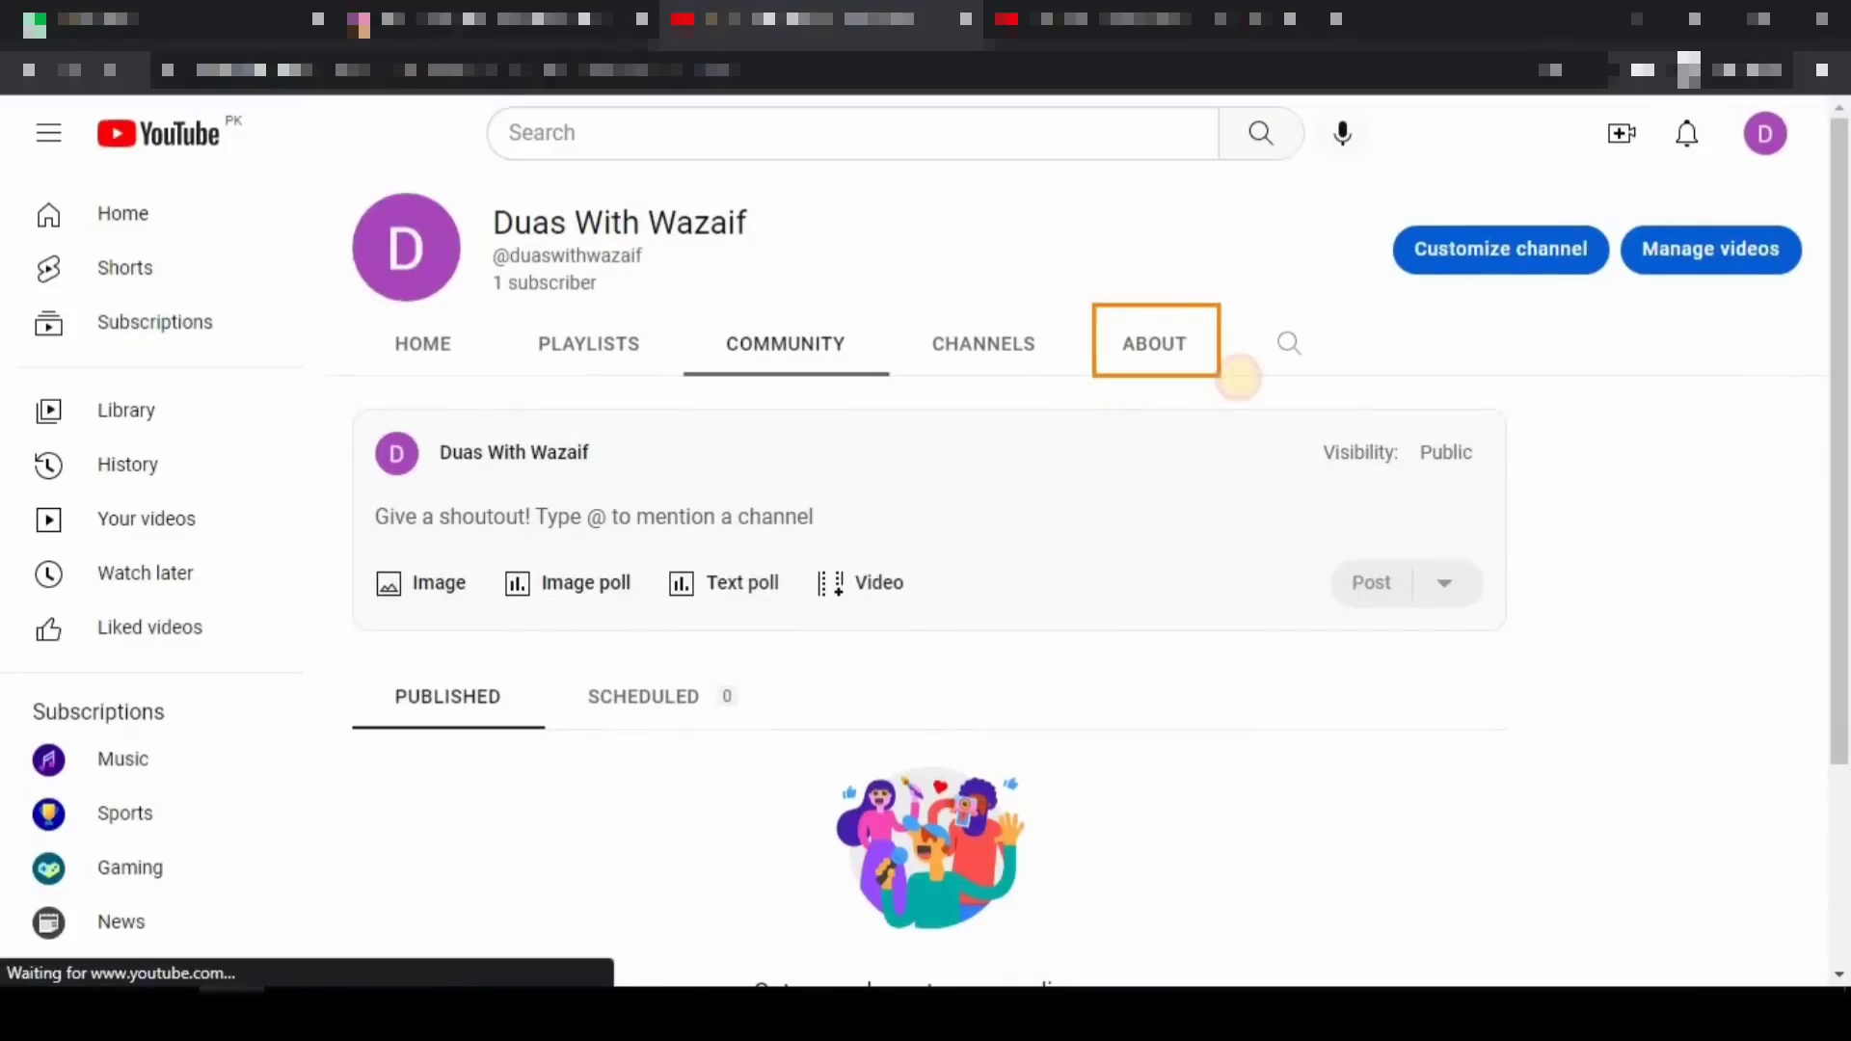
pyautogui.click(1146, 355)
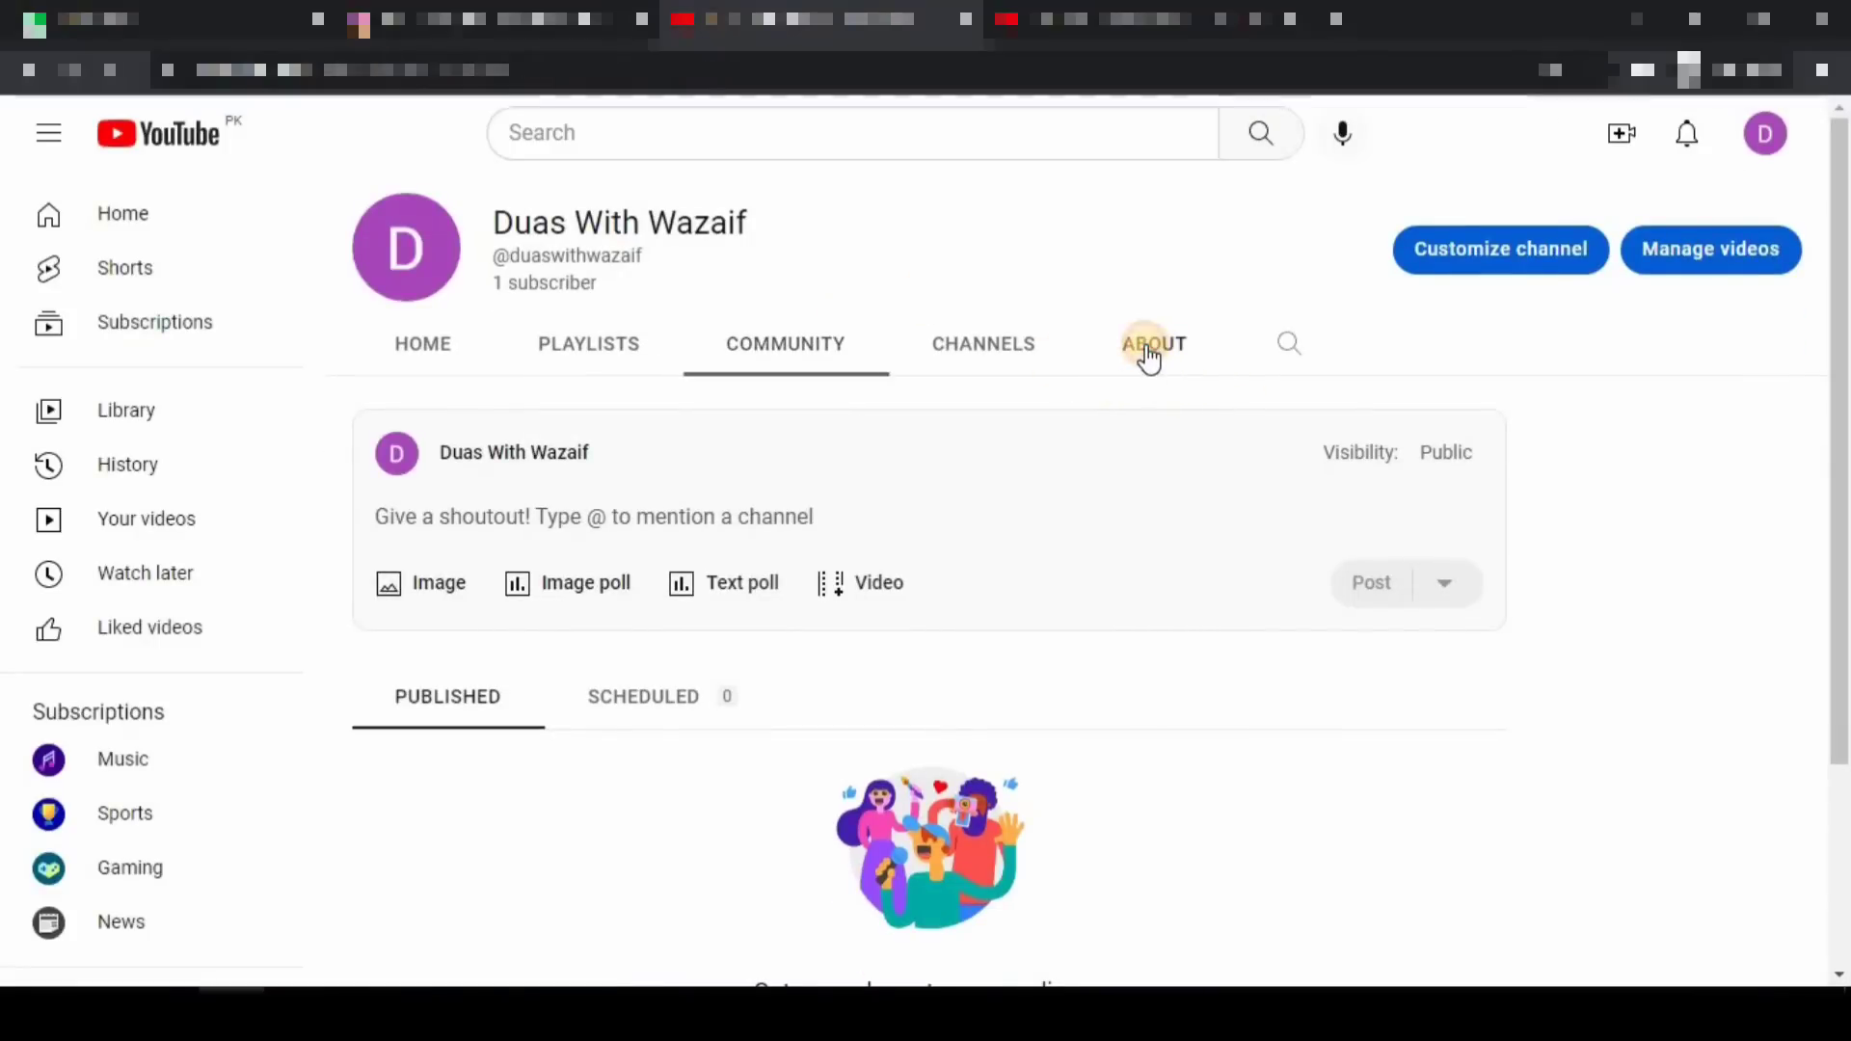
pyautogui.scroll(-1, 1045, 460)
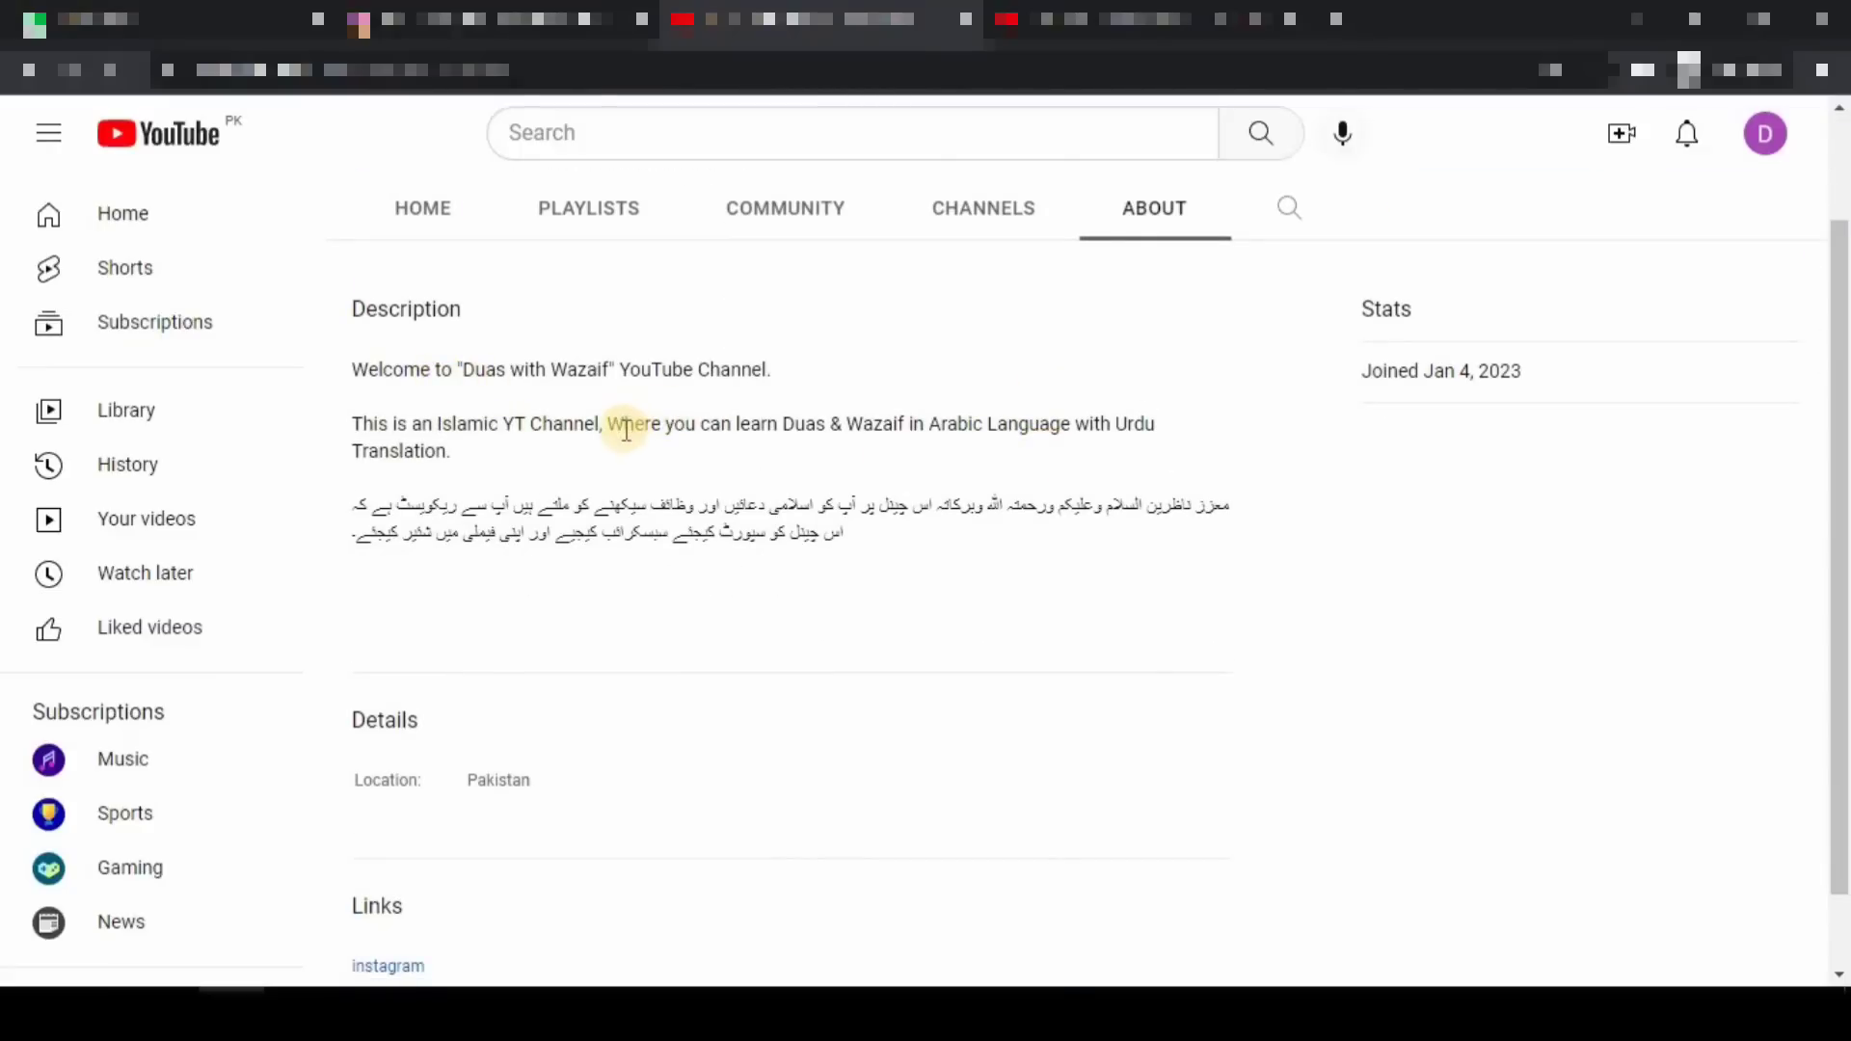
pyautogui.scroll(-1, 626, 429)
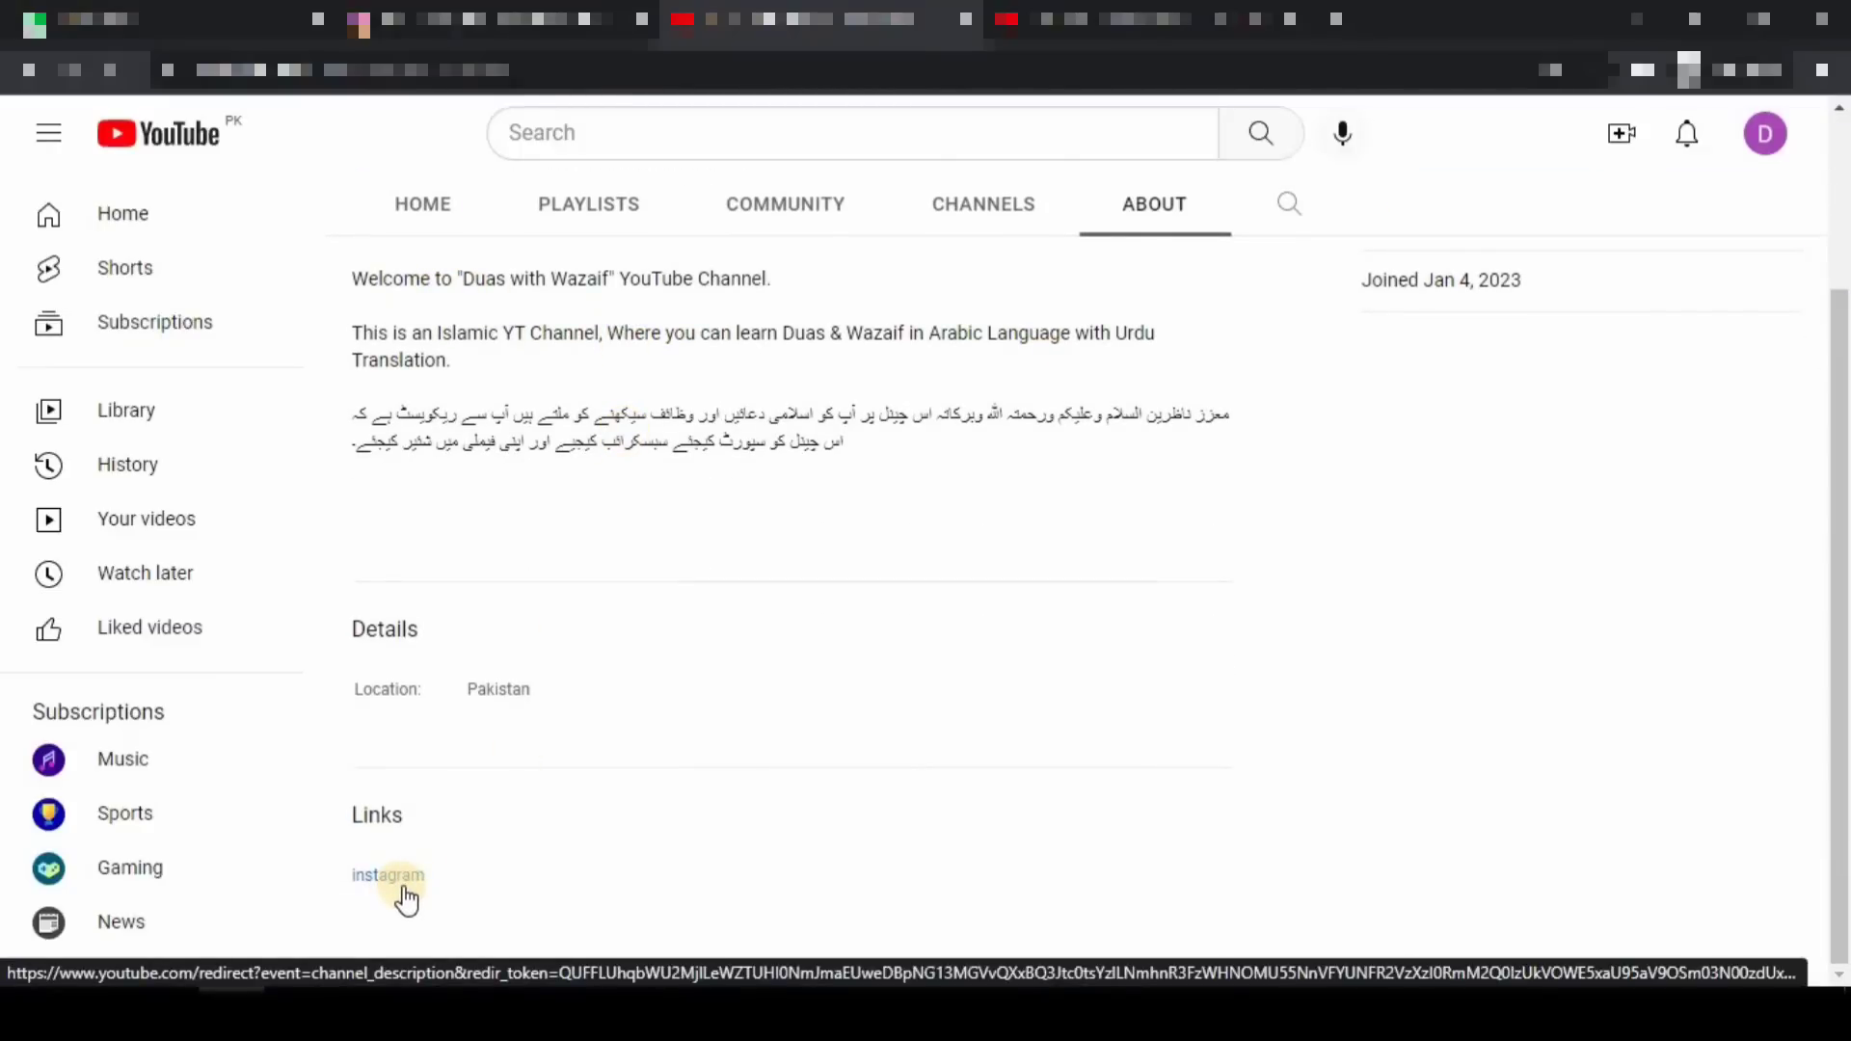
pyautogui.moveTo(306, 786); pyautogui.dragTo(517, 917)
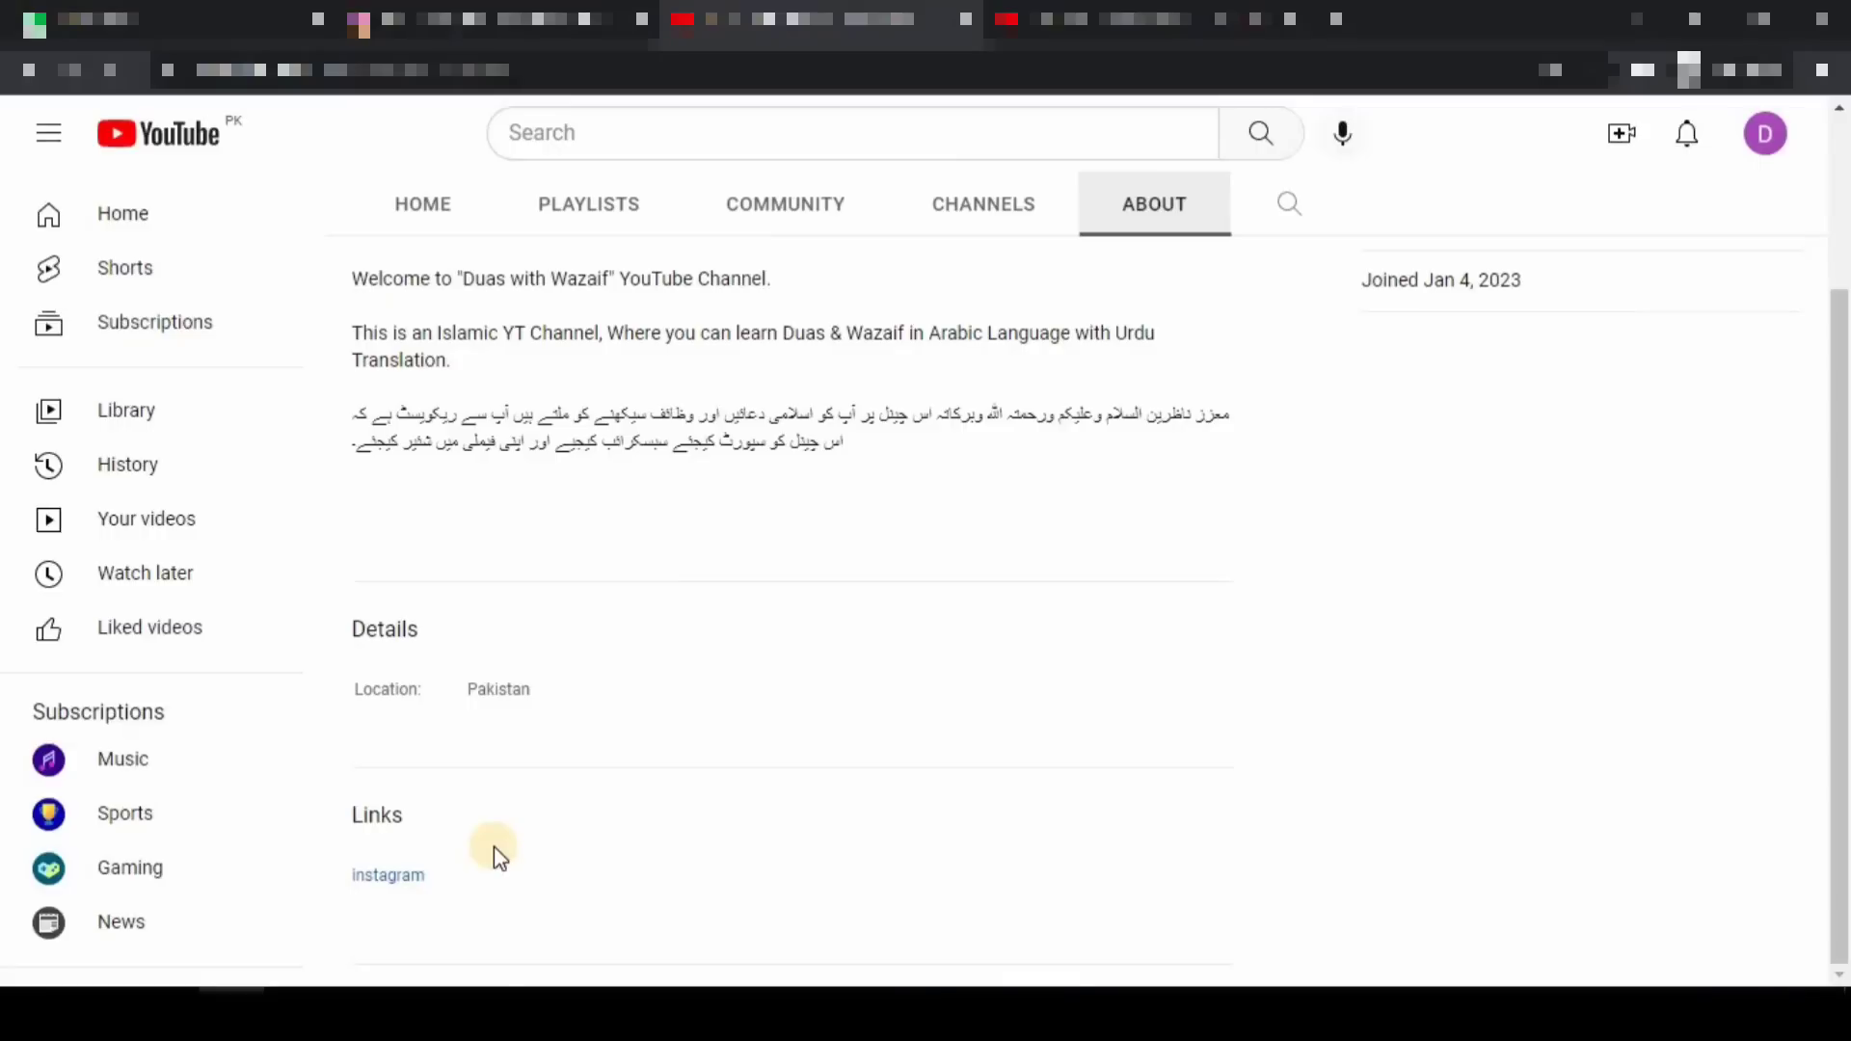
pyautogui.scroll(3, 519, 841)
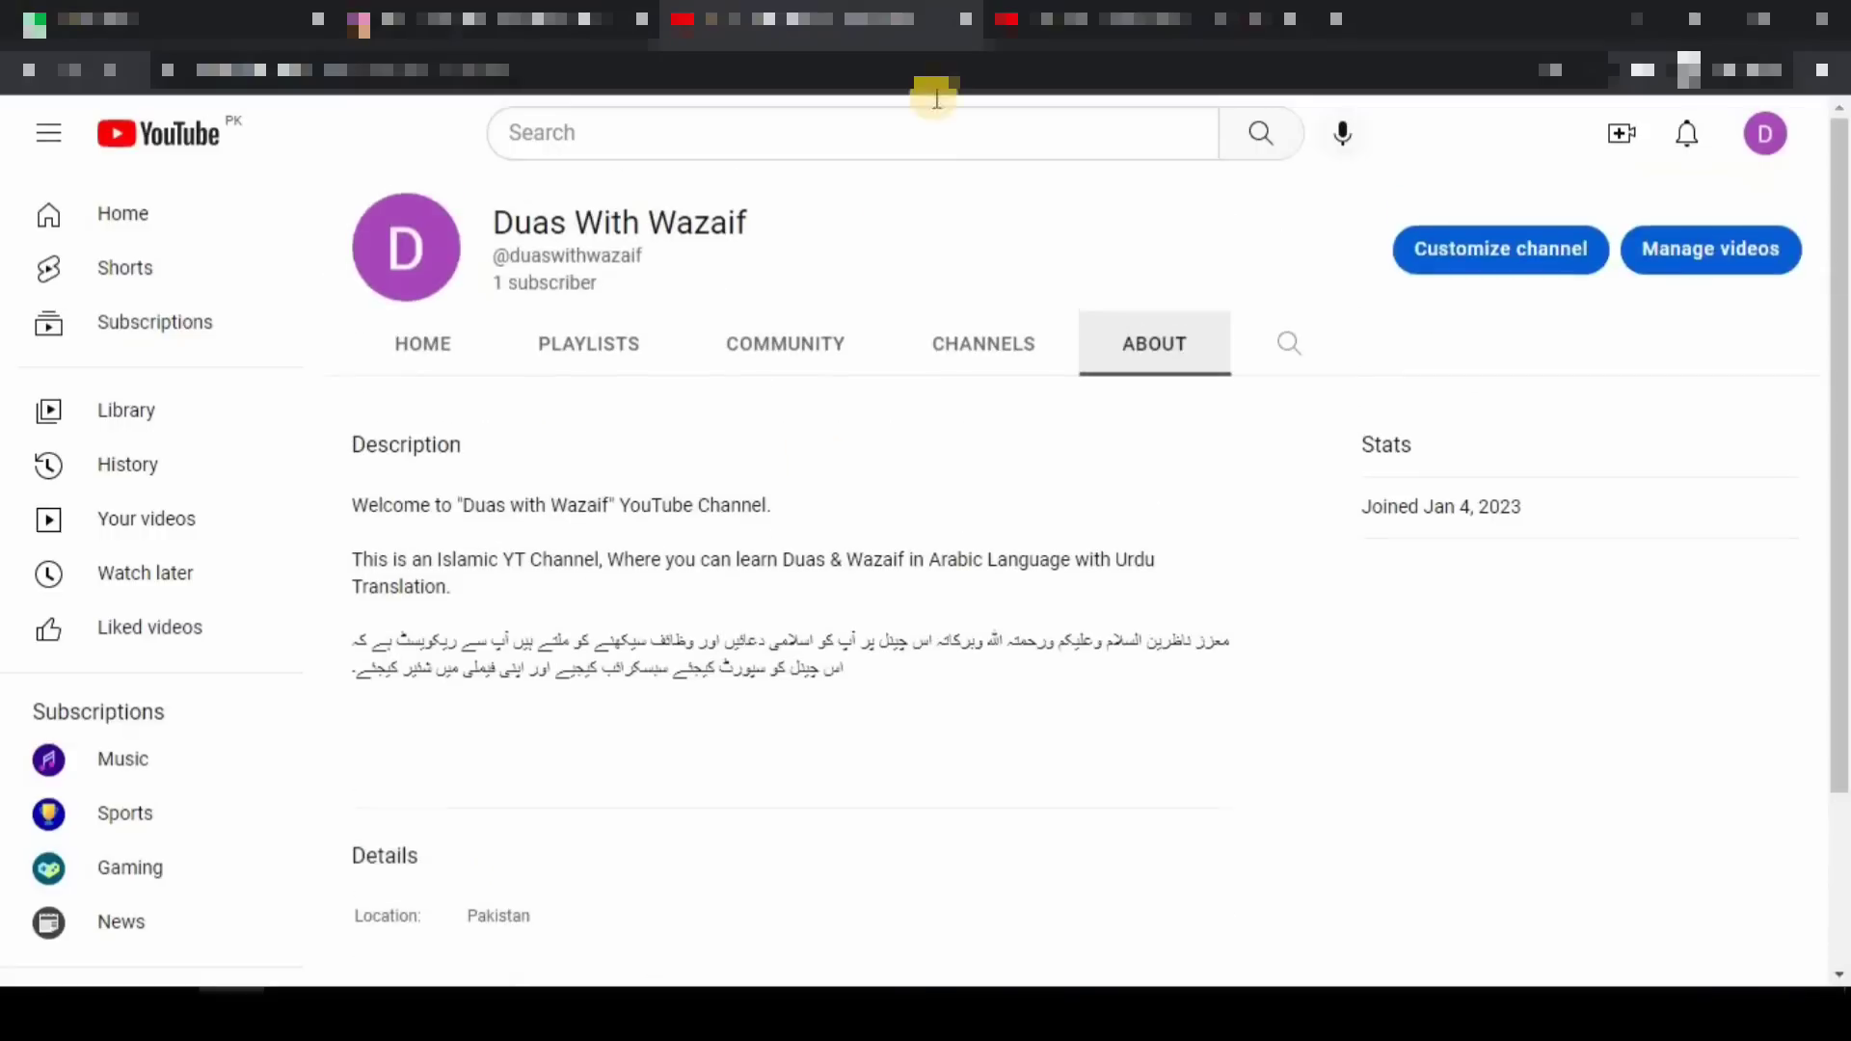
# - Return to the YouTube Studio tab and switch Channel customization to the Branding tab
pyautogui.click(1090, 21)
pyautogui.click(871, 628)
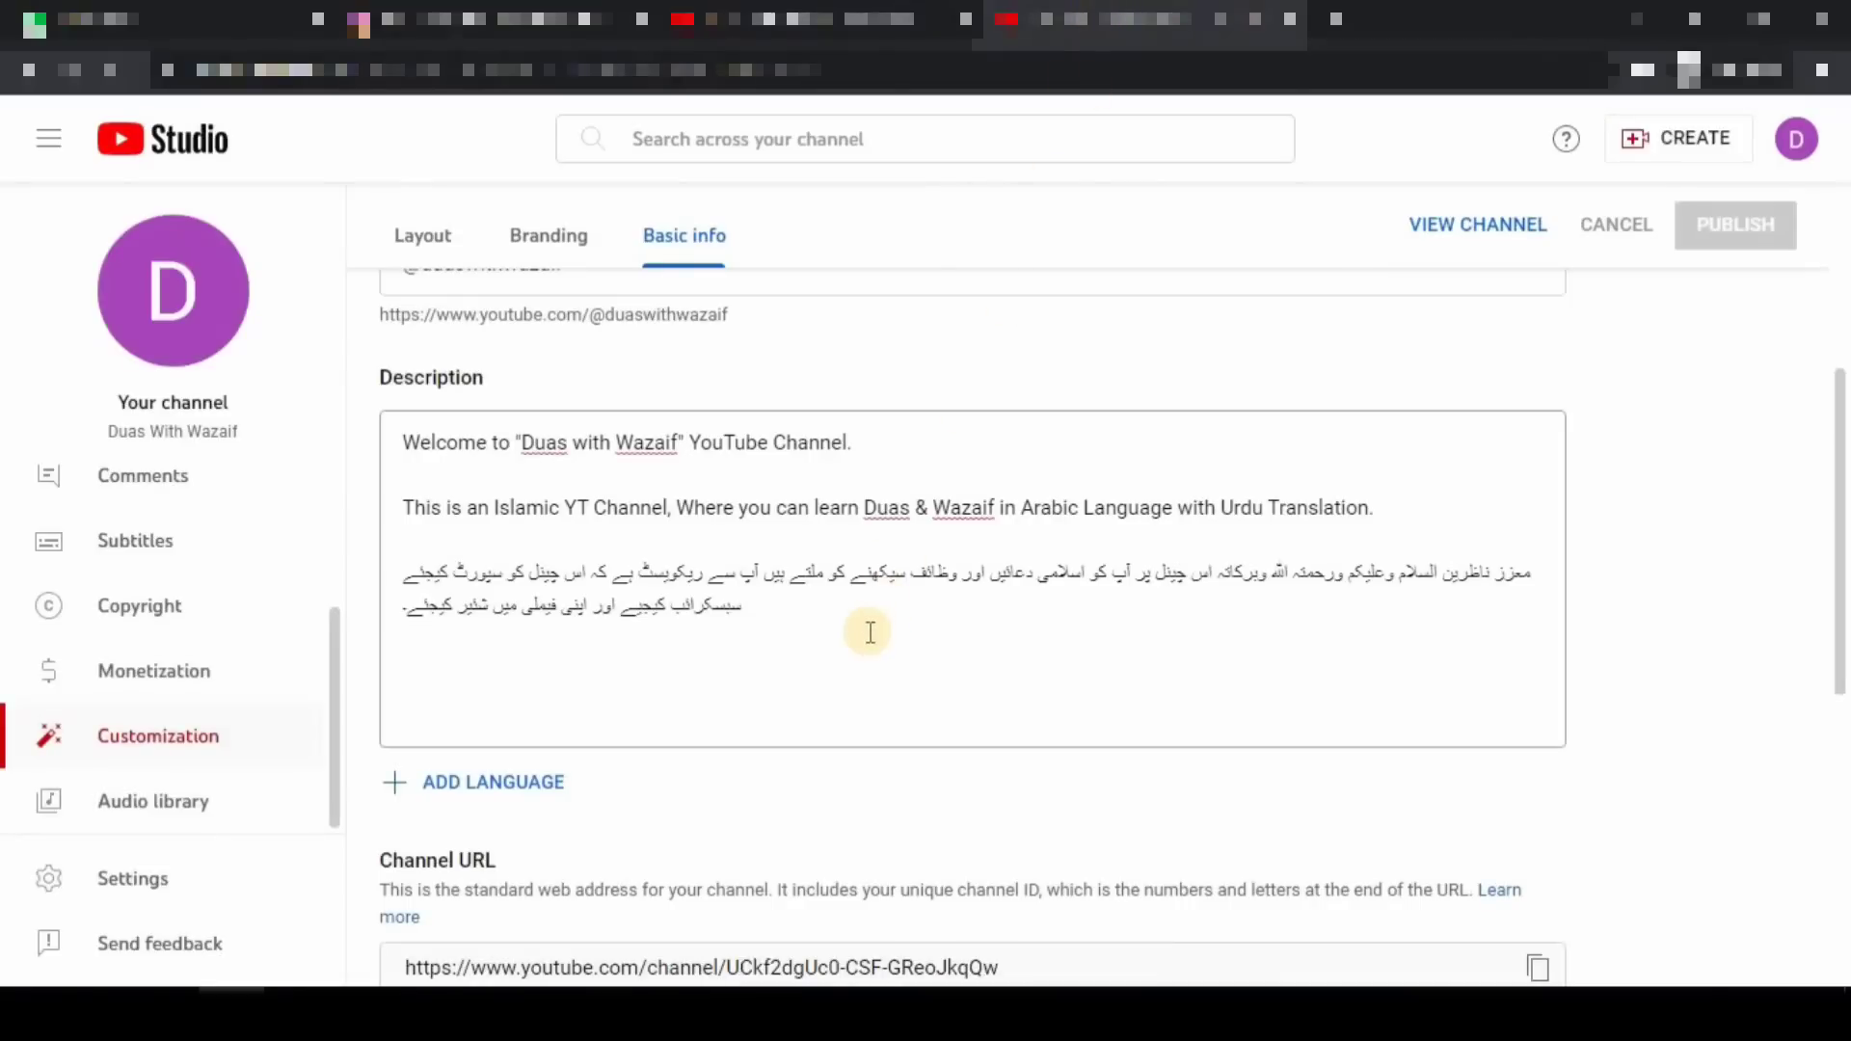
pyautogui.scroll(2, 848, 641)
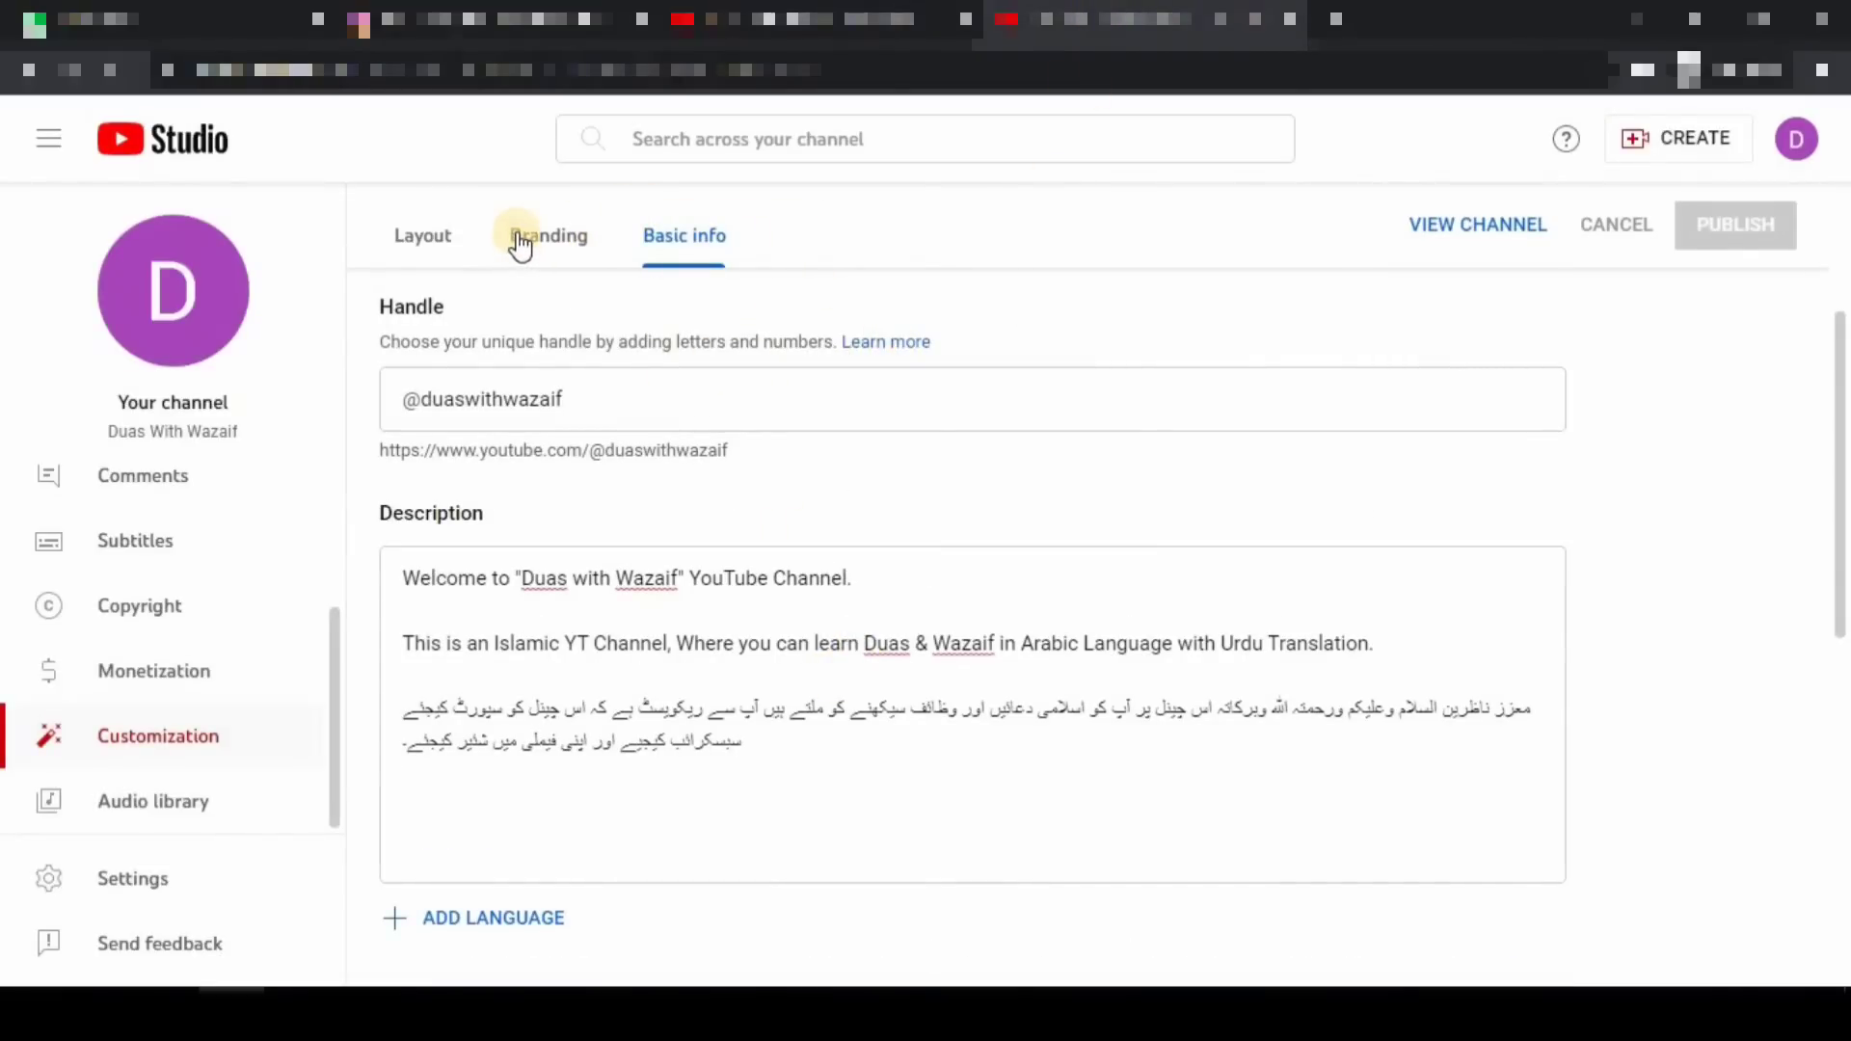
pyautogui.click(566, 241)
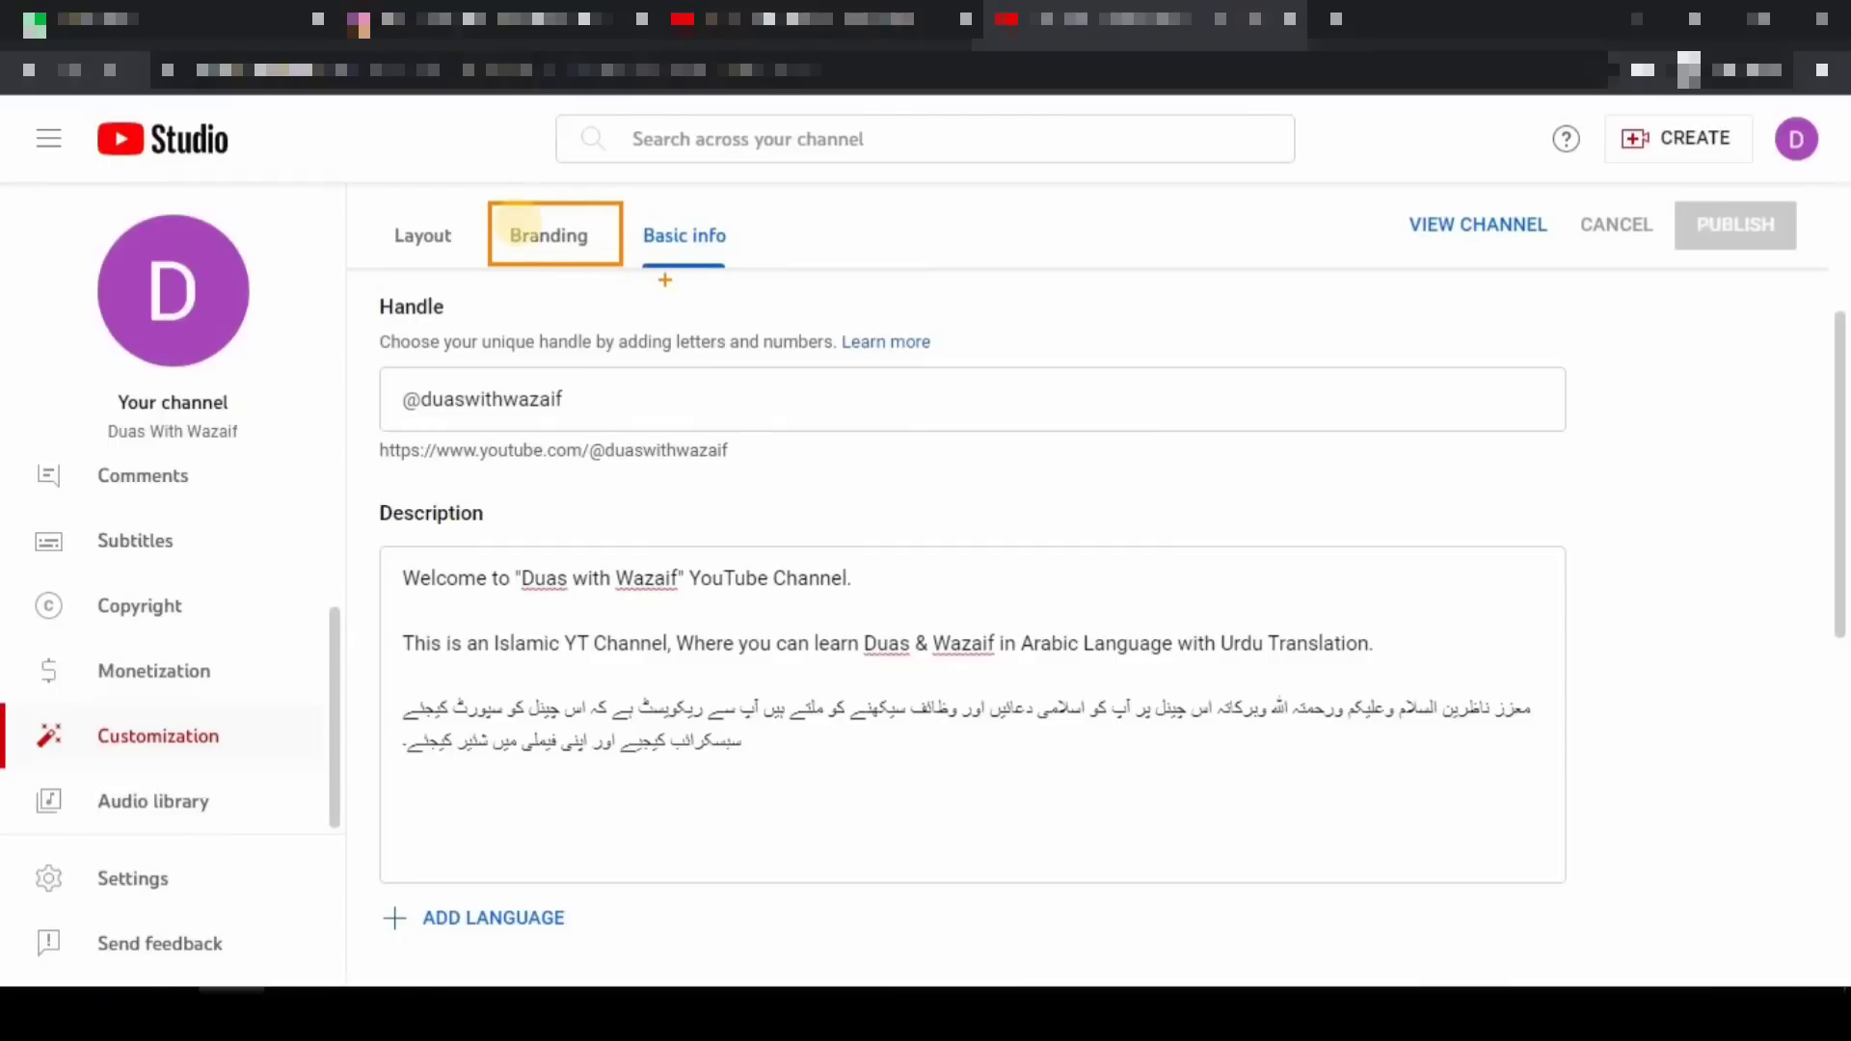
pyautogui.scroll(3, 859, 626)
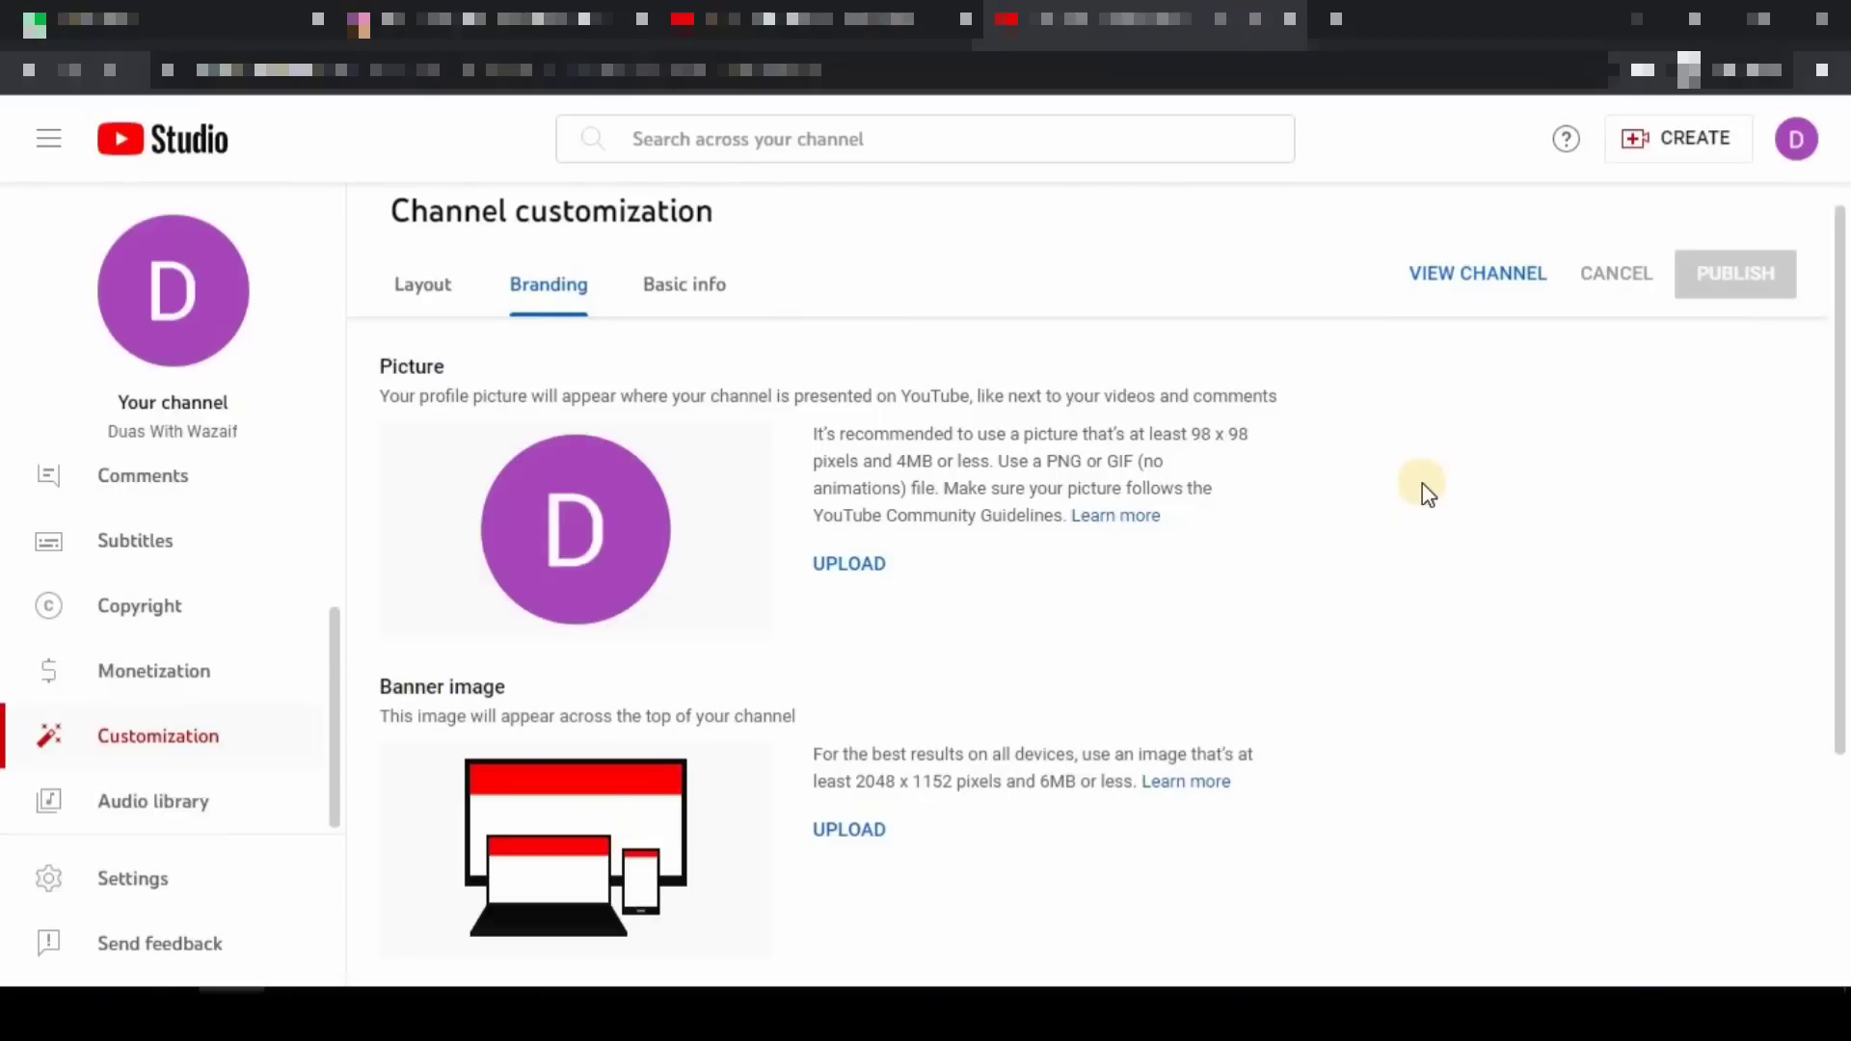
# - Upload the green-headscarf photo as the profile picture and accept the crop with DONE
pyautogui.click(851, 565)
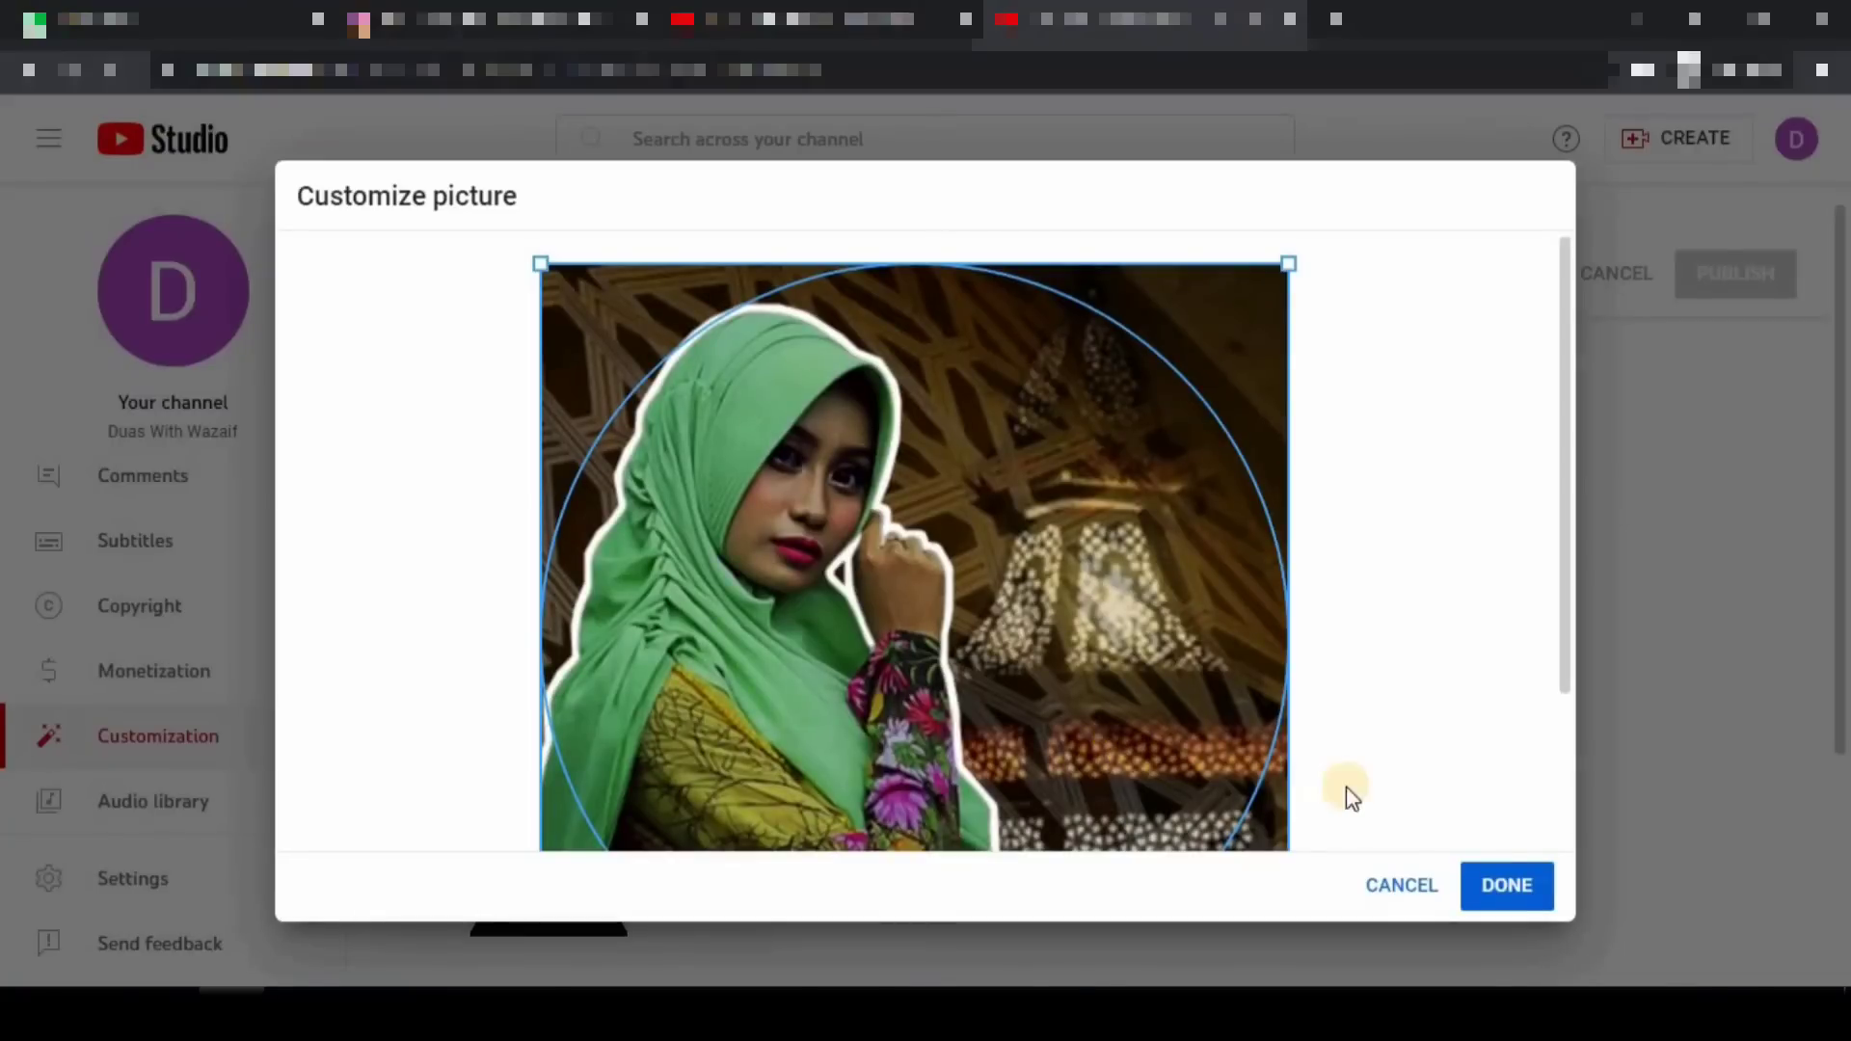
pyautogui.click(1539, 922)
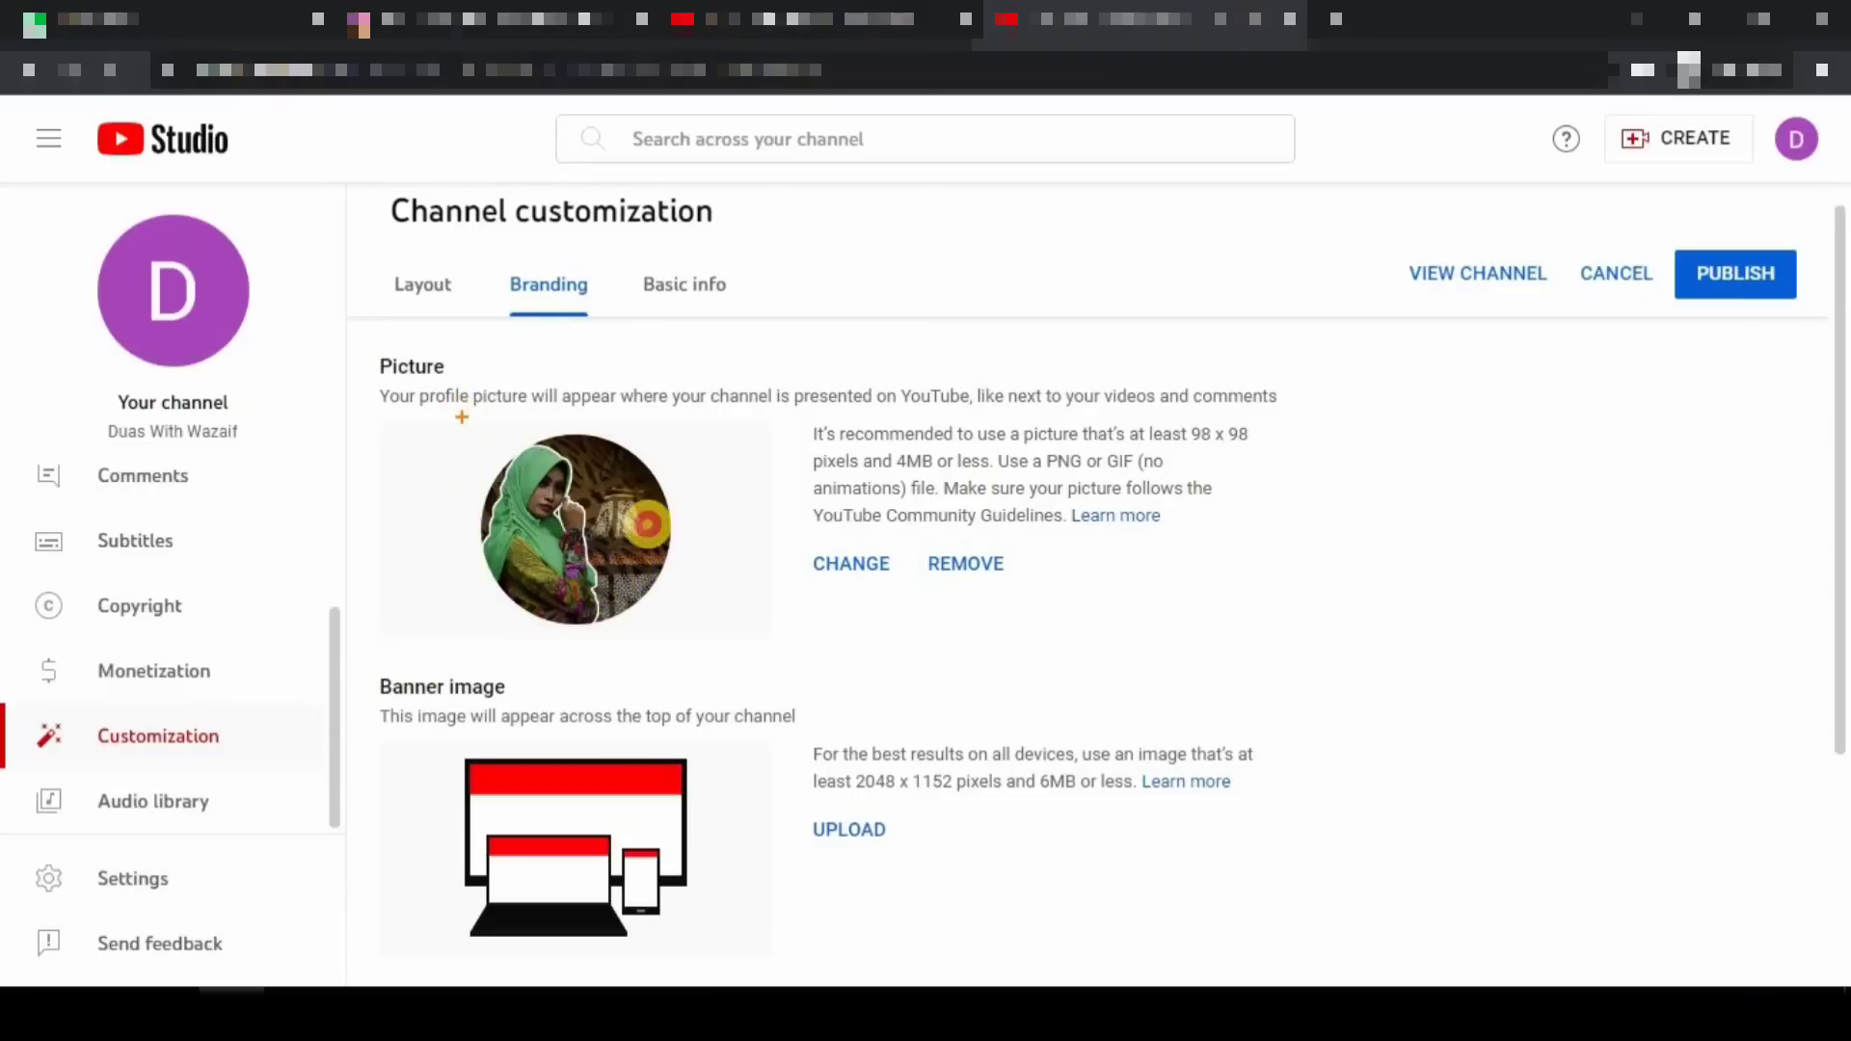
pyautogui.scroll(-2, 1085, 566)
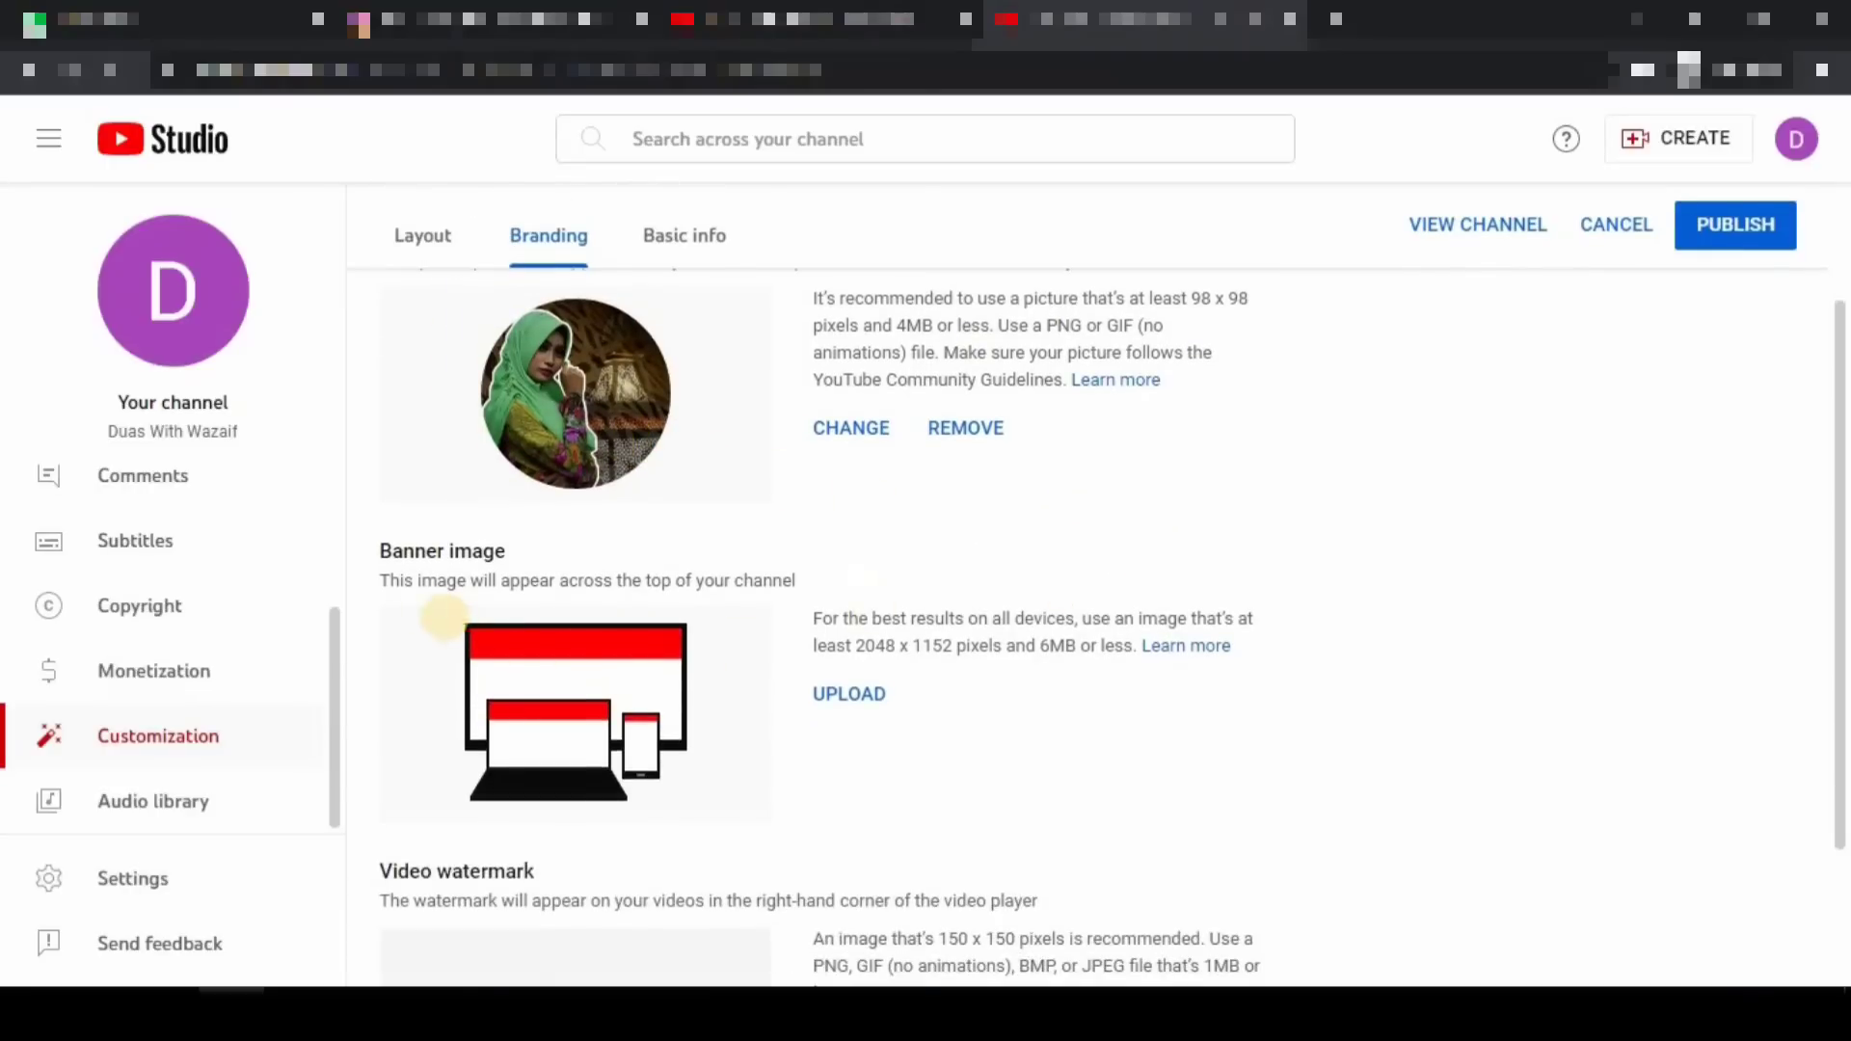
pyautogui.moveTo(804, 744); pyautogui.dragTo(1190, 836)
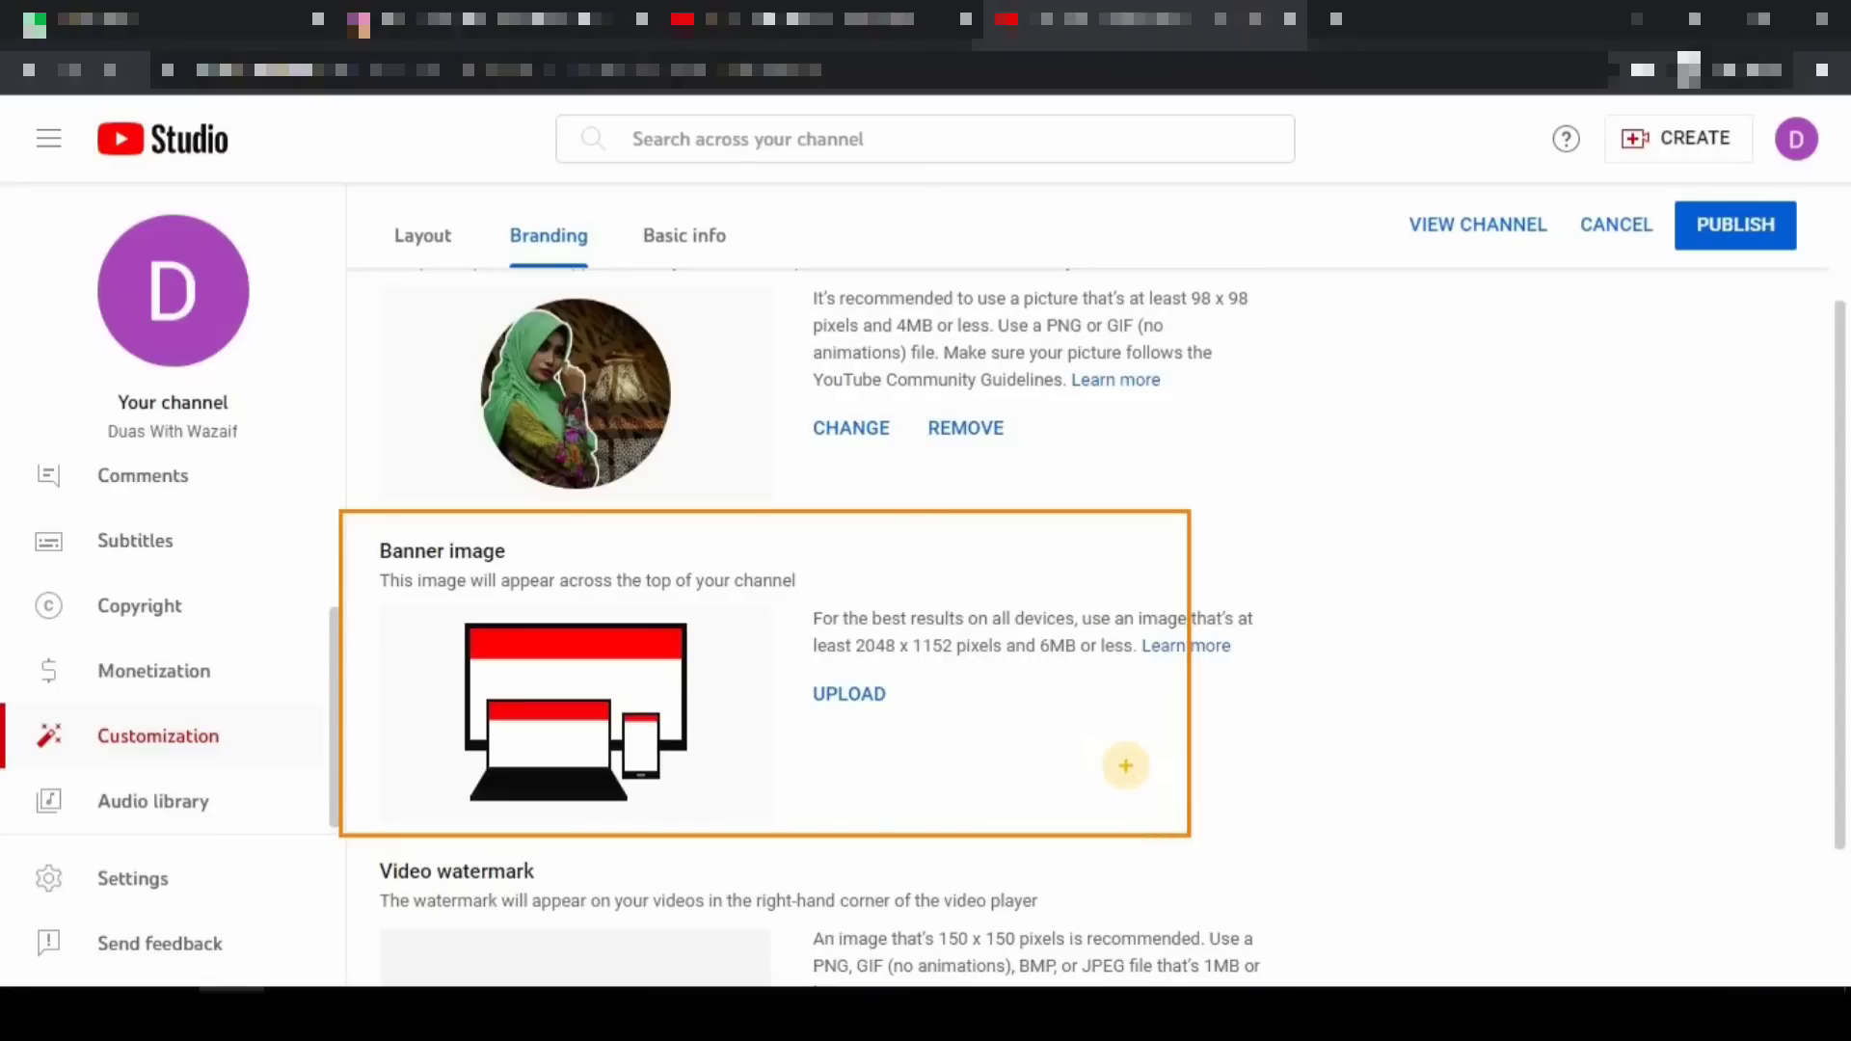
# - Upload the dark patterned Duas With Wazaif artwork as the channel banner image
pyautogui.press('Escape')
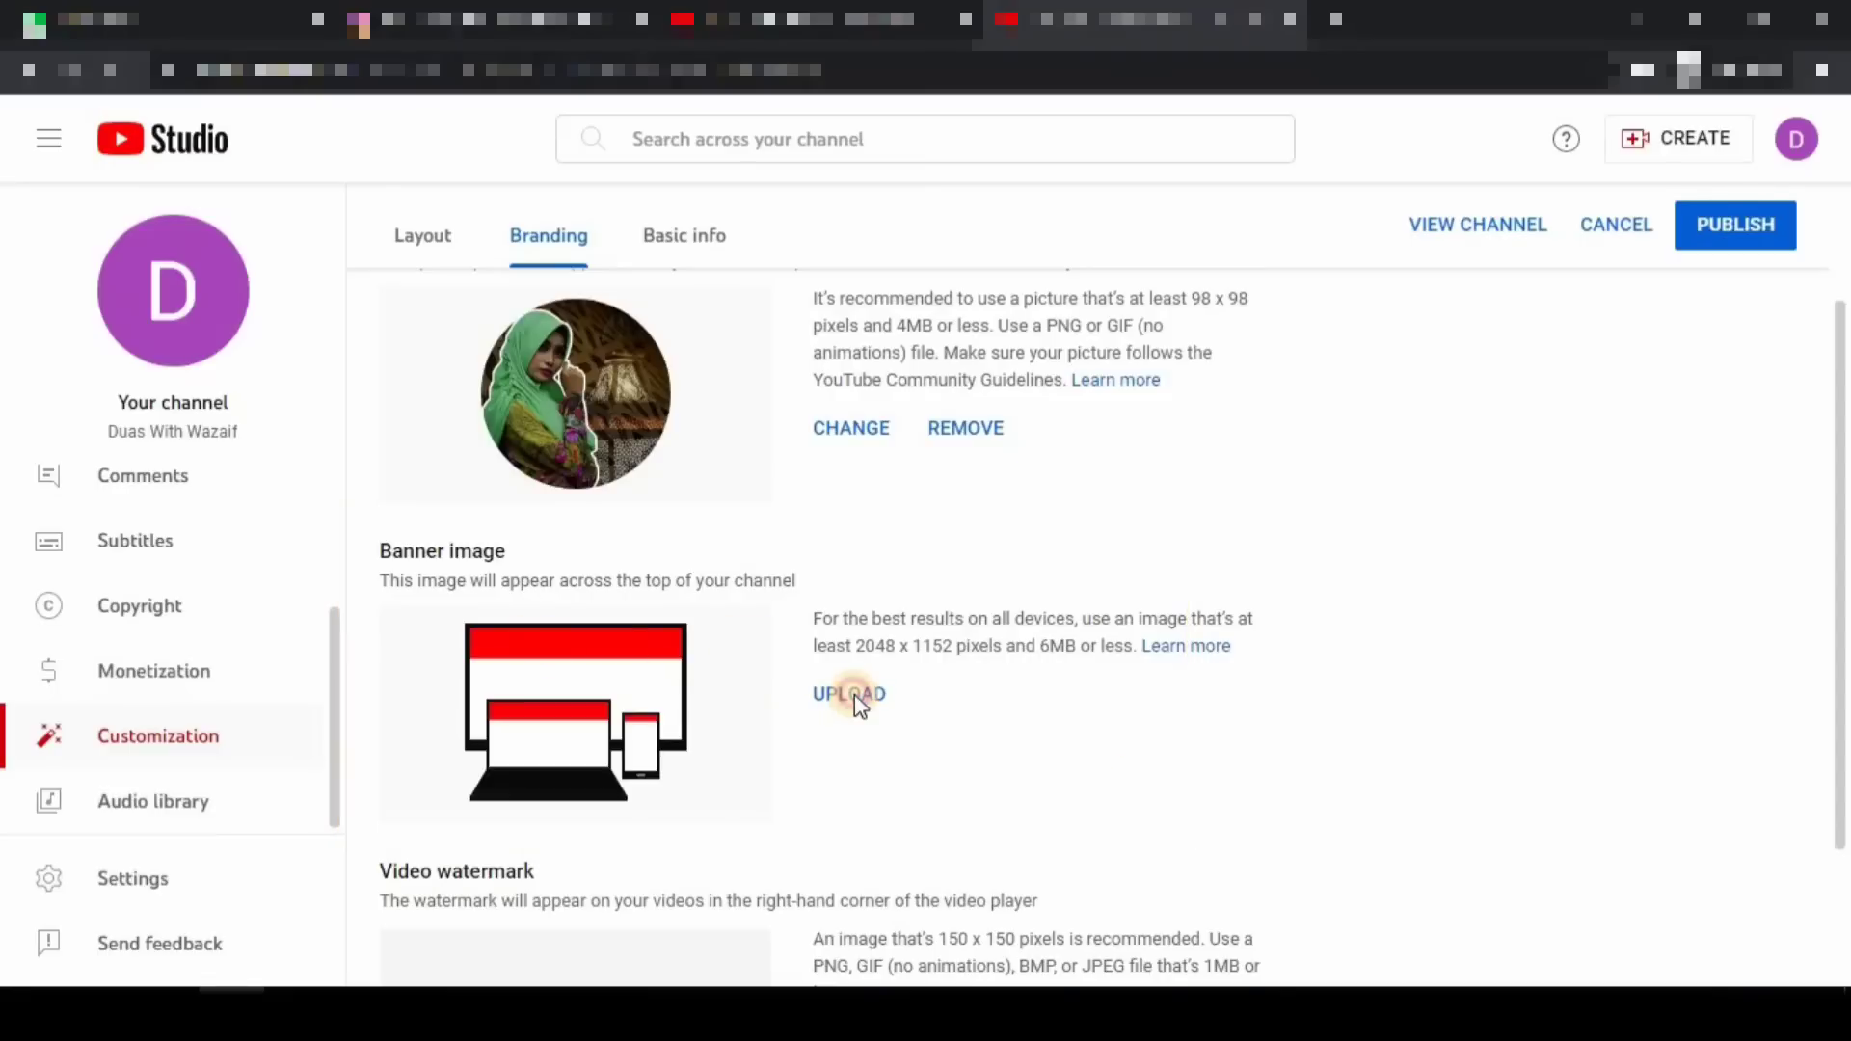
pyautogui.click(854, 695)
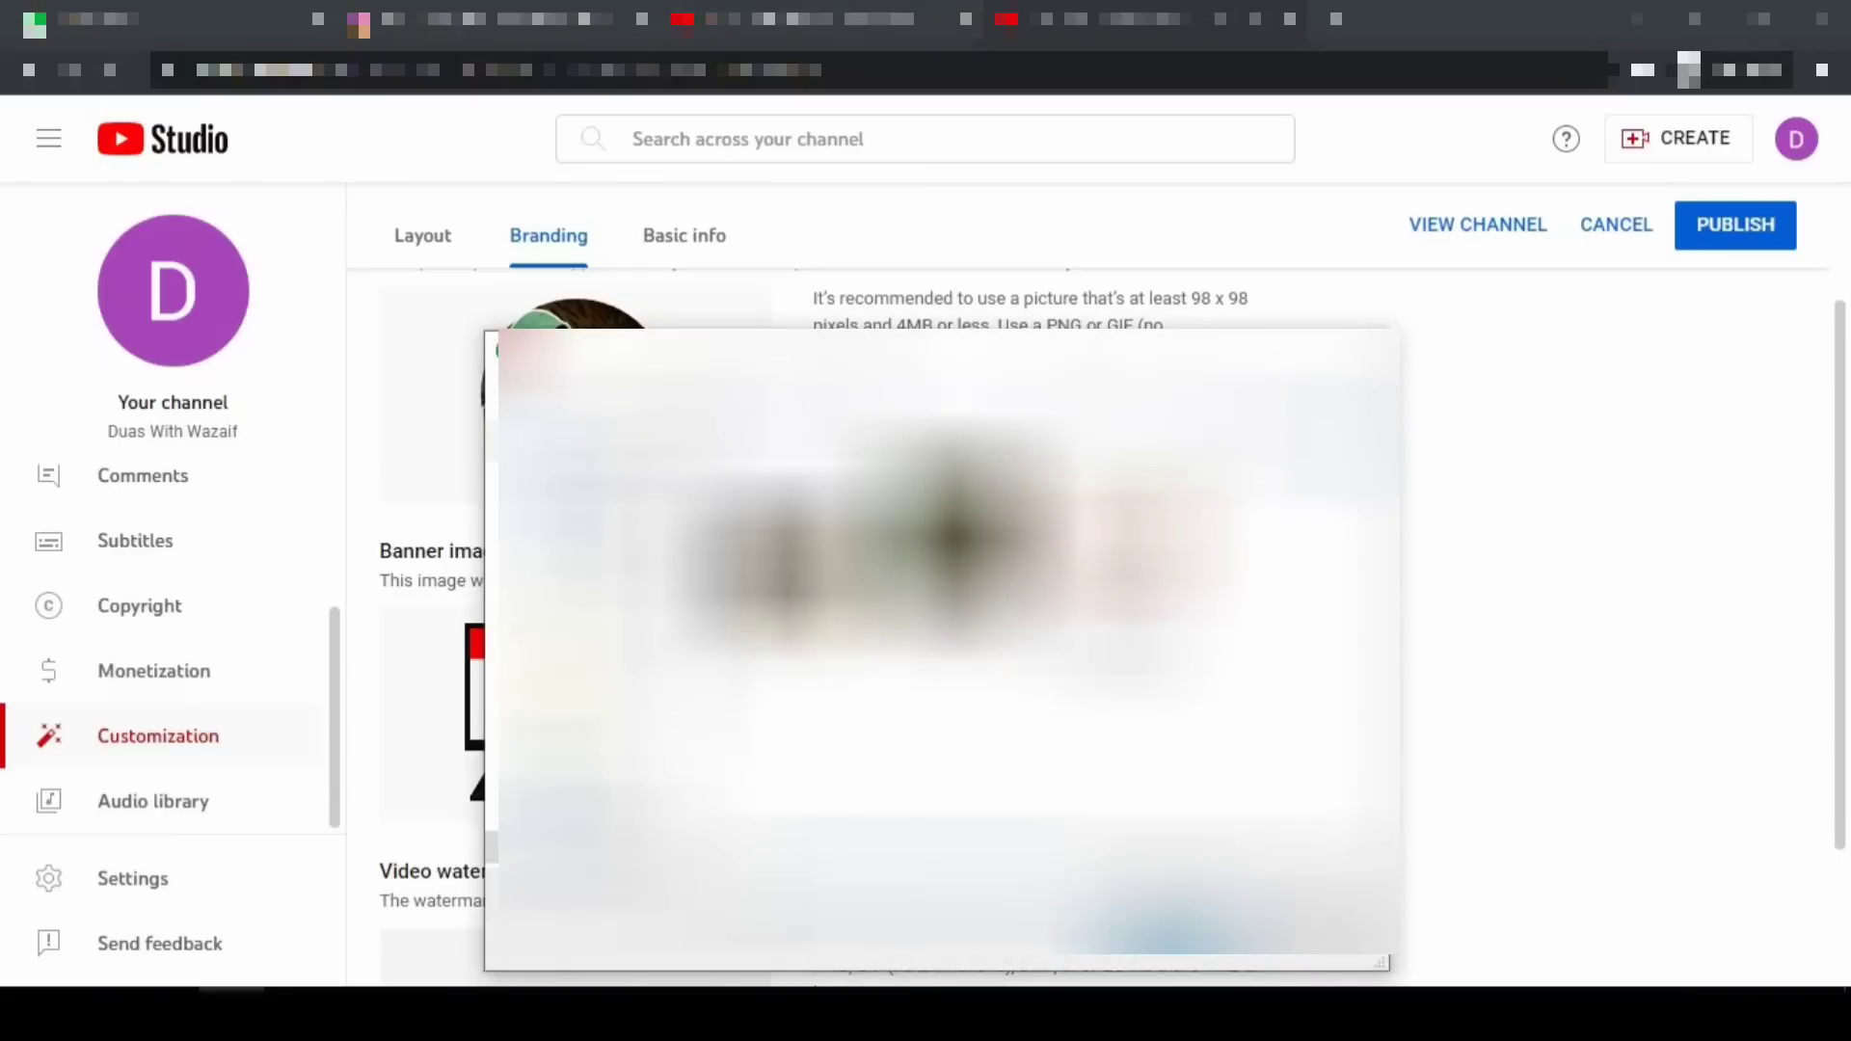
pyautogui.click(796, 578)
pyautogui.click(1152, 929)
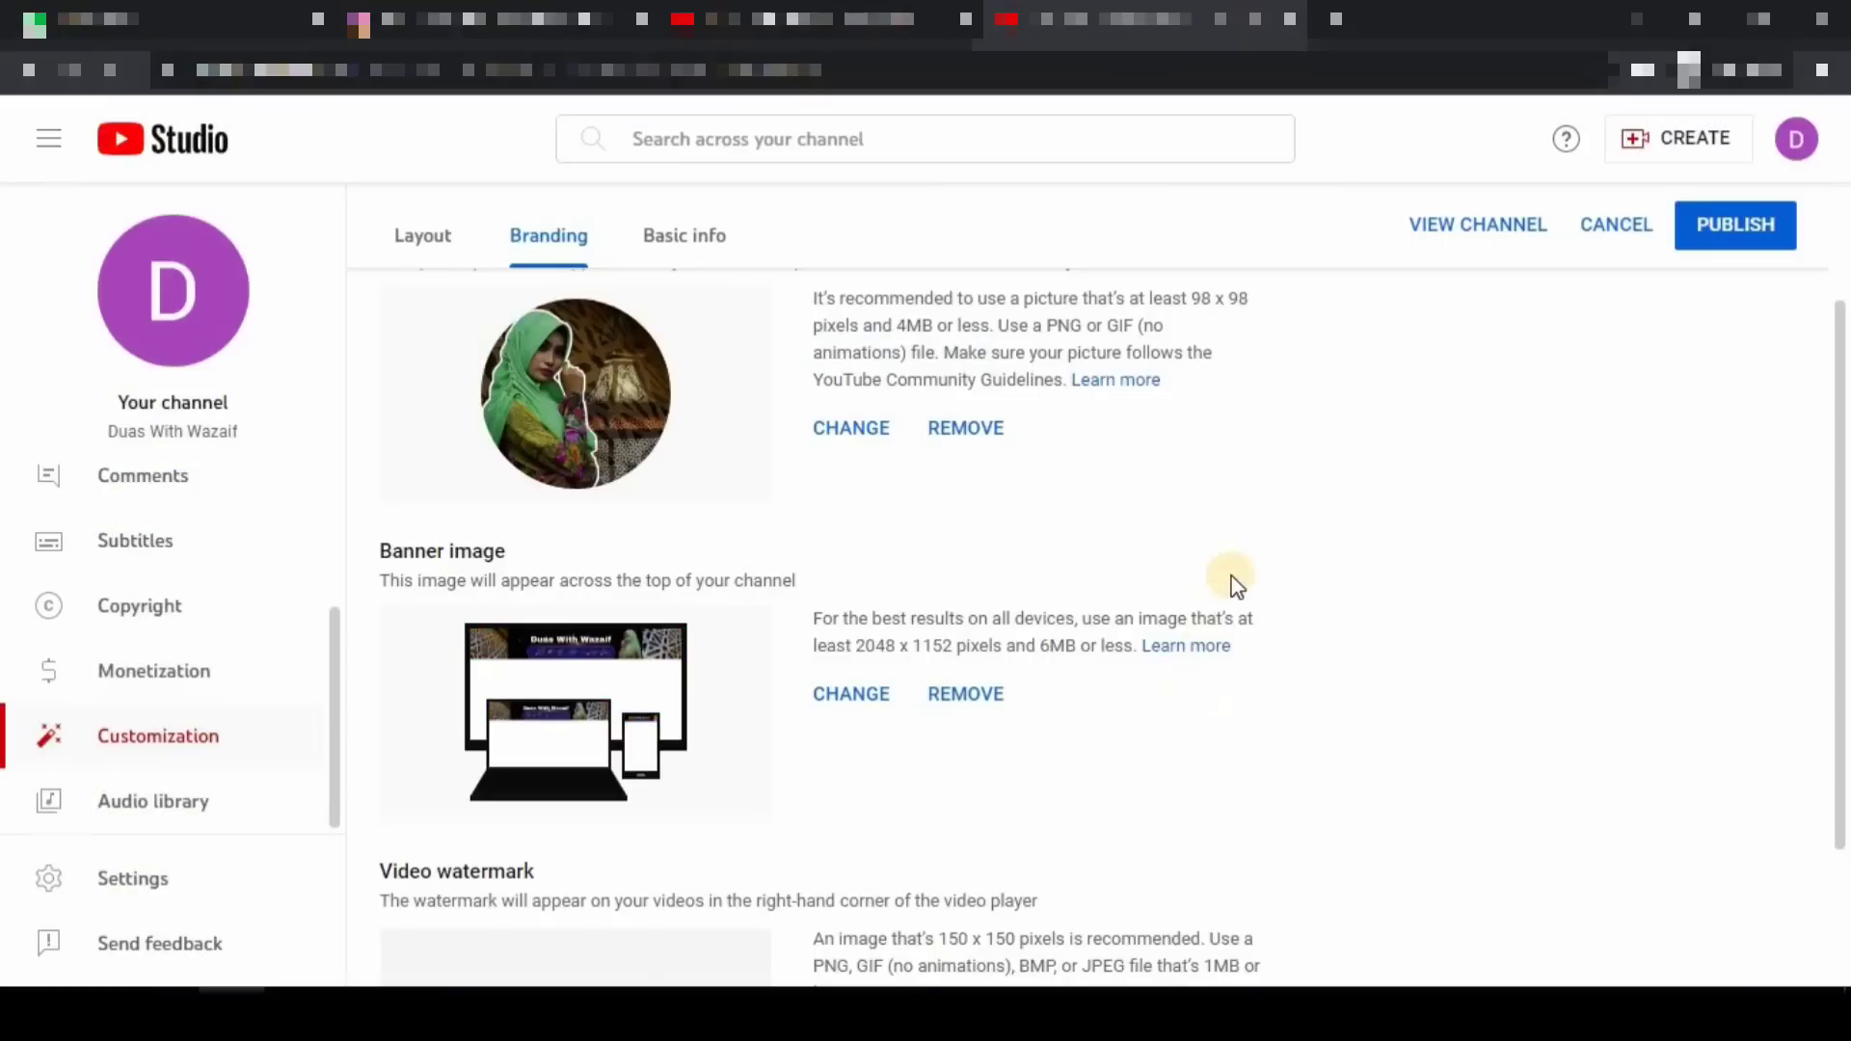
pyautogui.scroll(-2, 1234, 583)
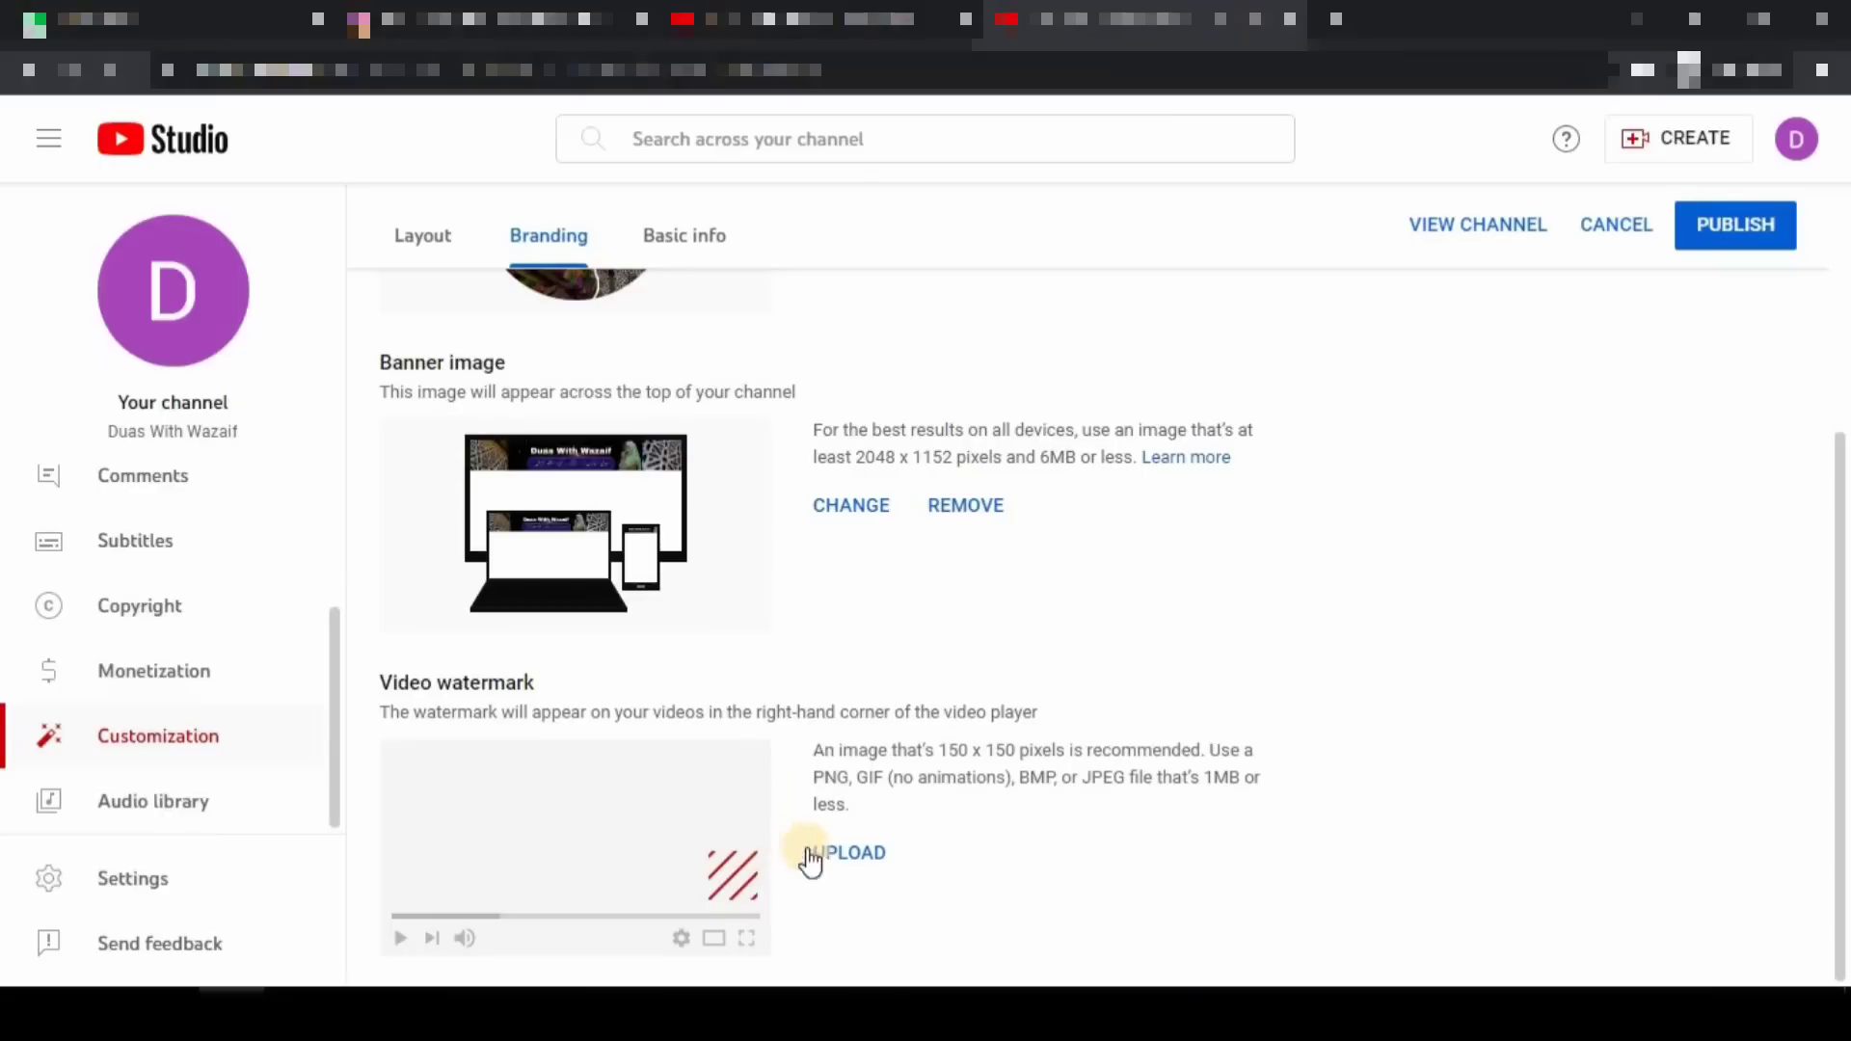
# - Upload the Subscribe image and confirm it as the video watermark
pyautogui.click(856, 861)
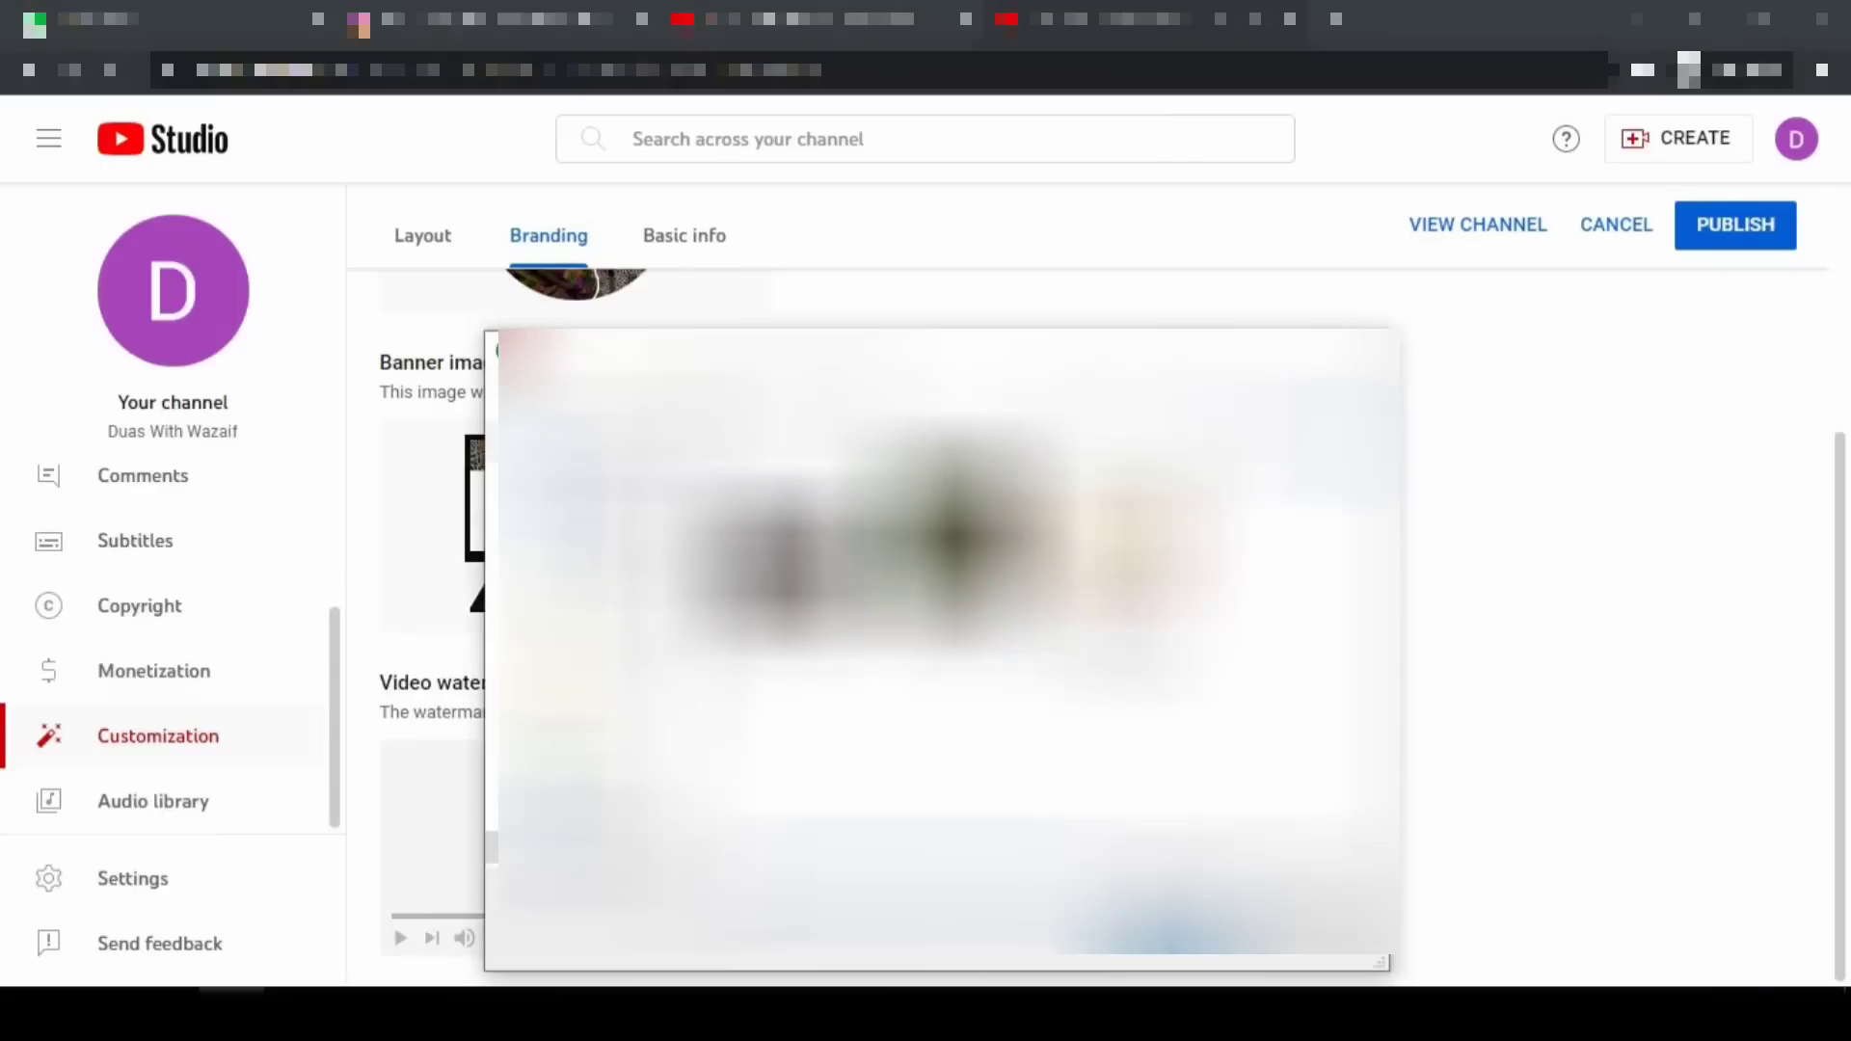
pyautogui.click(1174, 943)
pyautogui.click(1517, 881)
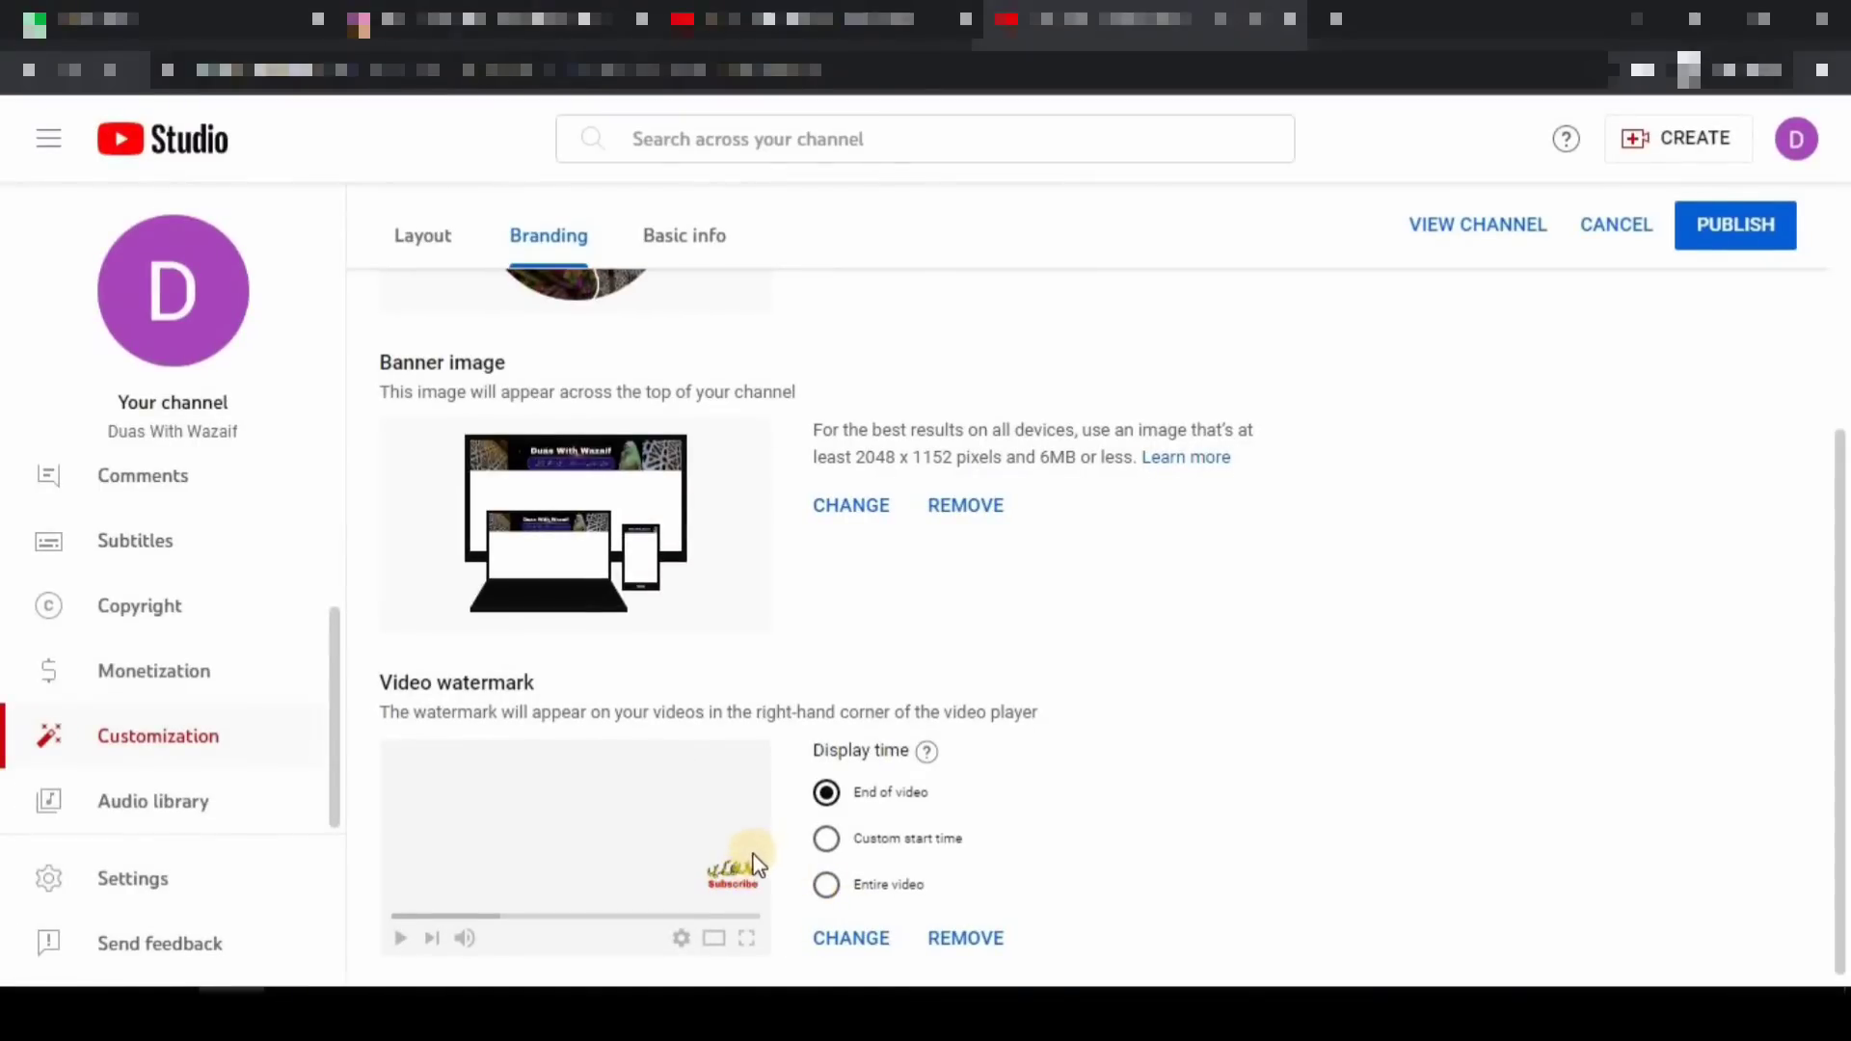
# - Change the watermark display time from End of video to Entire video
pyautogui.moveTo(711, 831)
pyautogui.mouseDown()
pyautogui.moveTo(725, 854)
pyautogui.moveTo(805, 793)
pyautogui.mouseUp()
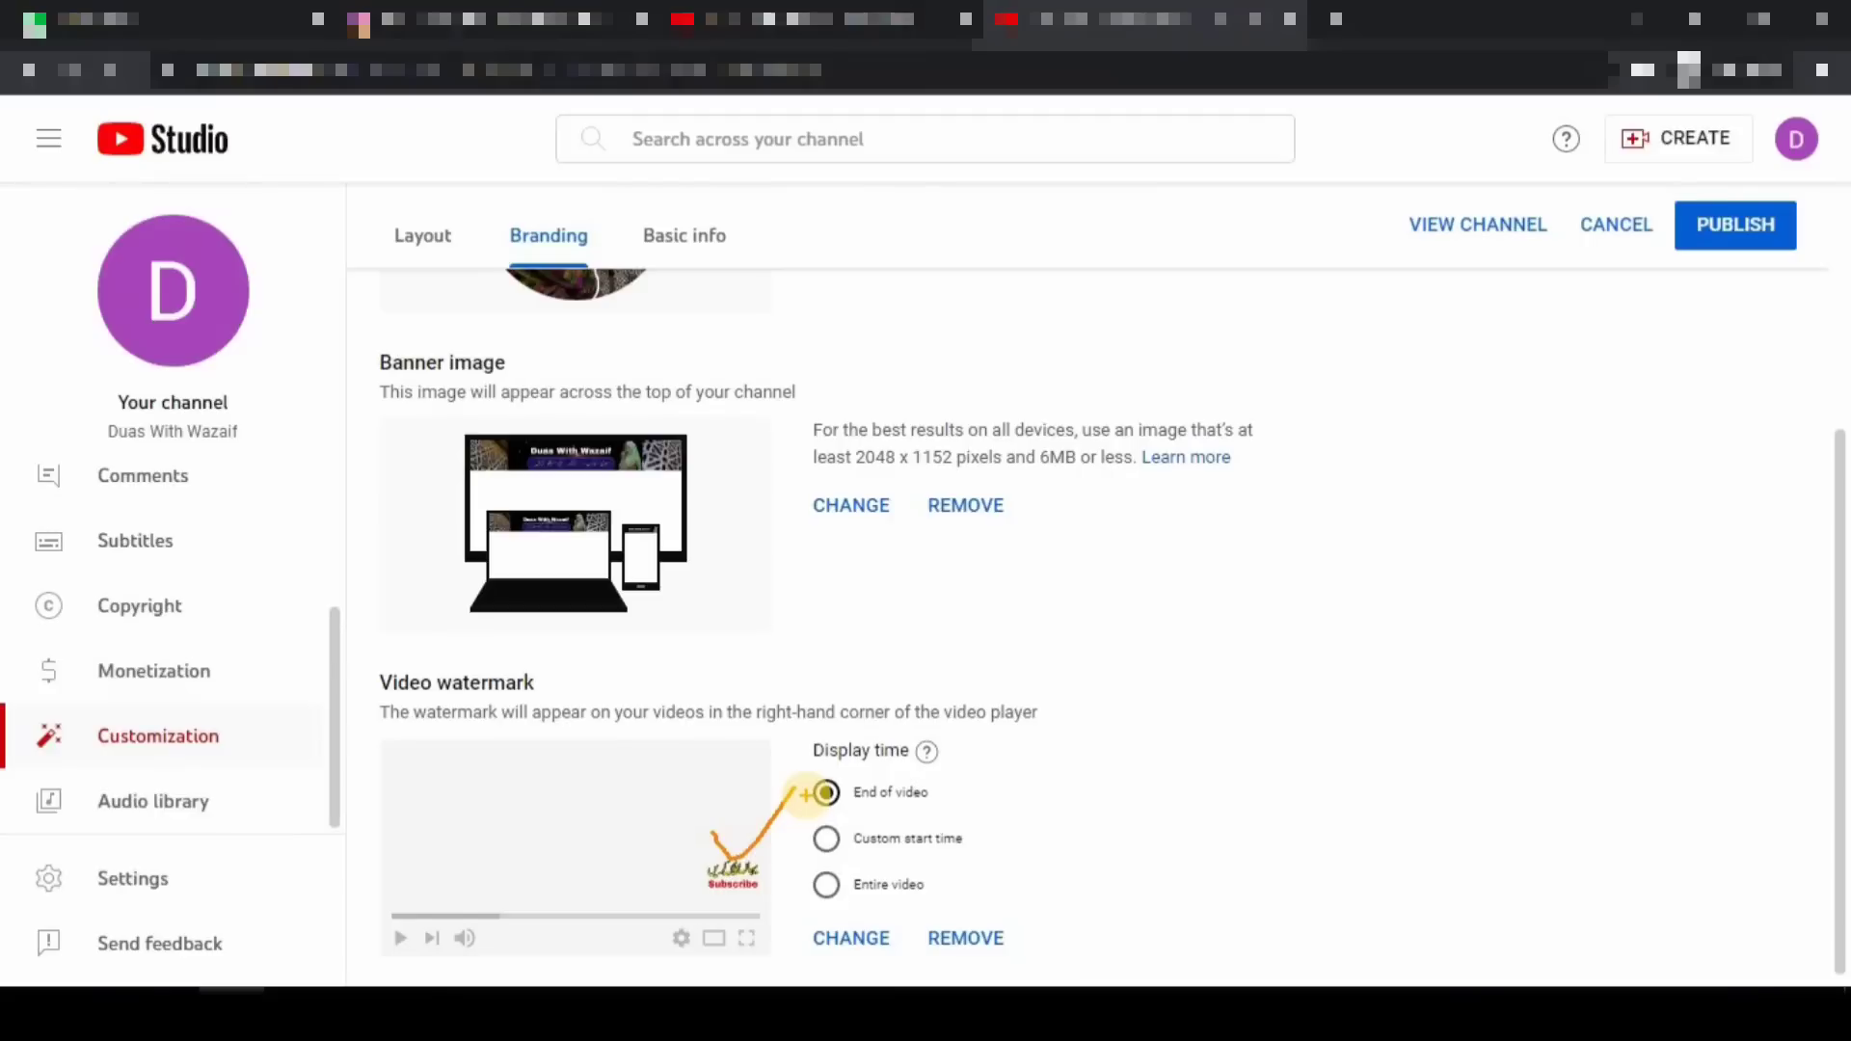
pyautogui.press('Escape')
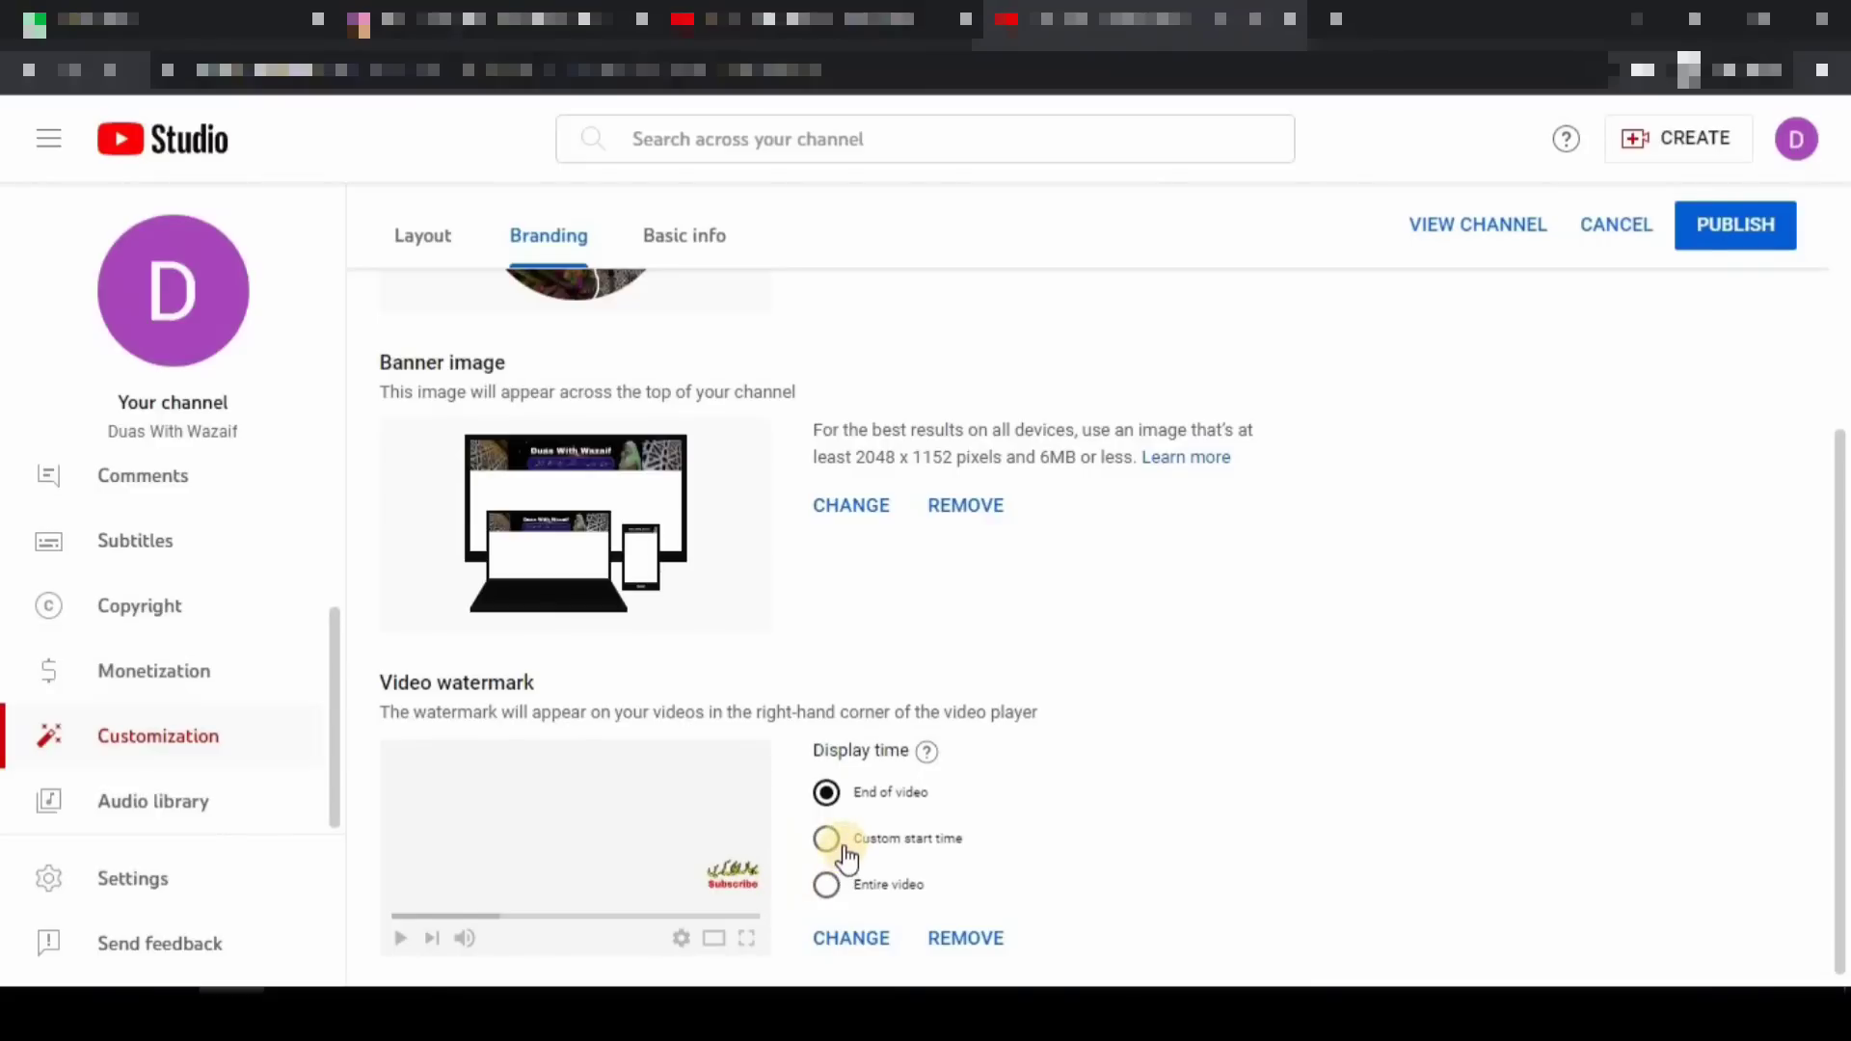
pyautogui.moveTo(794, 747)
pyautogui.mouseDown()
pyautogui.moveTo(842, 817)
pyautogui.moveTo(1082, 963)
pyautogui.mouseUp()
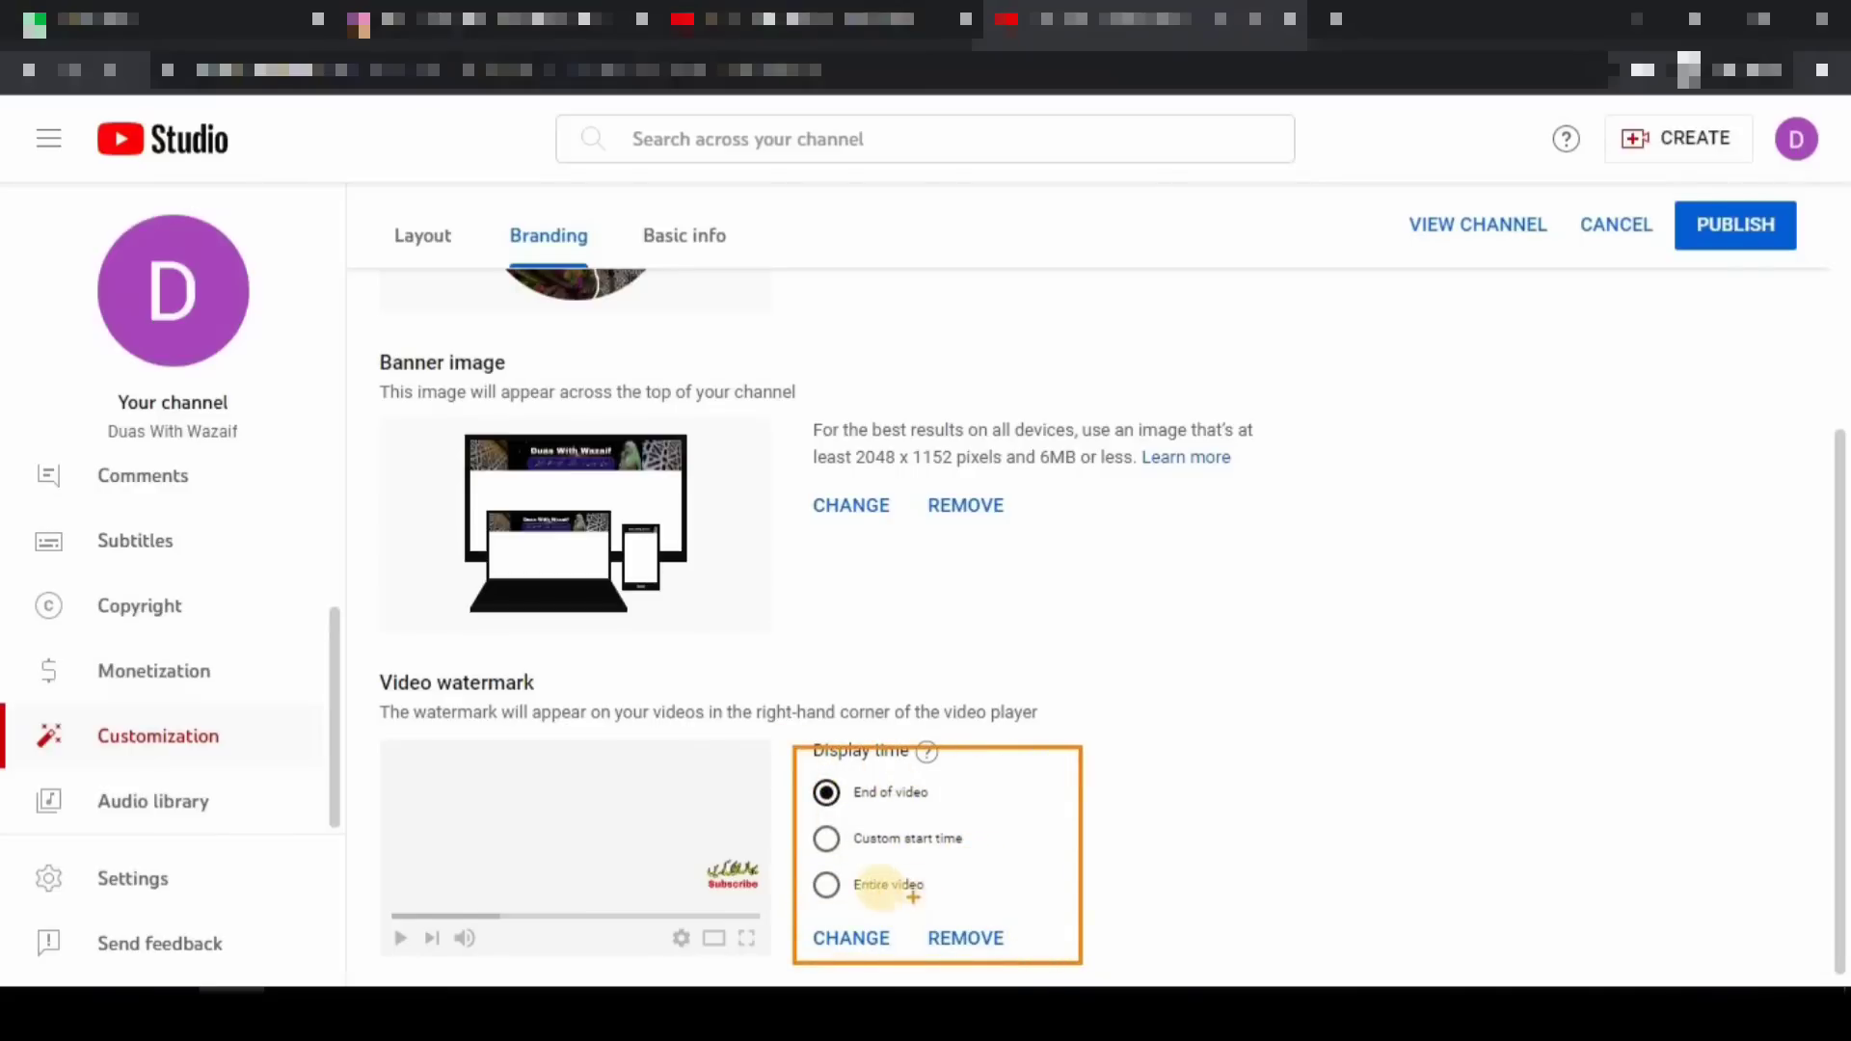
pyautogui.moveTo(709, 826)
pyautogui.mouseDown()
pyautogui.moveTo(686, 847)
pyautogui.moveTo(703, 888)
pyautogui.moveTo(747, 902)
pyautogui.moveTo(771, 847)
pyautogui.moveTo(709, 812)
pyautogui.mouseUp()
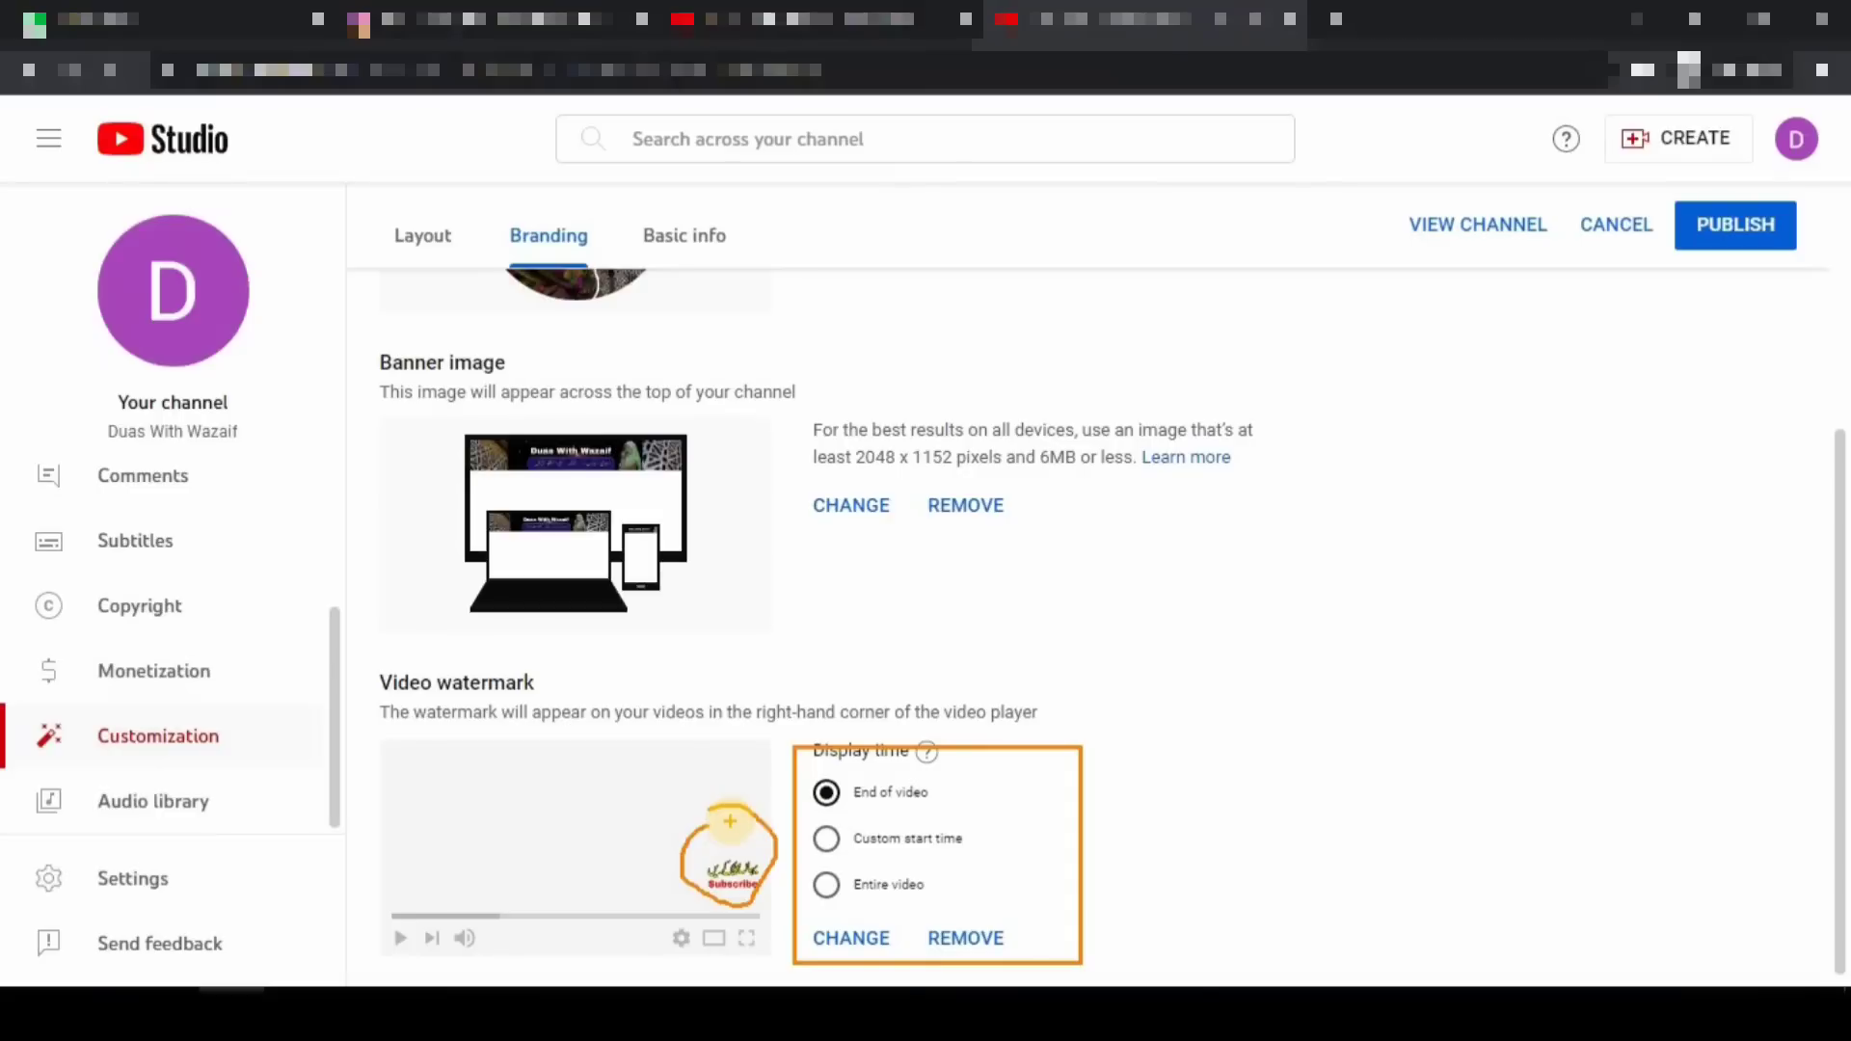
pyautogui.press('Escape')
pyautogui.click(830, 890)
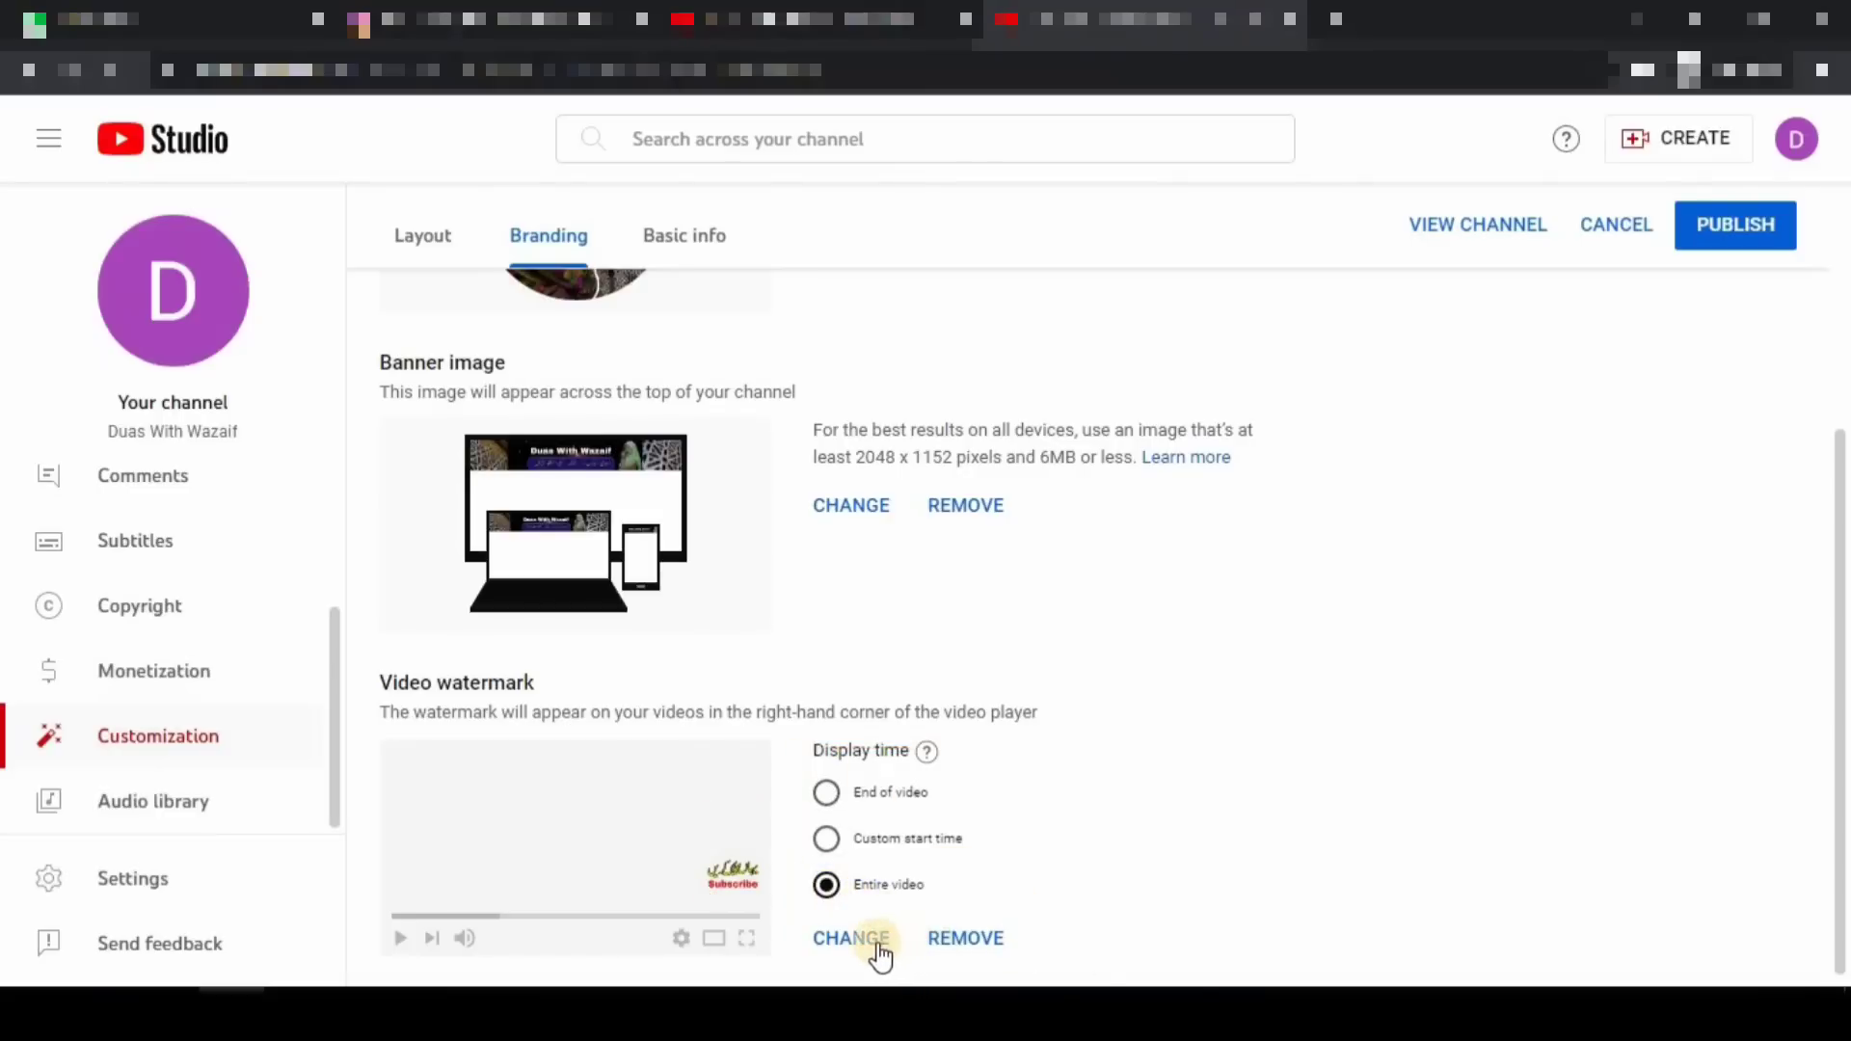
# - Check off the finished profile picture and banner, then publish the branding changes
pyautogui.scroll(4, 1196, 708)
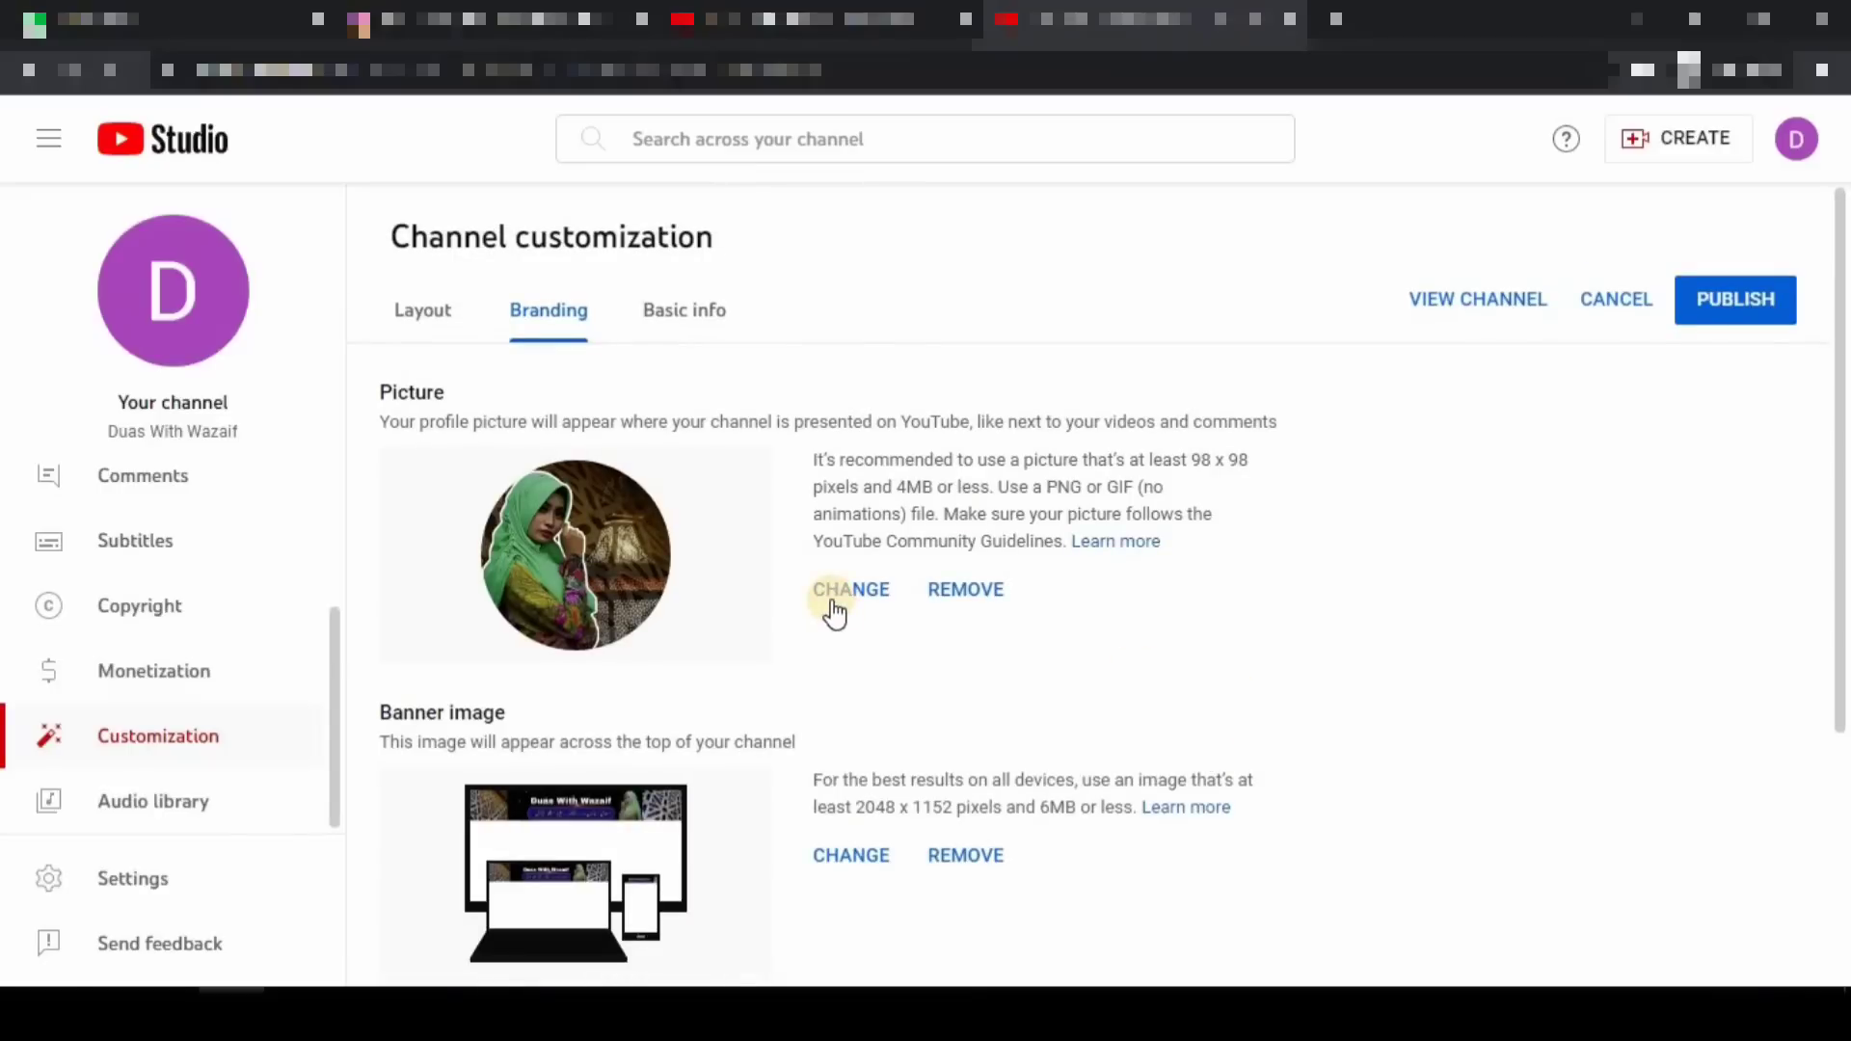
pyautogui.moveTo(712, 507); pyautogui.dragTo(945, 382)
pyautogui.moveTo(771, 789)
pyautogui.mouseDown()
pyautogui.moveTo(801, 814)
pyautogui.moveTo(1046, 678)
pyautogui.mouseUp()
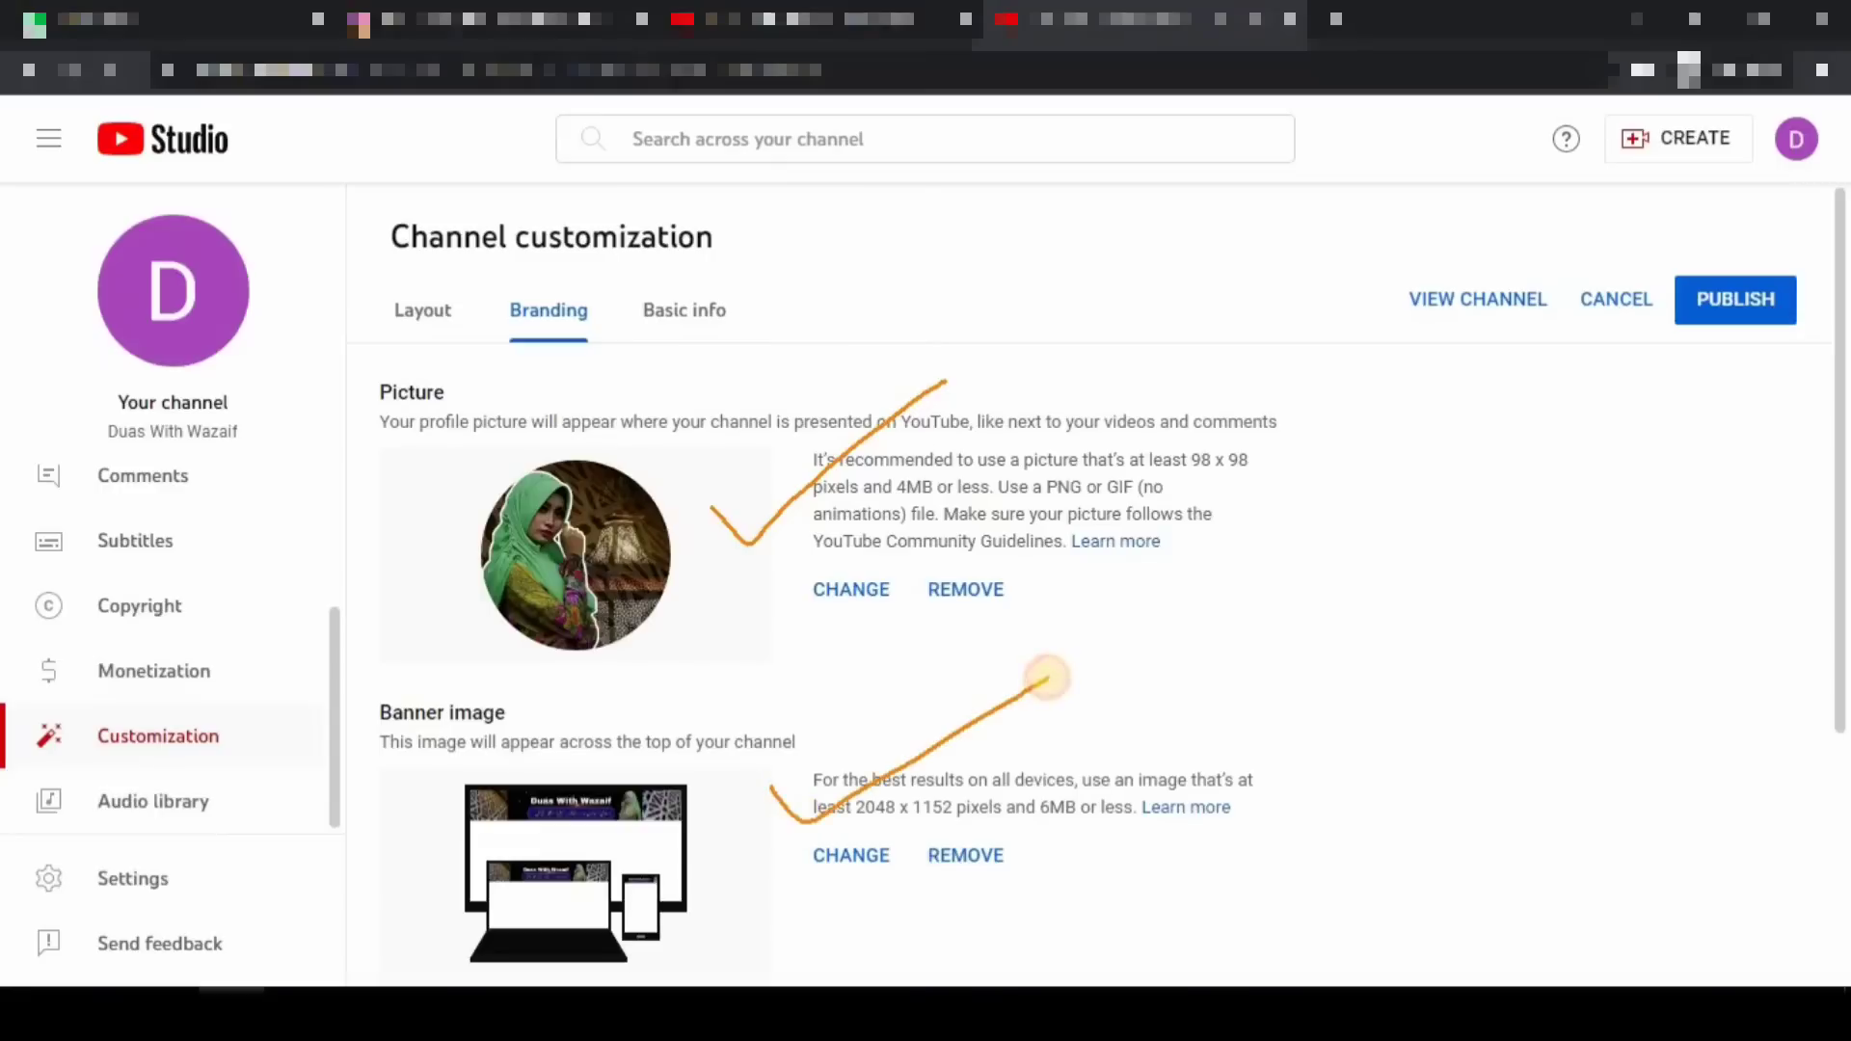
pyautogui.press('Escape')
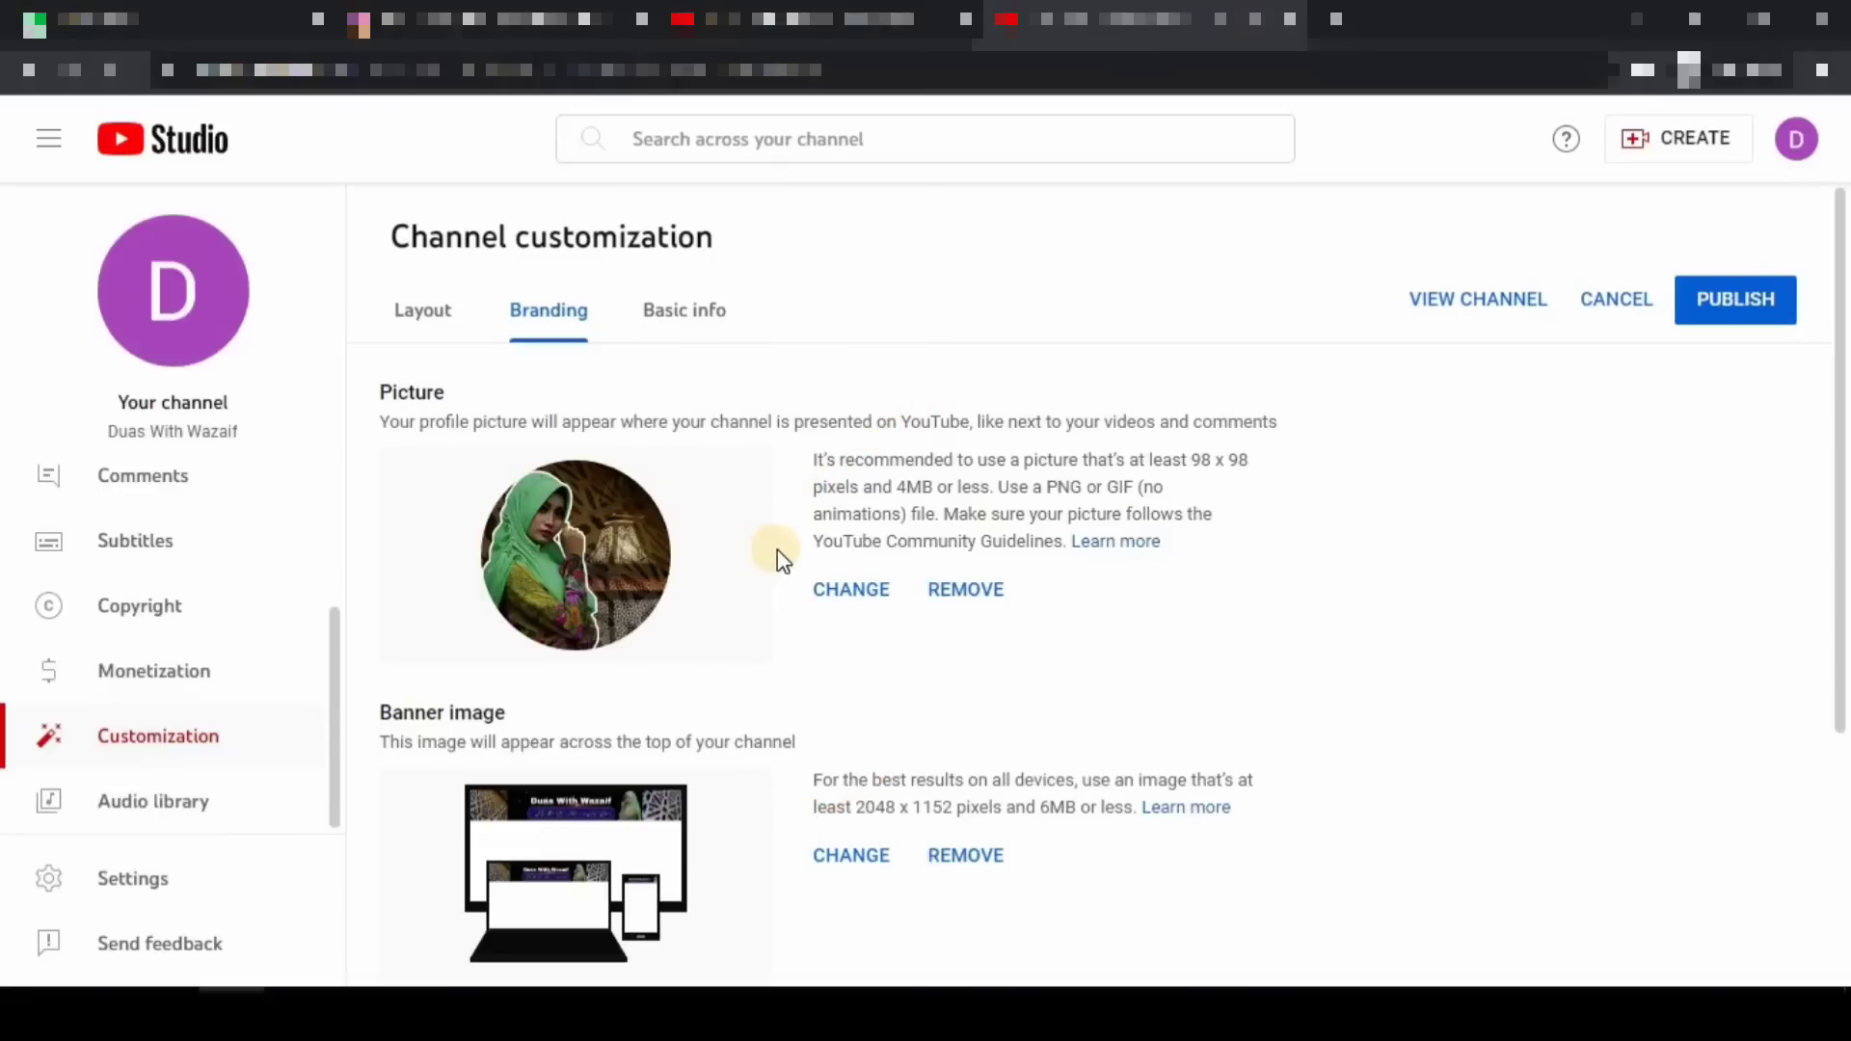
pyautogui.scroll(-4, 823, 595)
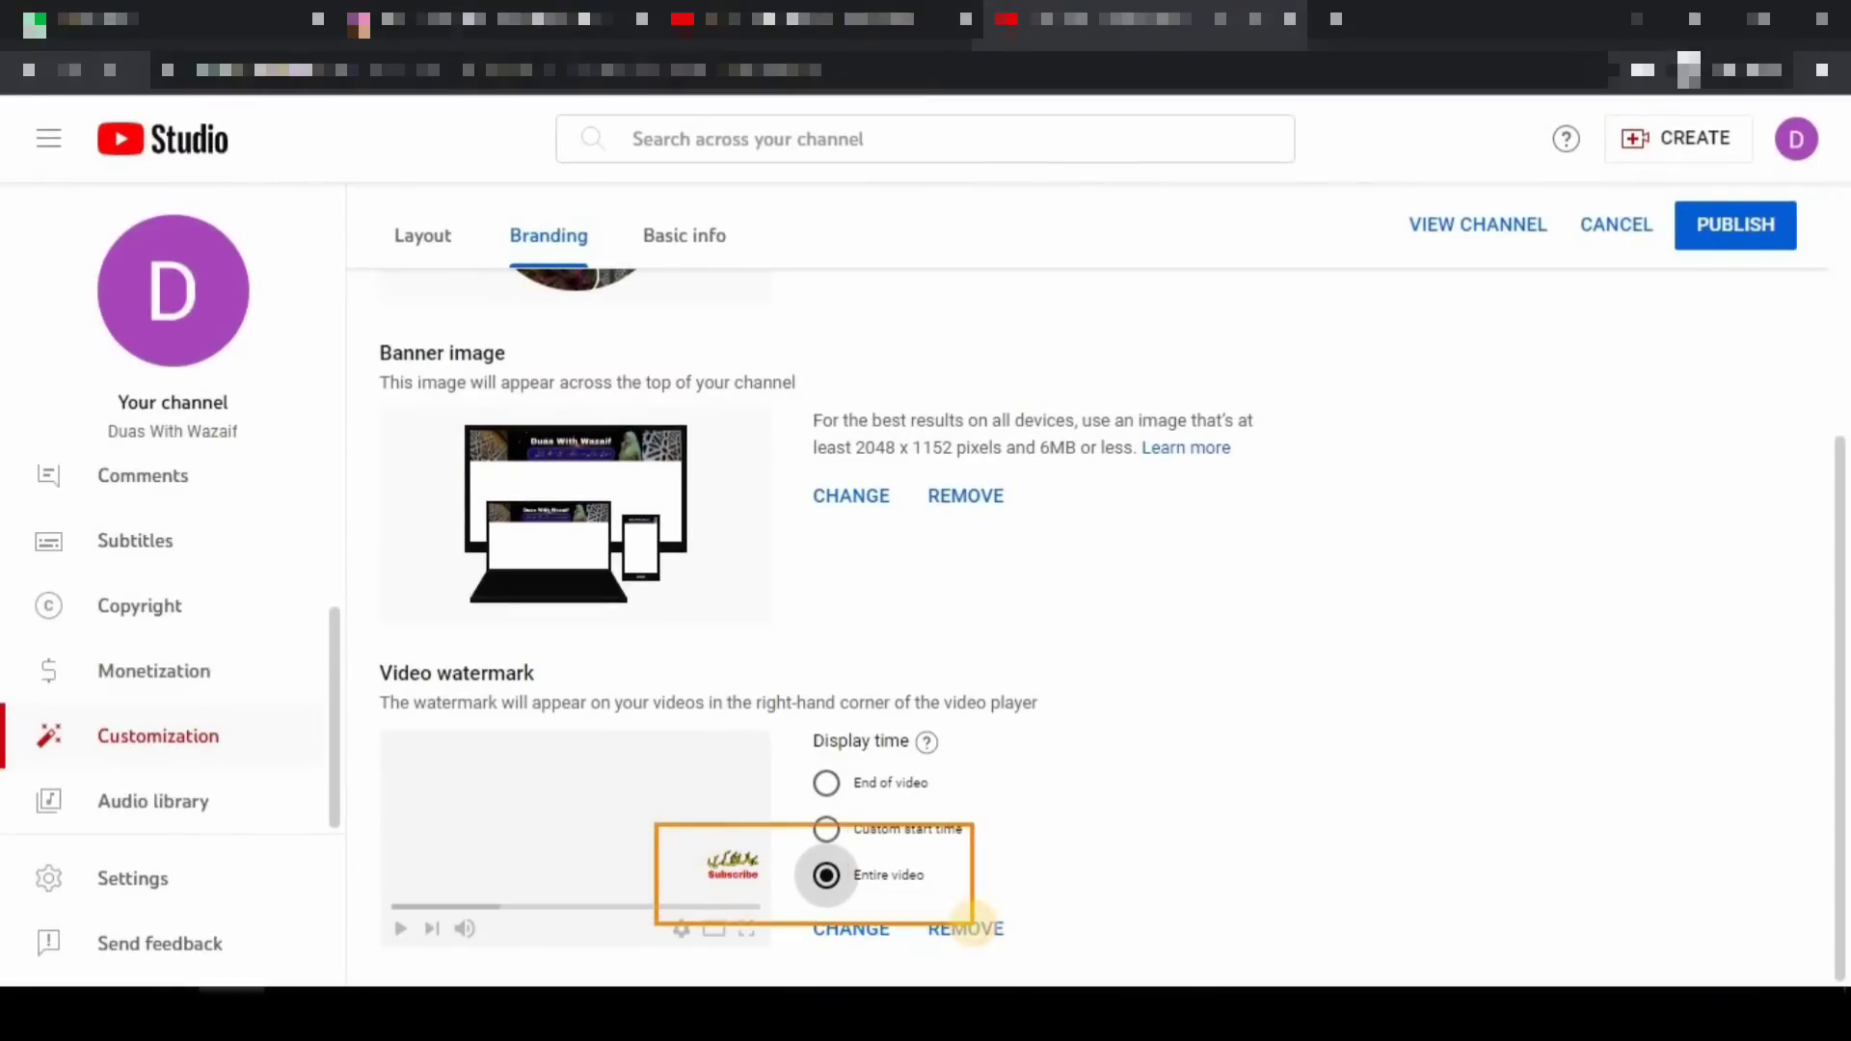
pyautogui.scroll(2, 1348, 636)
pyautogui.scroll(2, 1348, 636)
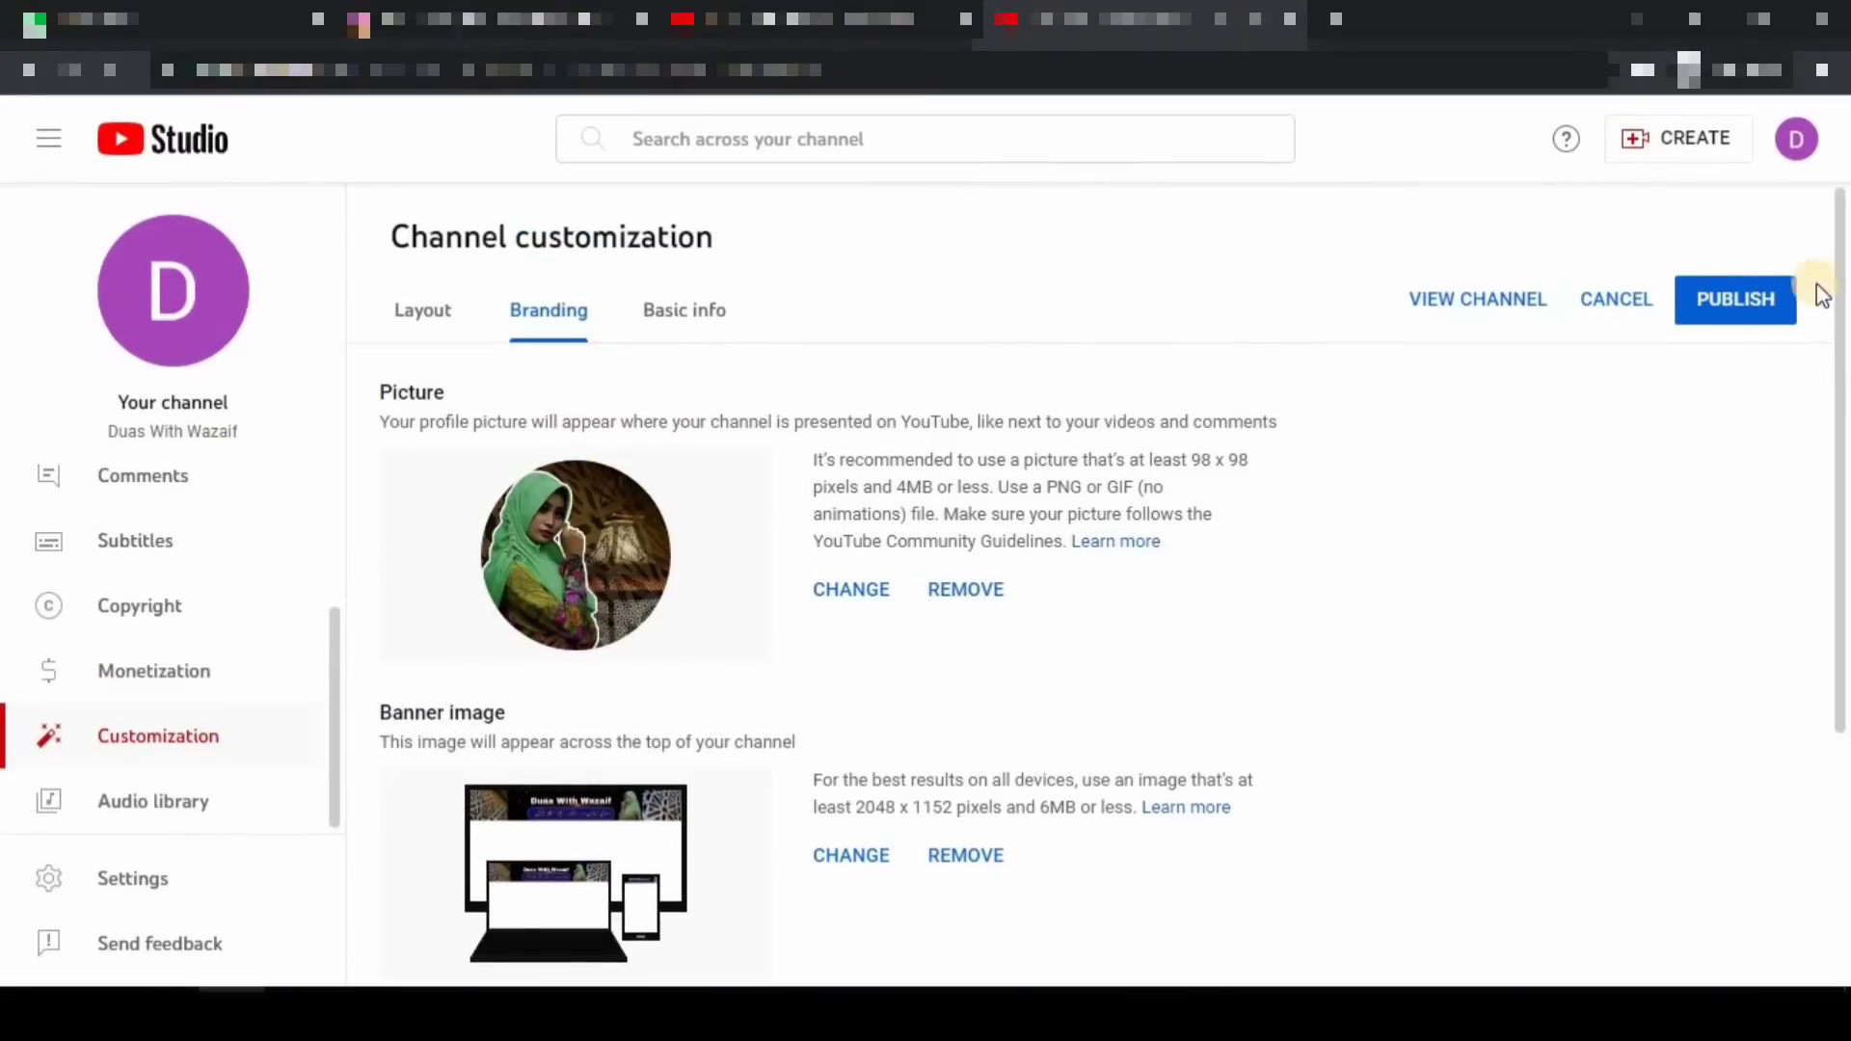
pyautogui.click(1736, 300)
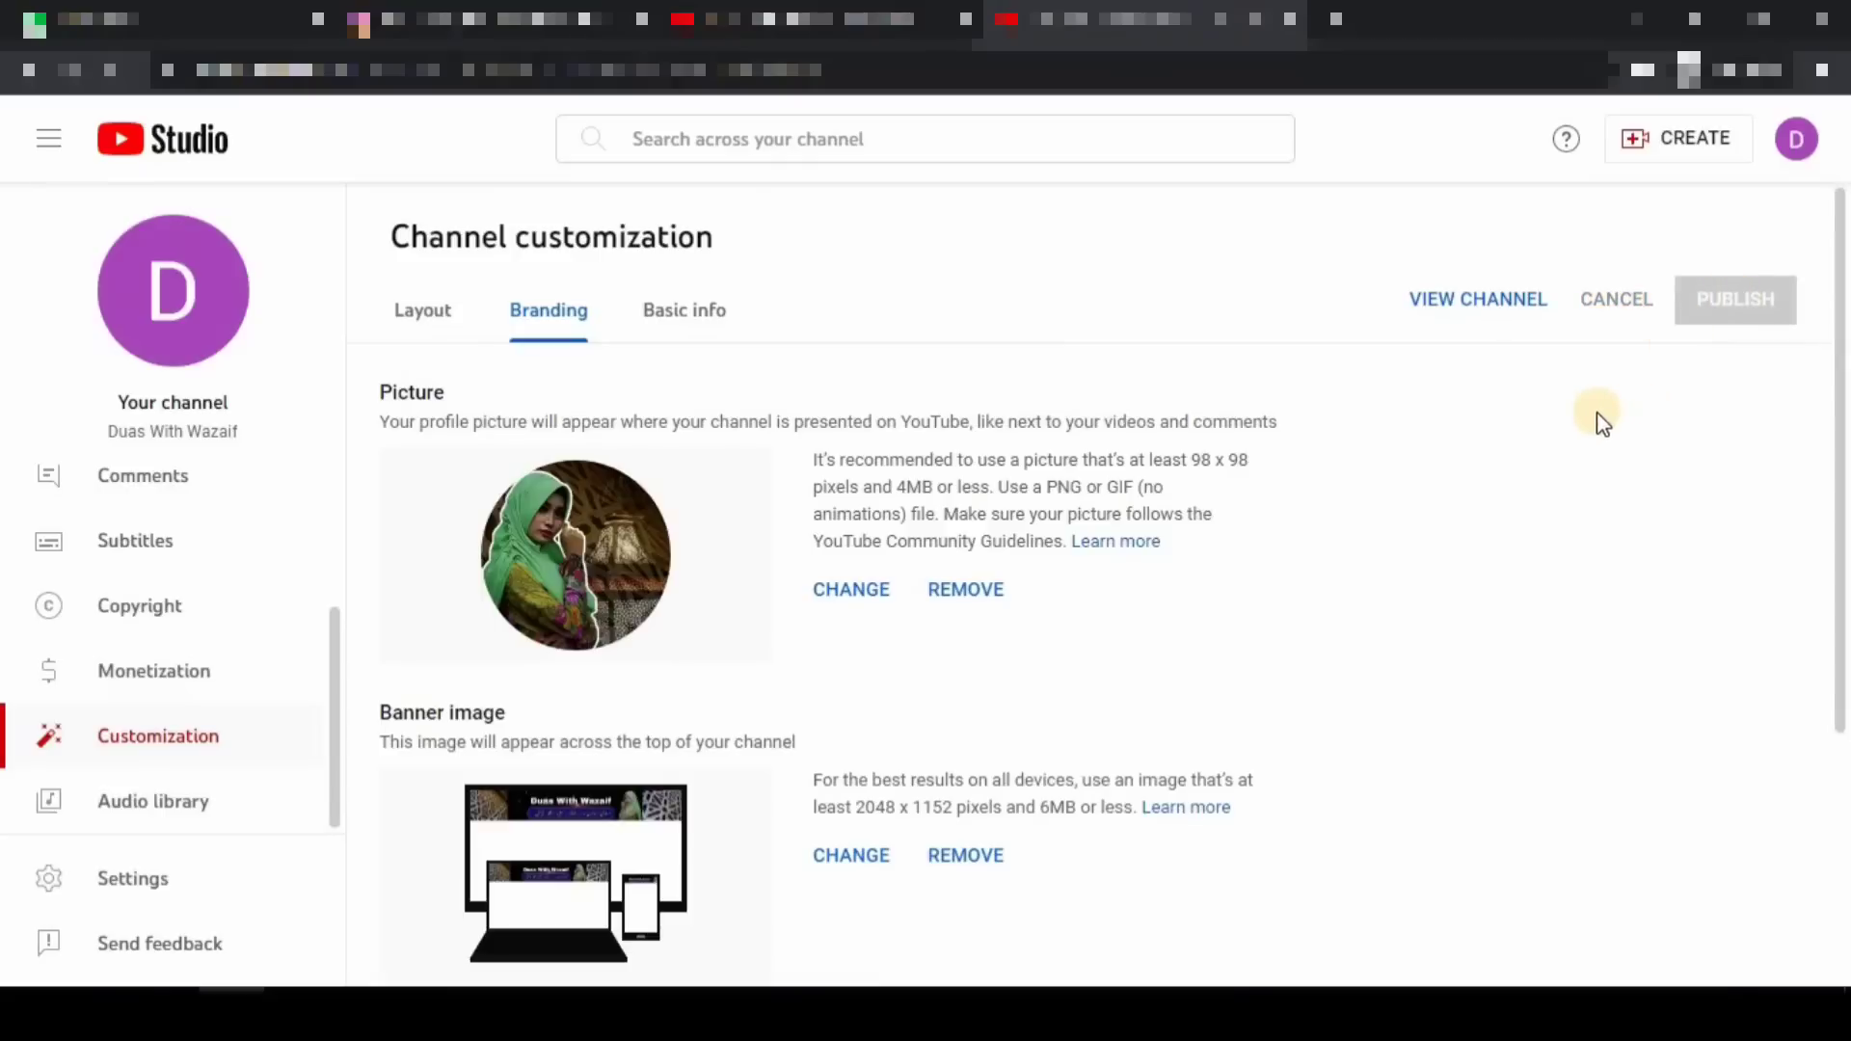
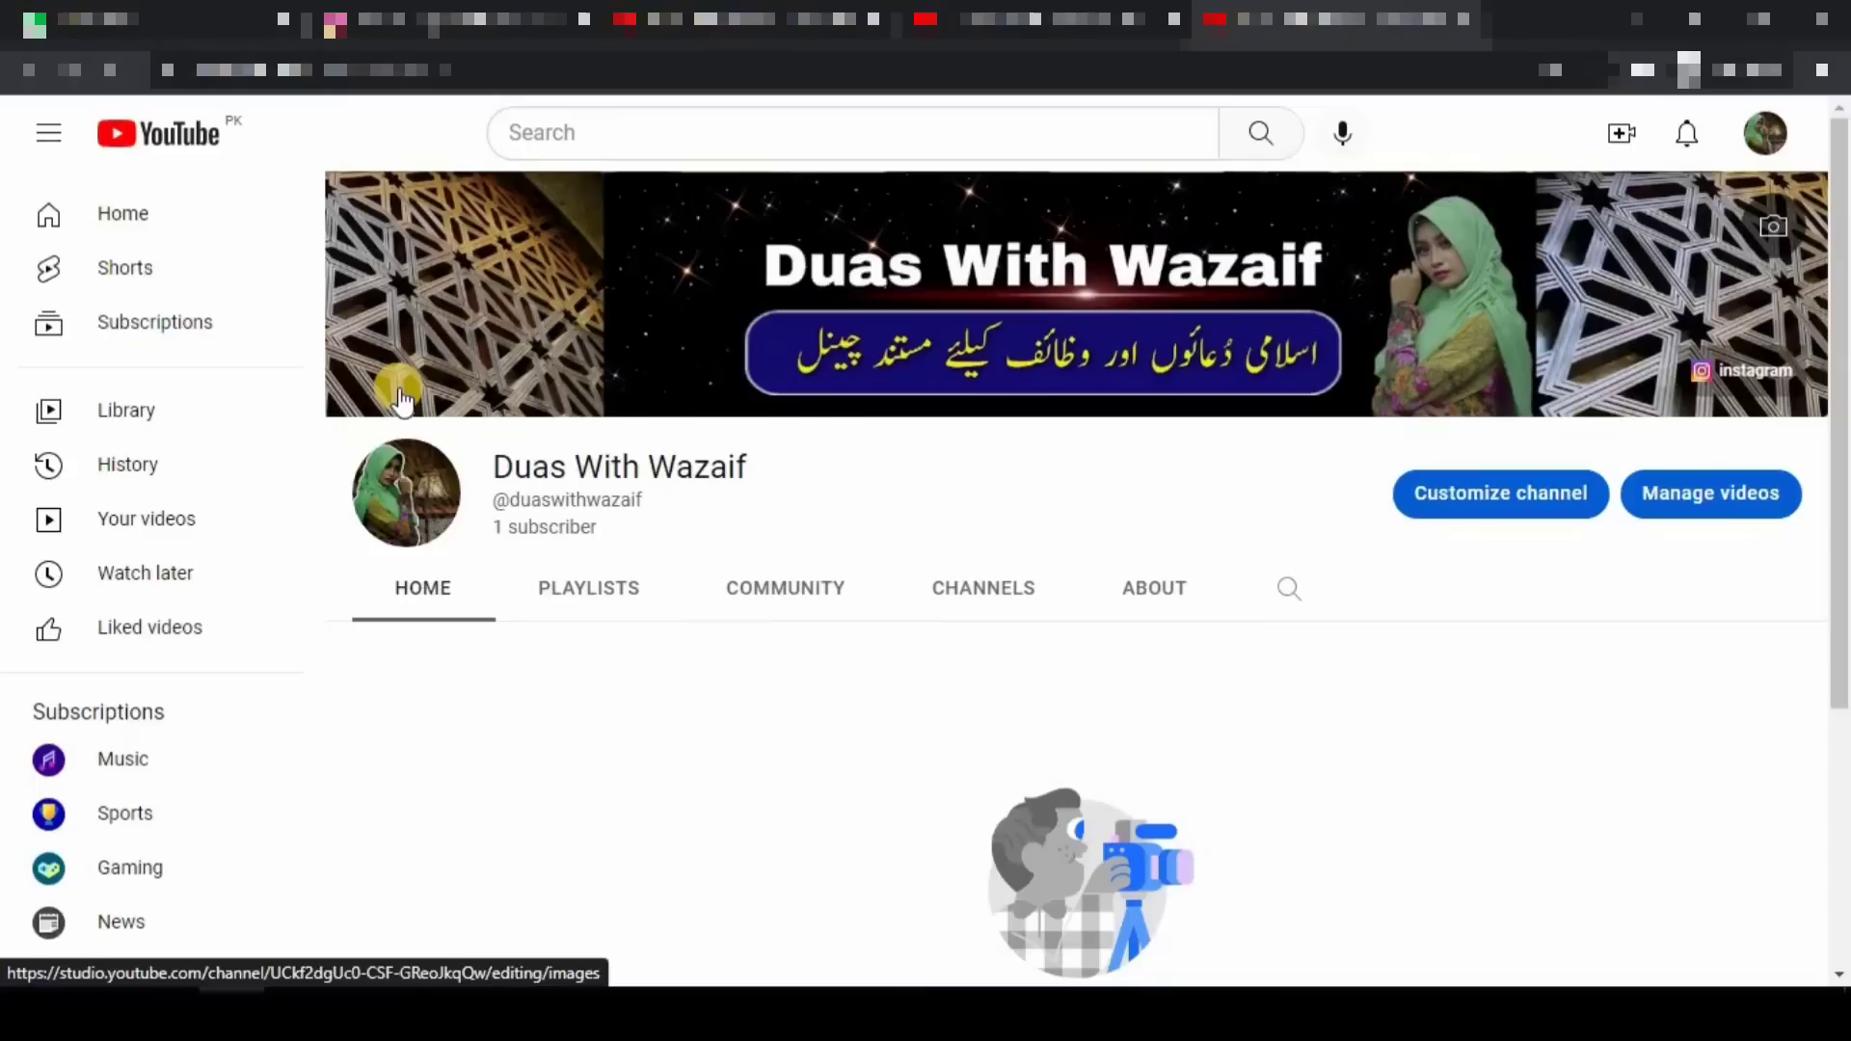
# - Open Customize channel to reach the Branding page with the profile picture and banner settings
pyautogui.click(403, 398)
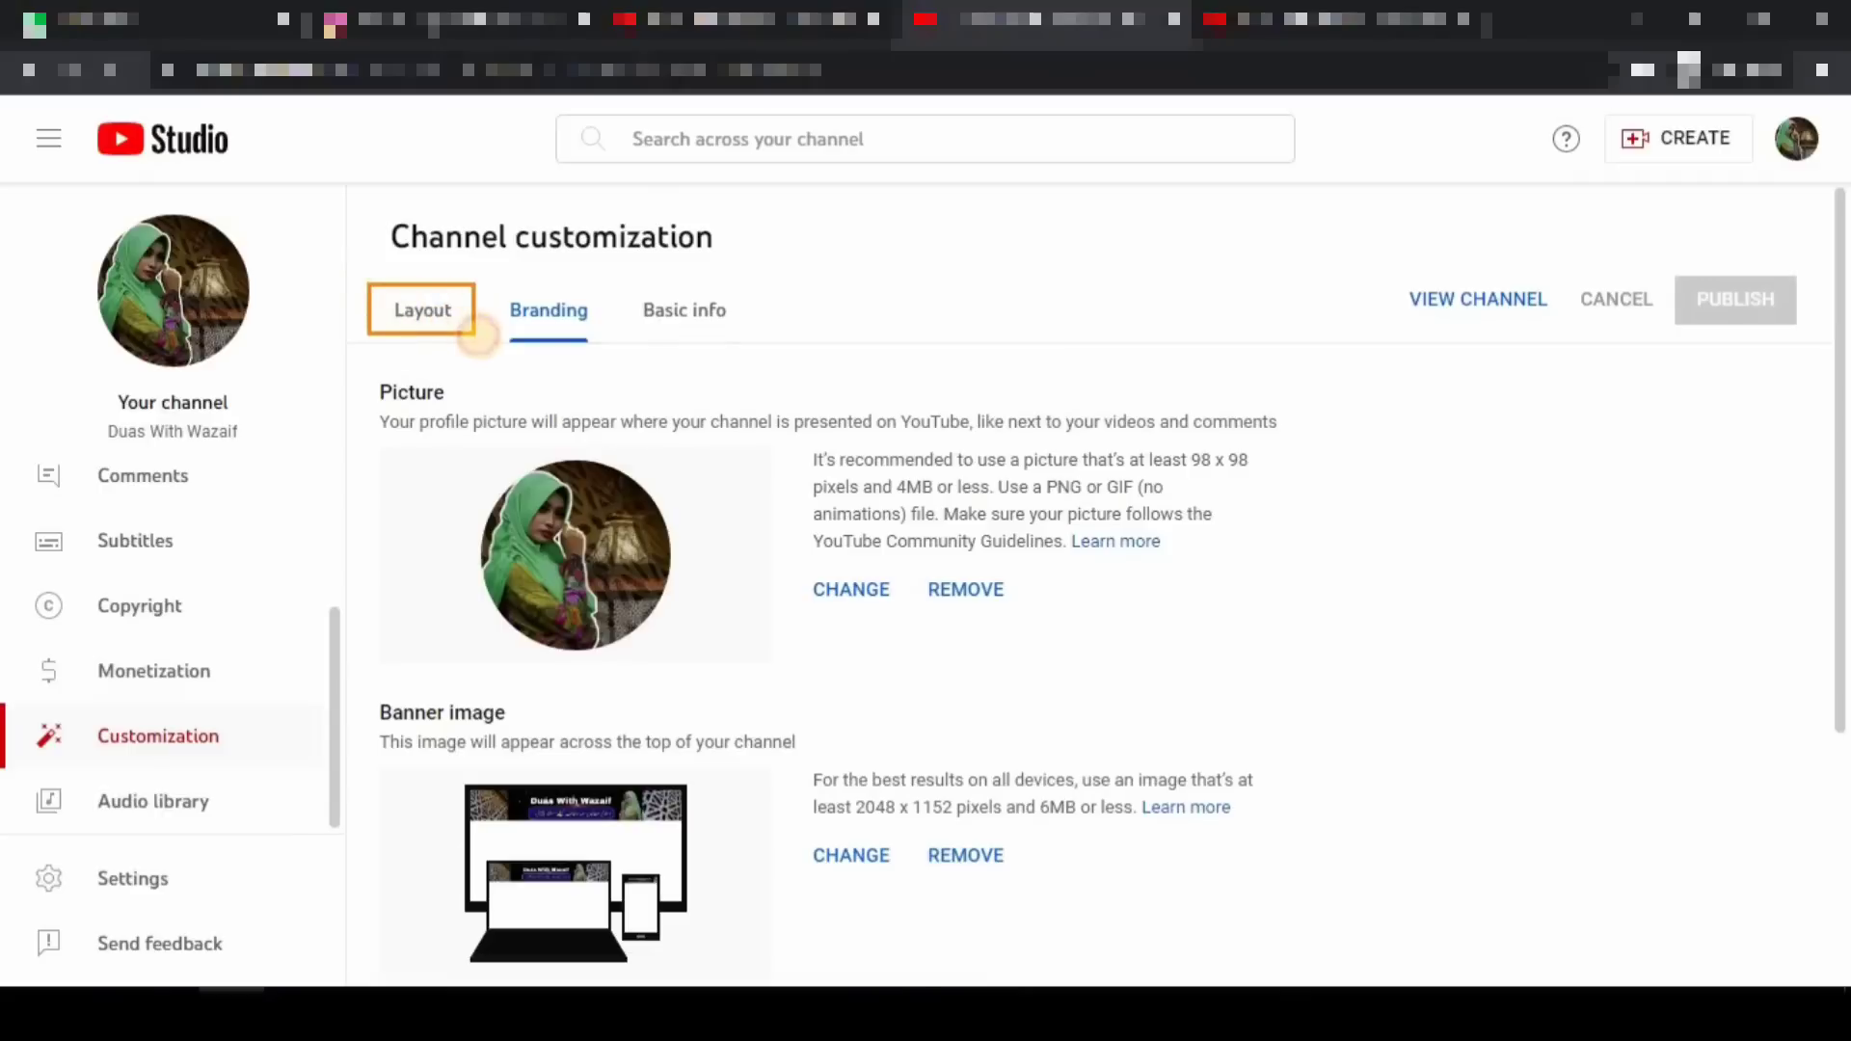
# - Switch to the Layout settings, glance at the live channel page, and highlight the Channel trailer option
pyautogui.click(426, 315)
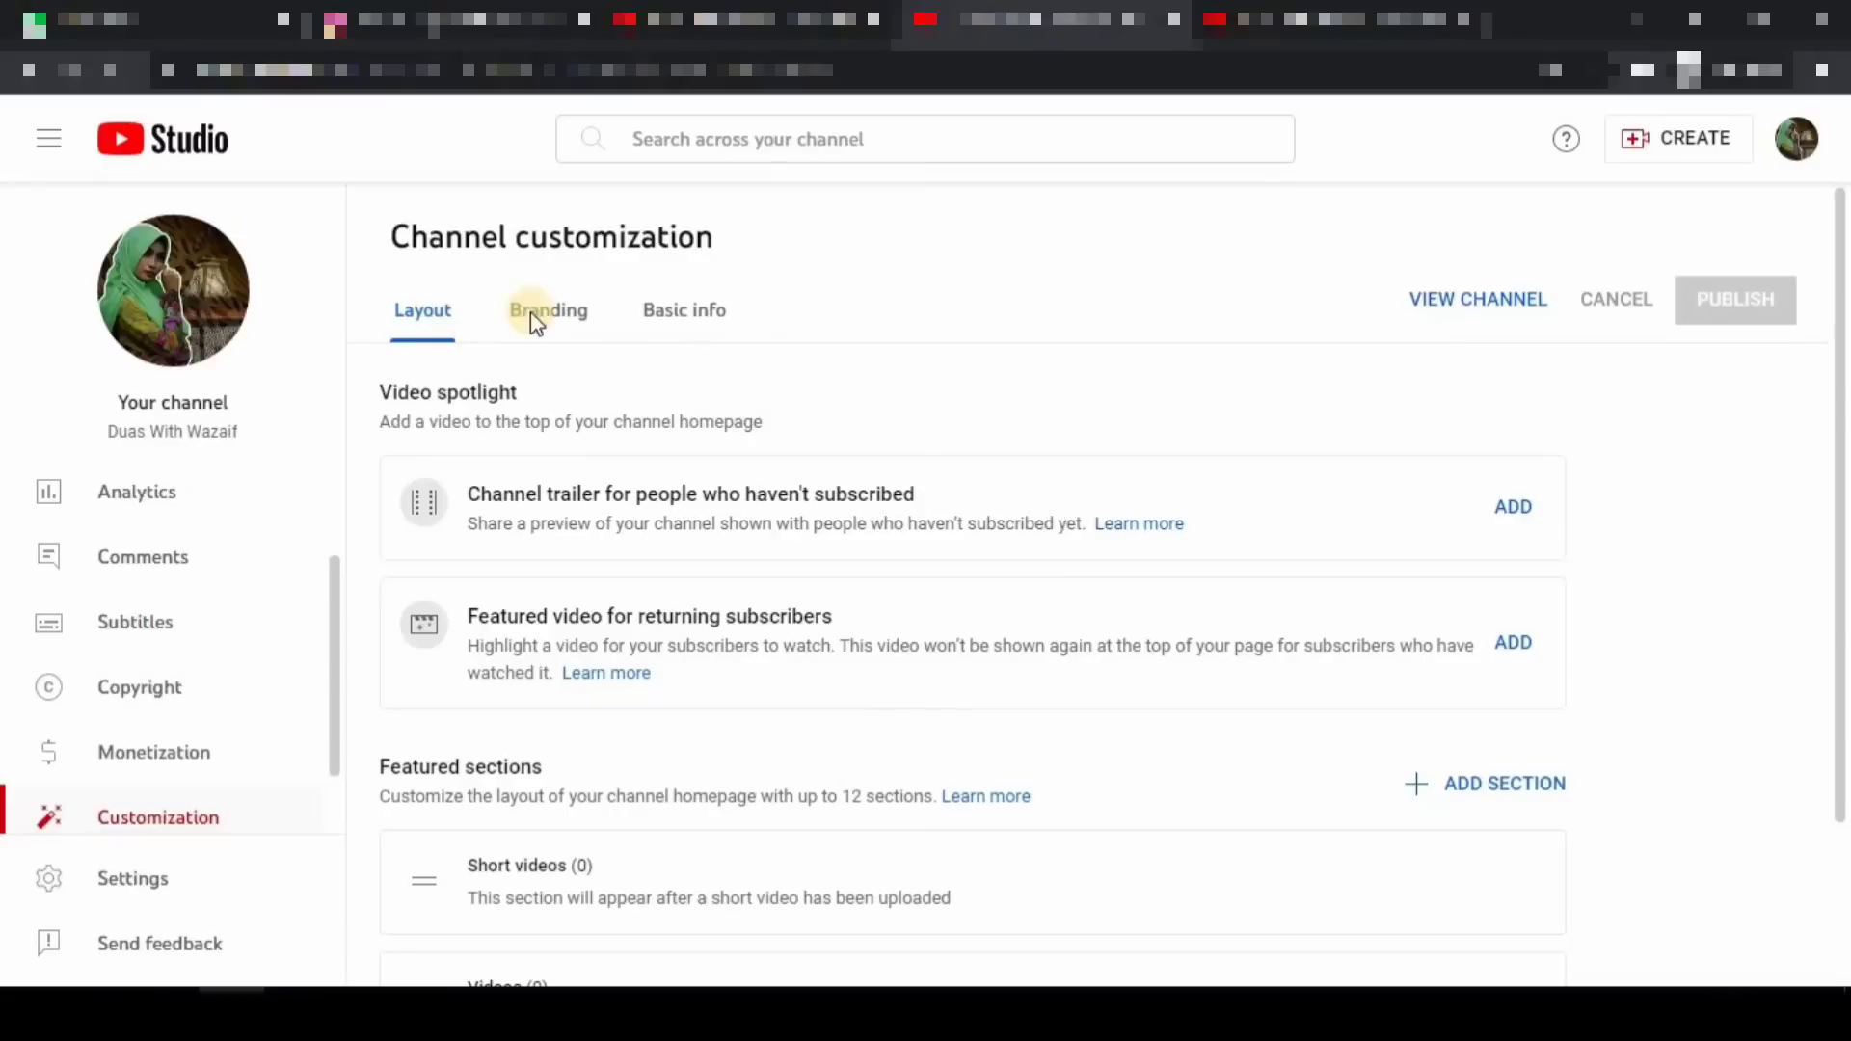
pyautogui.click(1273, 21)
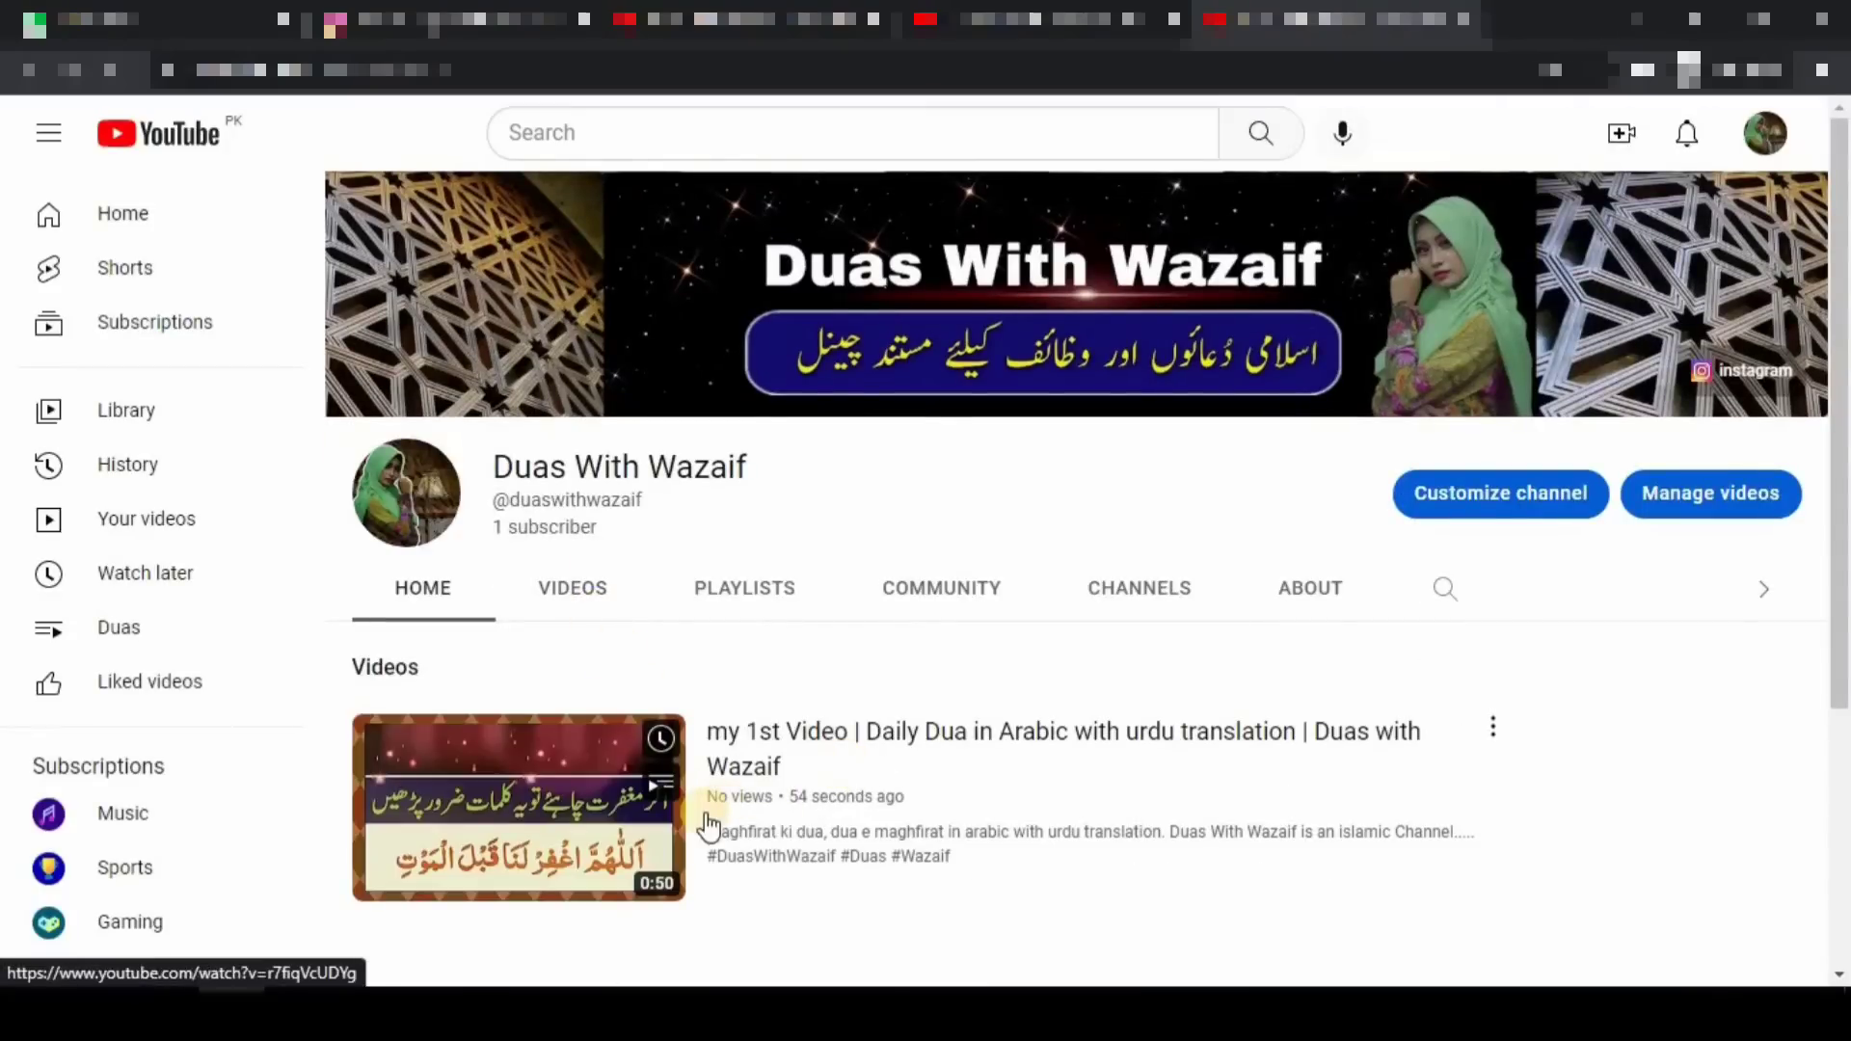
pyautogui.moveTo(704, 813)
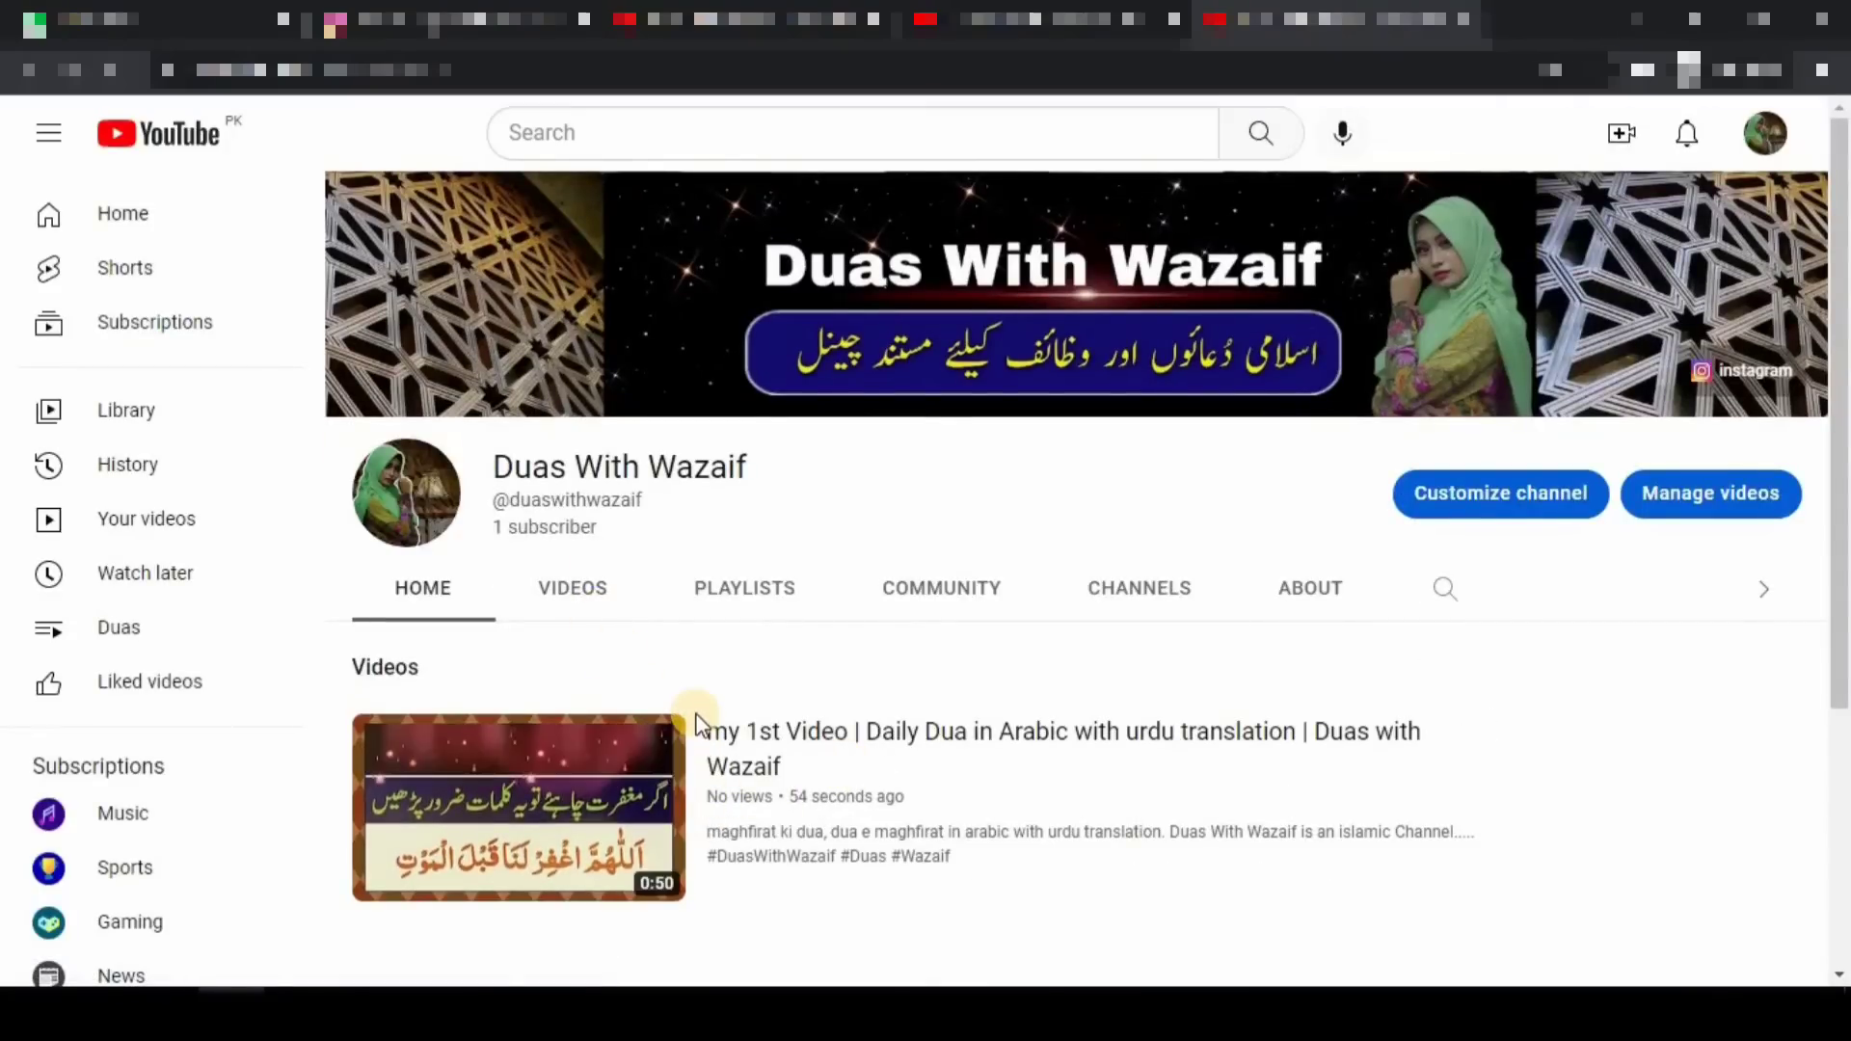
pyautogui.click(955, 21)
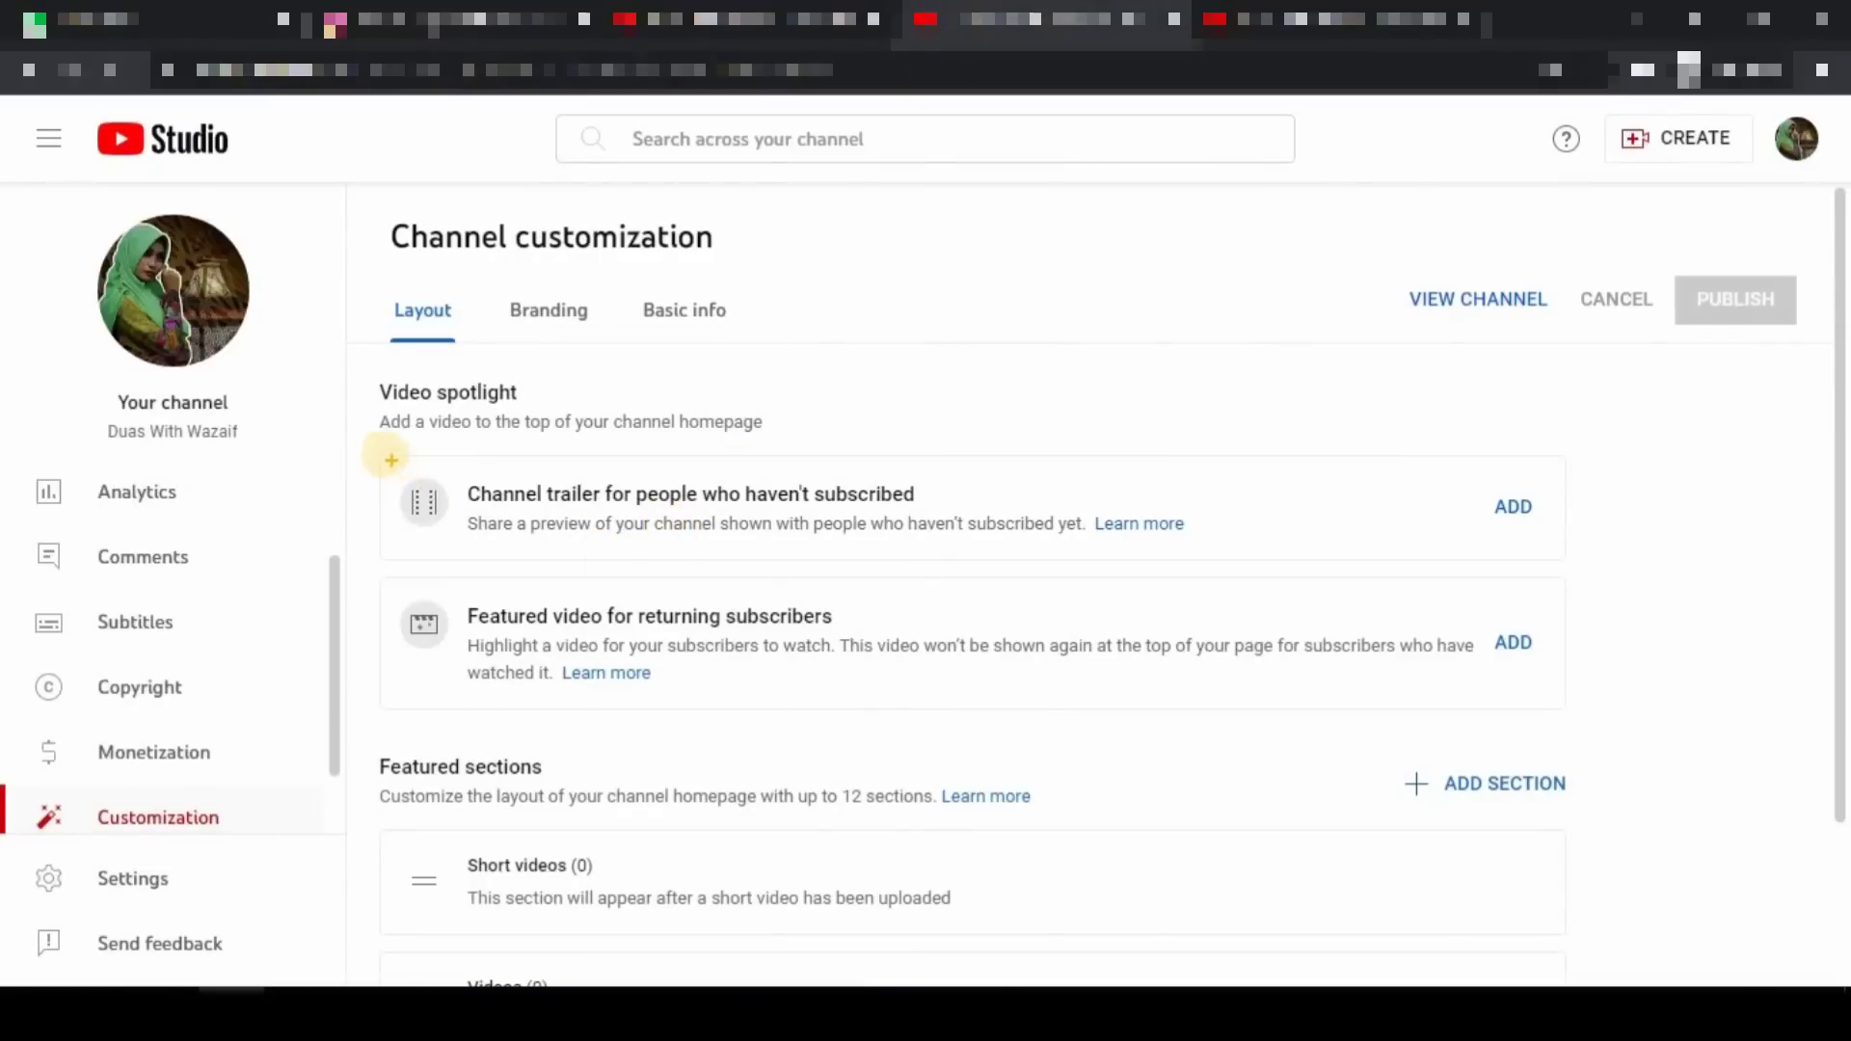
pyautogui.moveTo(385, 454)
pyautogui.mouseDown()
pyautogui.moveTo(653, 525)
pyautogui.moveTo(883, 550)
pyautogui.moveTo(1328, 584)
pyautogui.moveTo(1572, 563)
pyautogui.mouseUp()
# - Set 'my 1st Video' as the channel trailer and highlight the Featured video option
pyautogui.click(1507, 509)
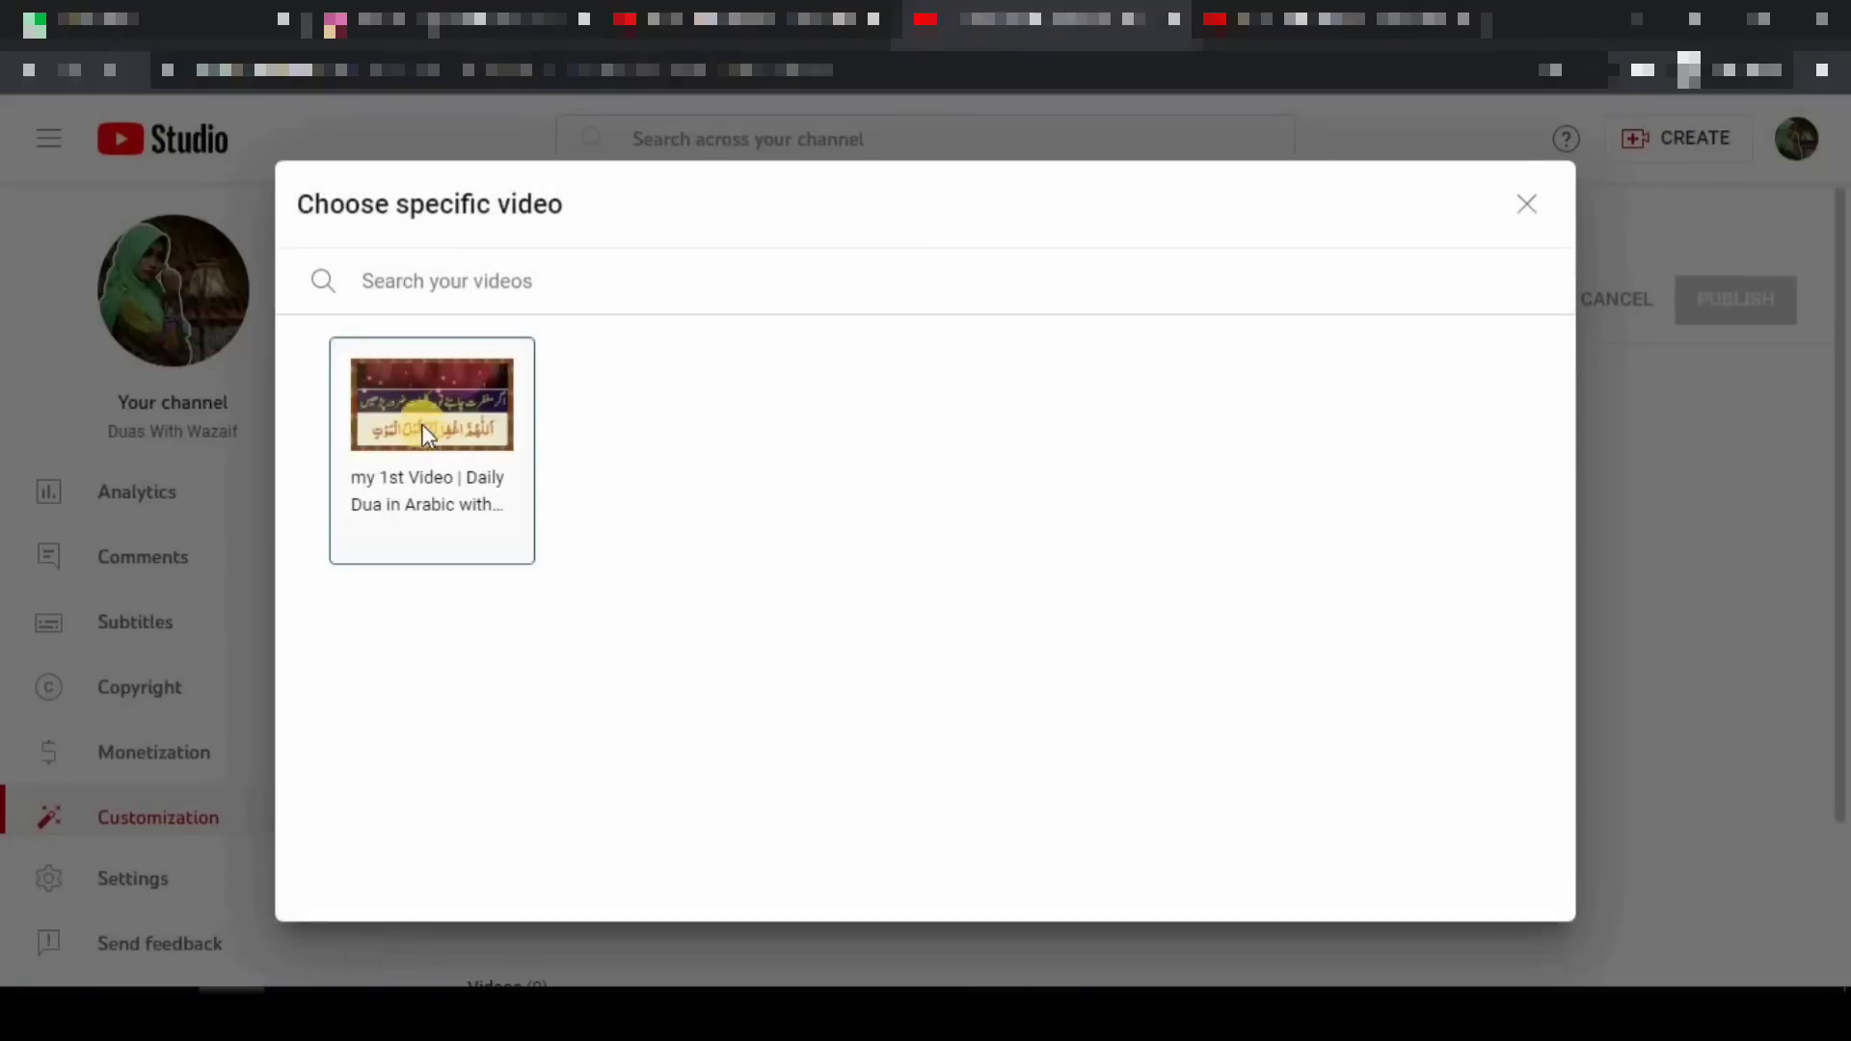
pyautogui.click(433, 417)
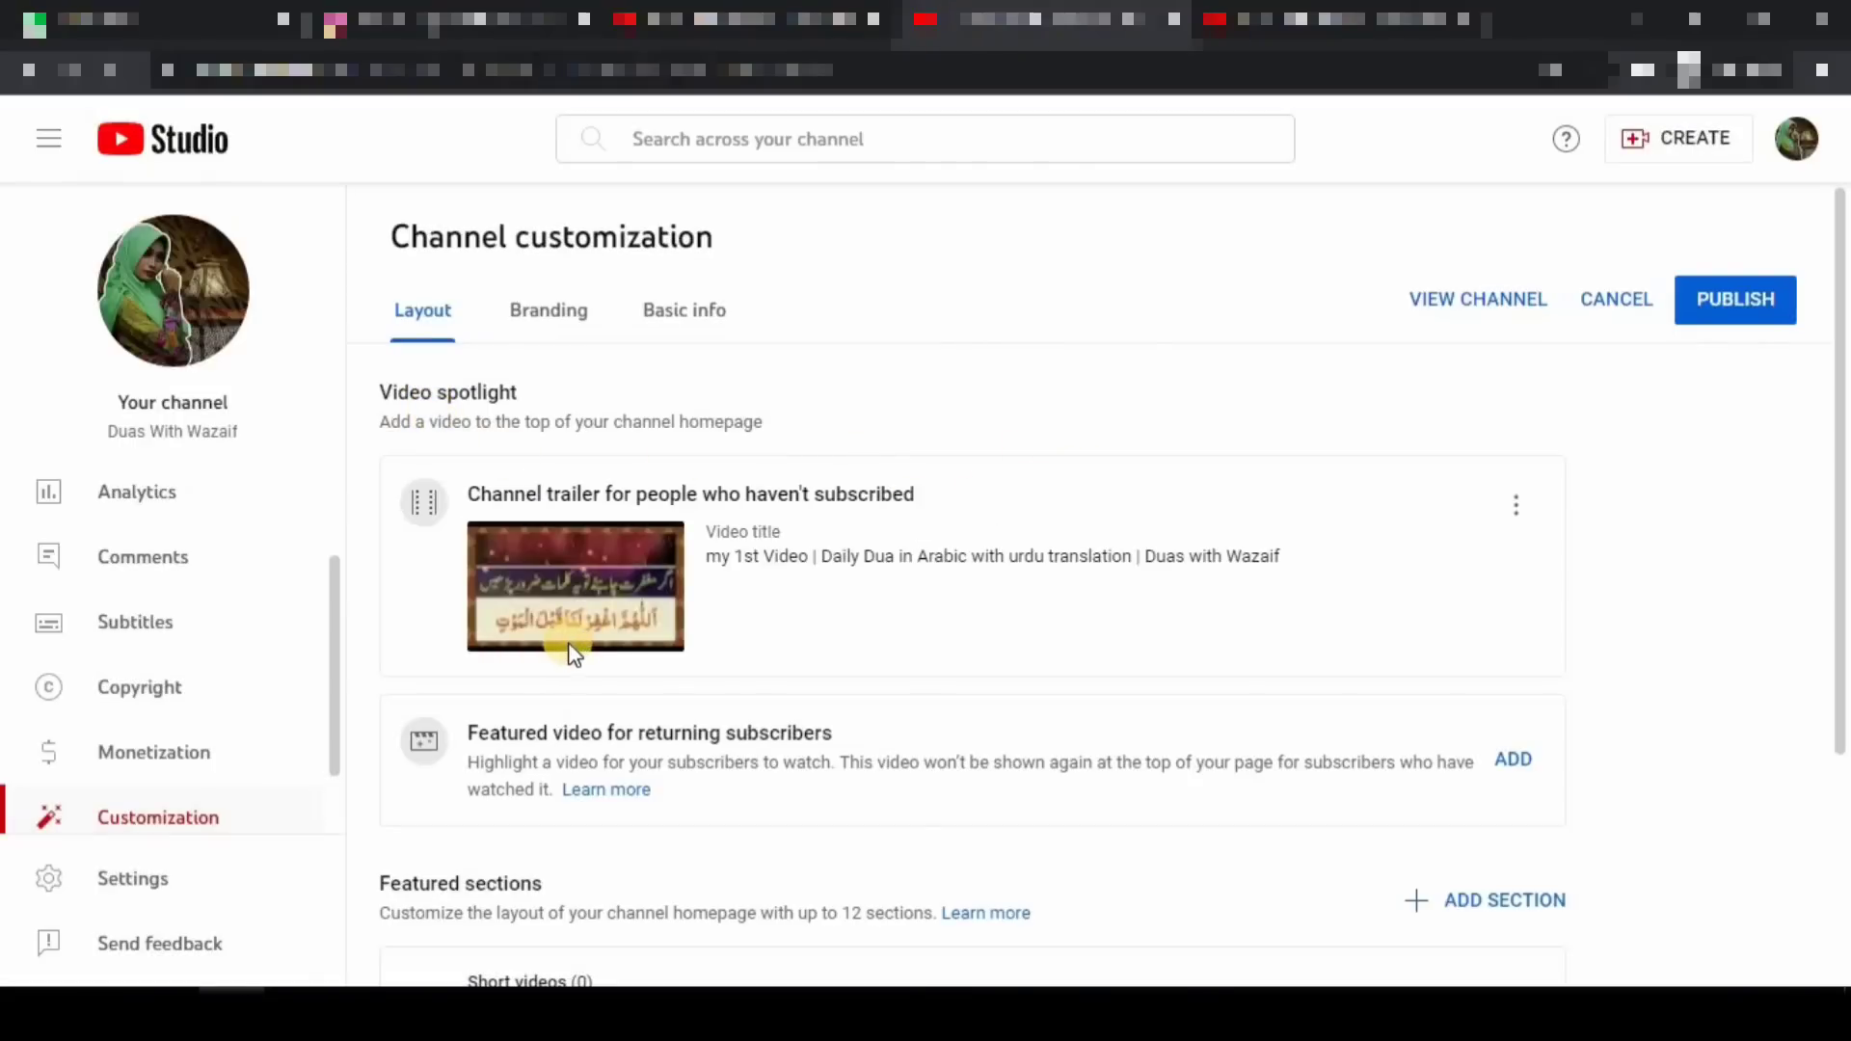
pyautogui.moveTo(390, 694)
pyautogui.mouseDown()
pyautogui.moveTo(683, 784)
pyautogui.moveTo(1614, 821)
pyautogui.mouseUp()
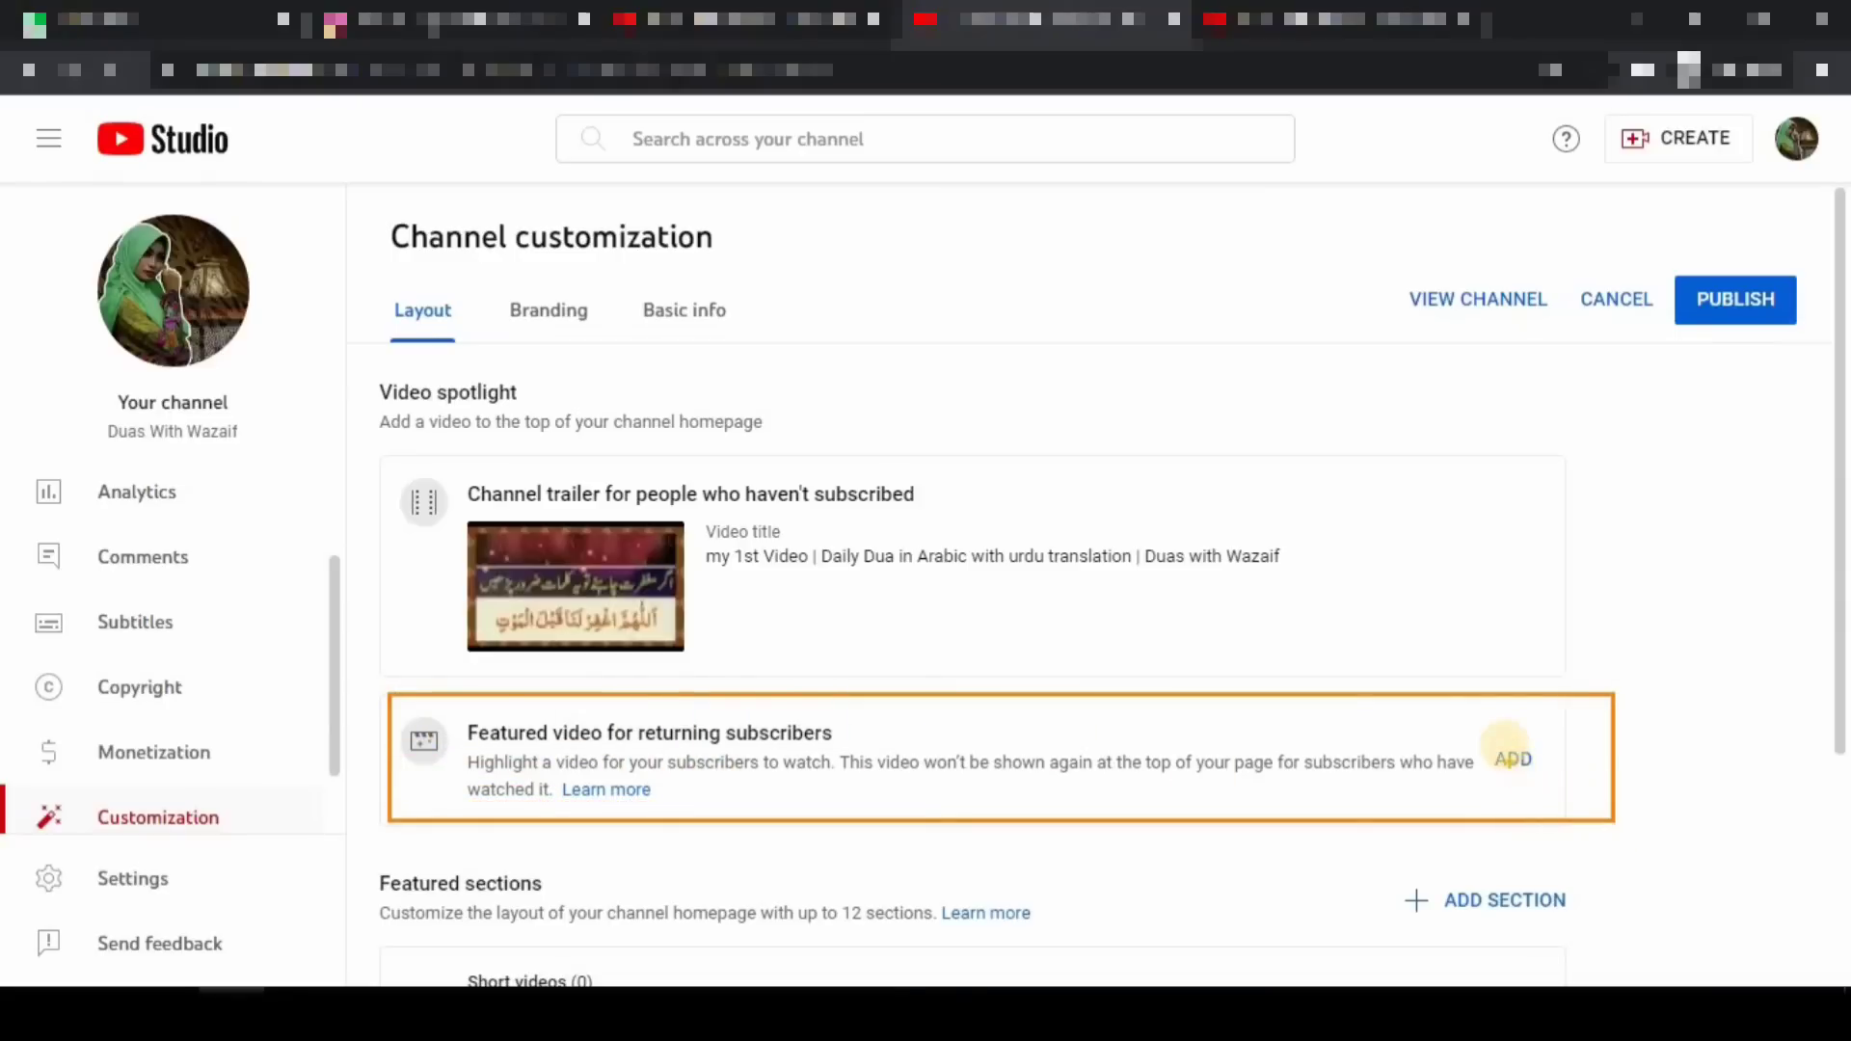
pyautogui.moveTo(1480, 725); pyautogui.dragTo(1571, 800)
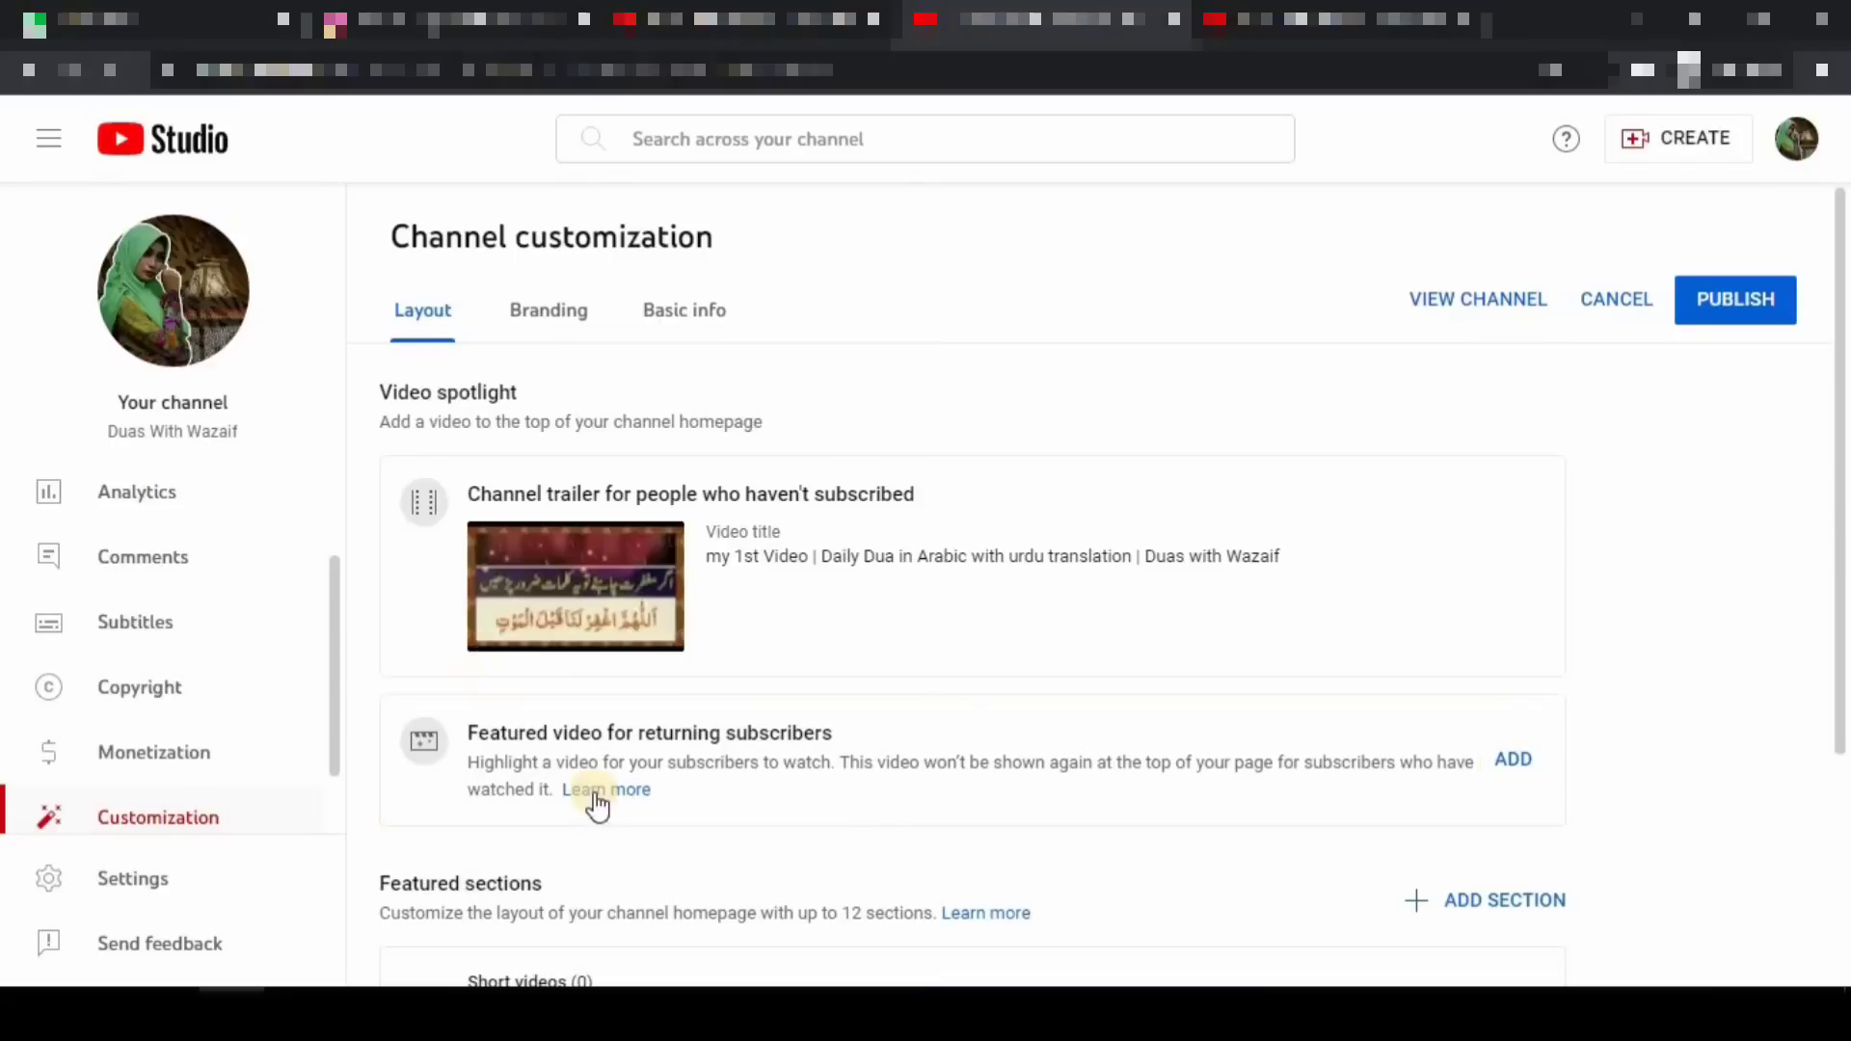
# - Make 'my 1st Video' the featured video for returning subscribers, publish, and view the channel page
pyautogui.click(1516, 759)
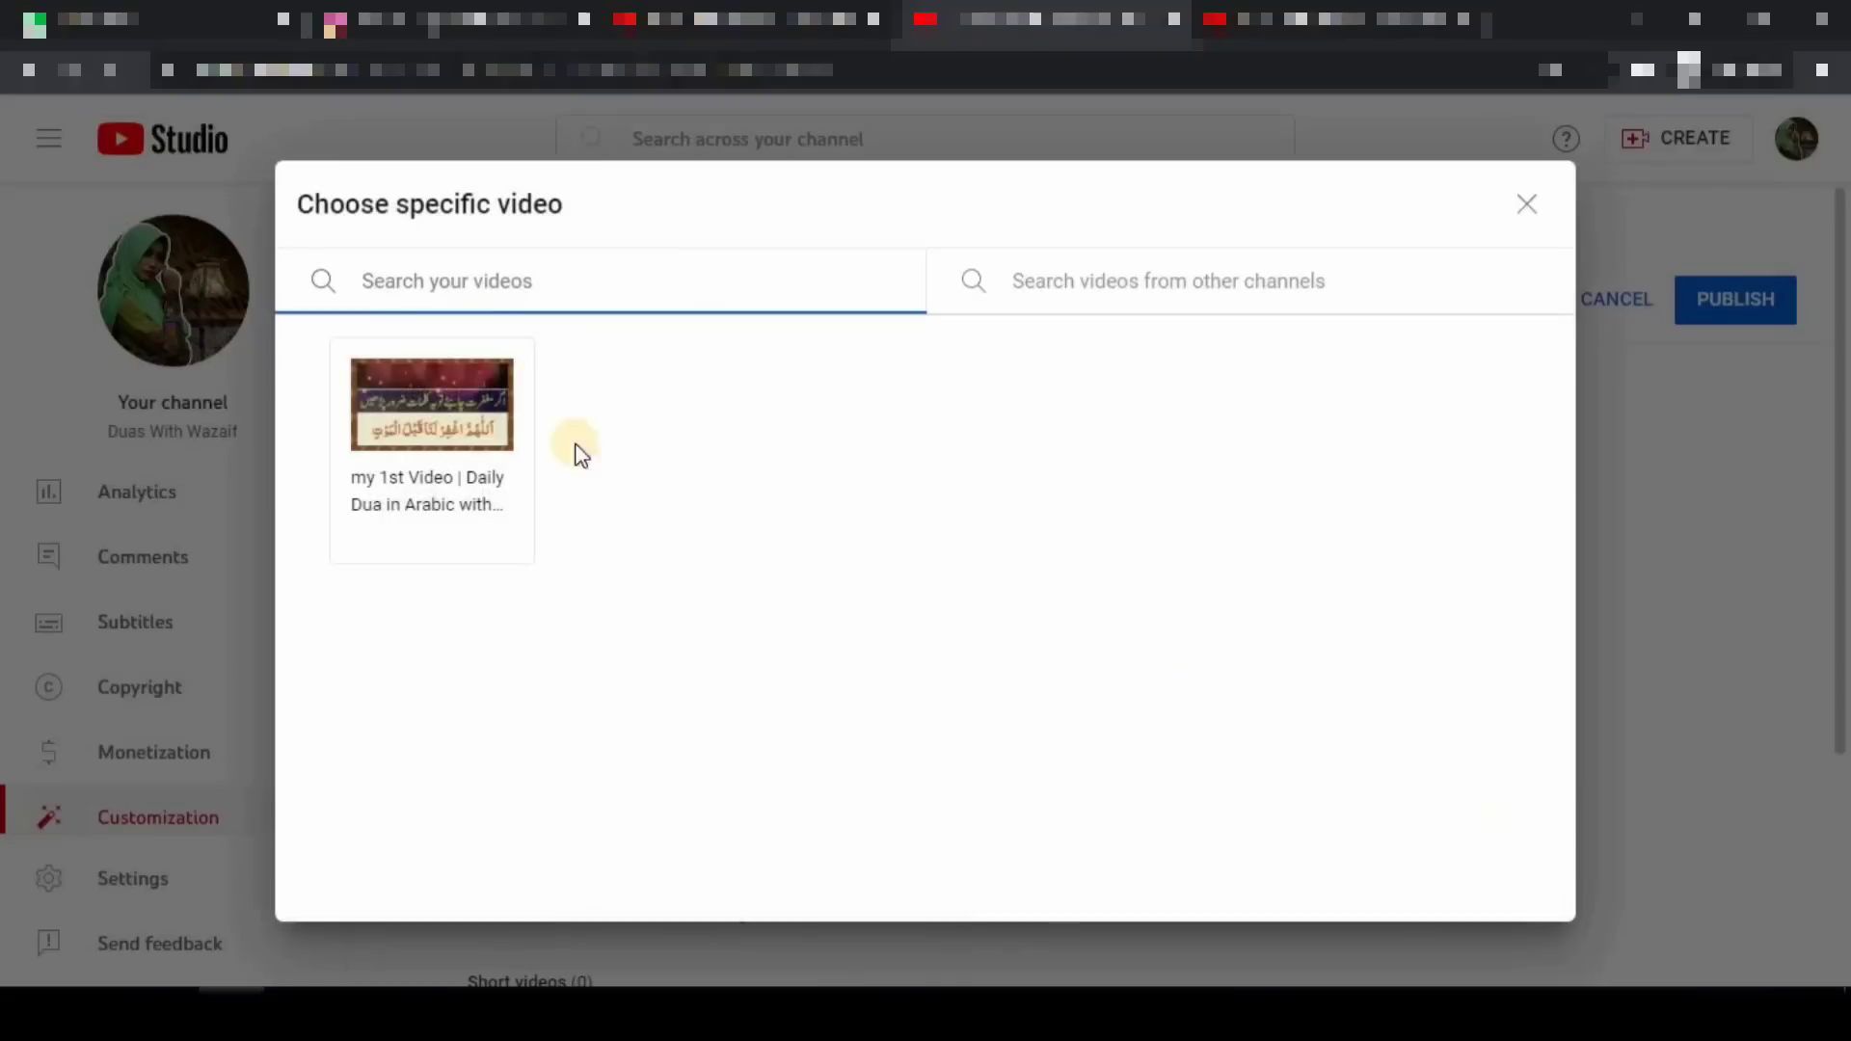
pyautogui.click(460, 415)
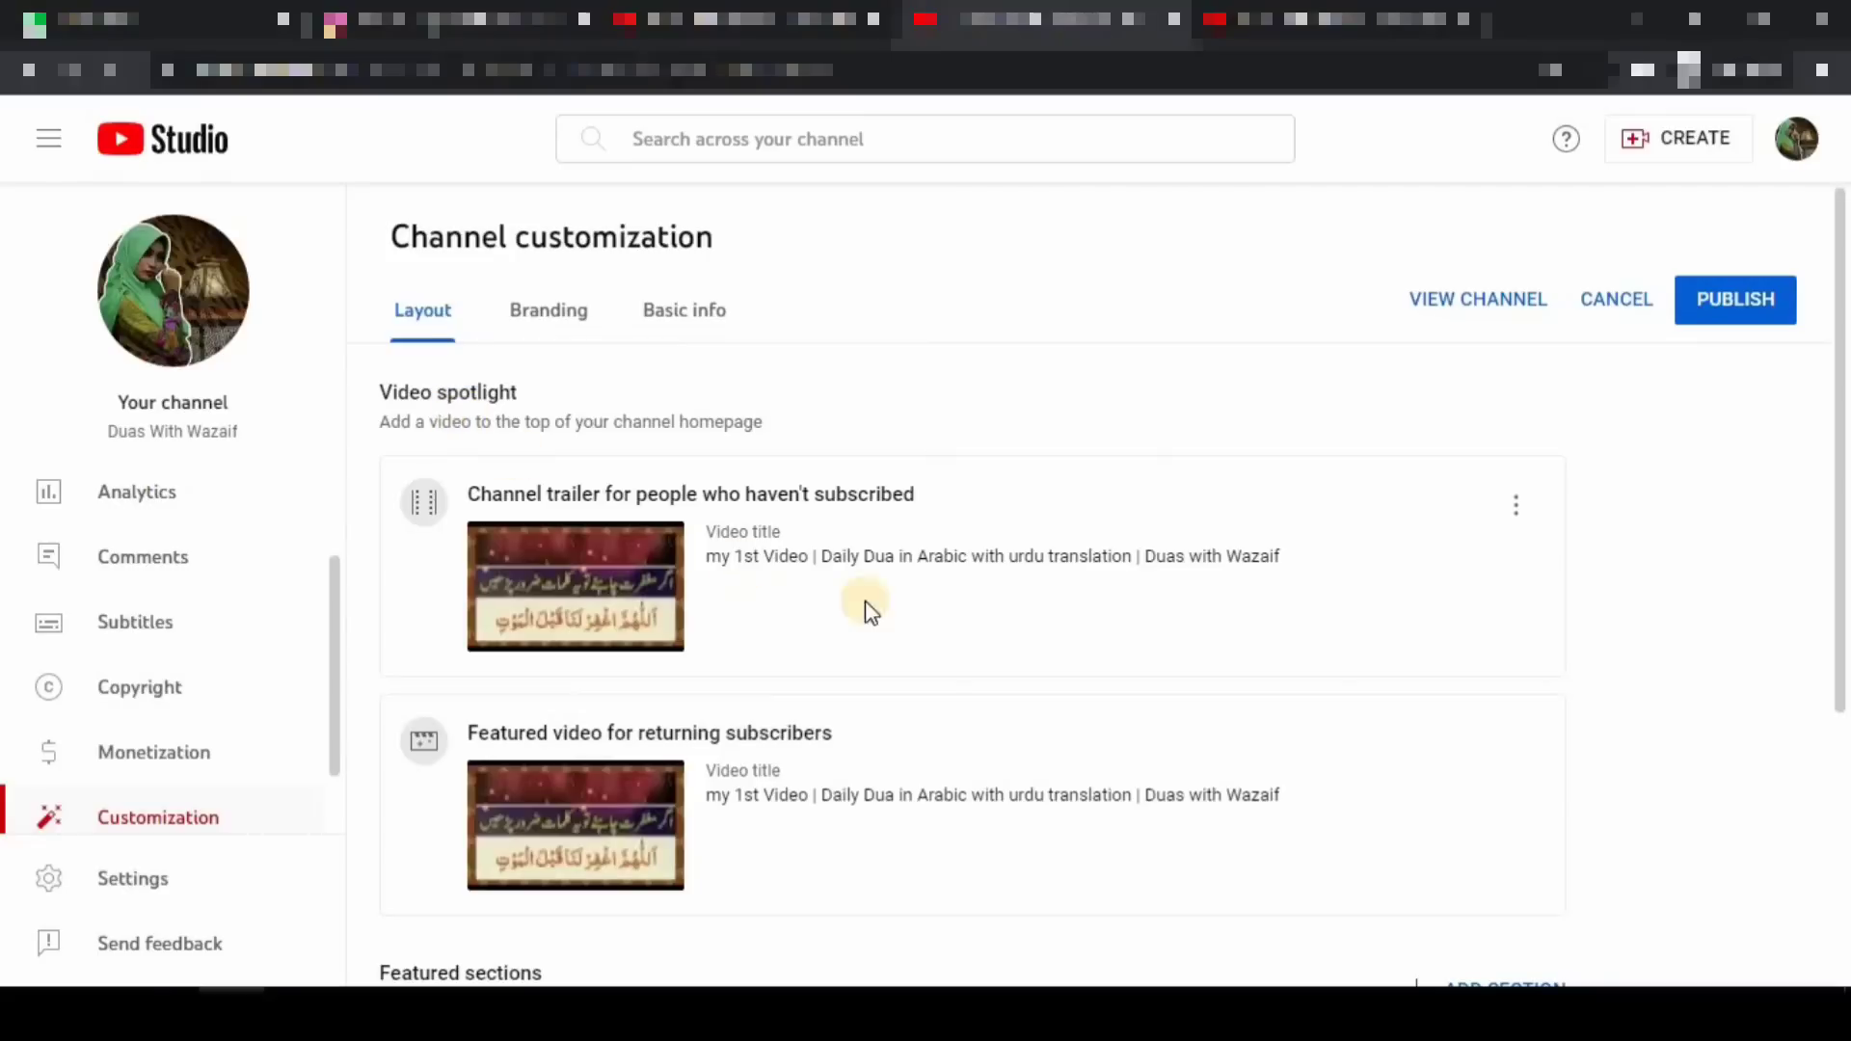
pyautogui.scroll(-3, 860, 636)
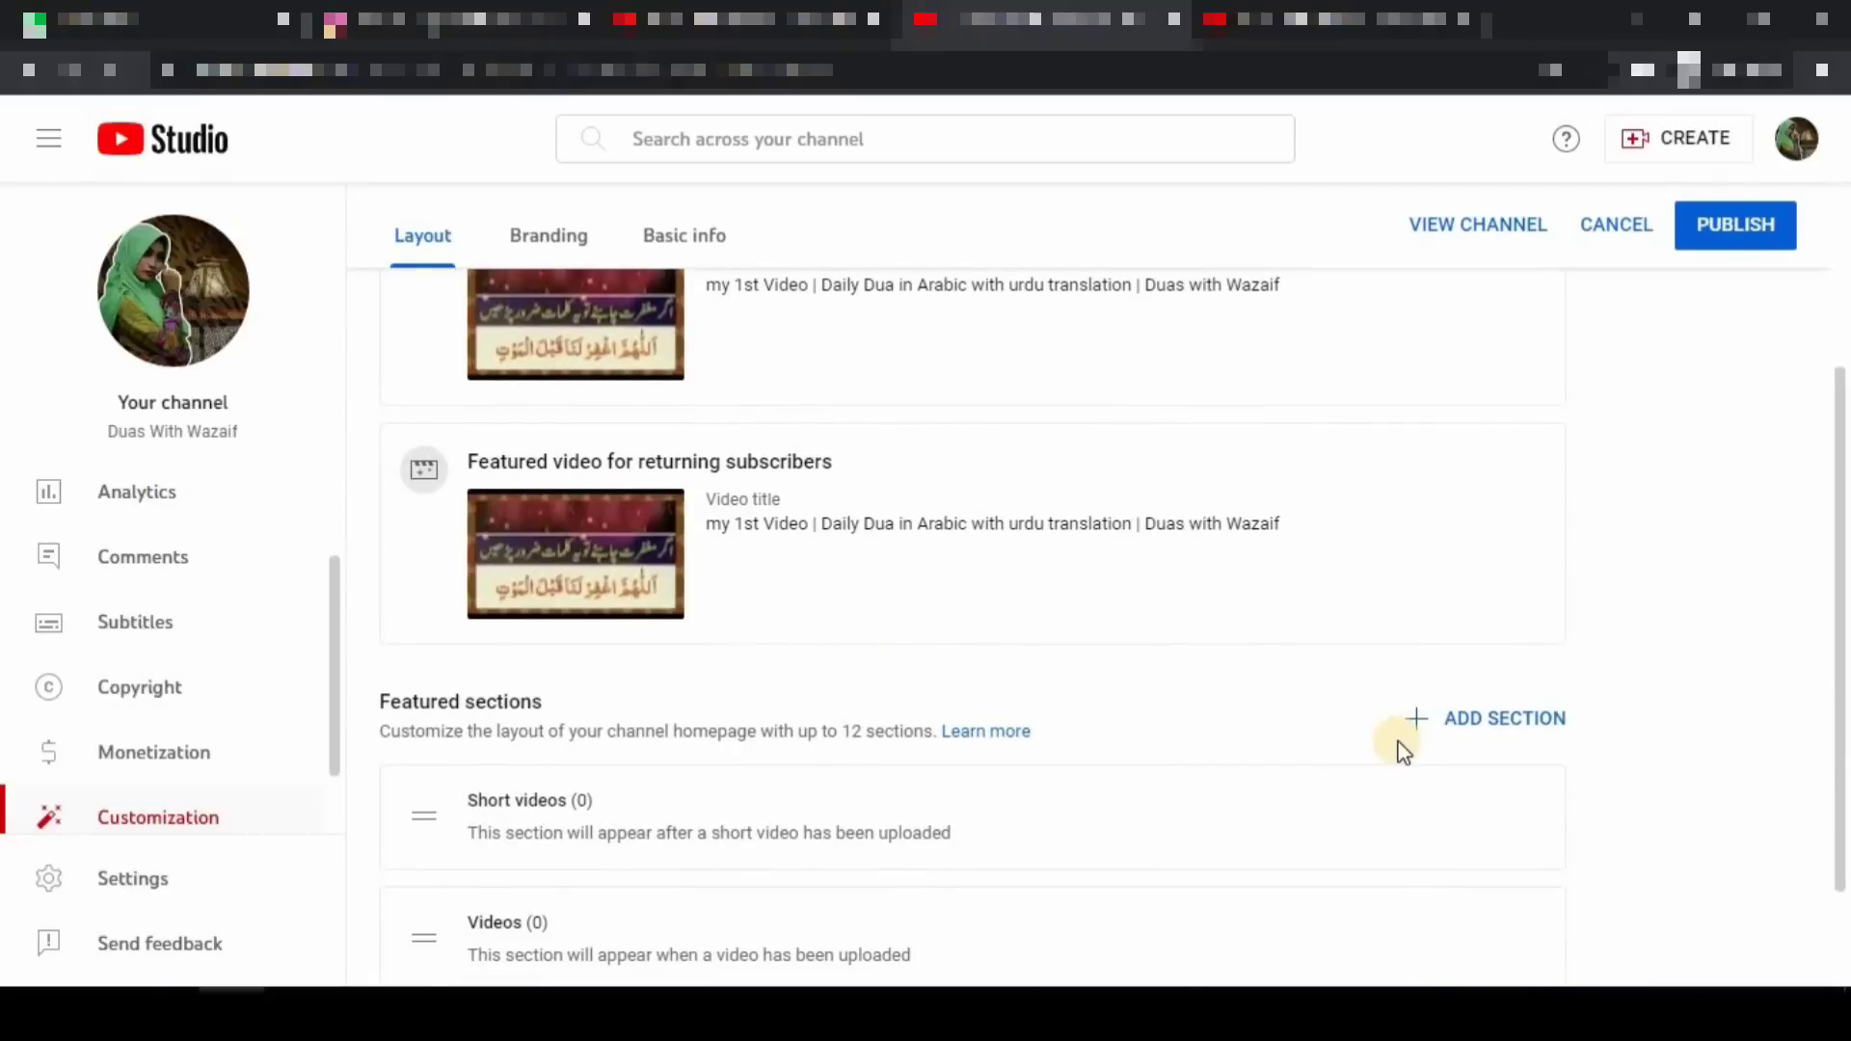
pyautogui.scroll(3, 1350, 762)
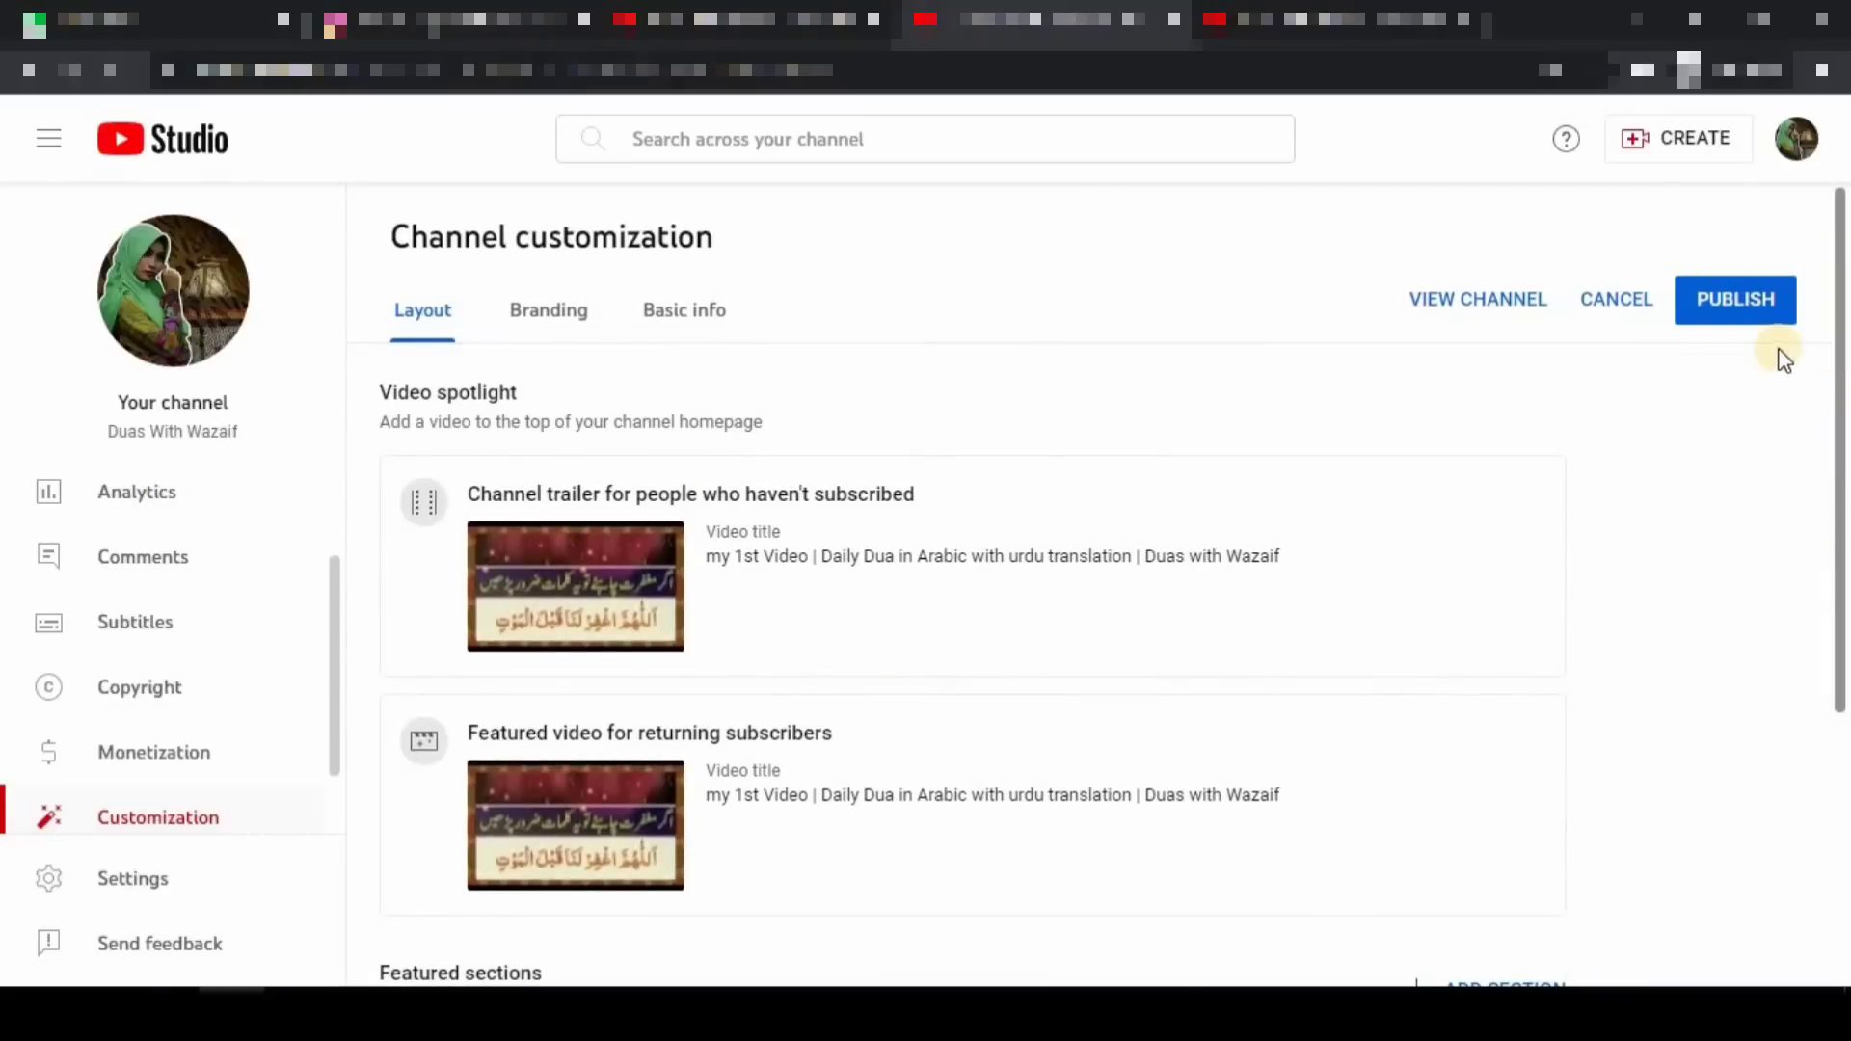
pyautogui.click(1734, 310)
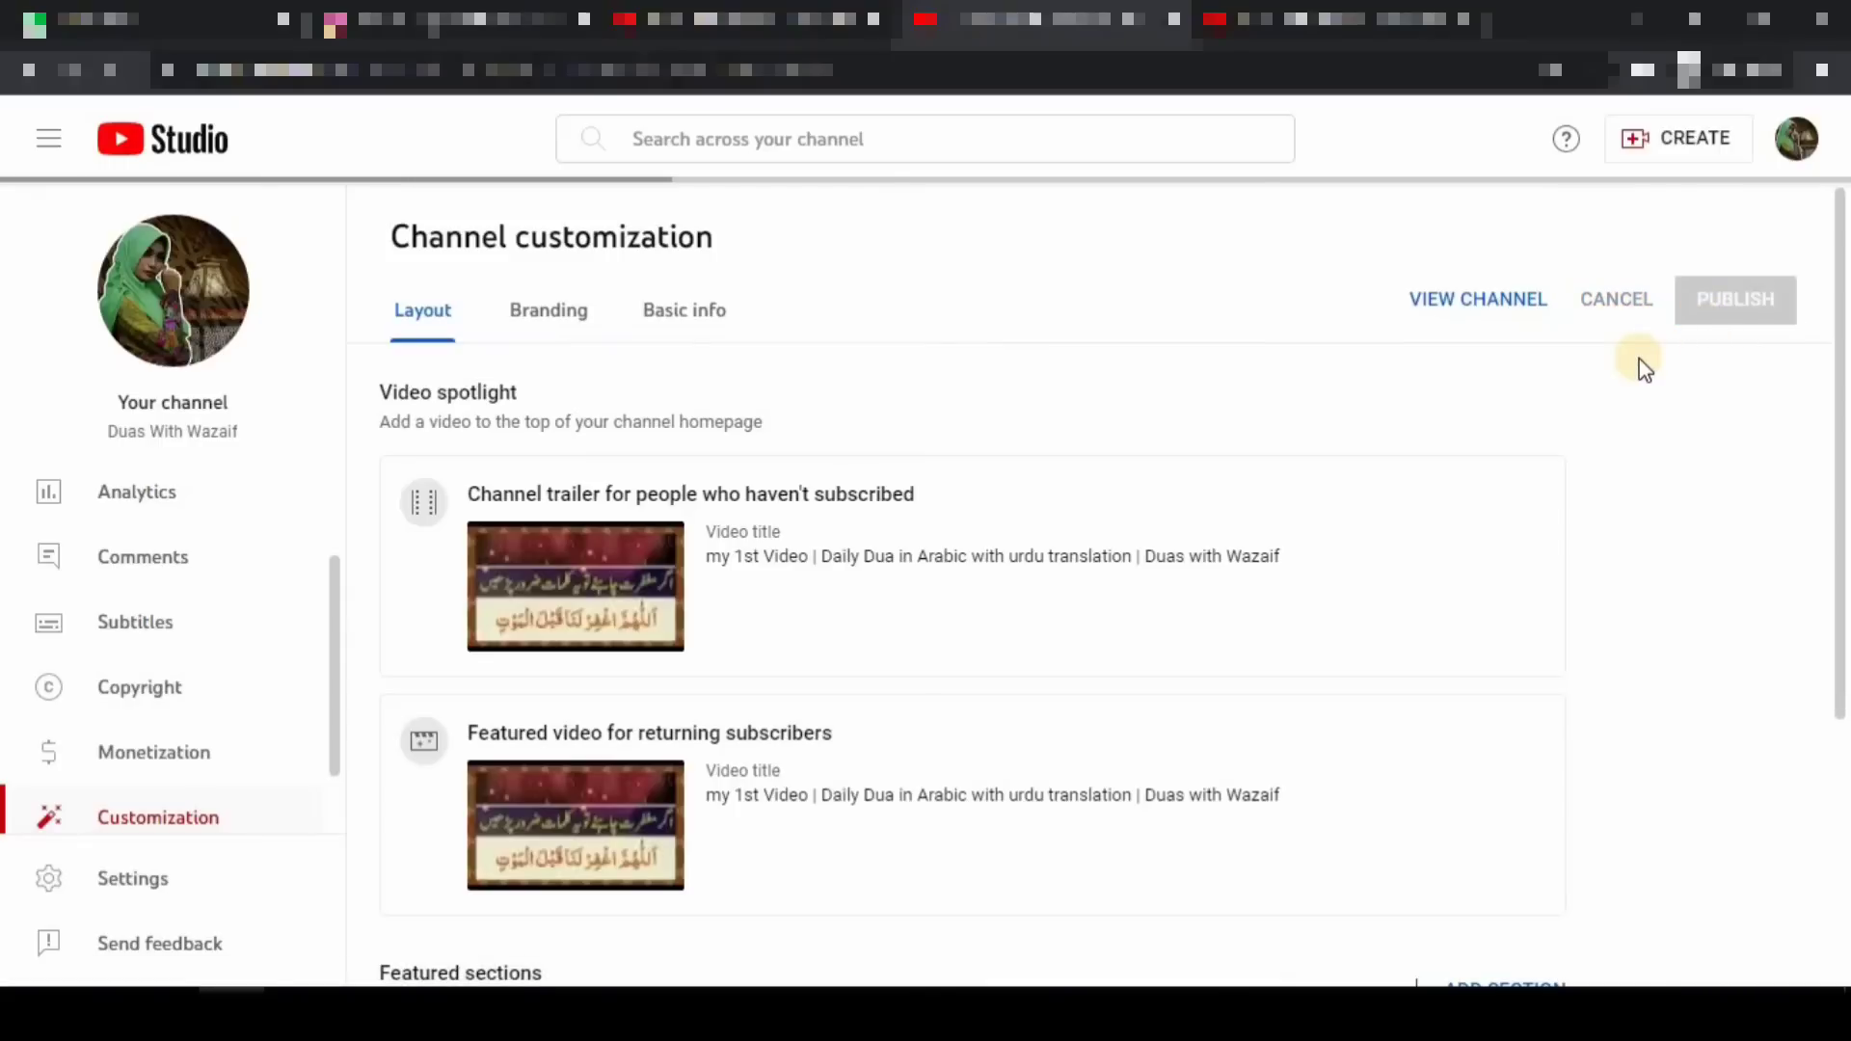
pyautogui.click(1477, 298)
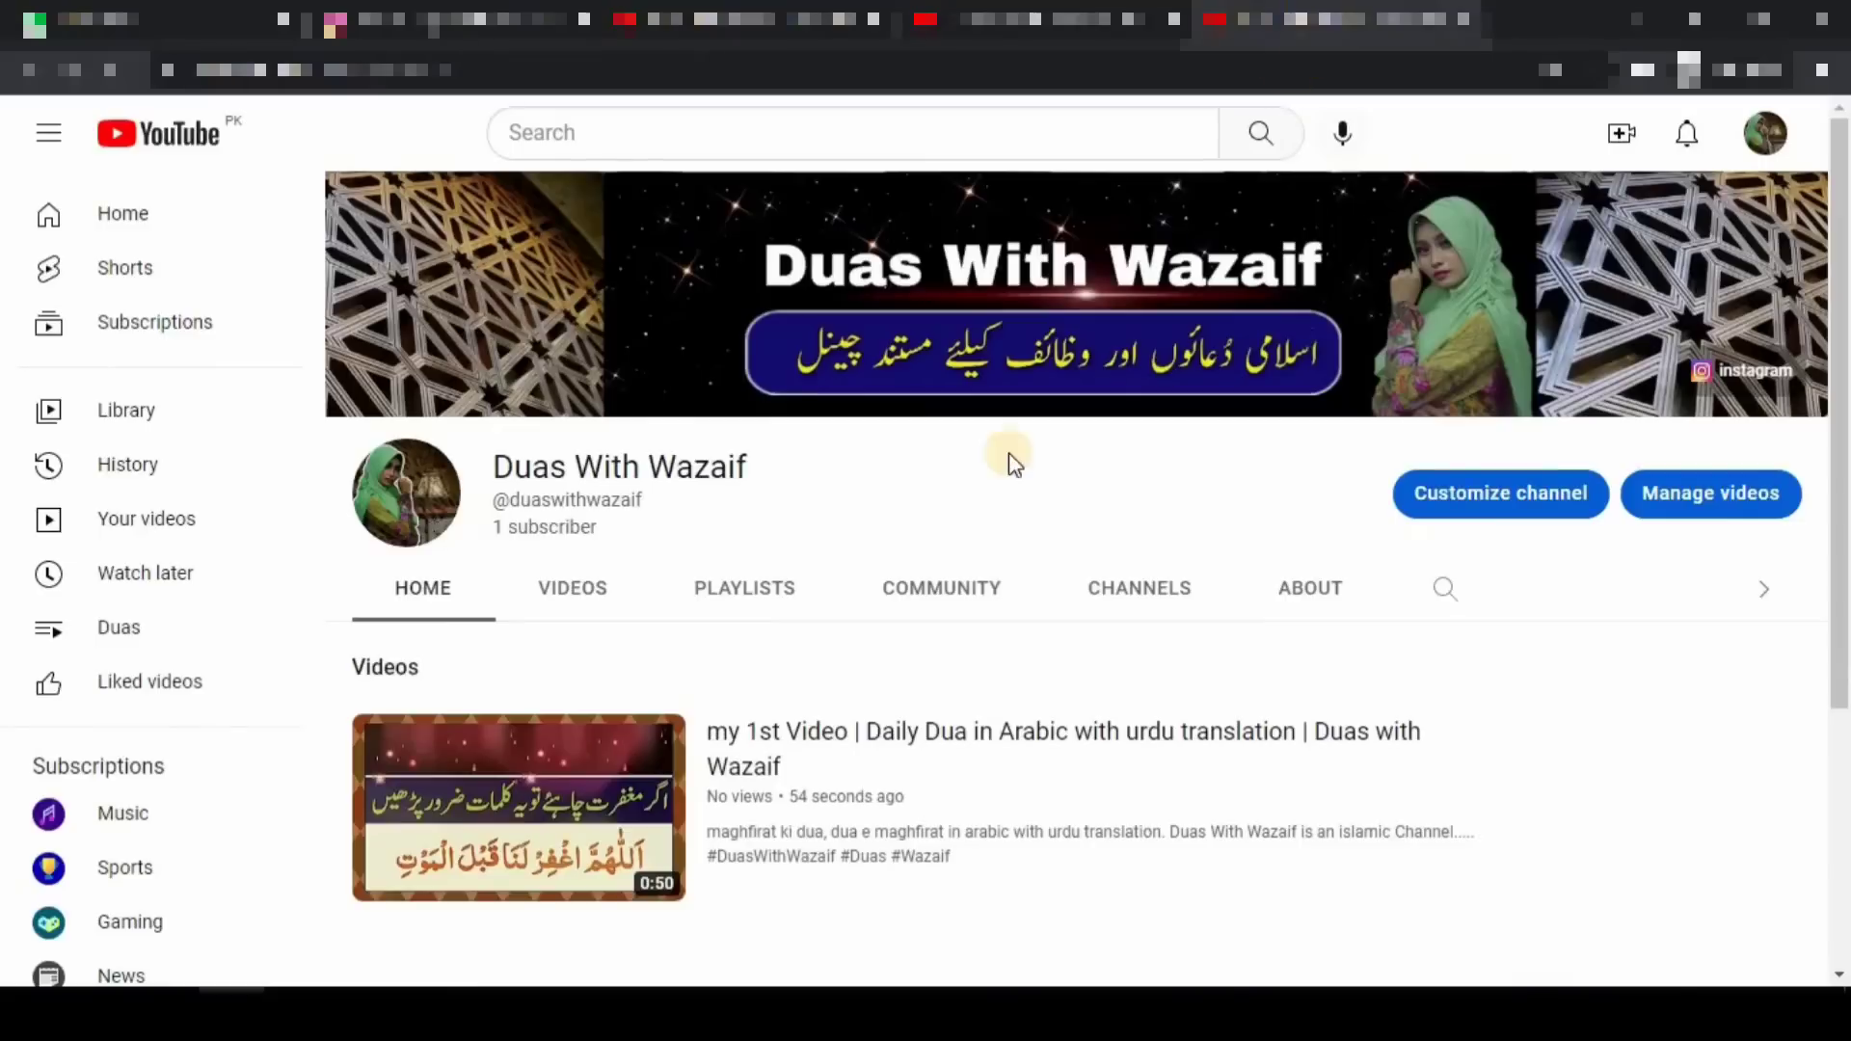
# - Refresh the channel page, pause the autoplaying trailer, and highlight it at the top of Home
pyautogui.scroll(-1, 952, 557)
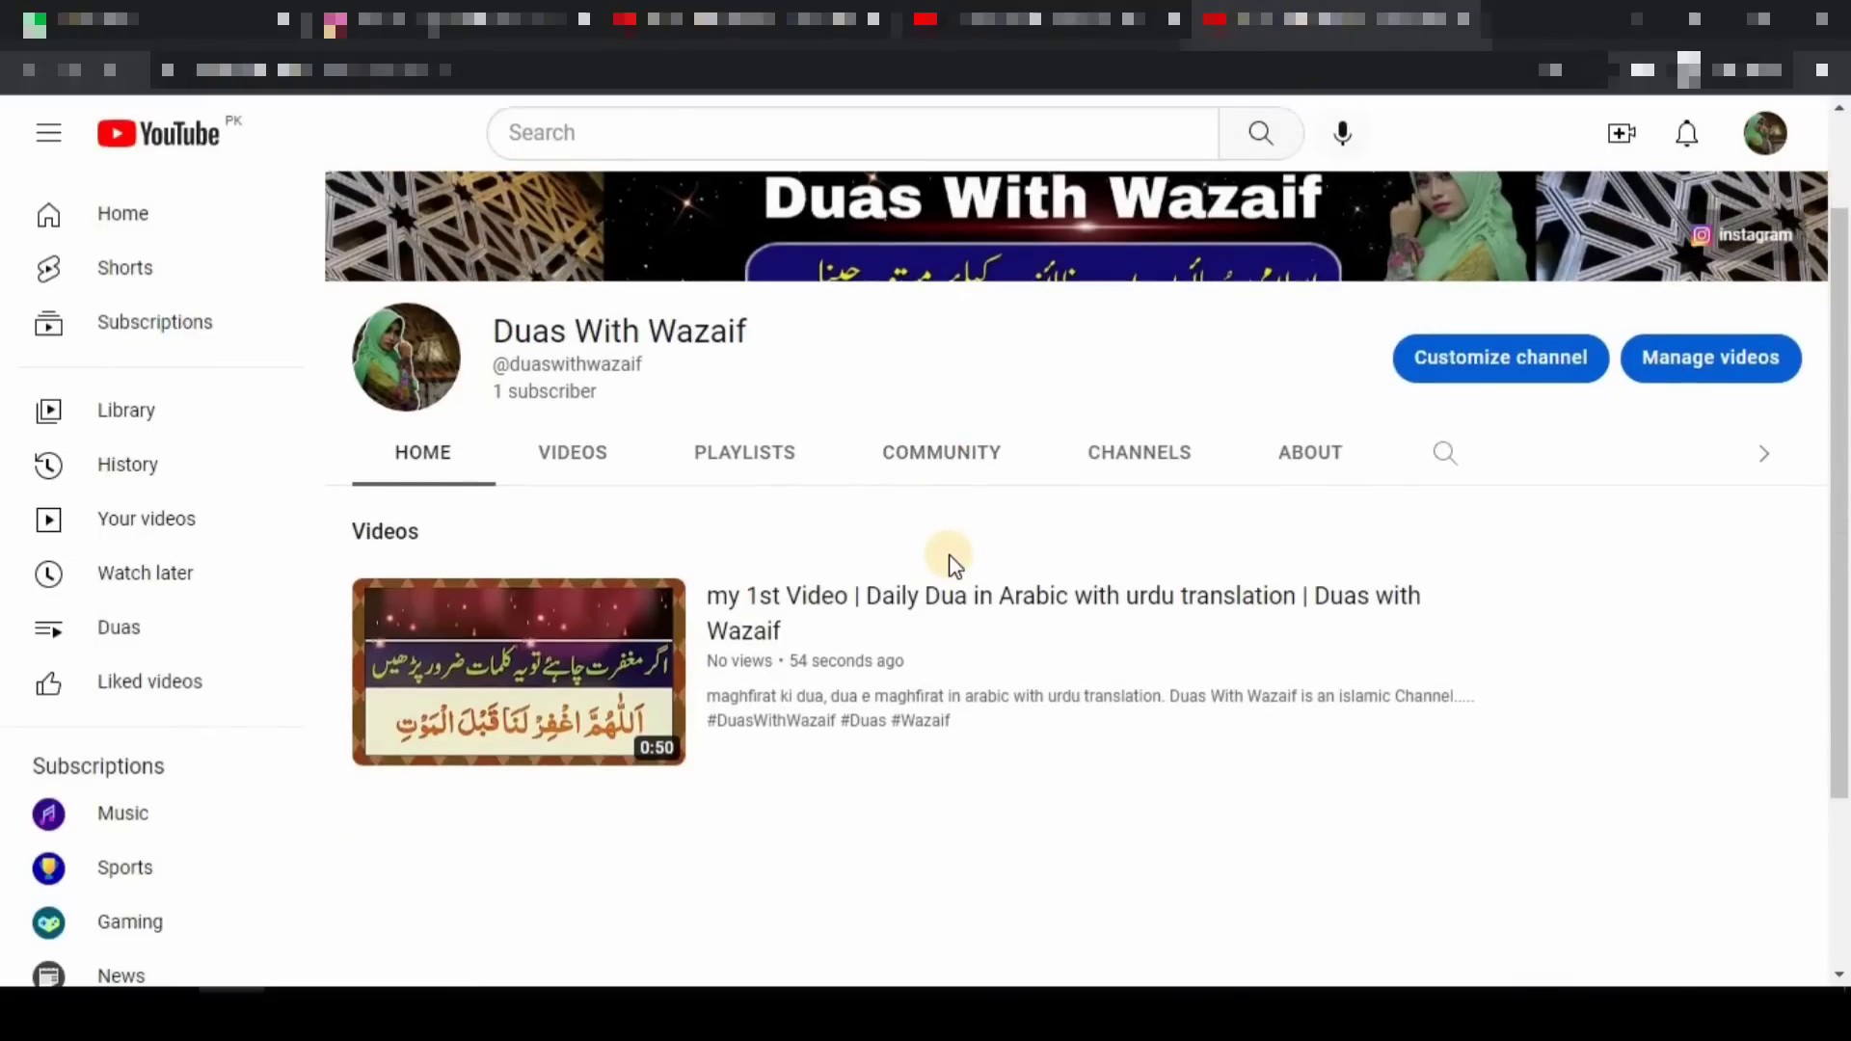
pyautogui.press('F5')
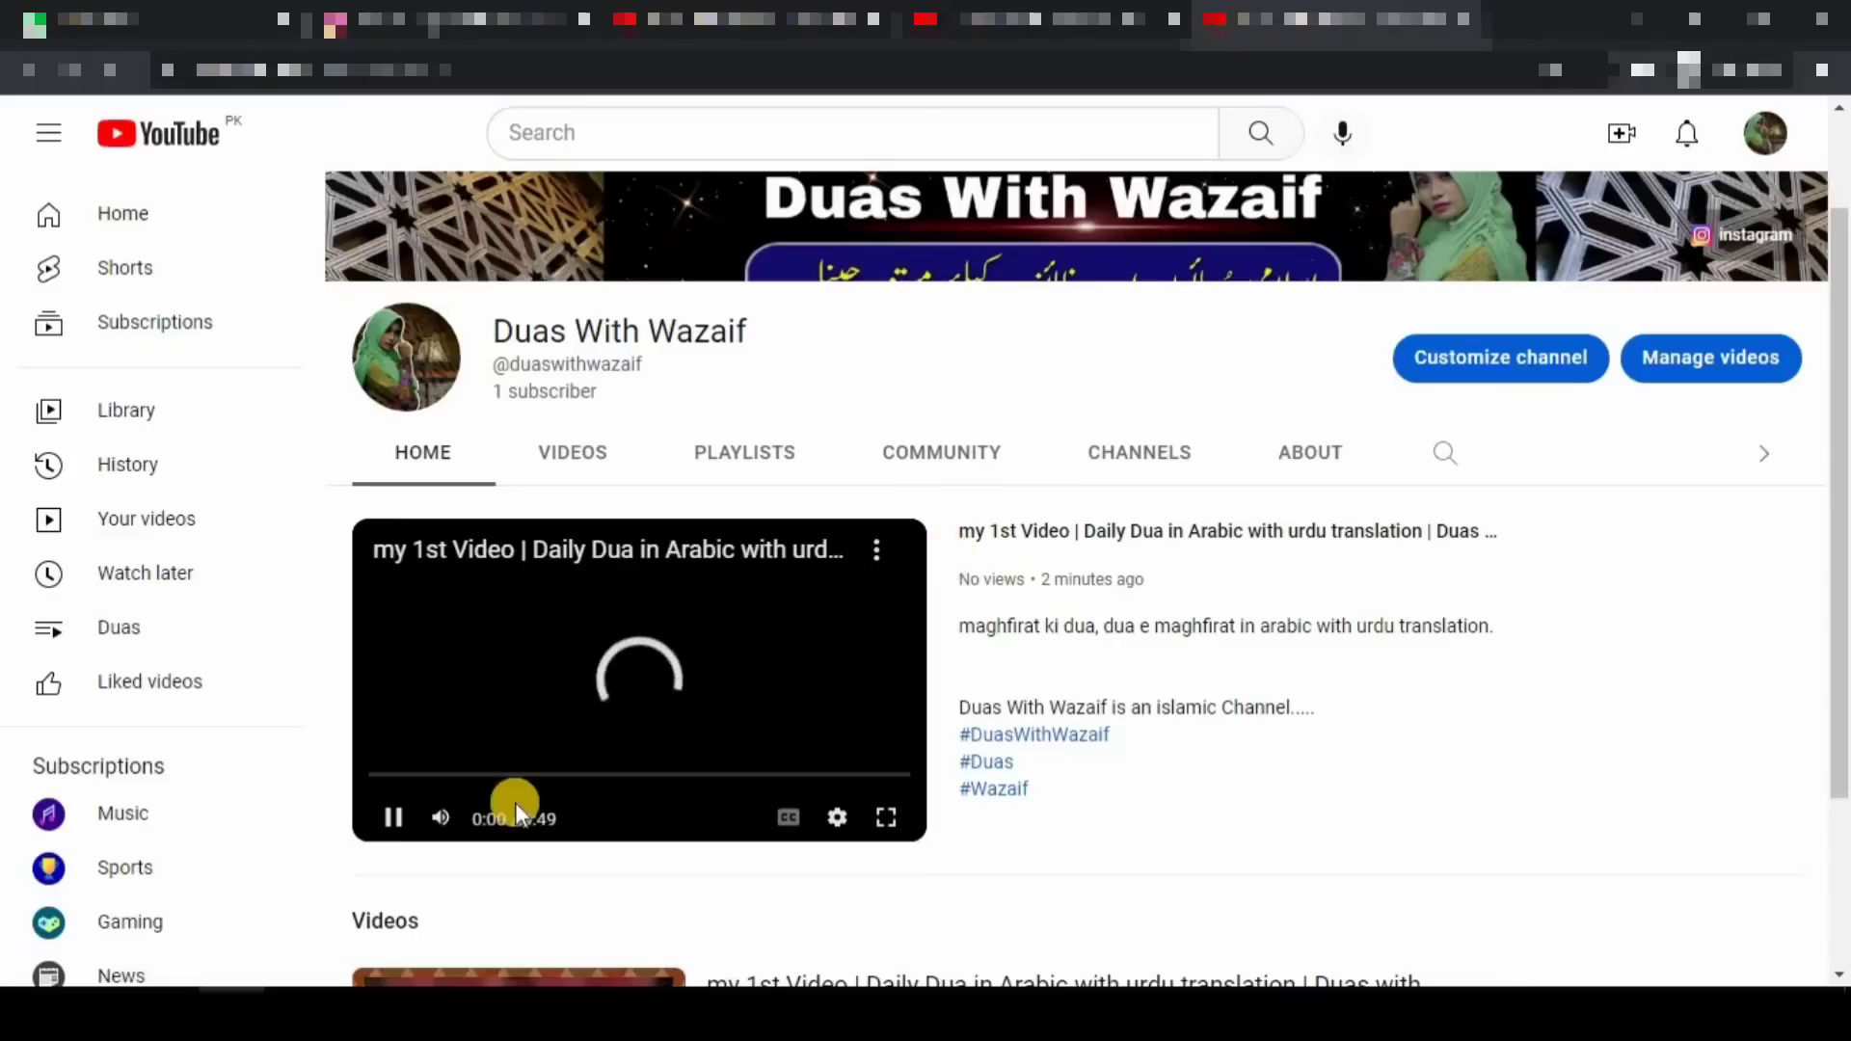
pyautogui.click(393, 818)
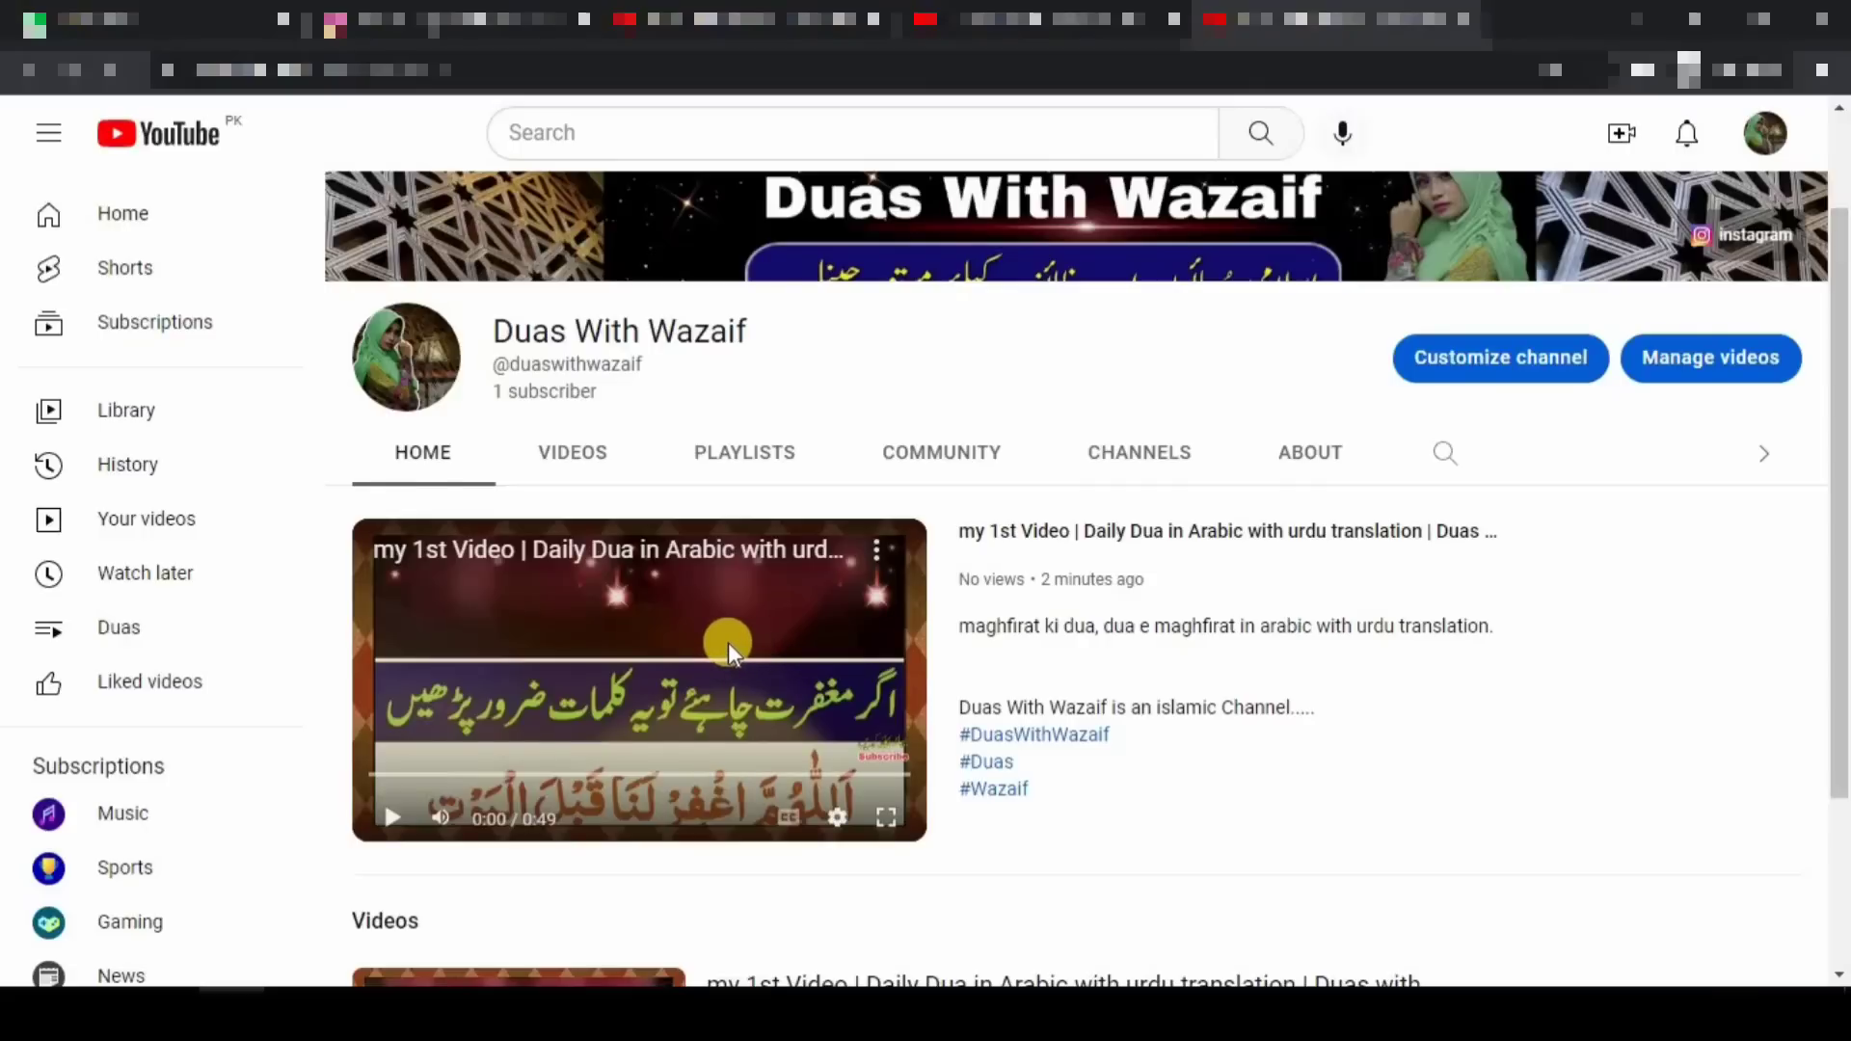
pyautogui.moveTo(315, 501)
pyautogui.mouseDown()
pyautogui.moveTo(555, 690)
pyautogui.moveTo(1012, 867)
pyautogui.mouseUp()
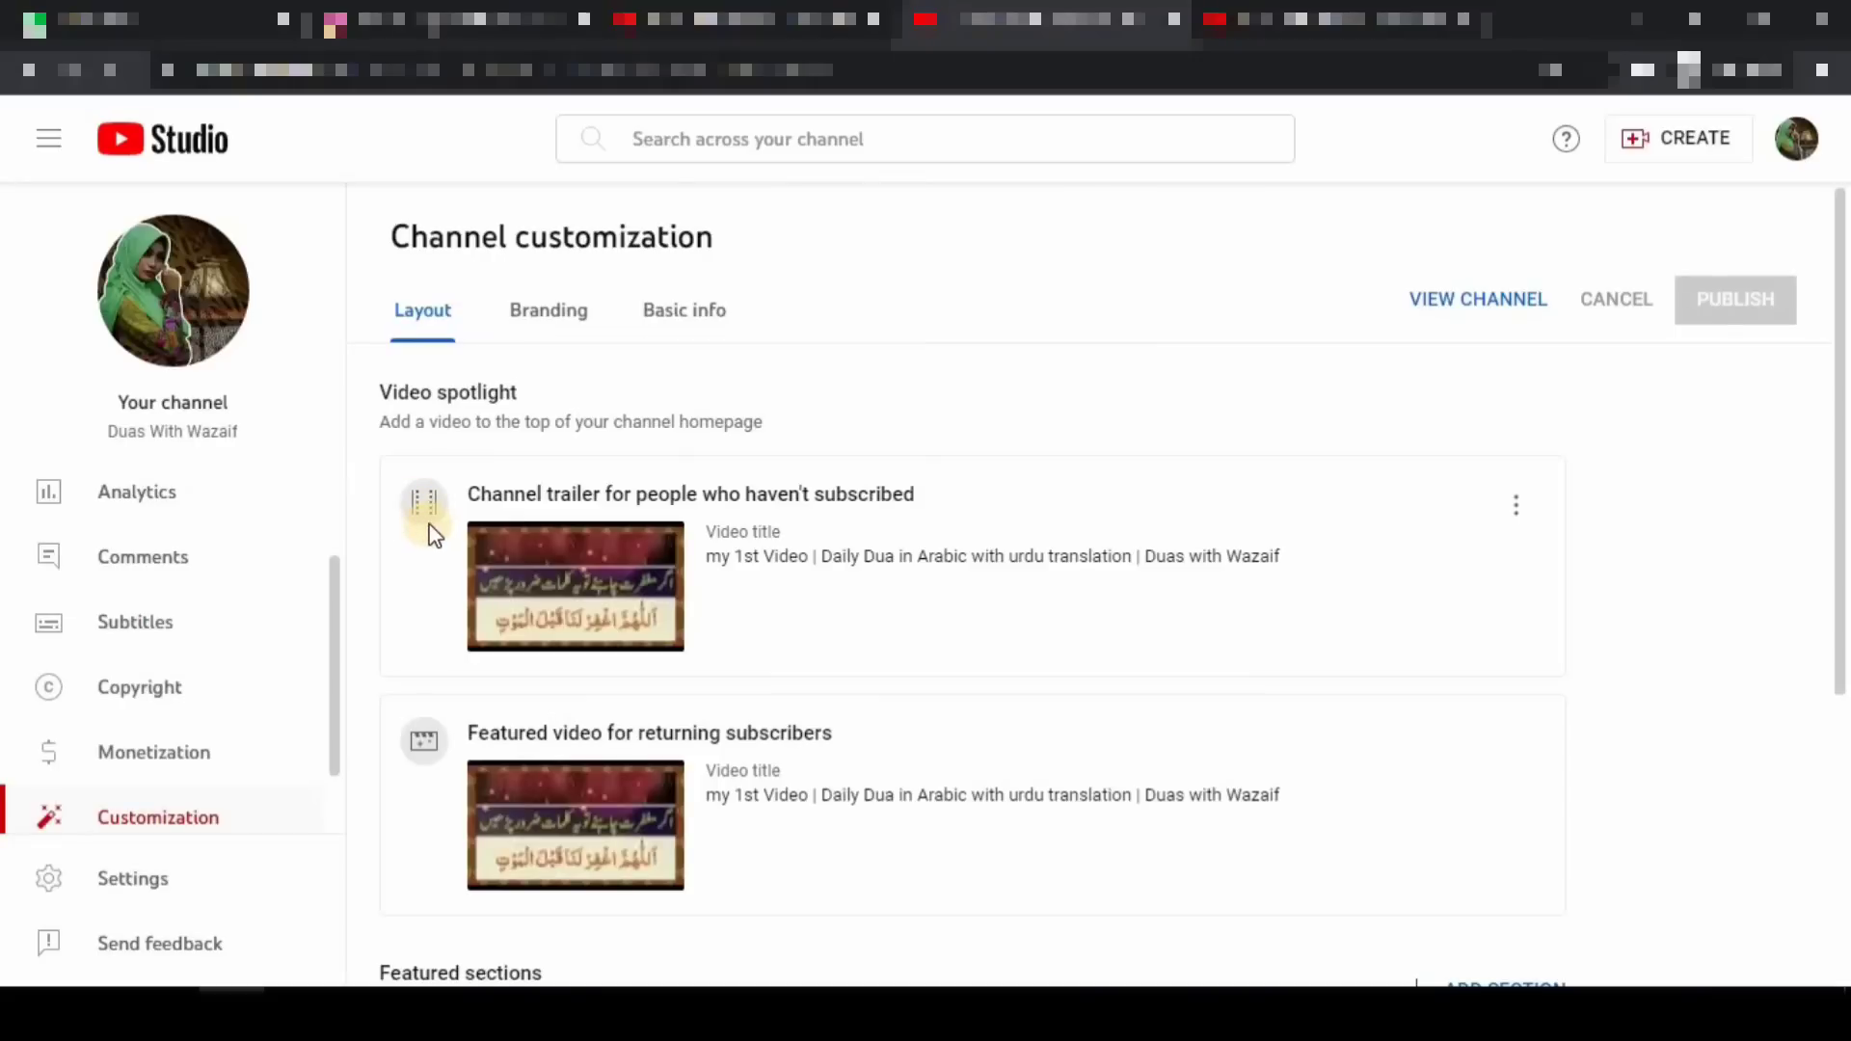
pyautogui.moveTo(380, 450)
pyautogui.mouseDown()
pyautogui.moveTo(768, 616)
pyautogui.moveTo(1051, 665)
pyautogui.moveTo(1275, 682)
pyautogui.moveTo(1358, 664)
pyautogui.mouseUp()
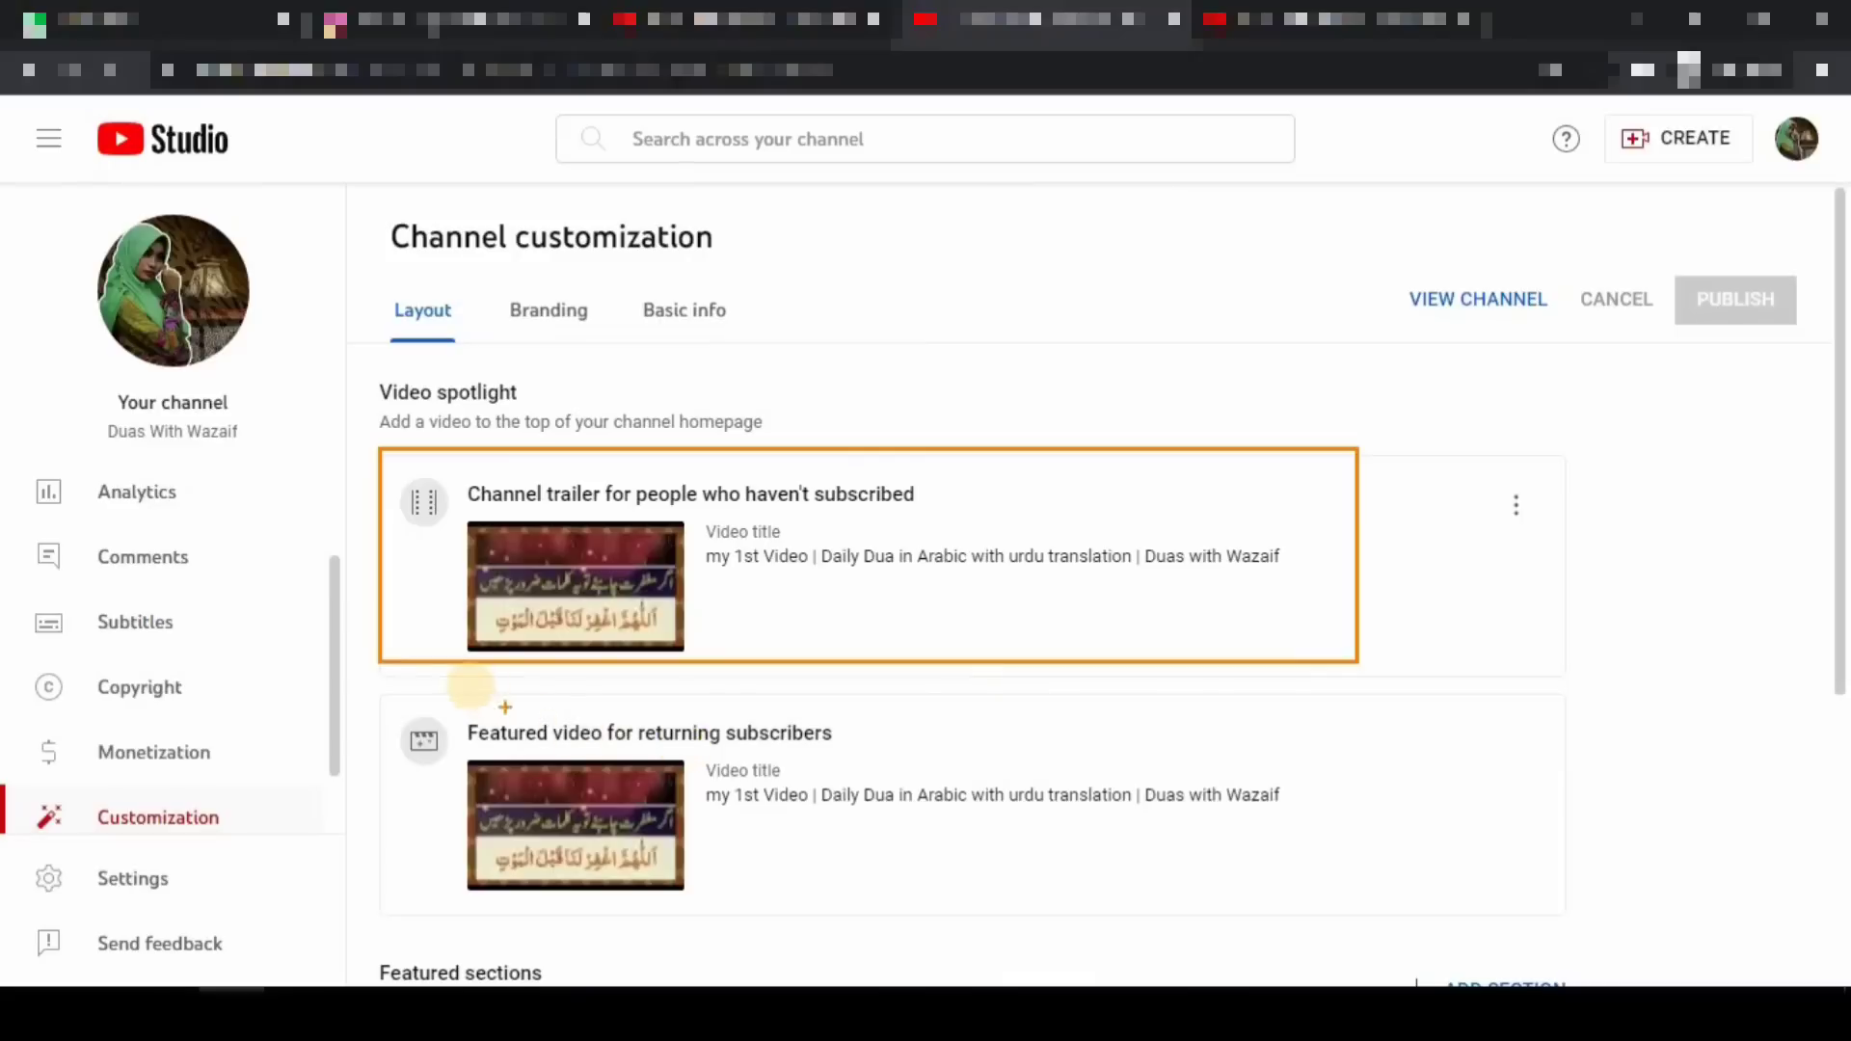
pyautogui.moveTo(359, 697)
pyautogui.mouseDown()
pyautogui.moveTo(599, 827)
pyautogui.moveTo(967, 909)
pyautogui.moveTo(1335, 931)
pyautogui.mouseUp()
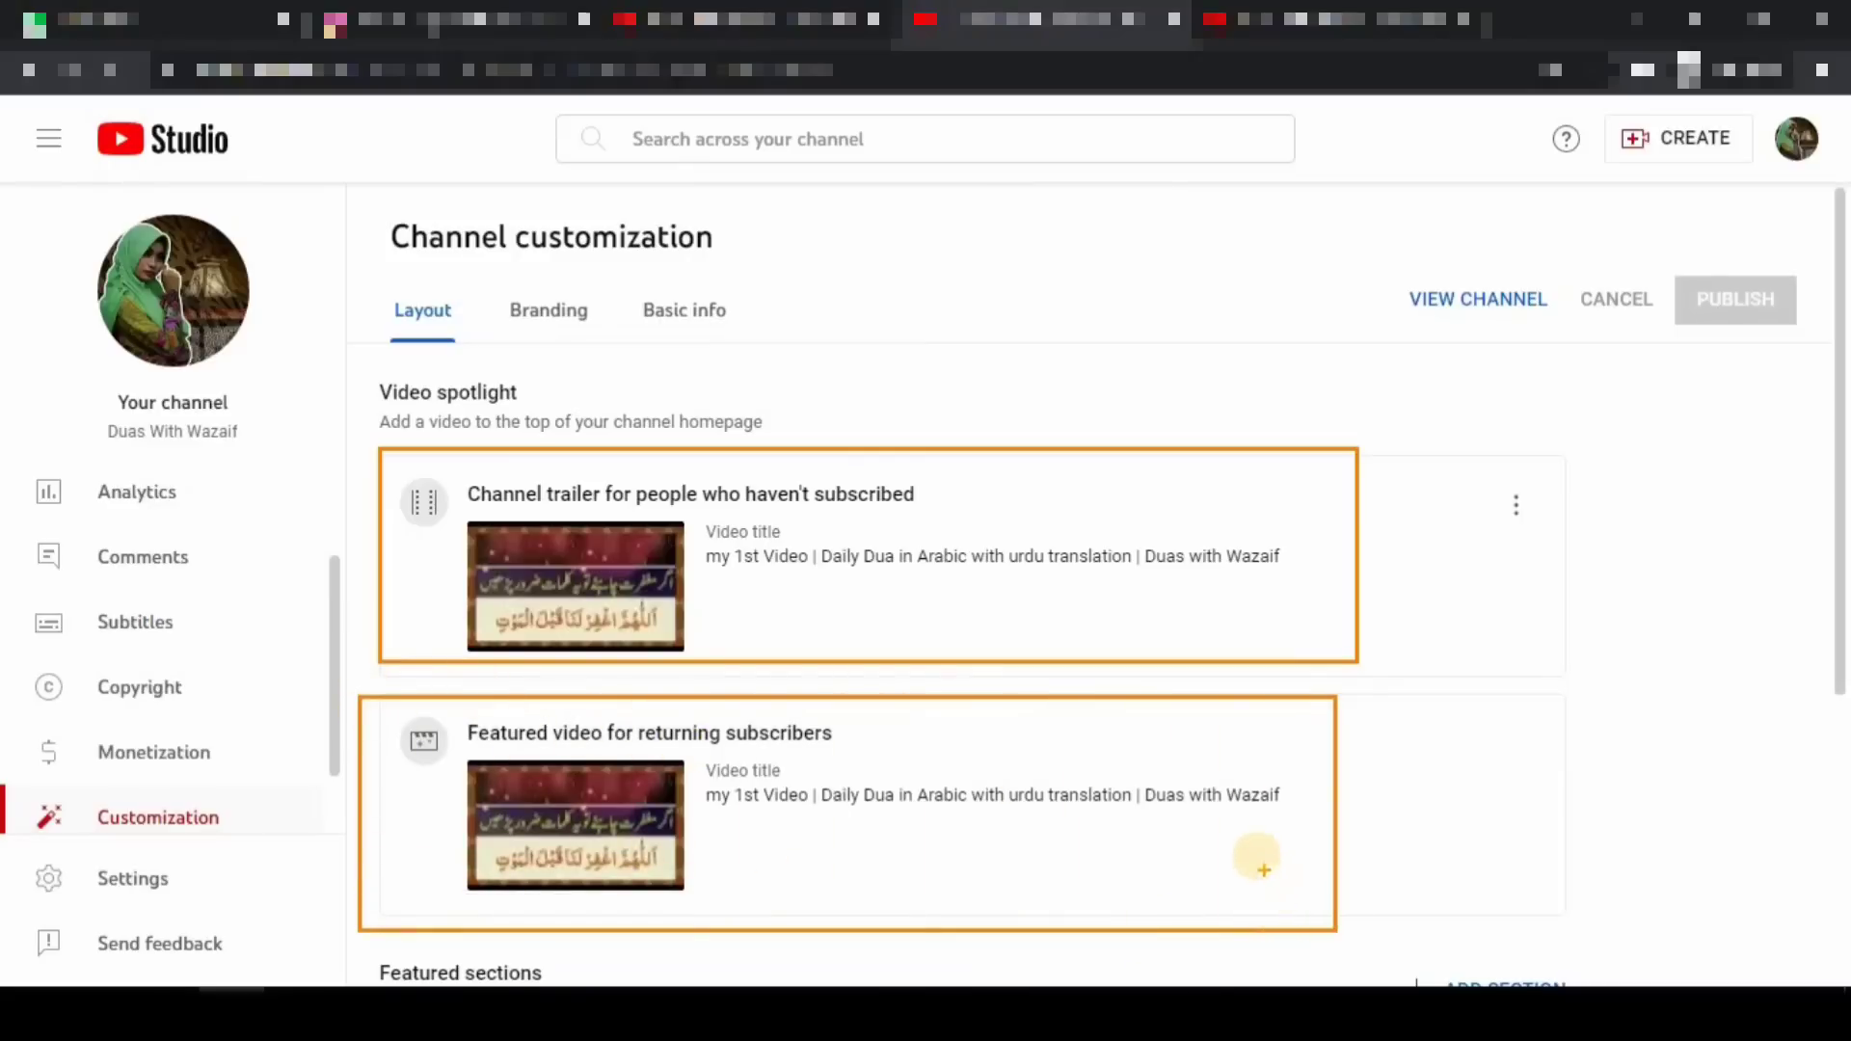
pyautogui.press('Escape')
pyautogui.click(1272, 19)
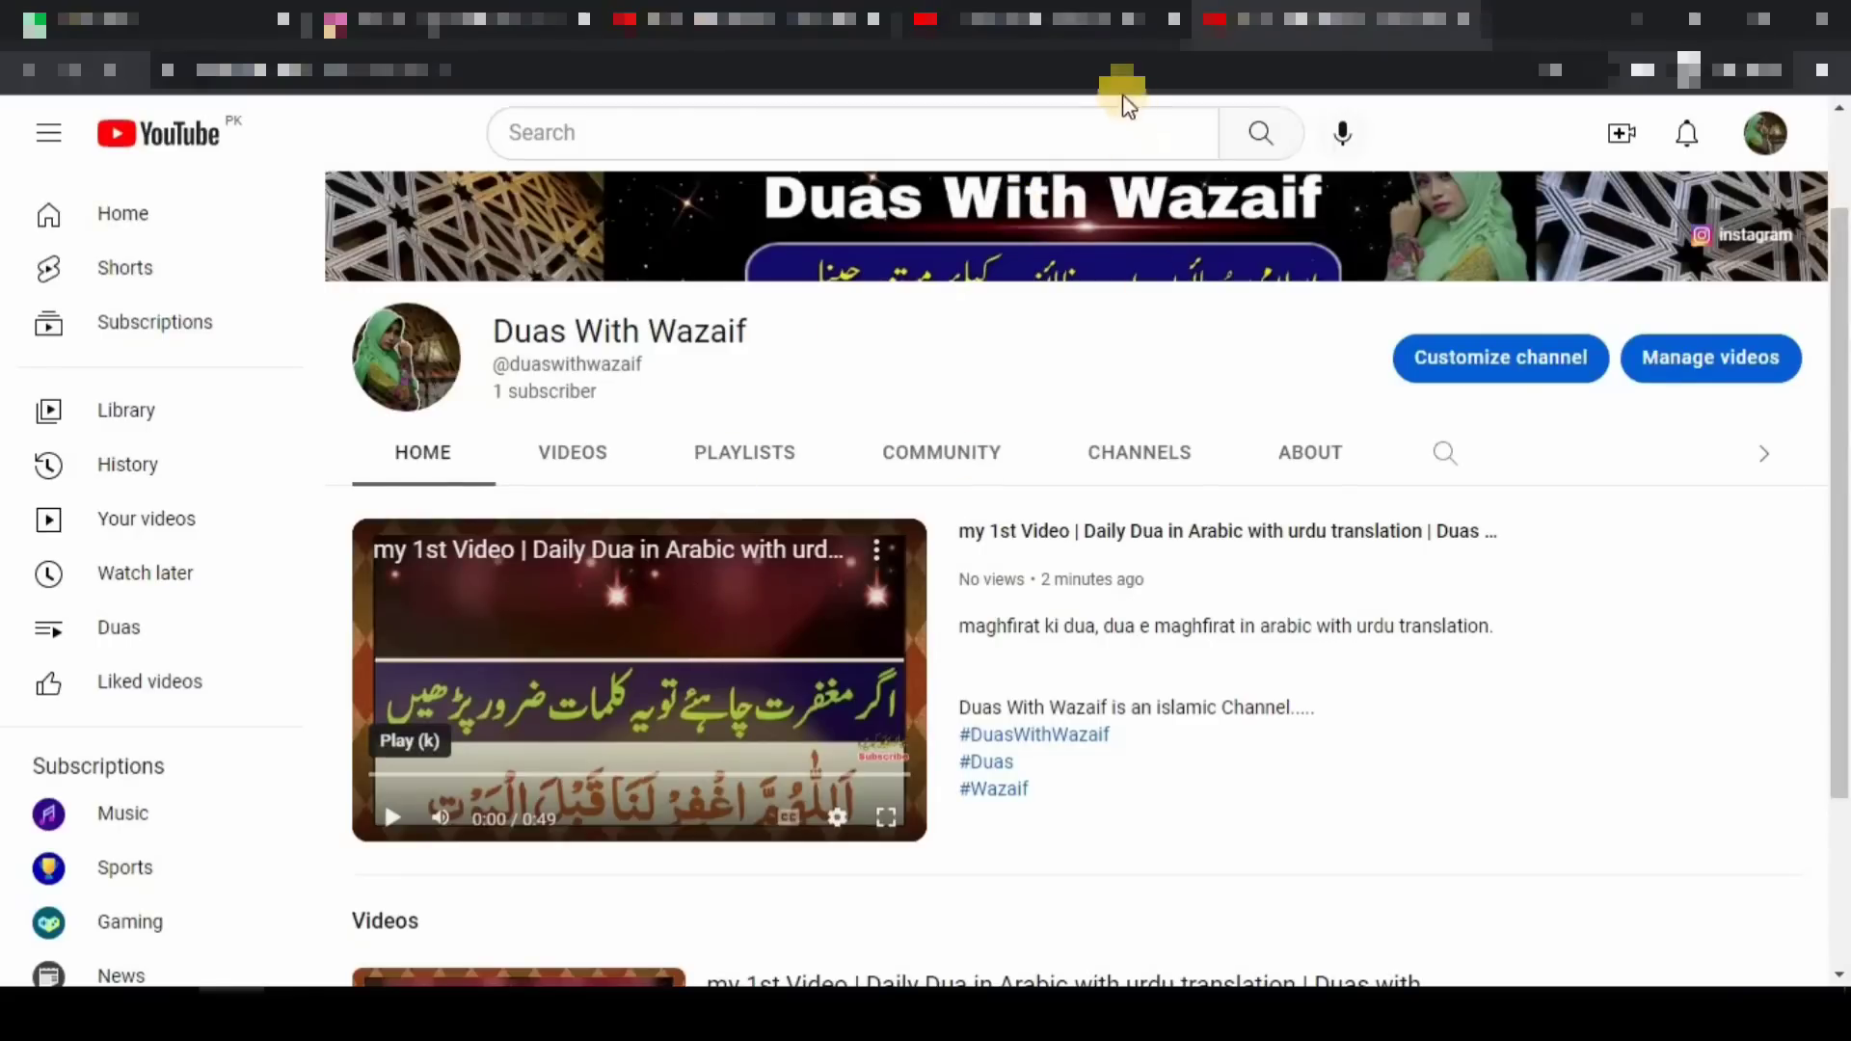
pyautogui.click(1060, 21)
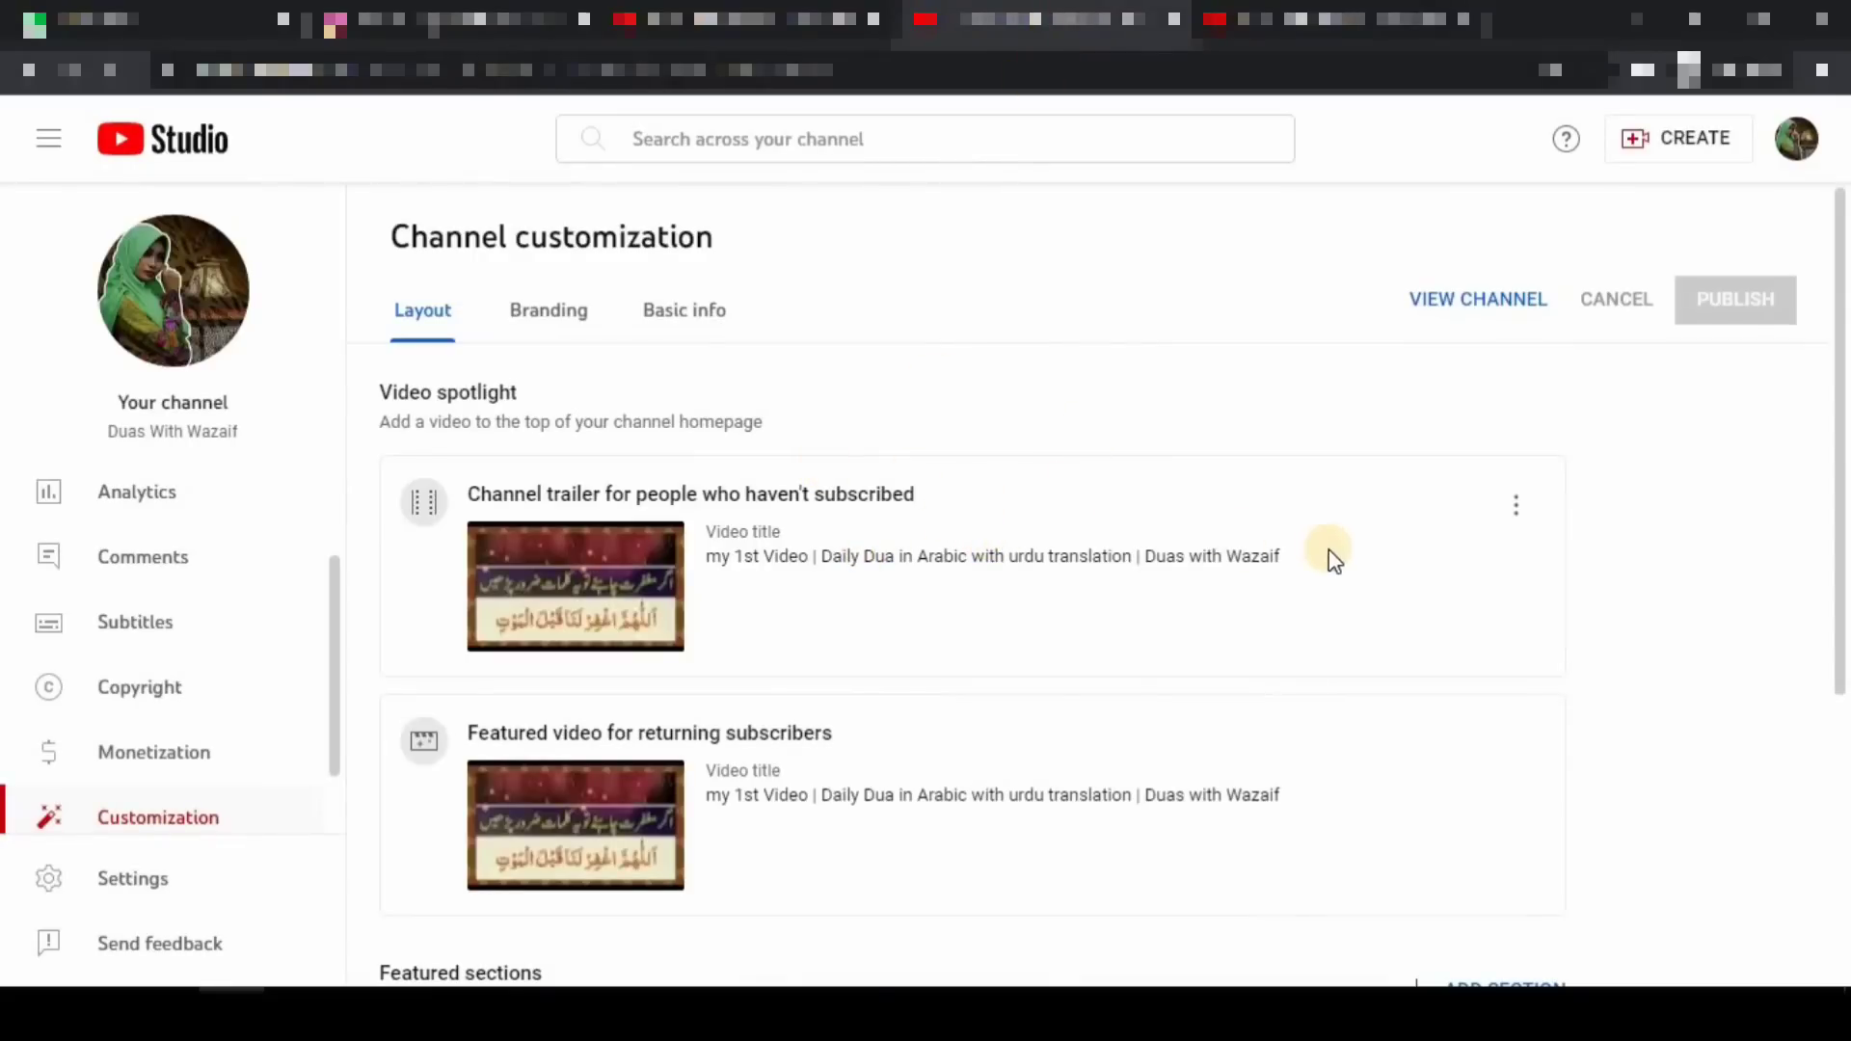
pyautogui.click(1509, 512)
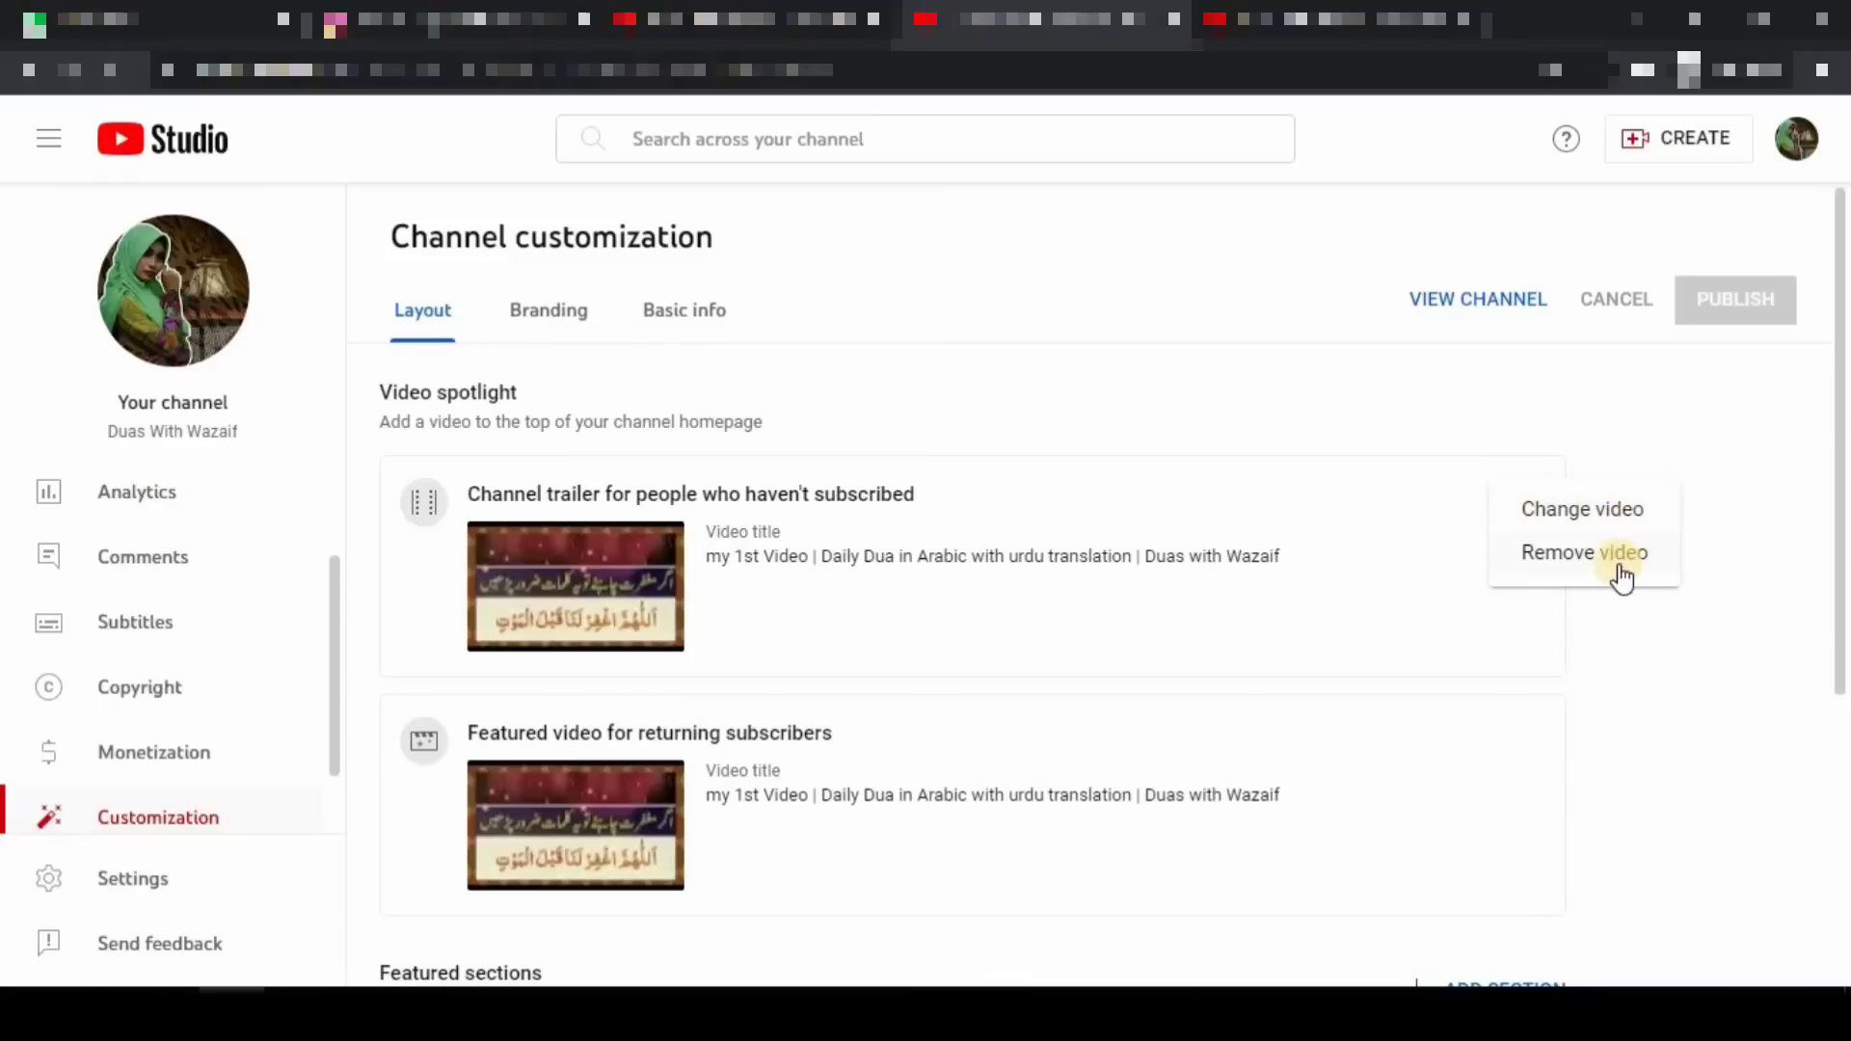
pyautogui.click(1633, 694)
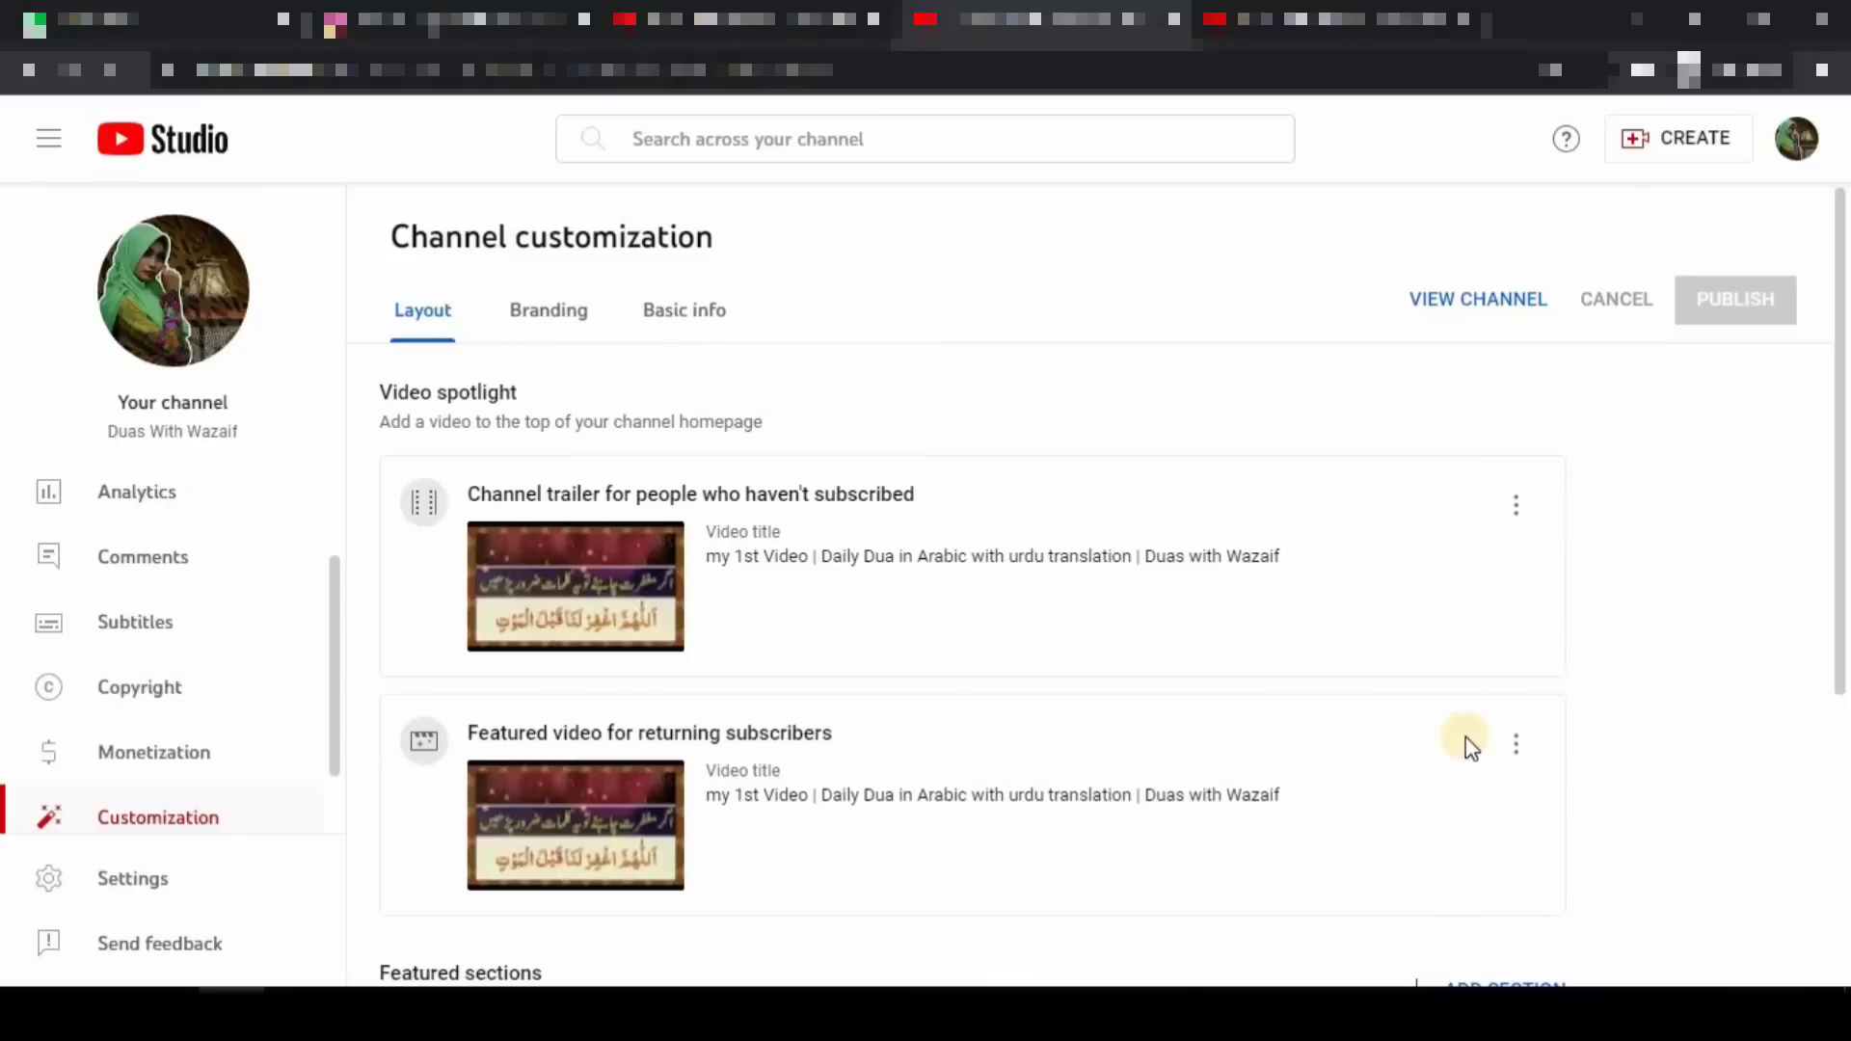
pyautogui.click(1519, 745)
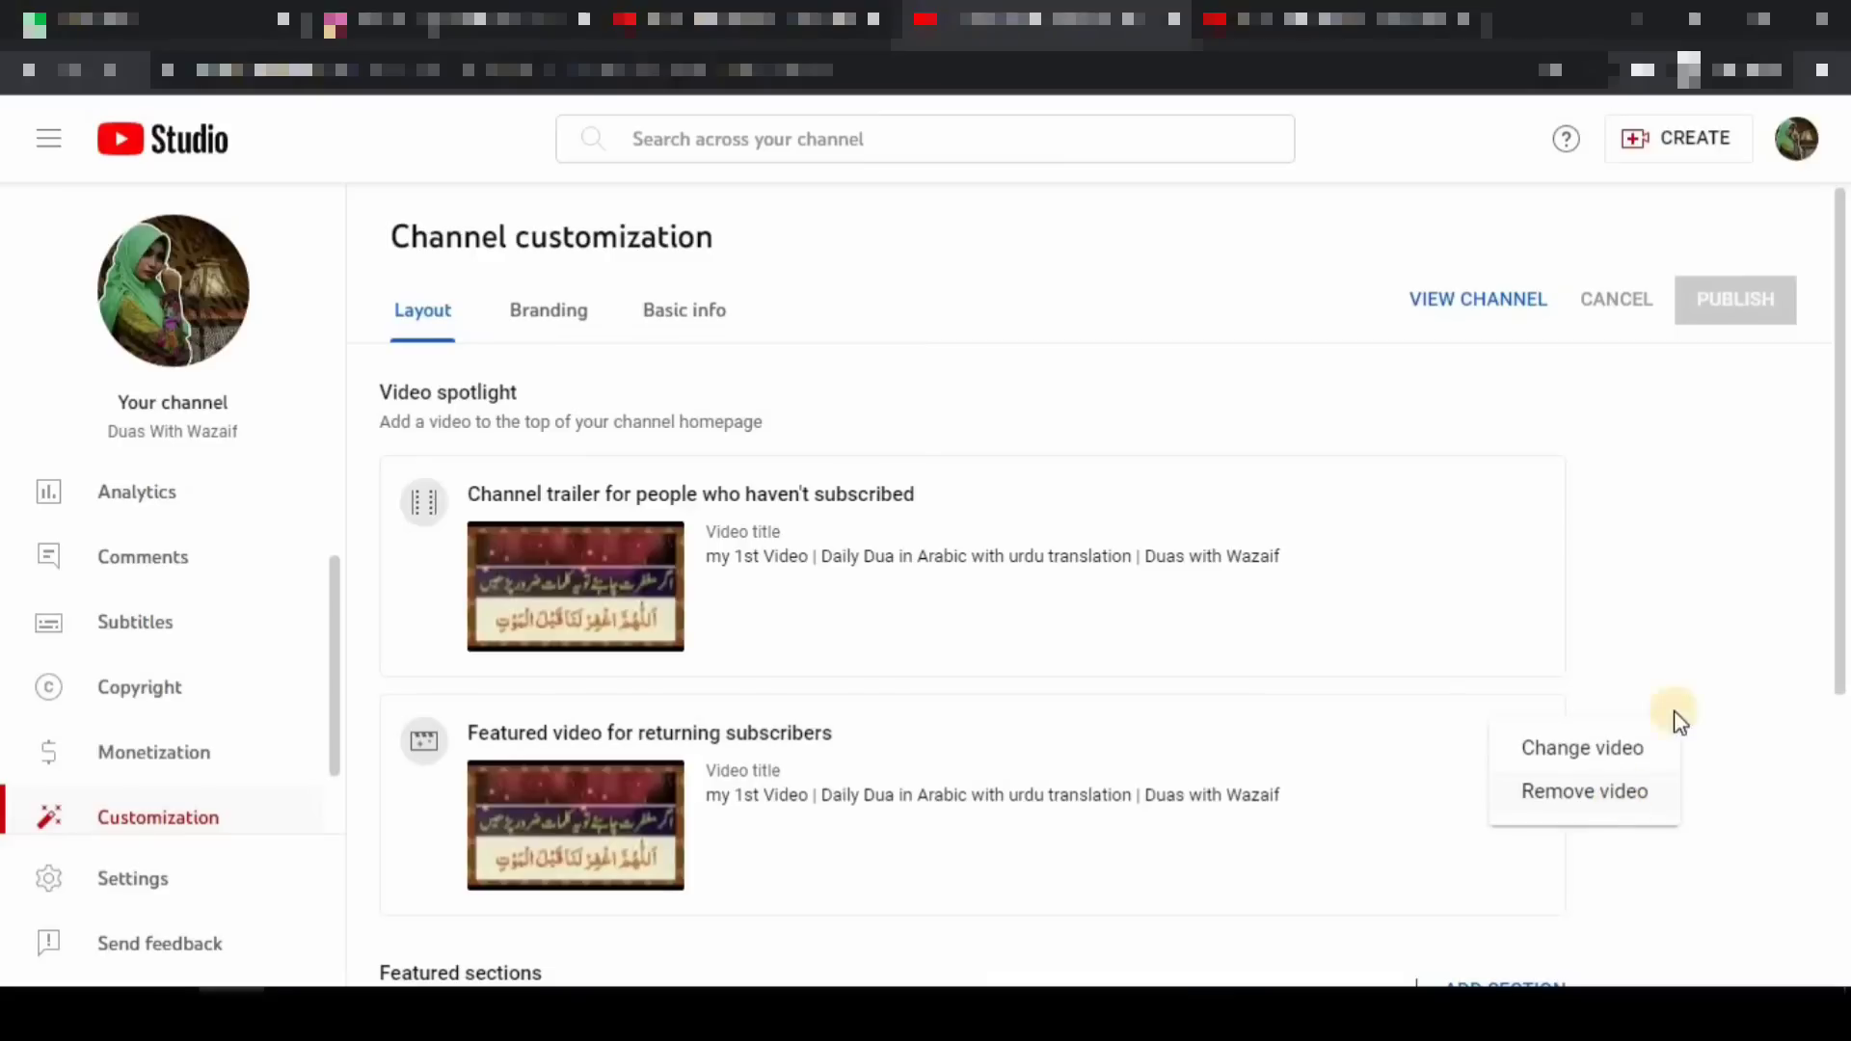
pyautogui.click(1651, 543)
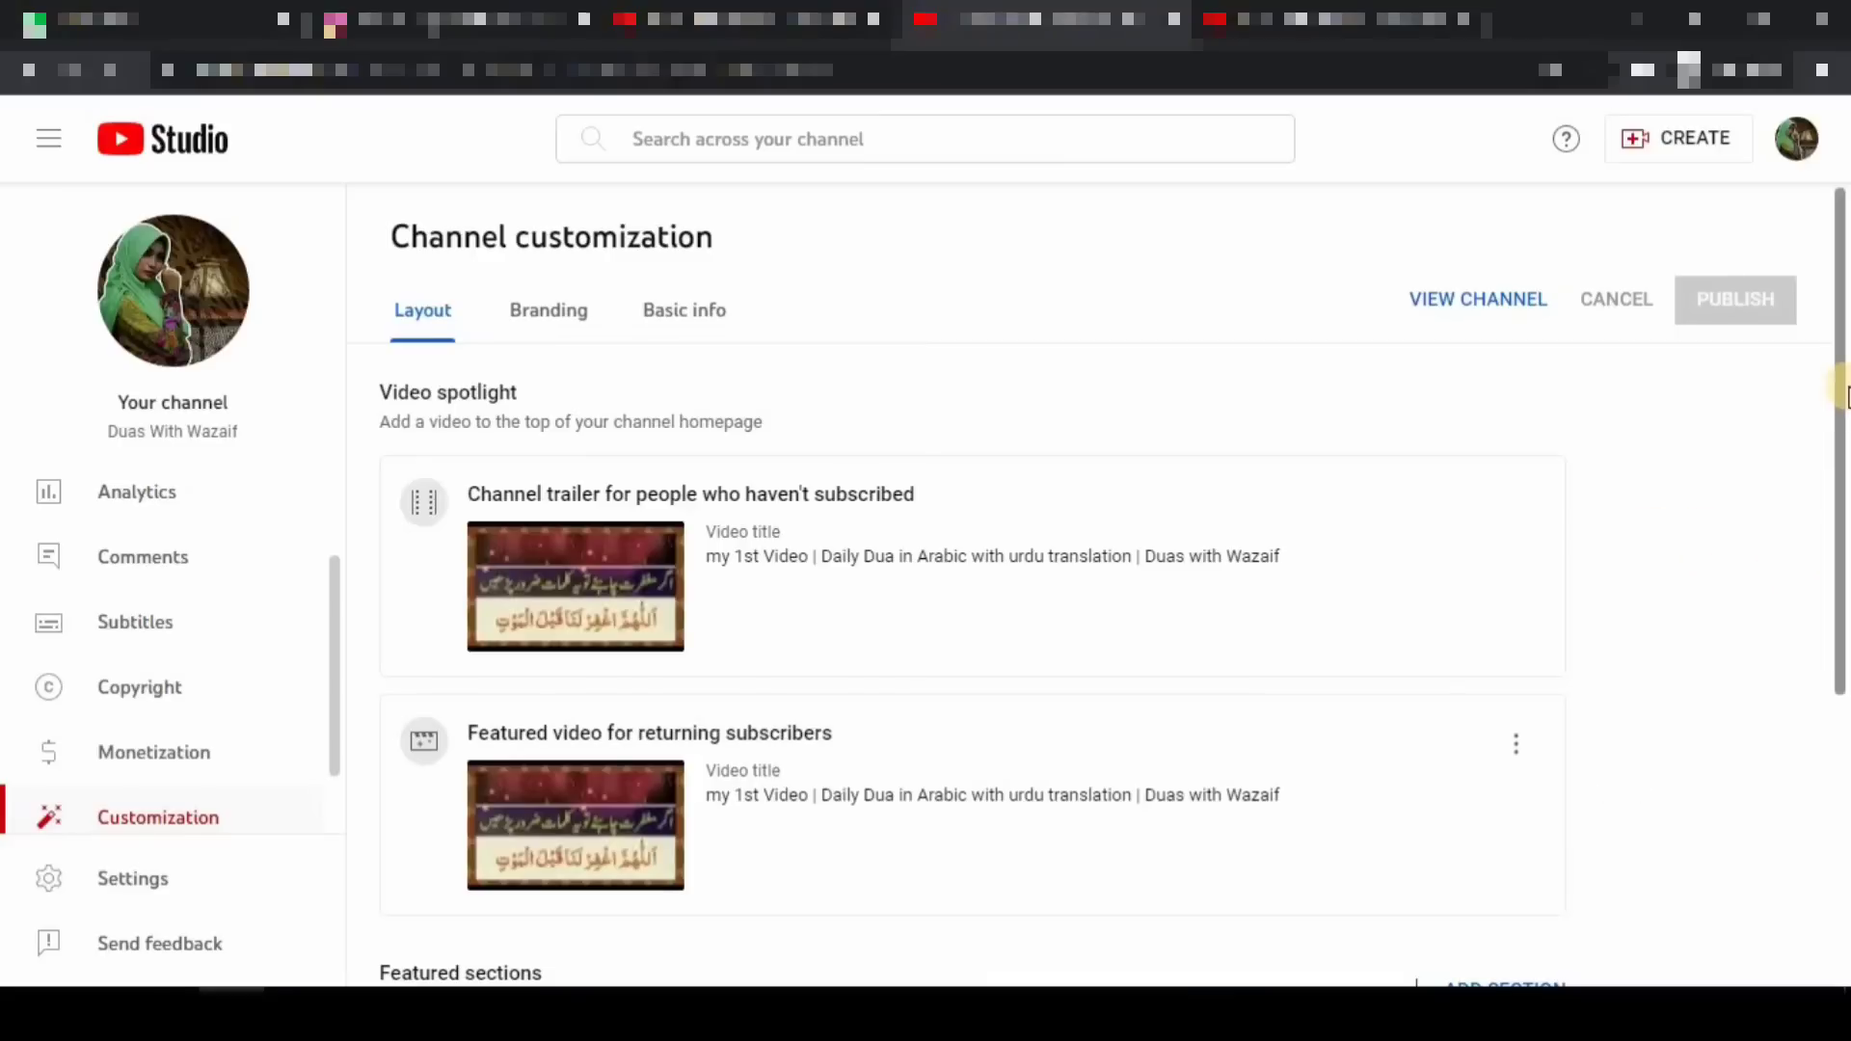
pyautogui.moveTo(1841, 390); pyautogui.dragTo(1839, 733)
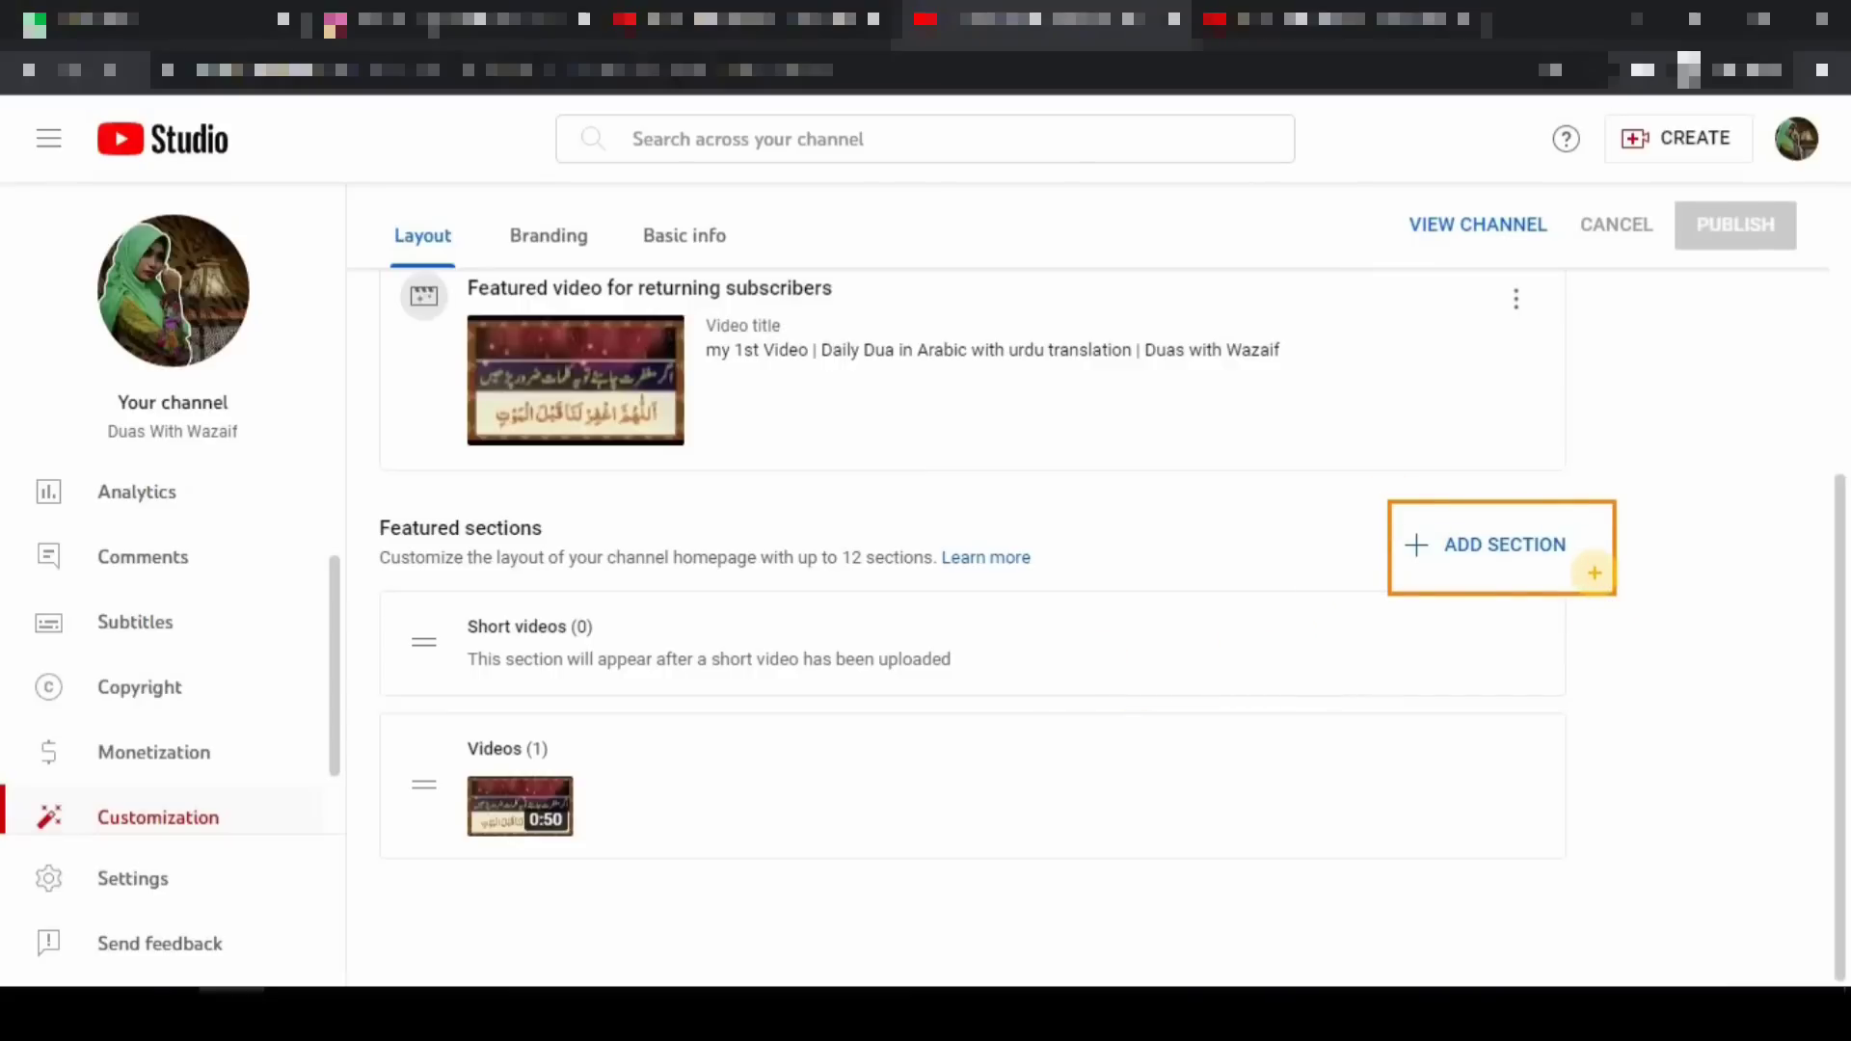
# - Add a Popular videos section and a Multiple playlists section containing the Duas playlist
pyautogui.click(1502, 557)
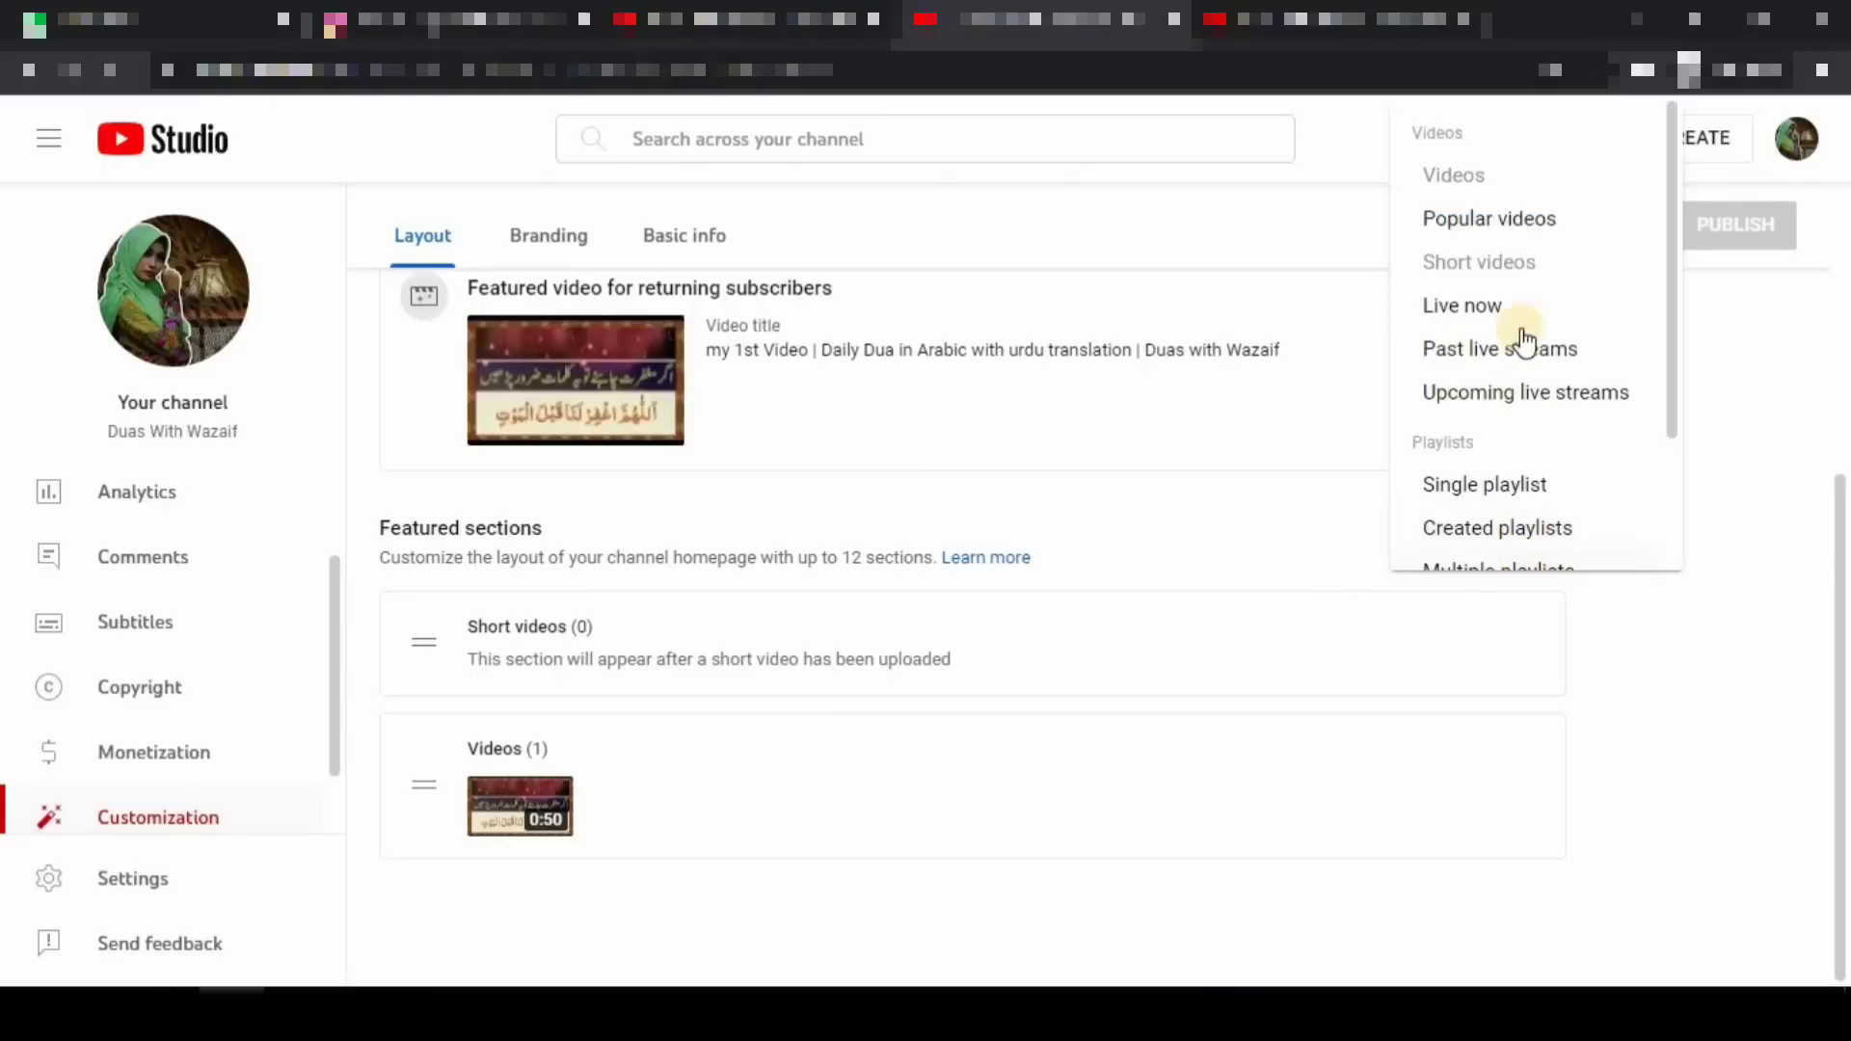
pyautogui.click(1524, 231)
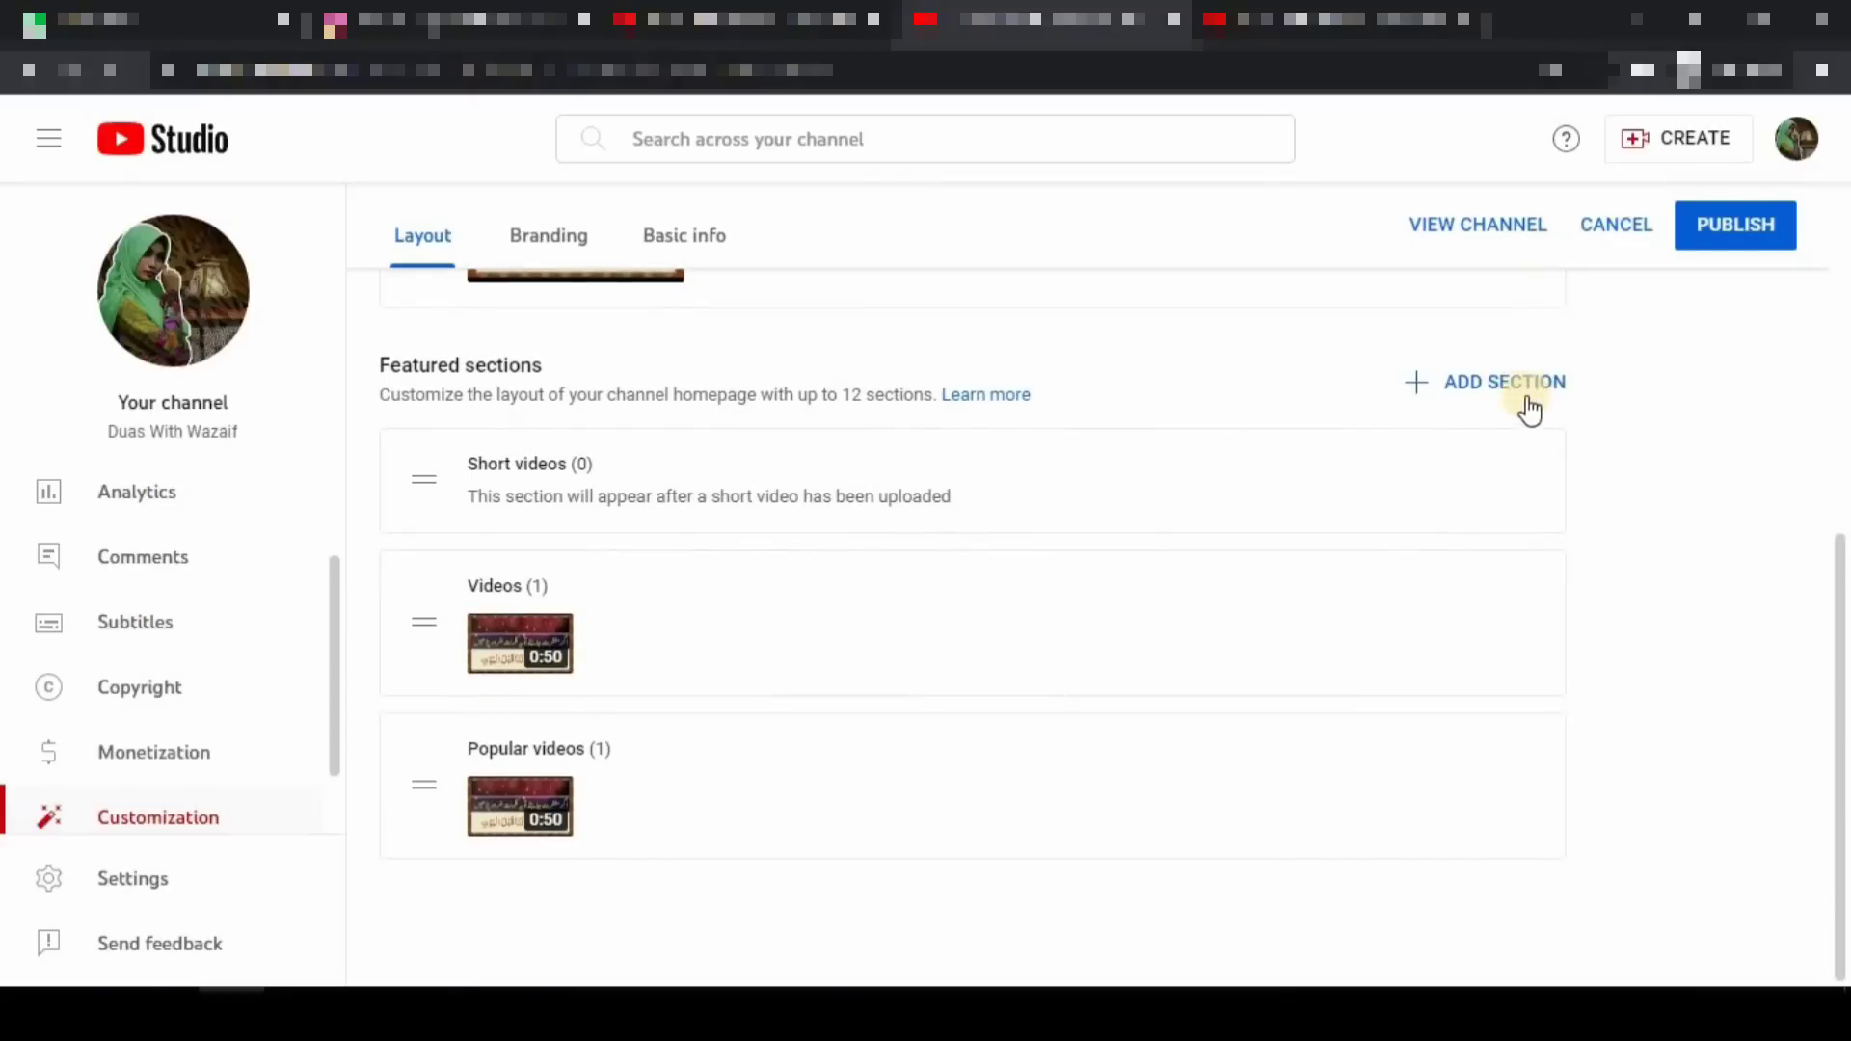
pyautogui.click(1518, 384)
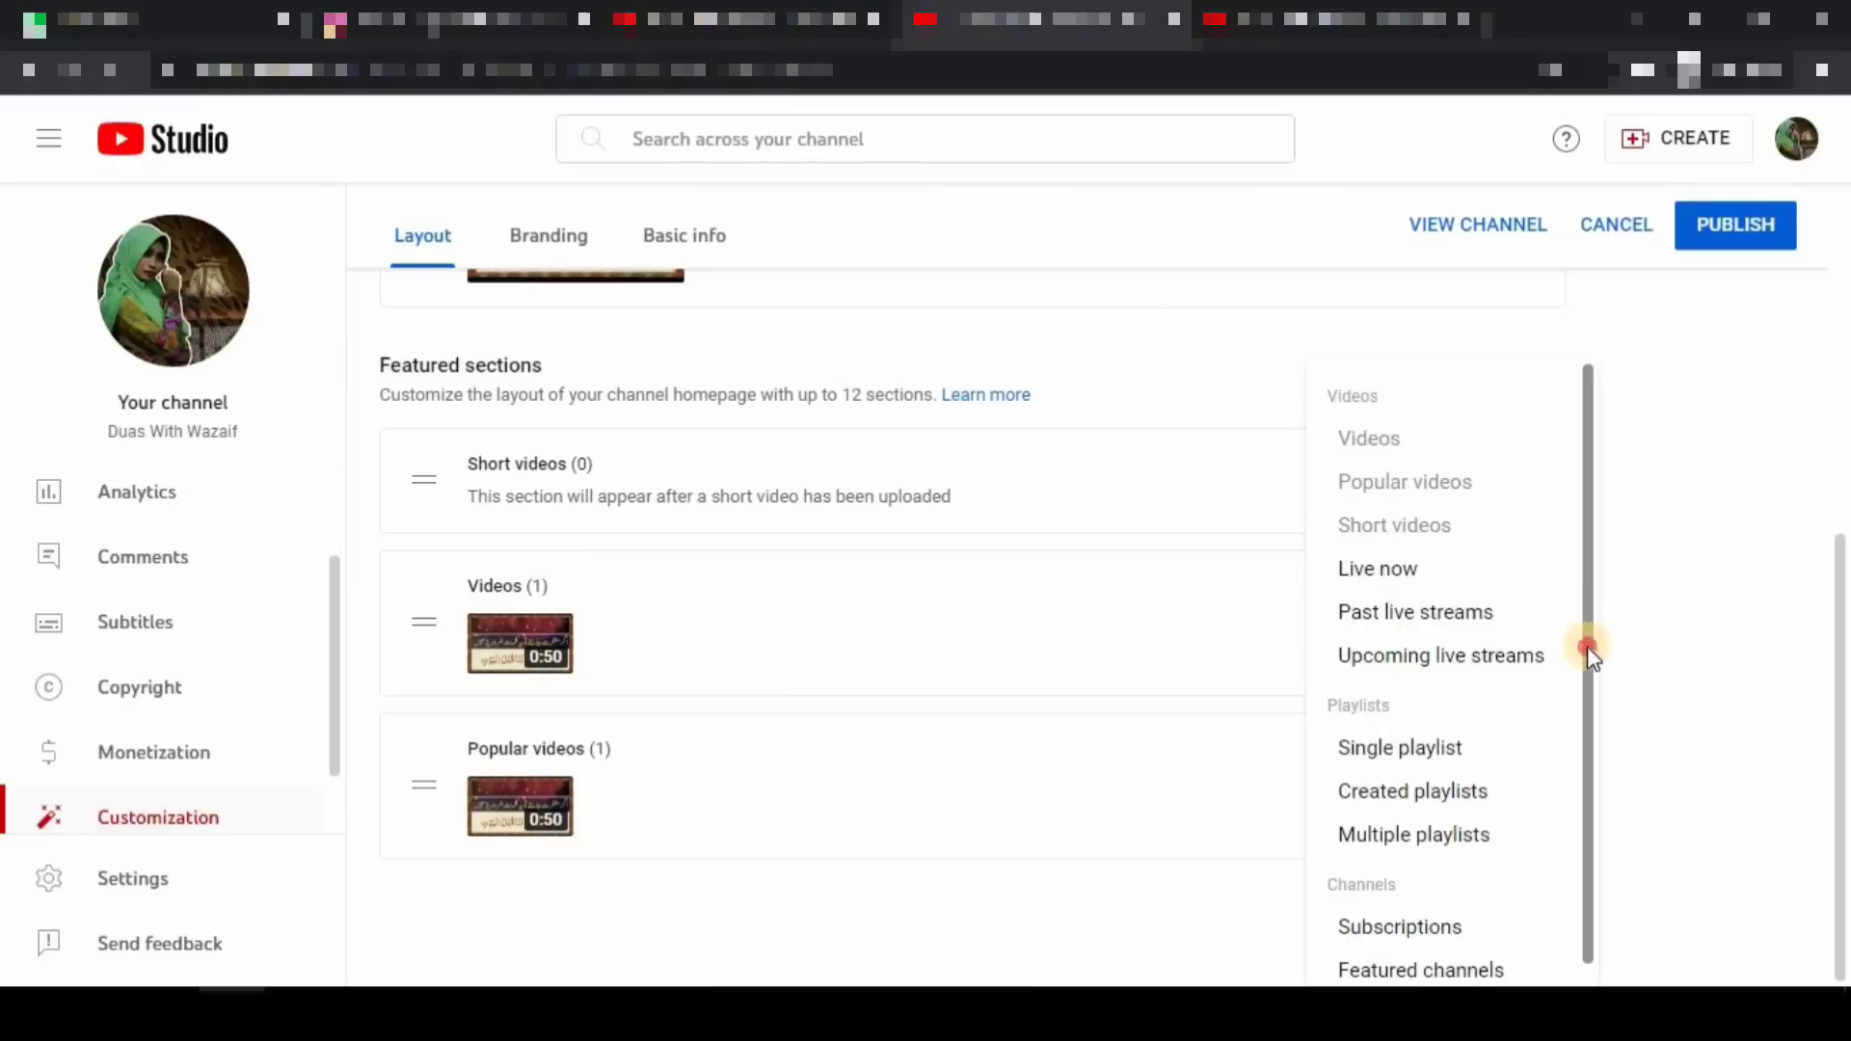
pyautogui.moveTo(1587, 646); pyautogui.dragTo(1582, 725)
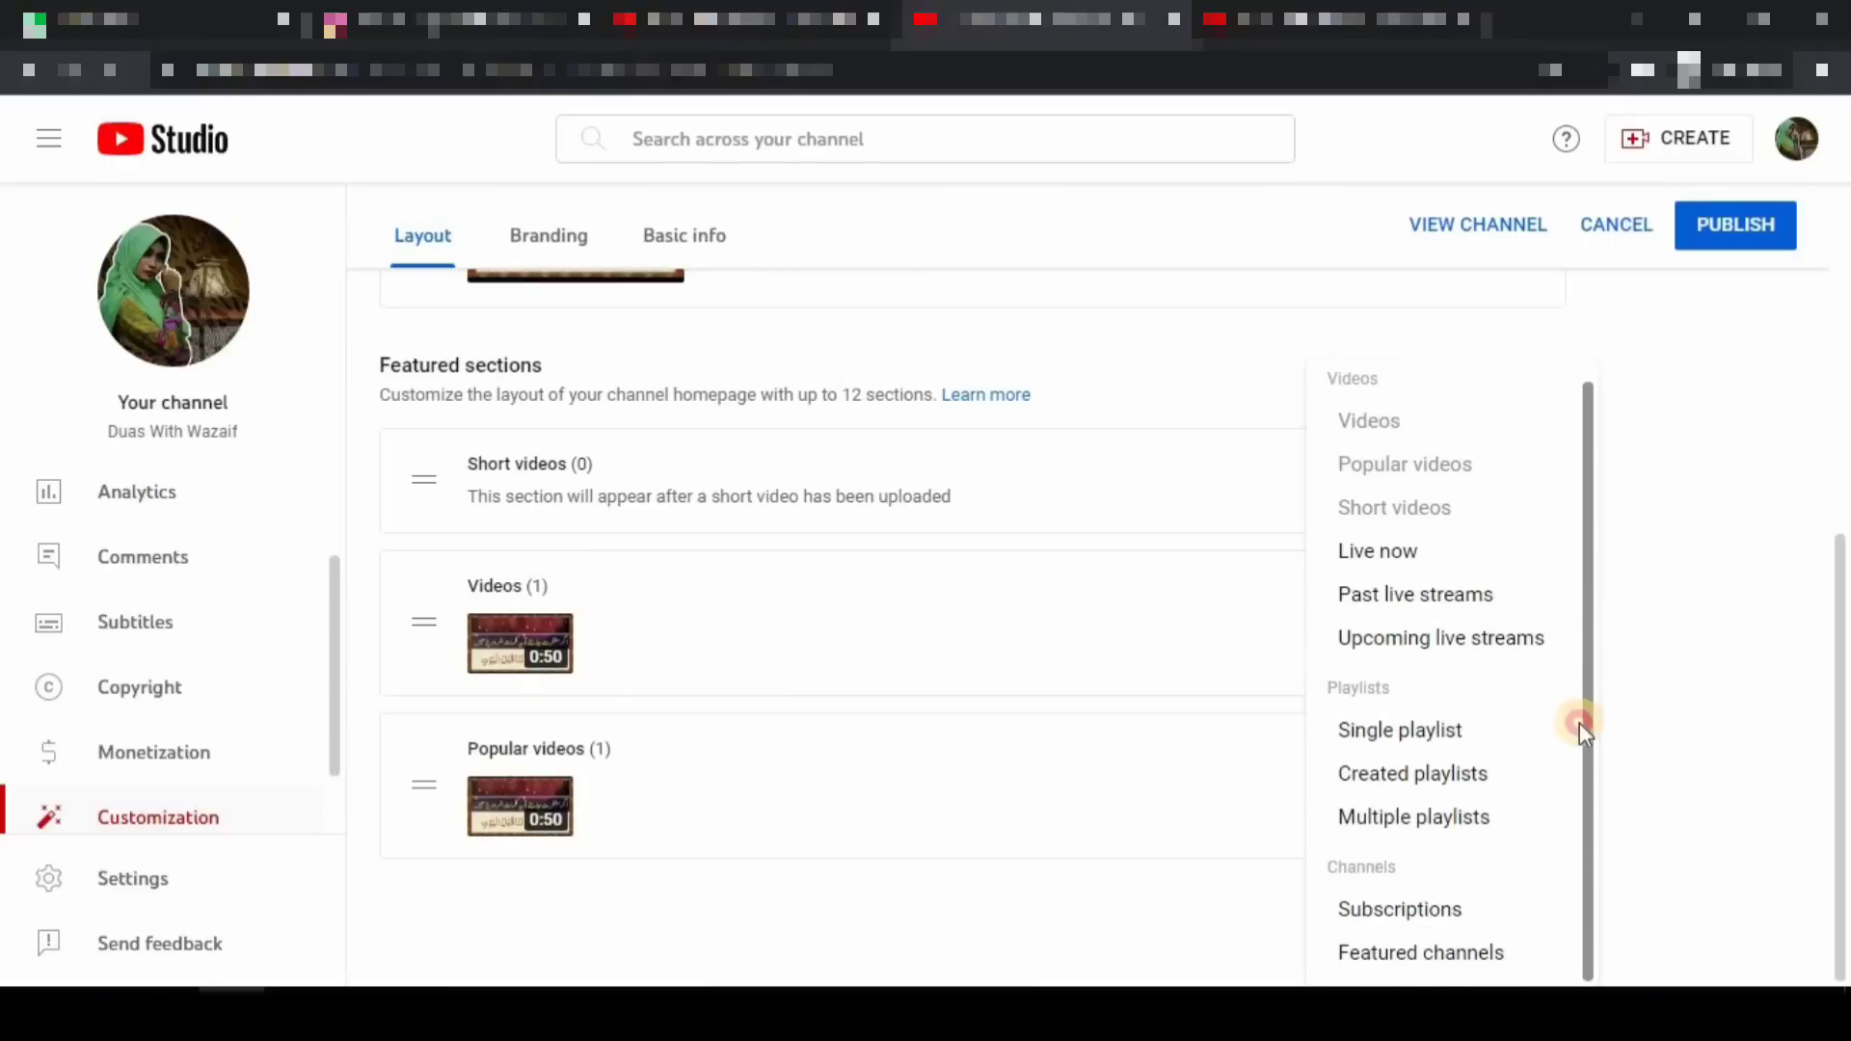
pyautogui.click(1440, 821)
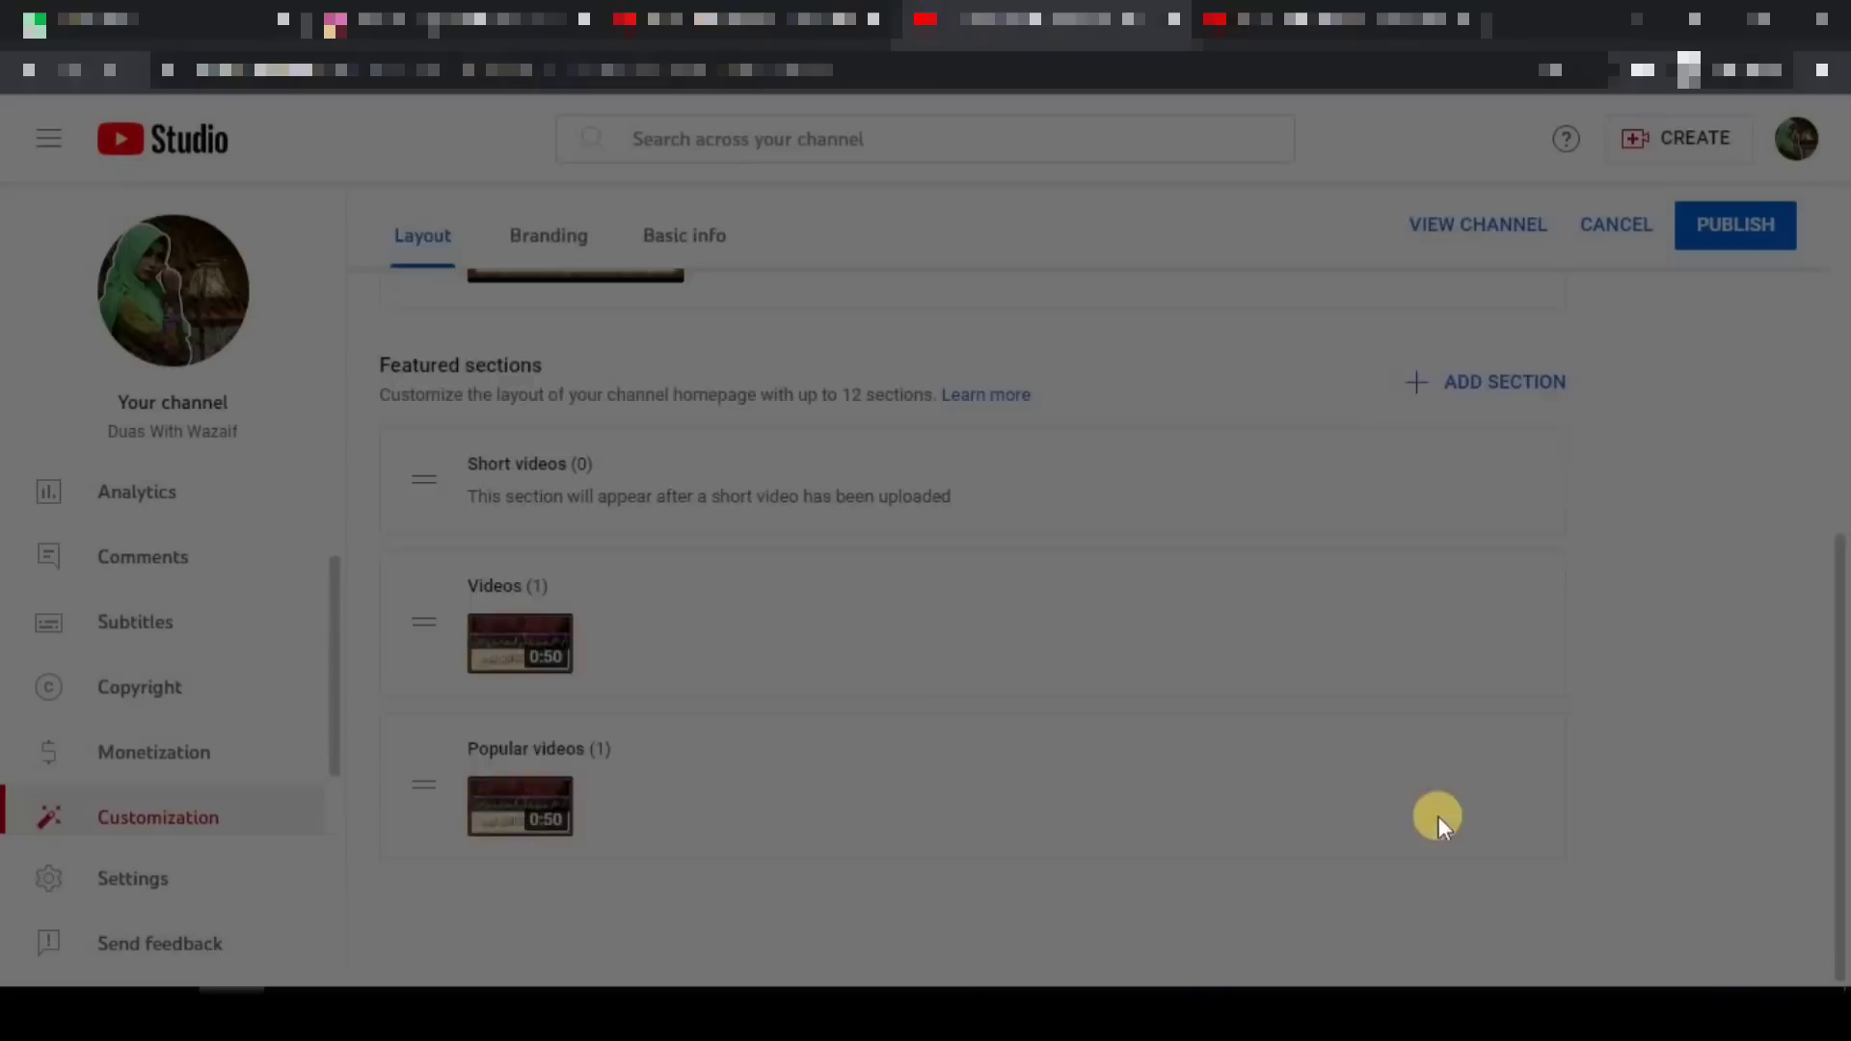
pyautogui.click(372, 465)
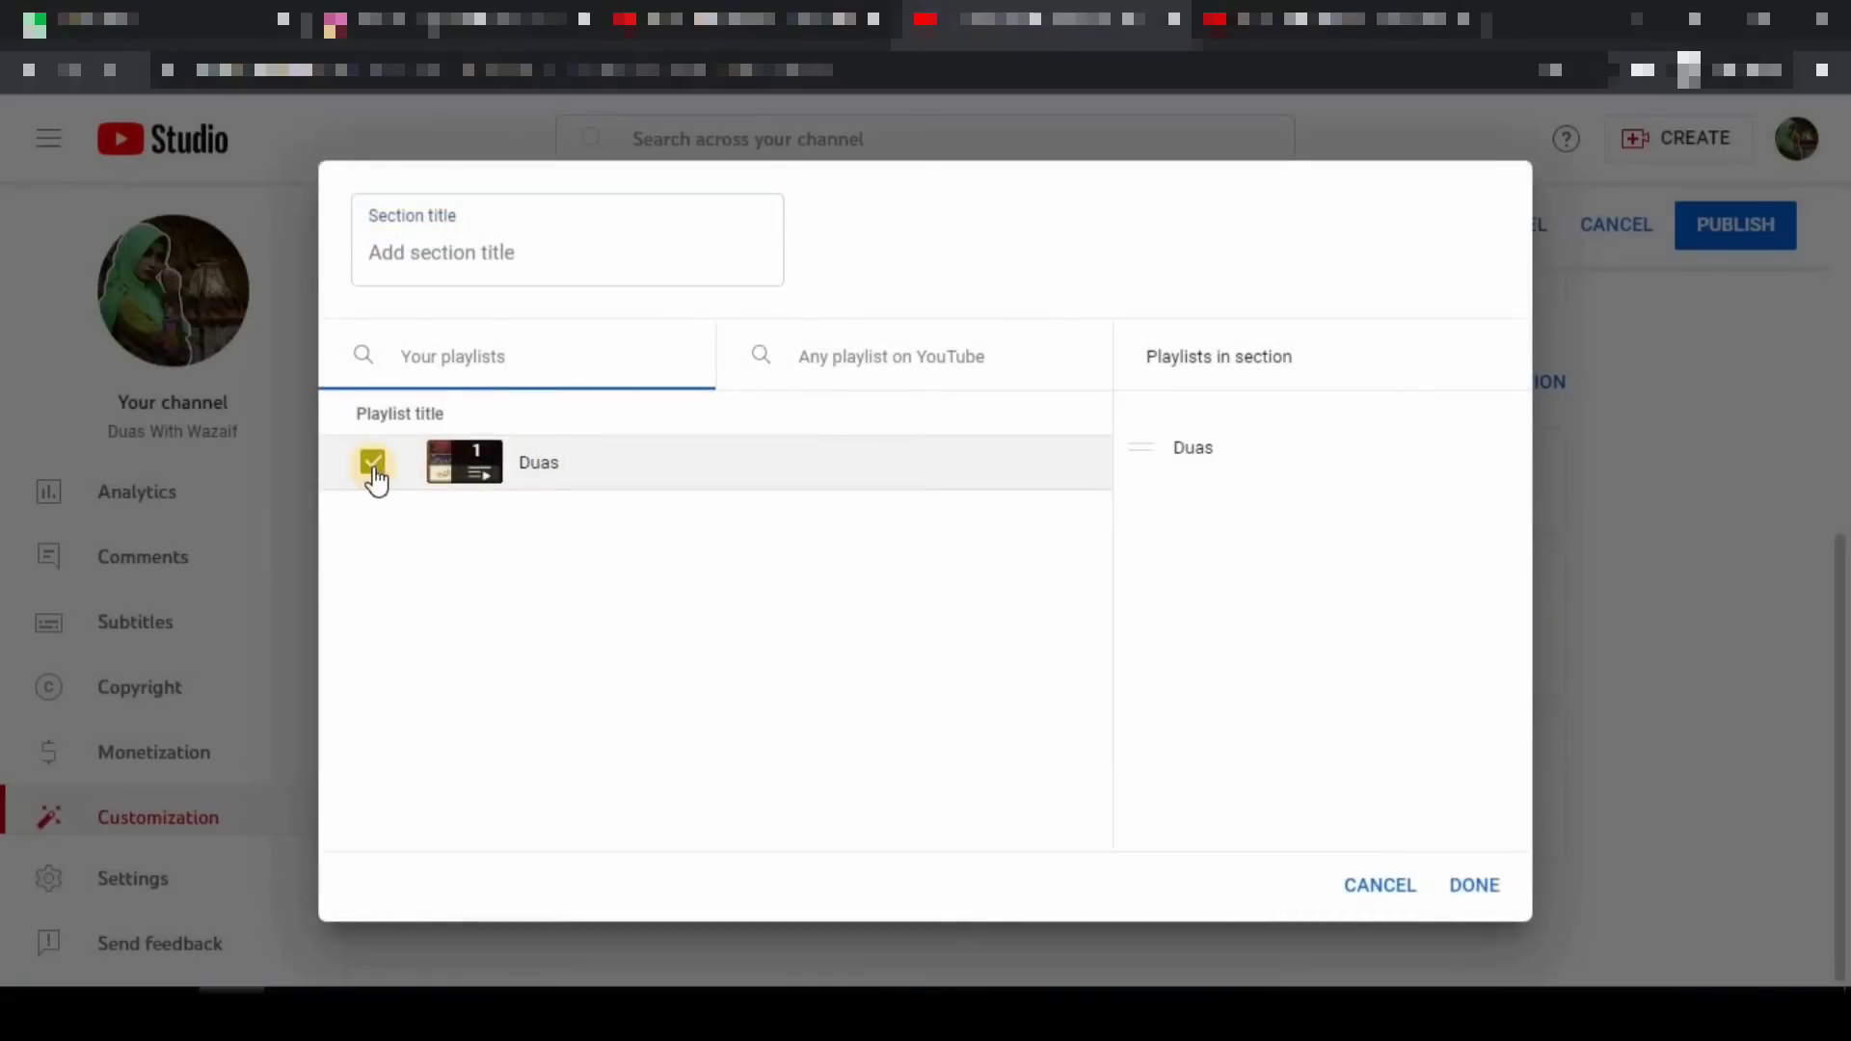
pyautogui.click(1475, 885)
pyautogui.scroll(-1, 888, 665)
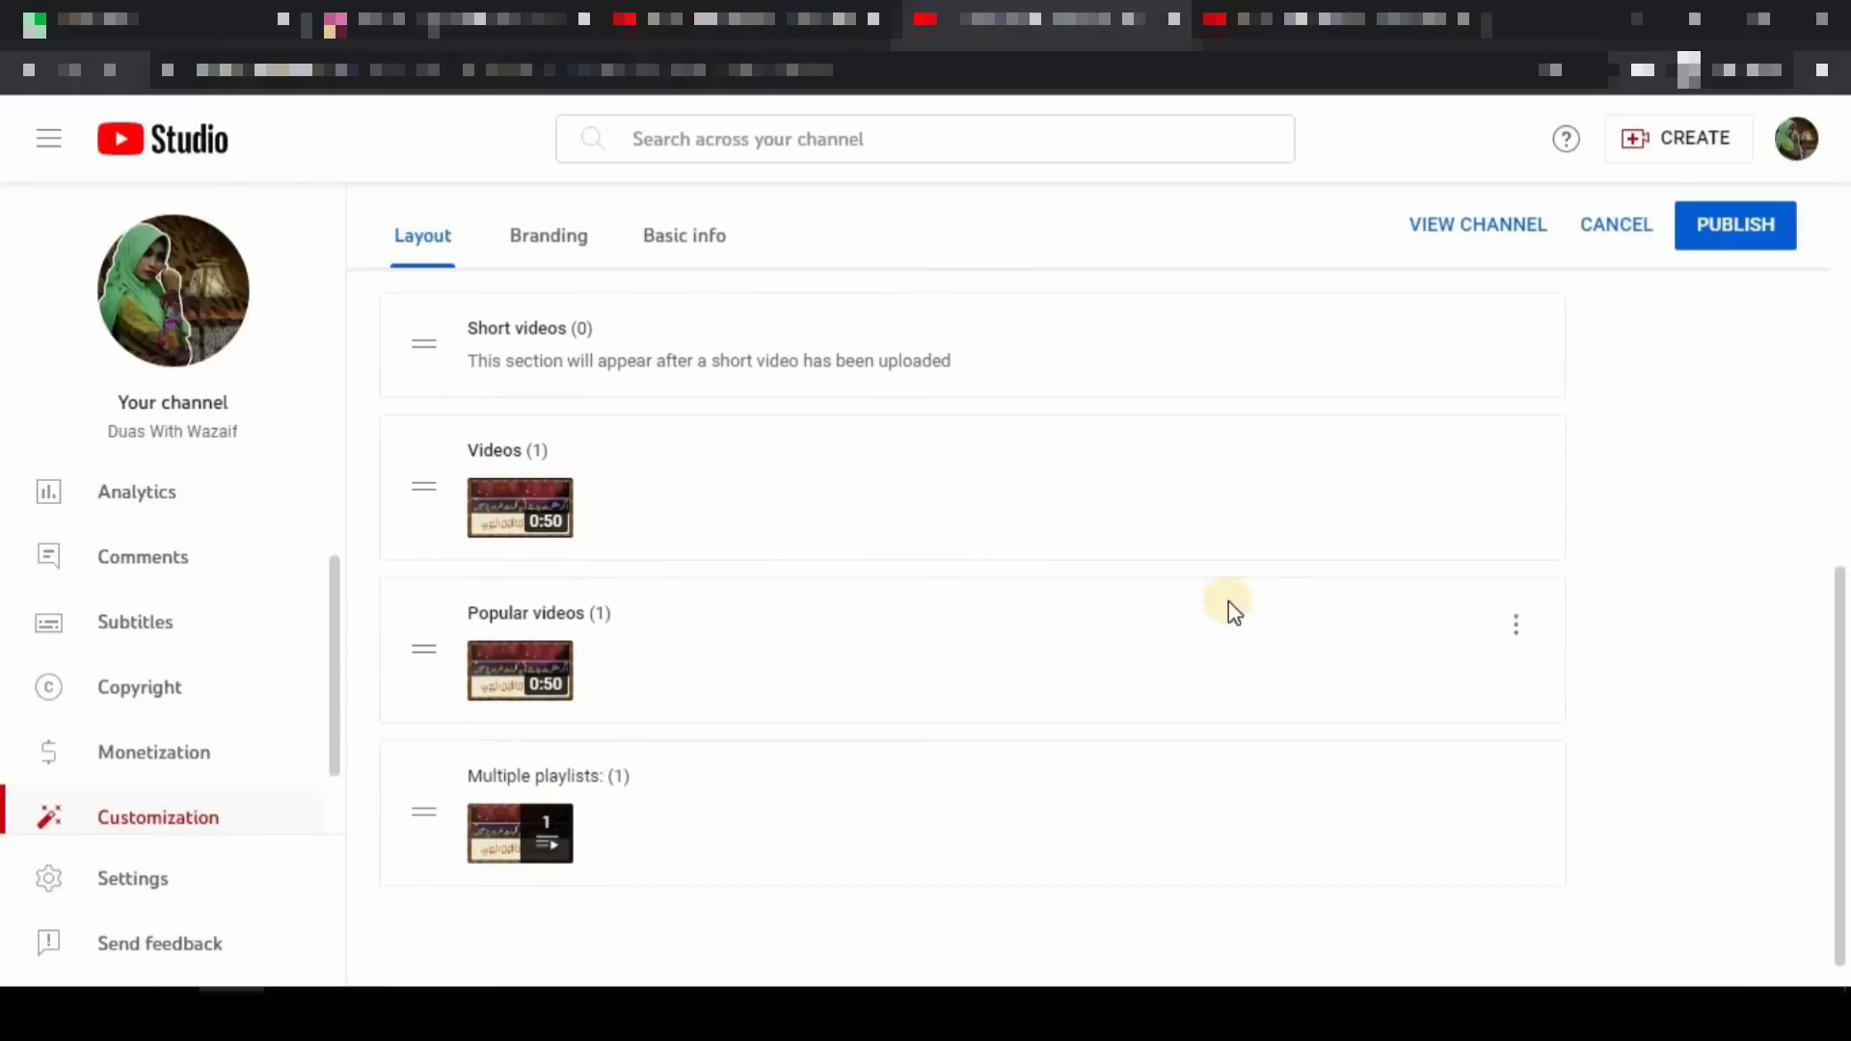
pyautogui.scroll(3, 1581, 521)
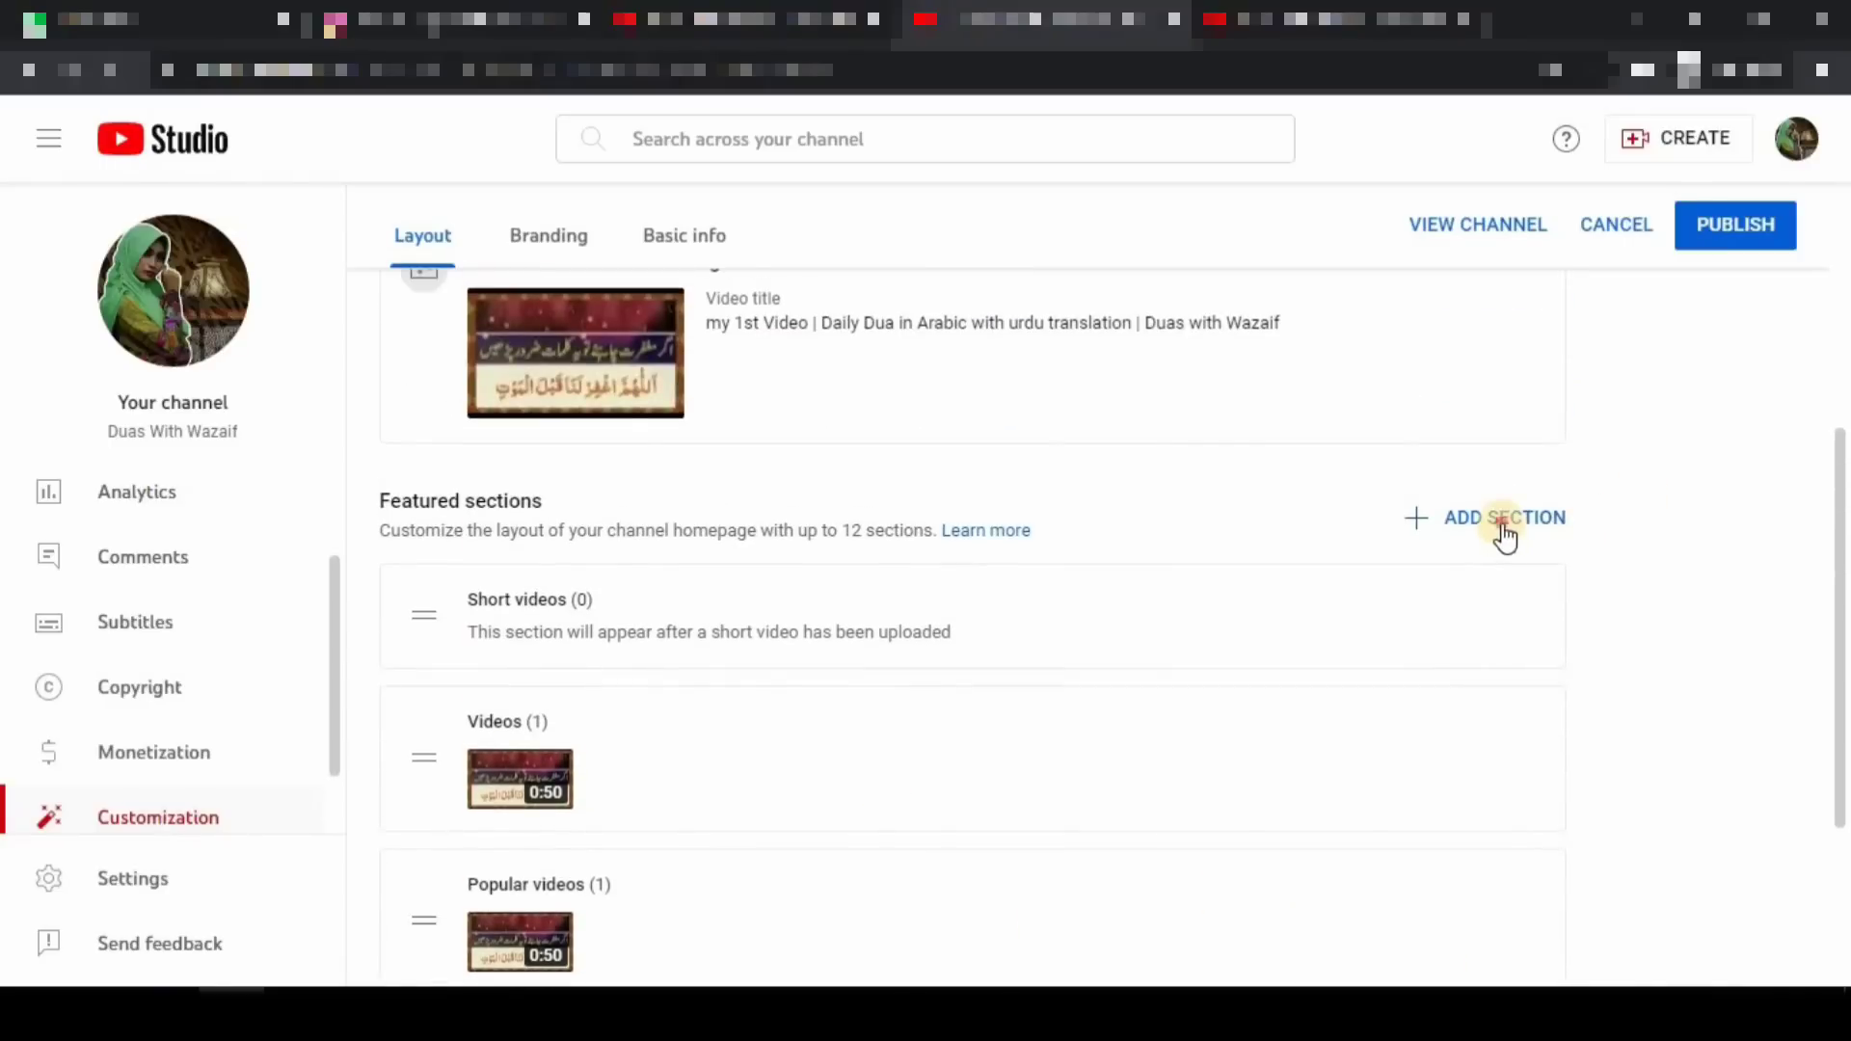
# - Add a Featured channels section titled 'My Teacher's Channel' with the teacher's channel, found by its handle
pyautogui.click(1519, 535)
pyautogui.scroll(-2, 1573, 628)
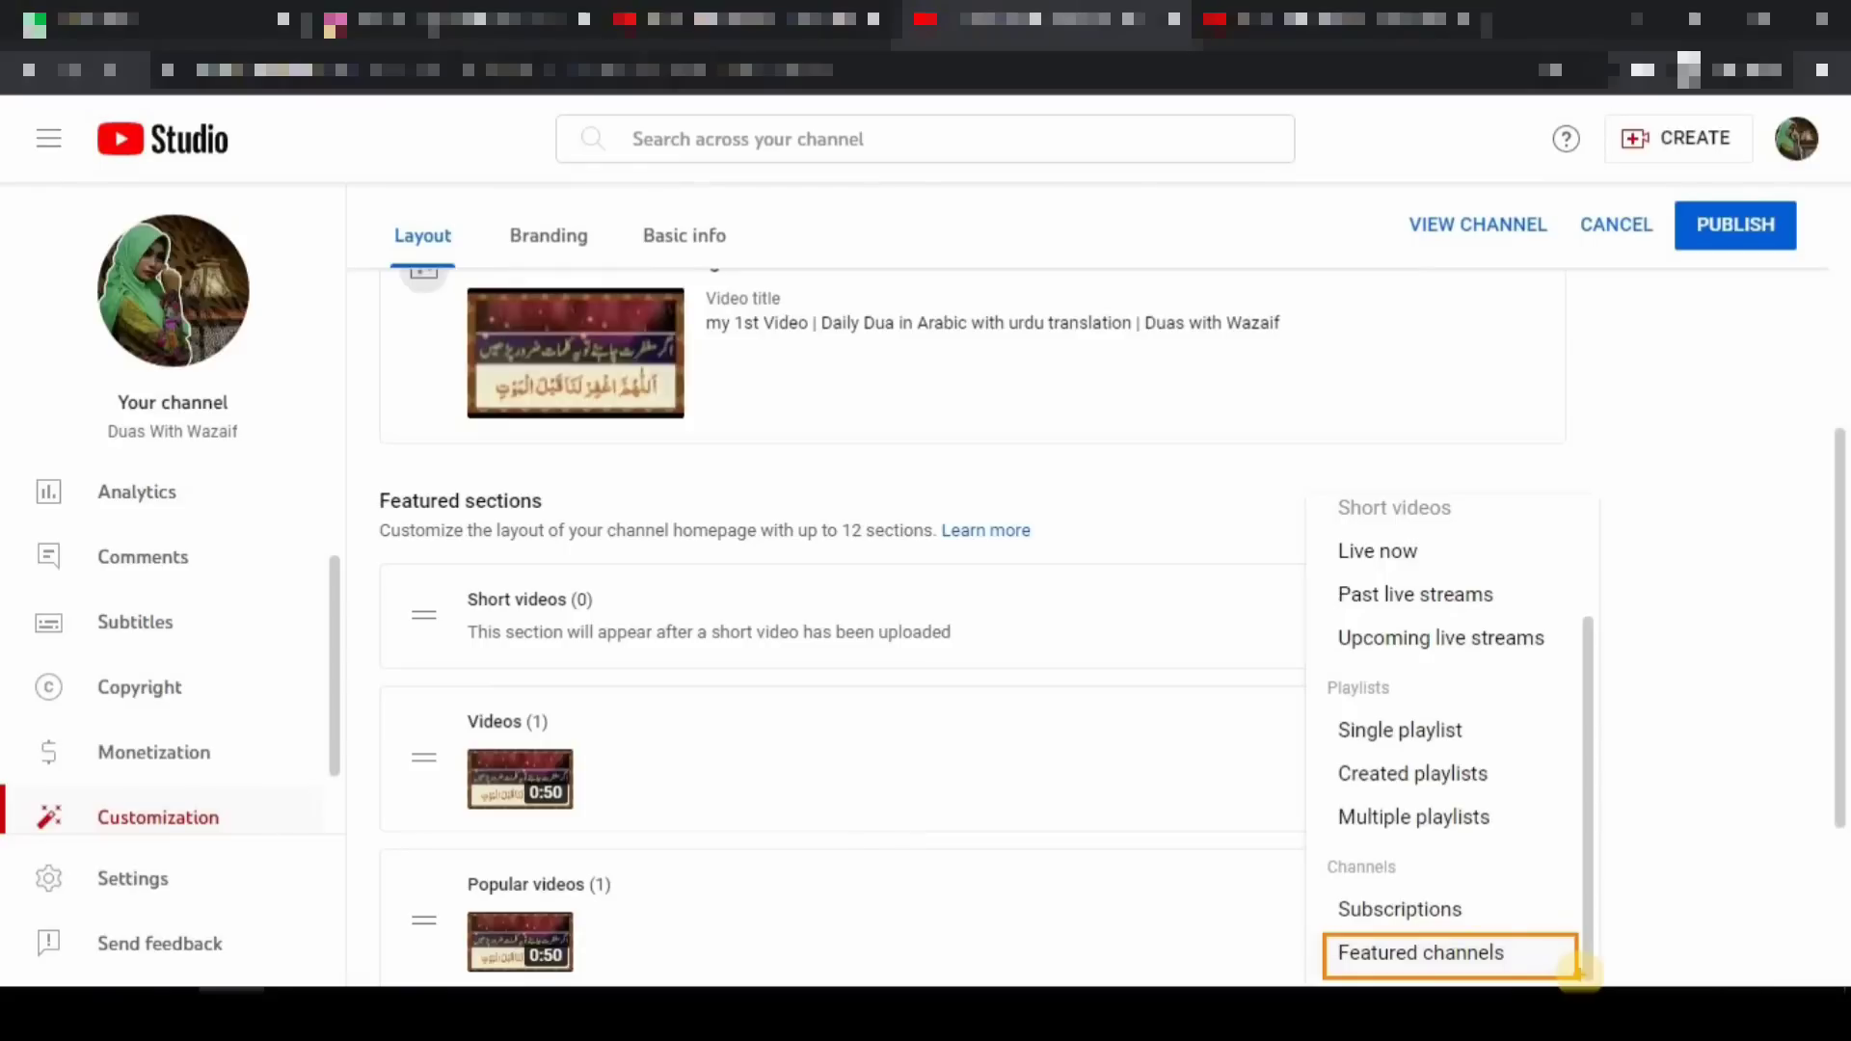
pyautogui.click(1433, 954)
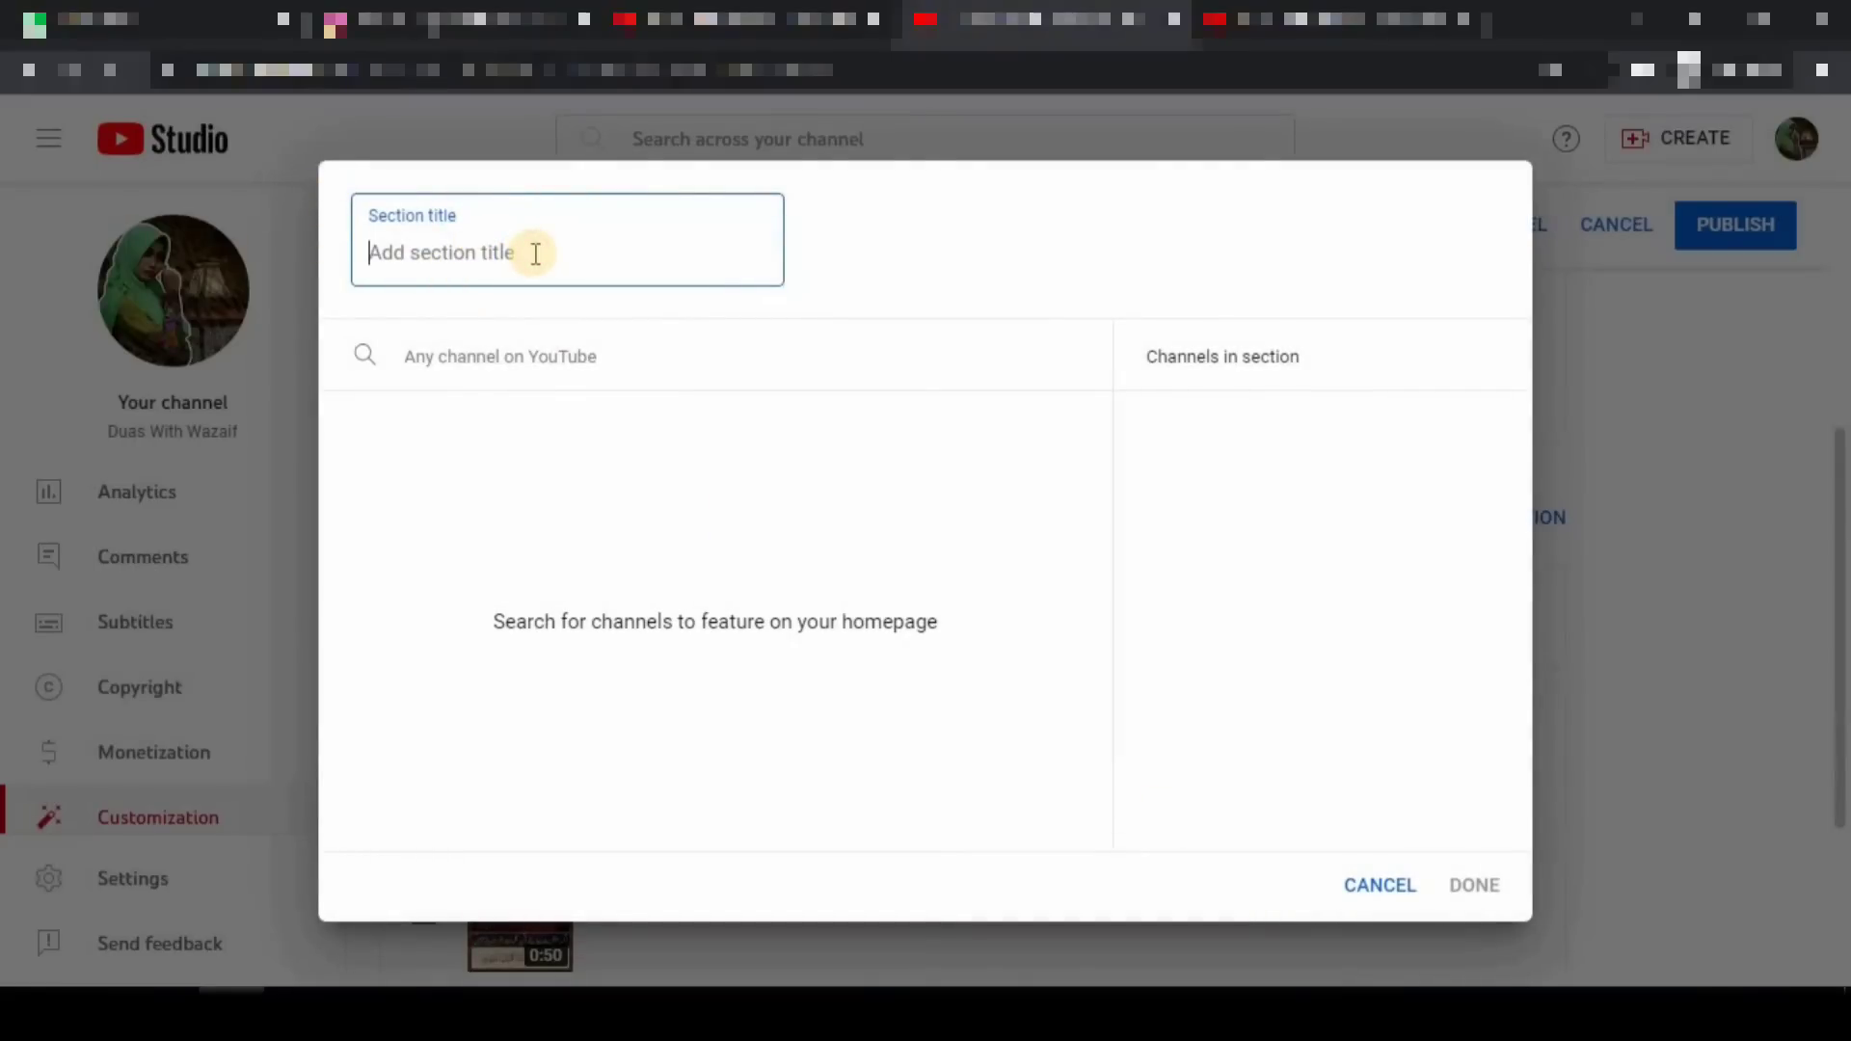
pyautogui.write("My Teacher's Channel")
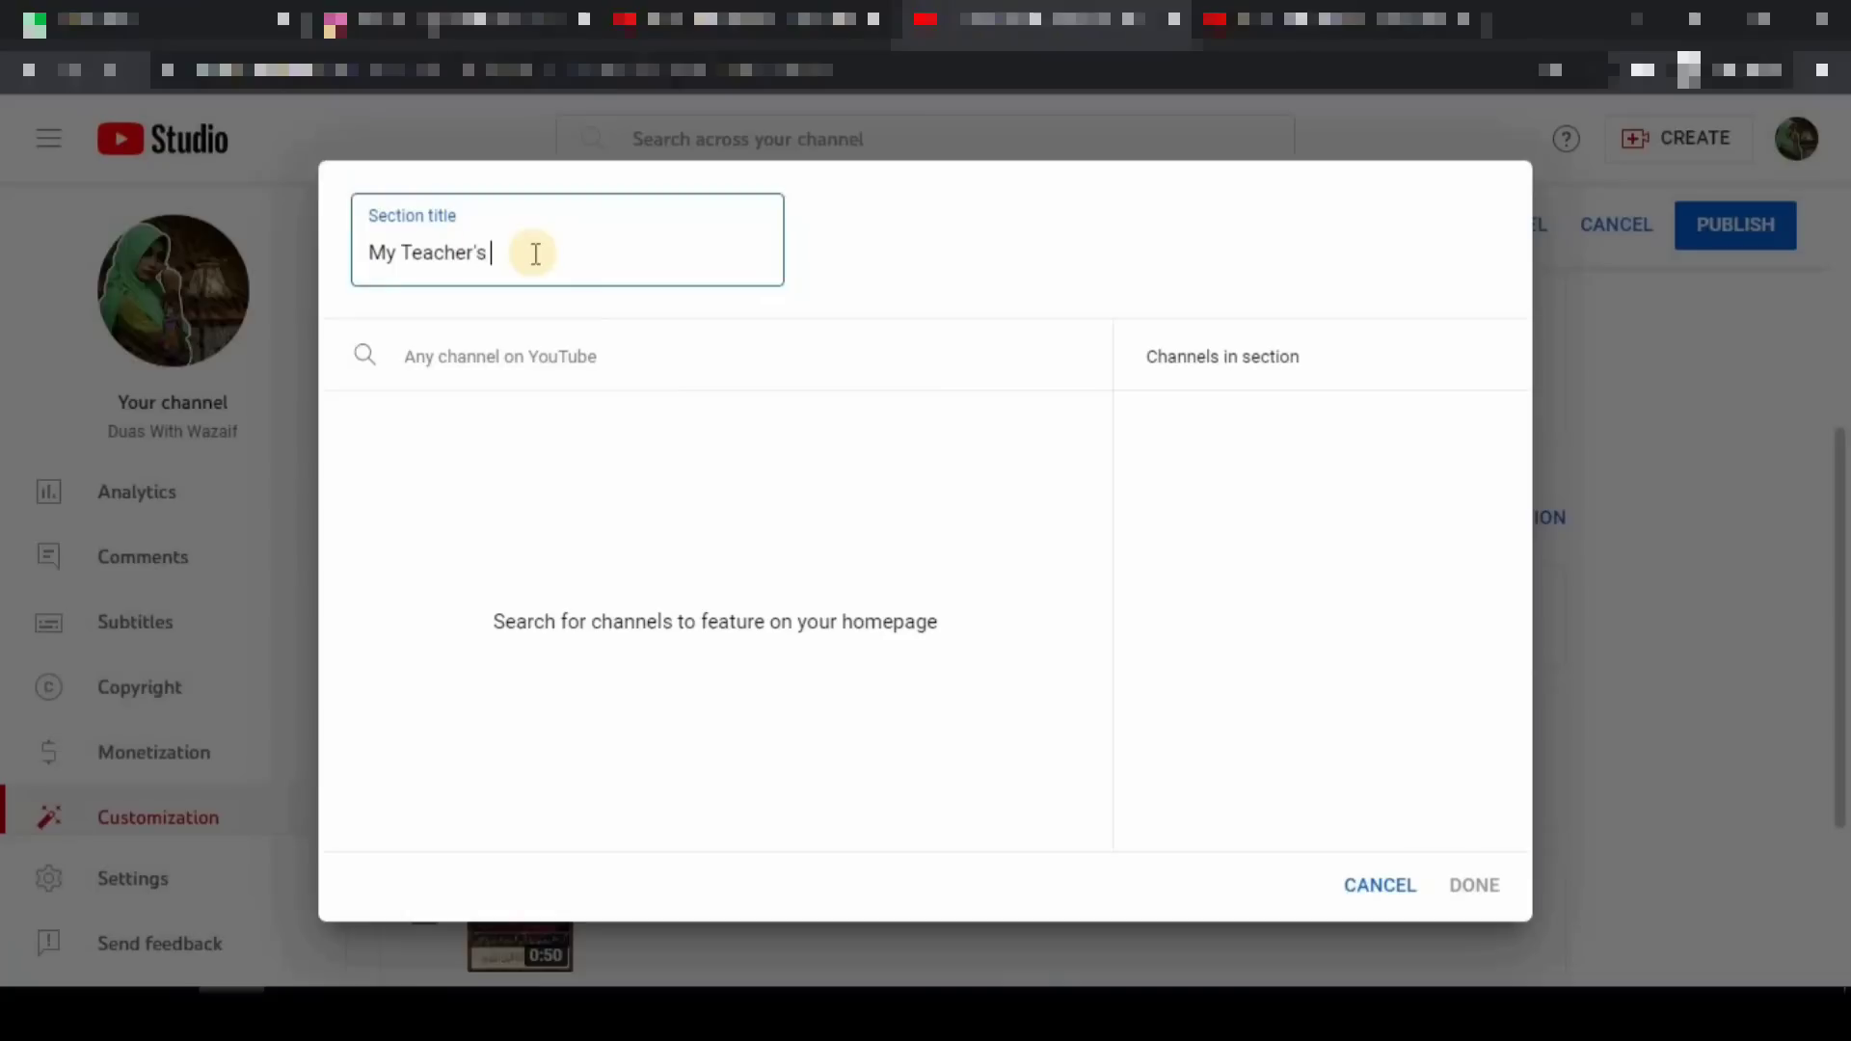
pyautogui.click(537, 357)
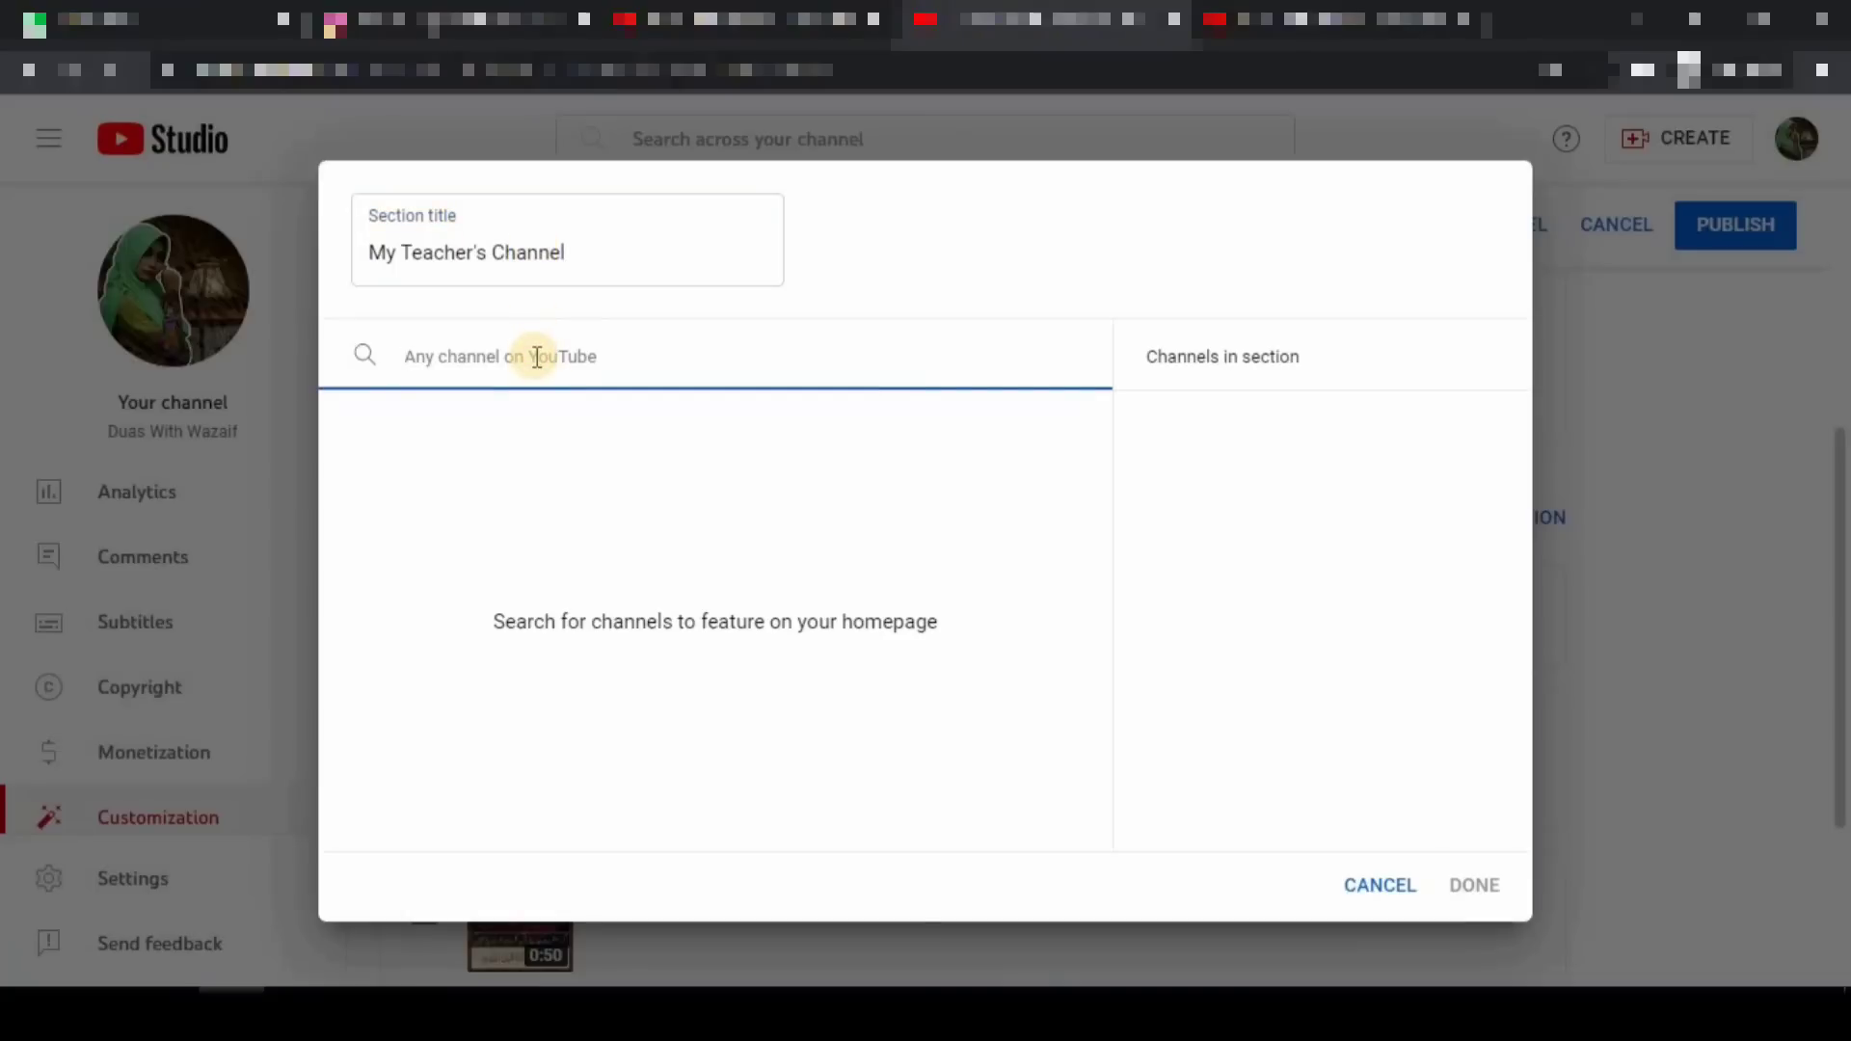
pyautogui.write('@Ta')
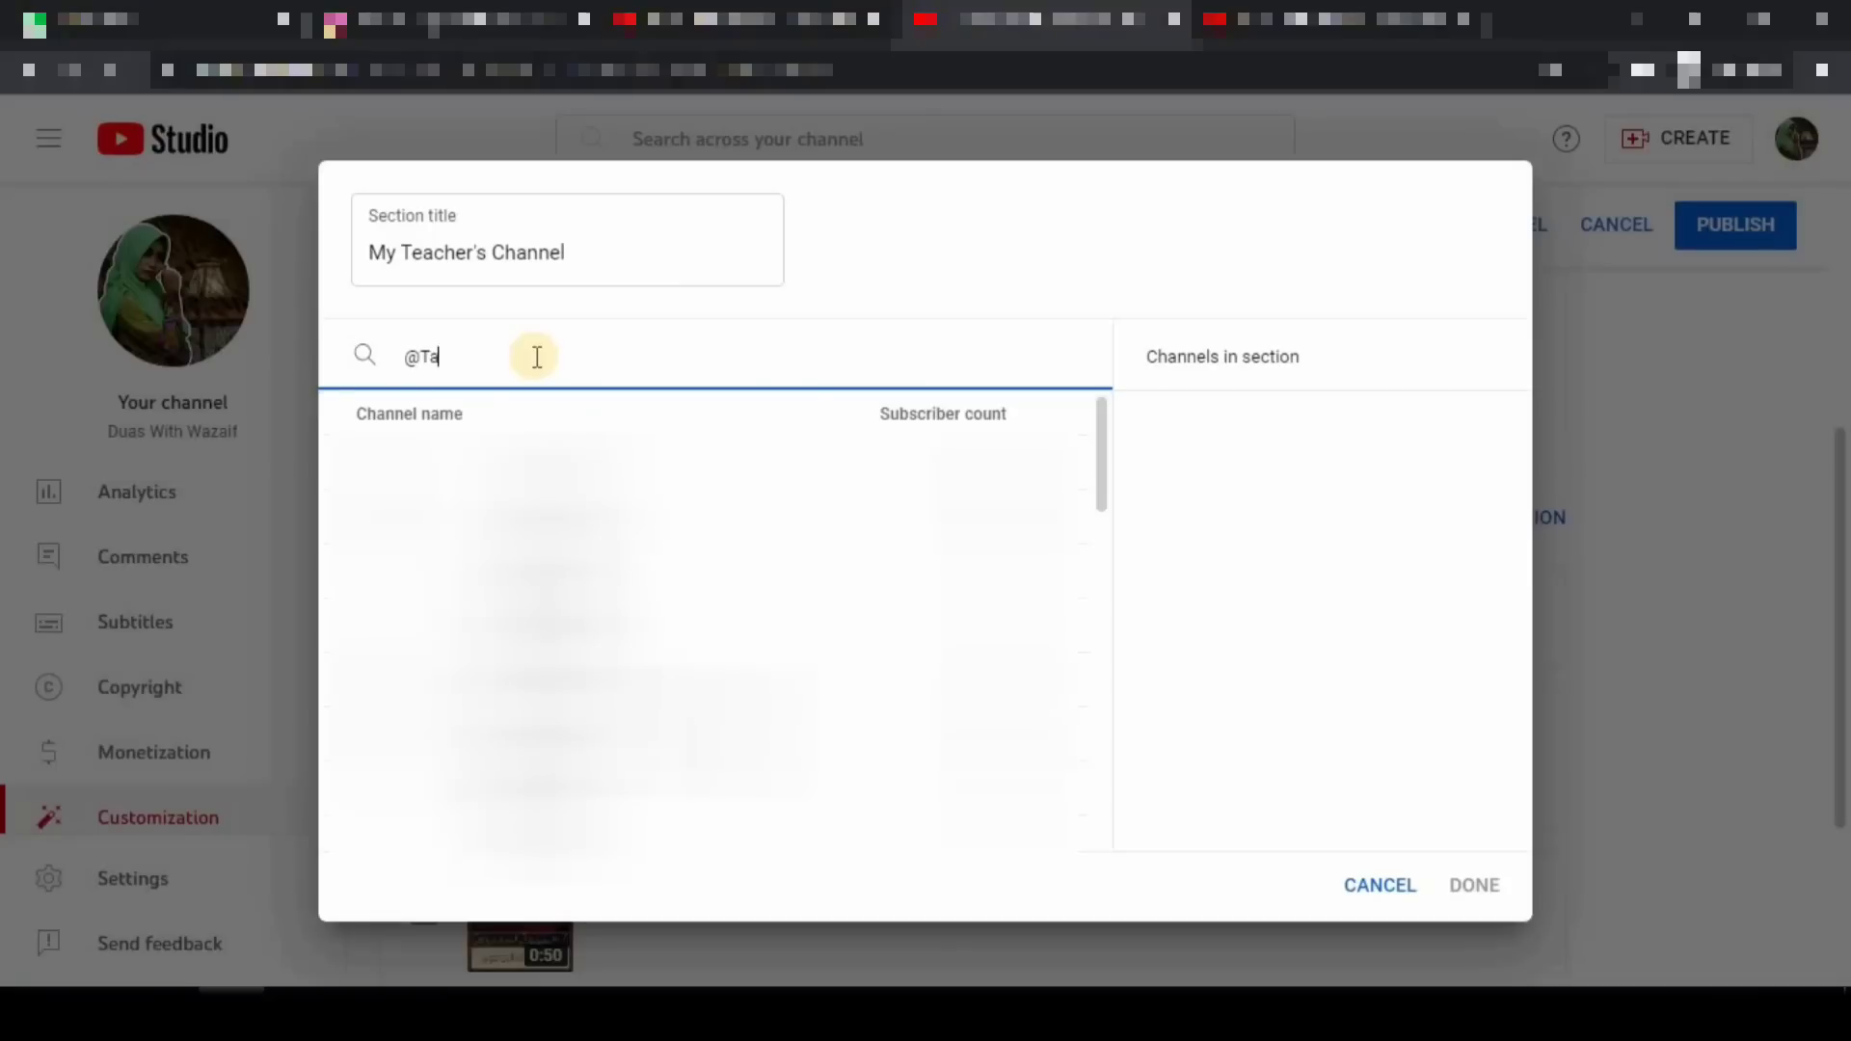
pyautogui.write('nveerBhai')
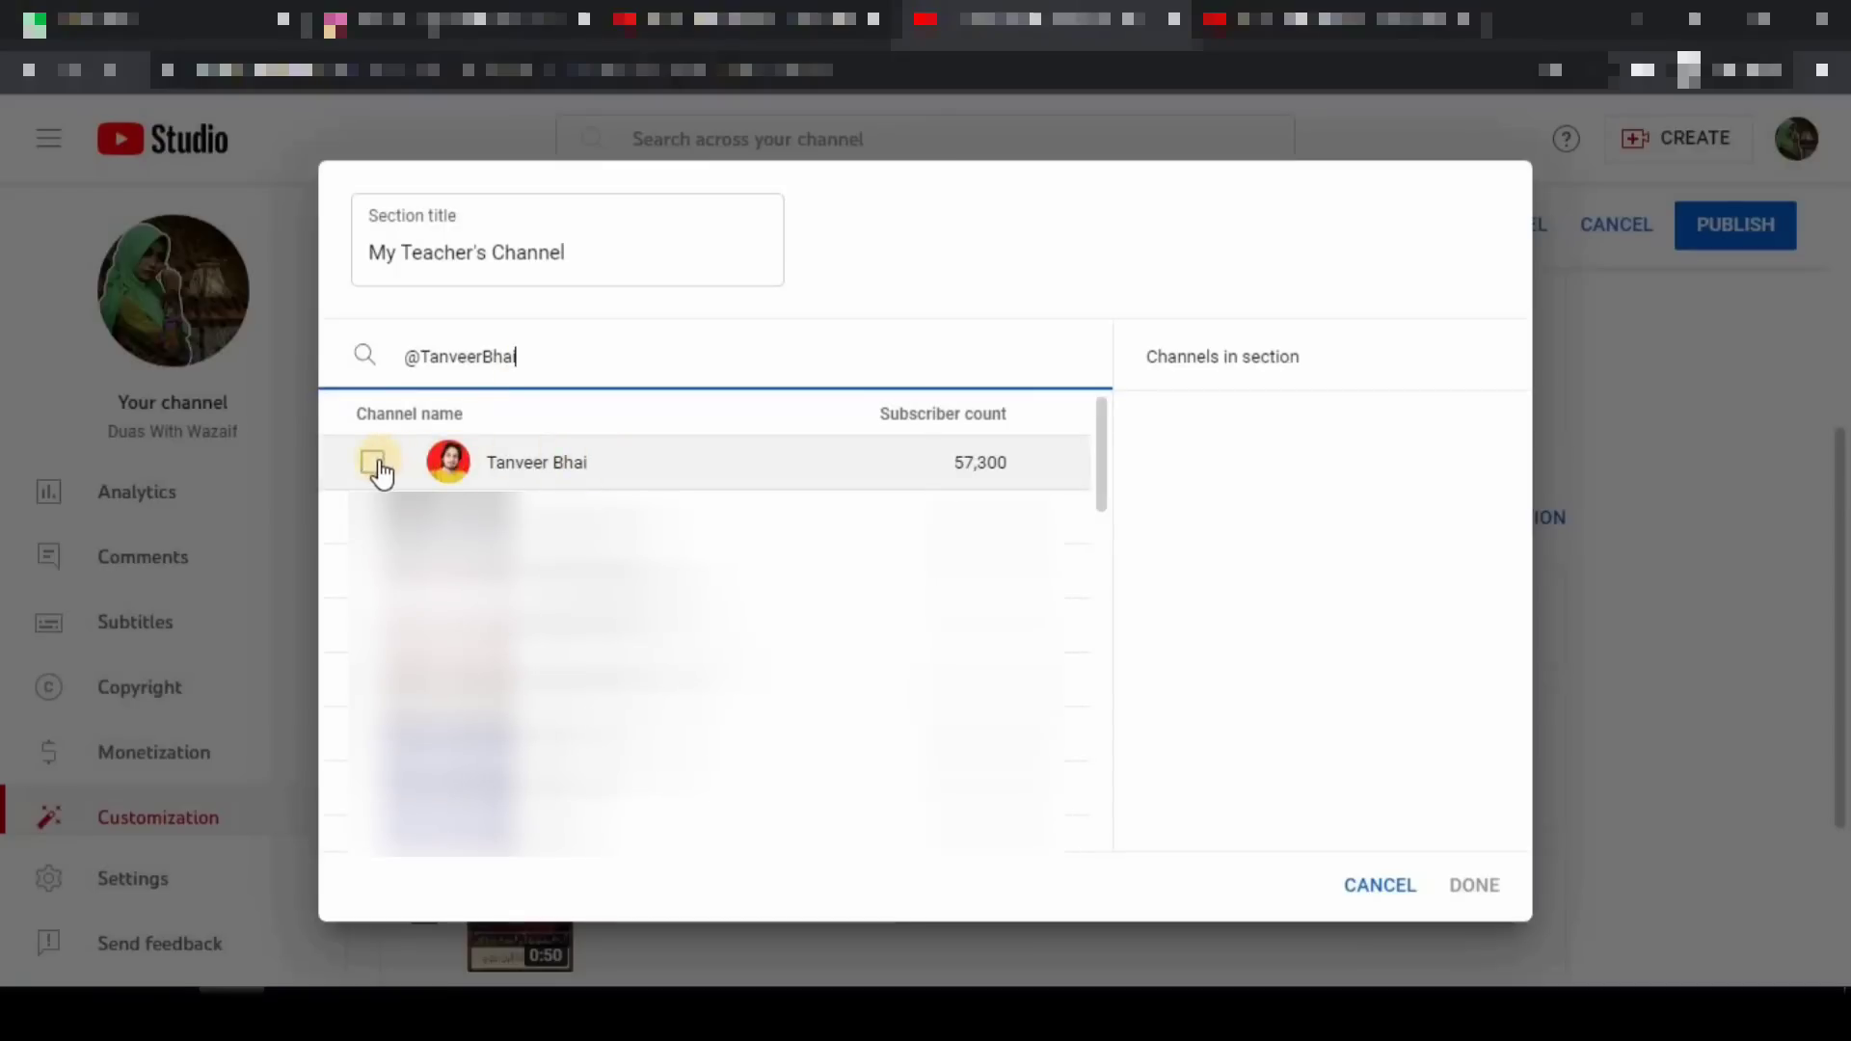
pyautogui.click(372, 462)
pyautogui.click(1463, 897)
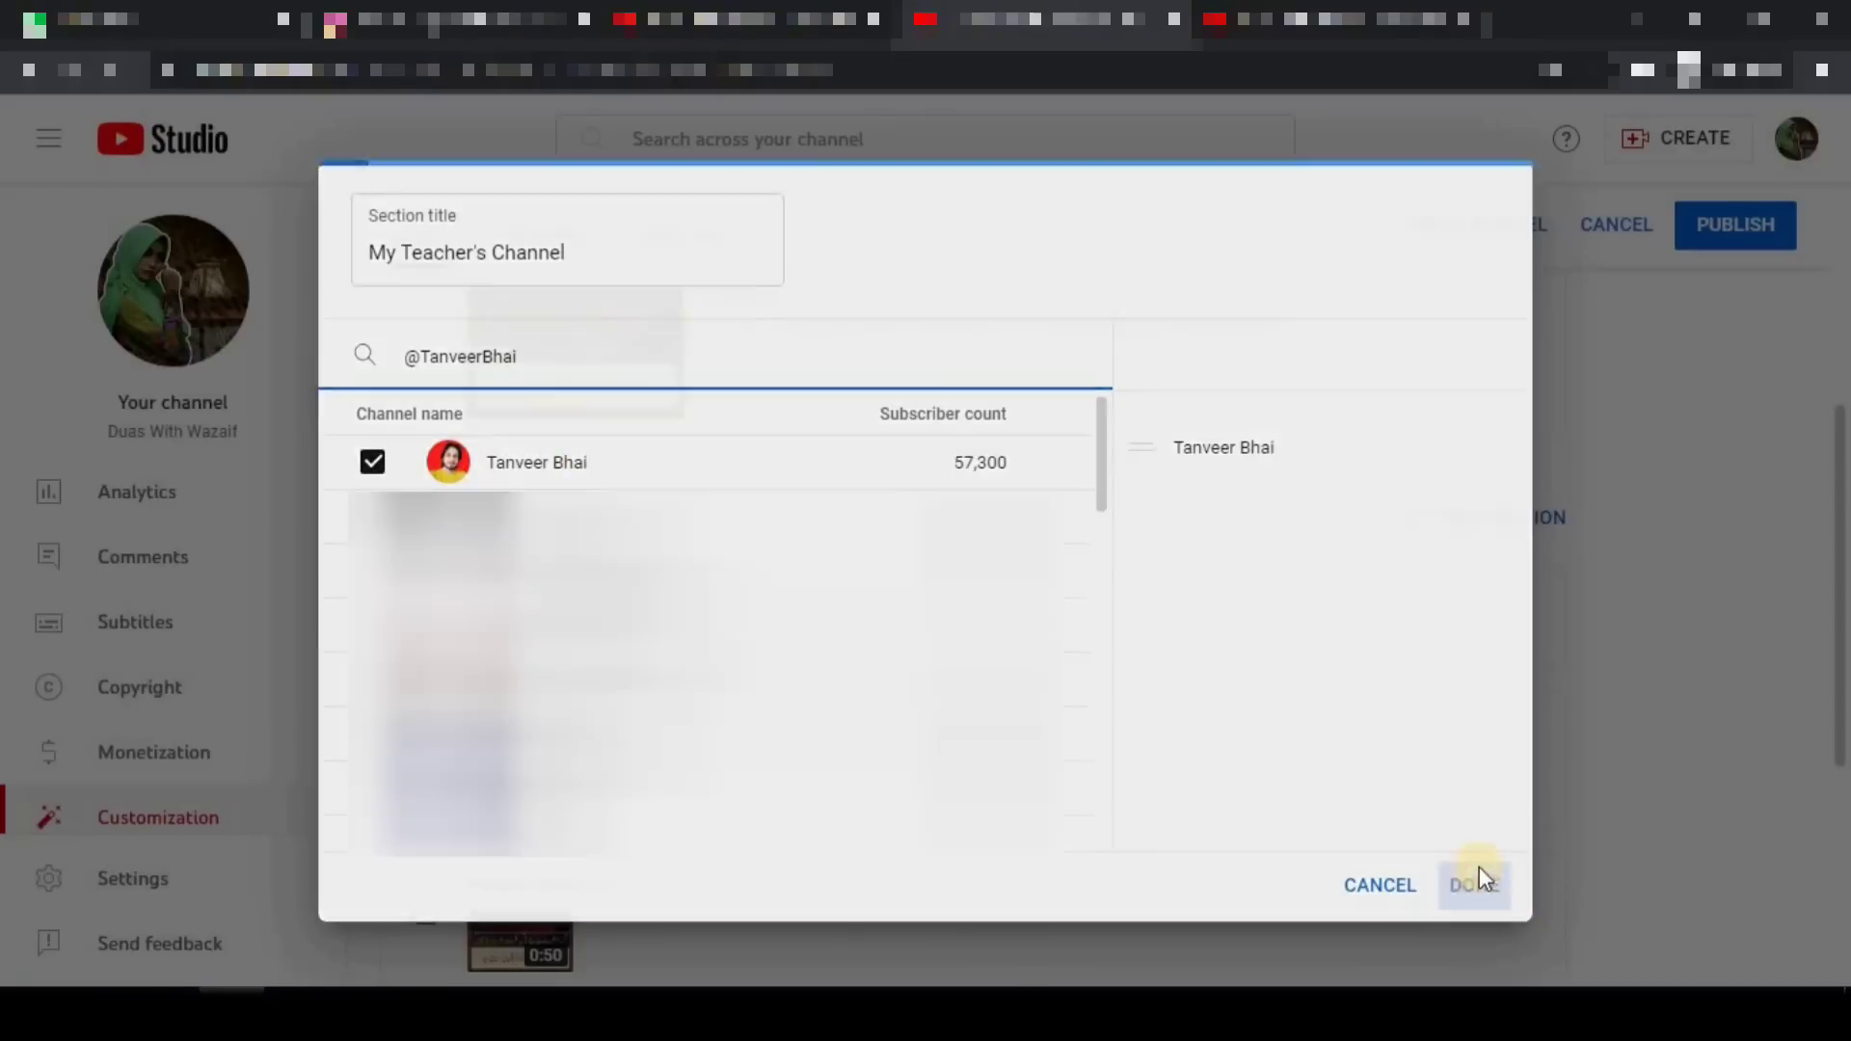
pyautogui.click(1475, 883)
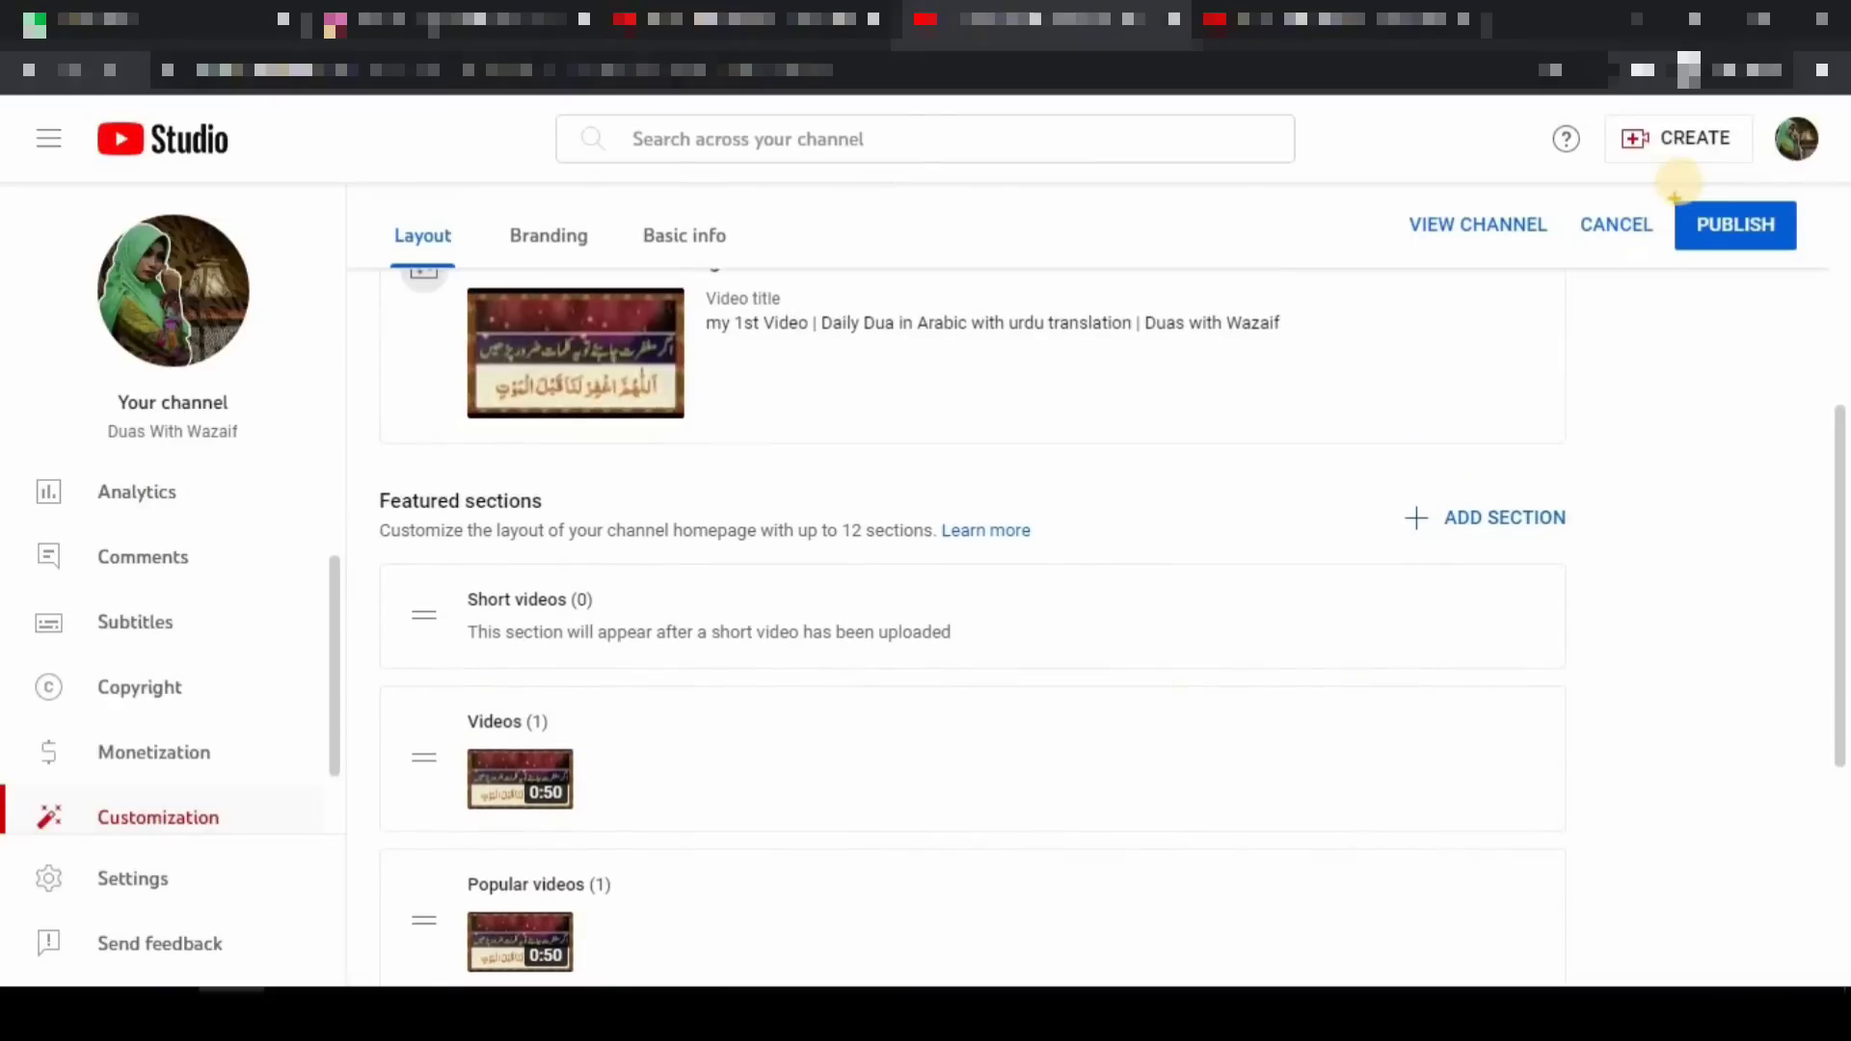
# - Publish the homepage layout with the new sections, then switch to the live channel page
pyautogui.click(1753, 237)
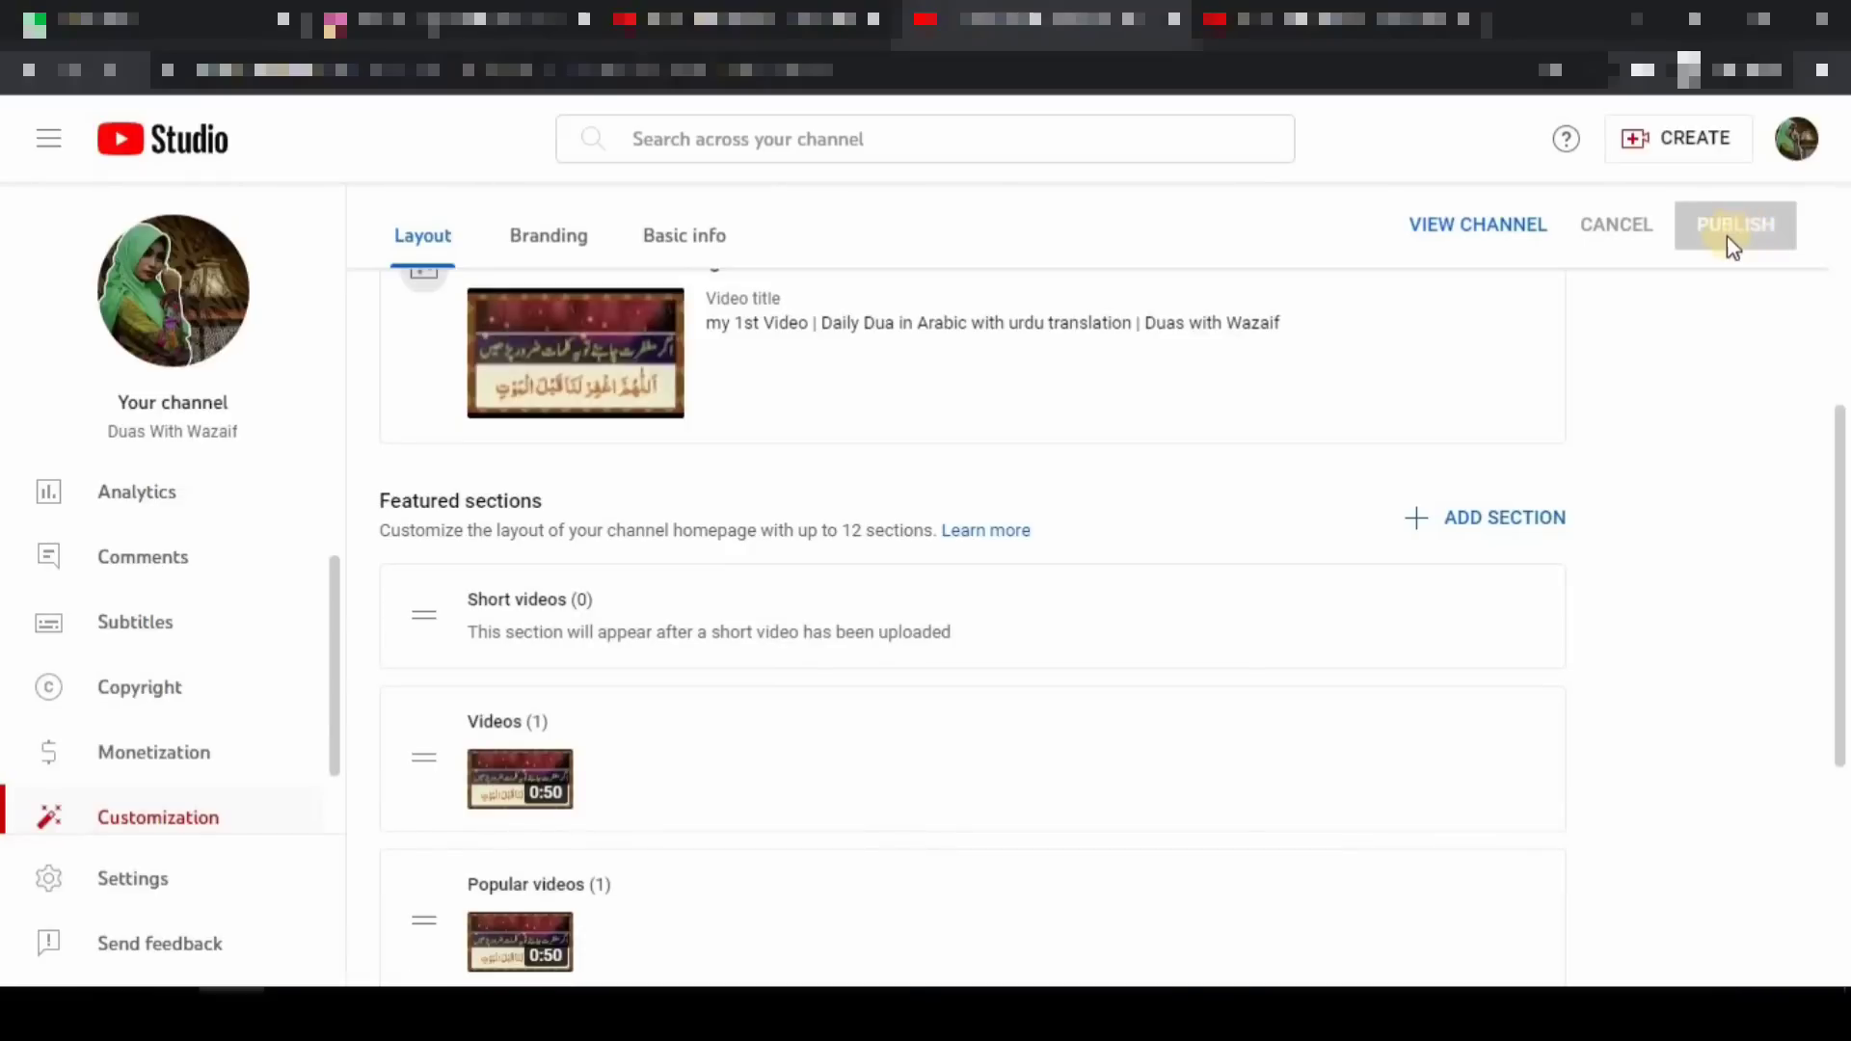
pyautogui.scroll(2, 1102, 745)
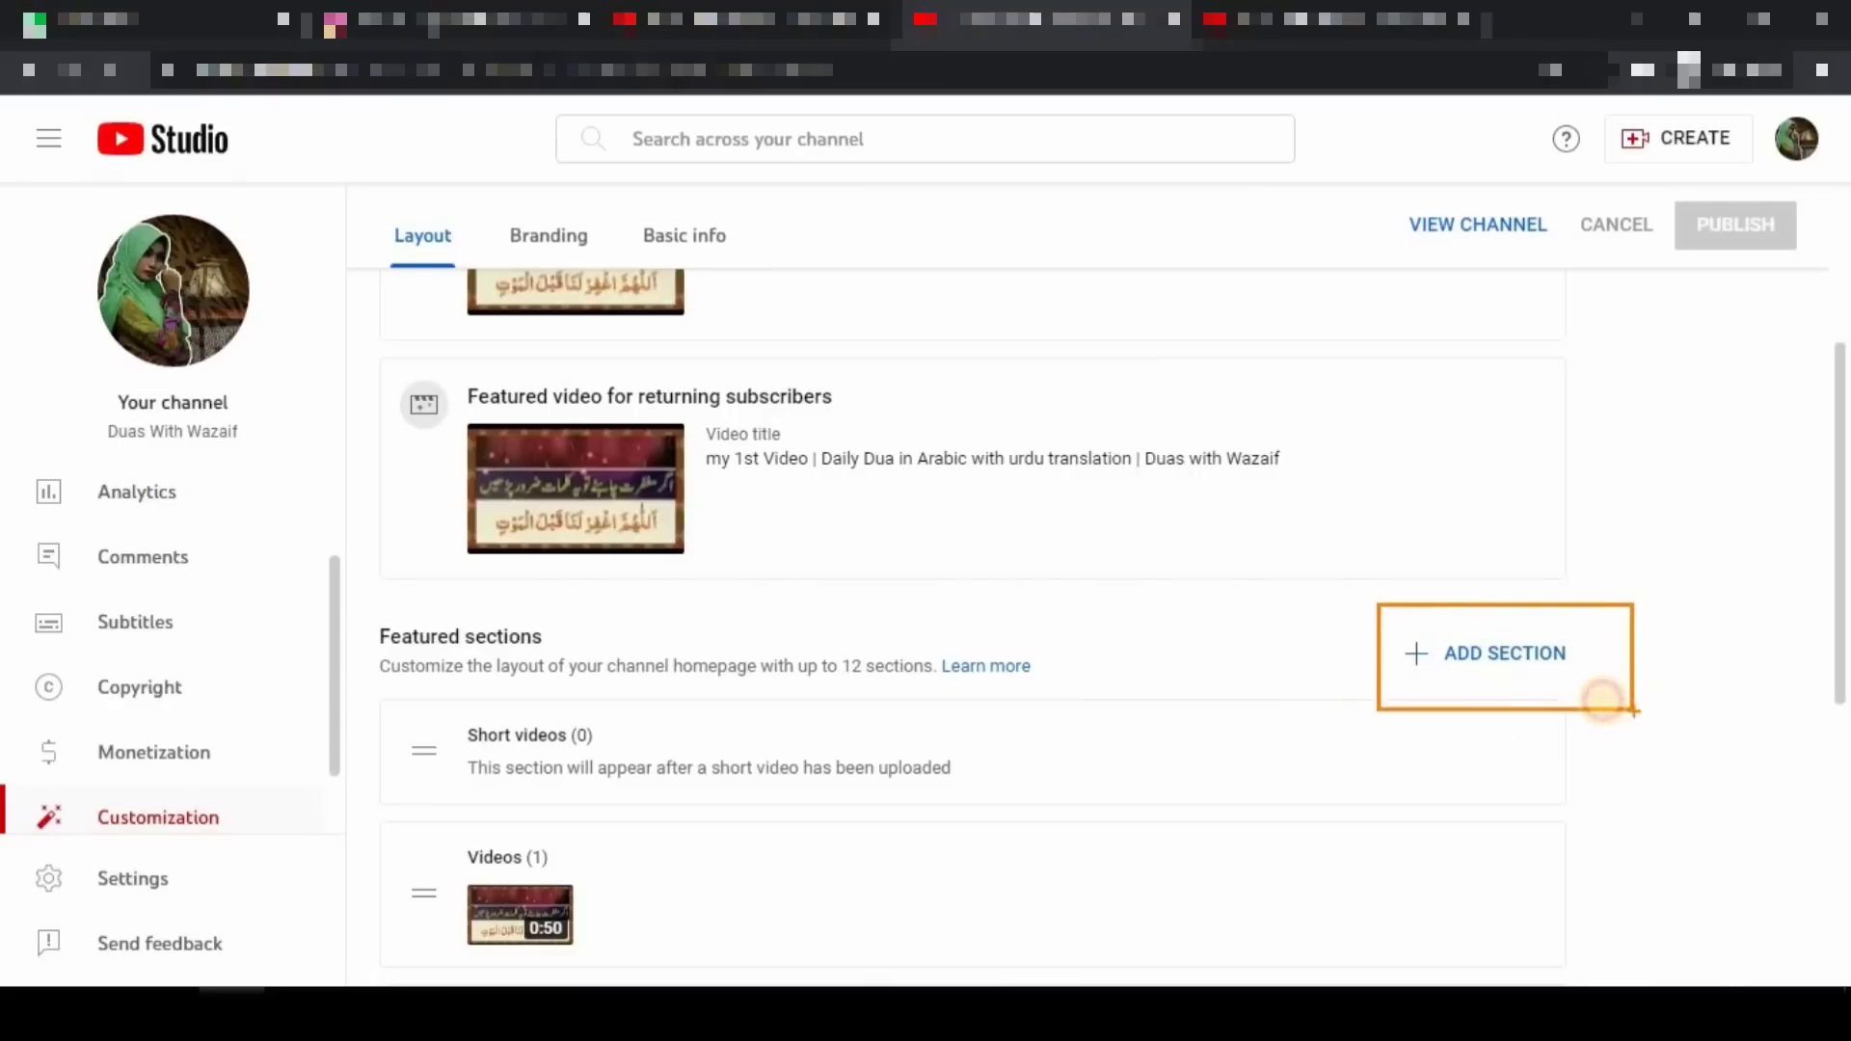
pyautogui.click(1539, 663)
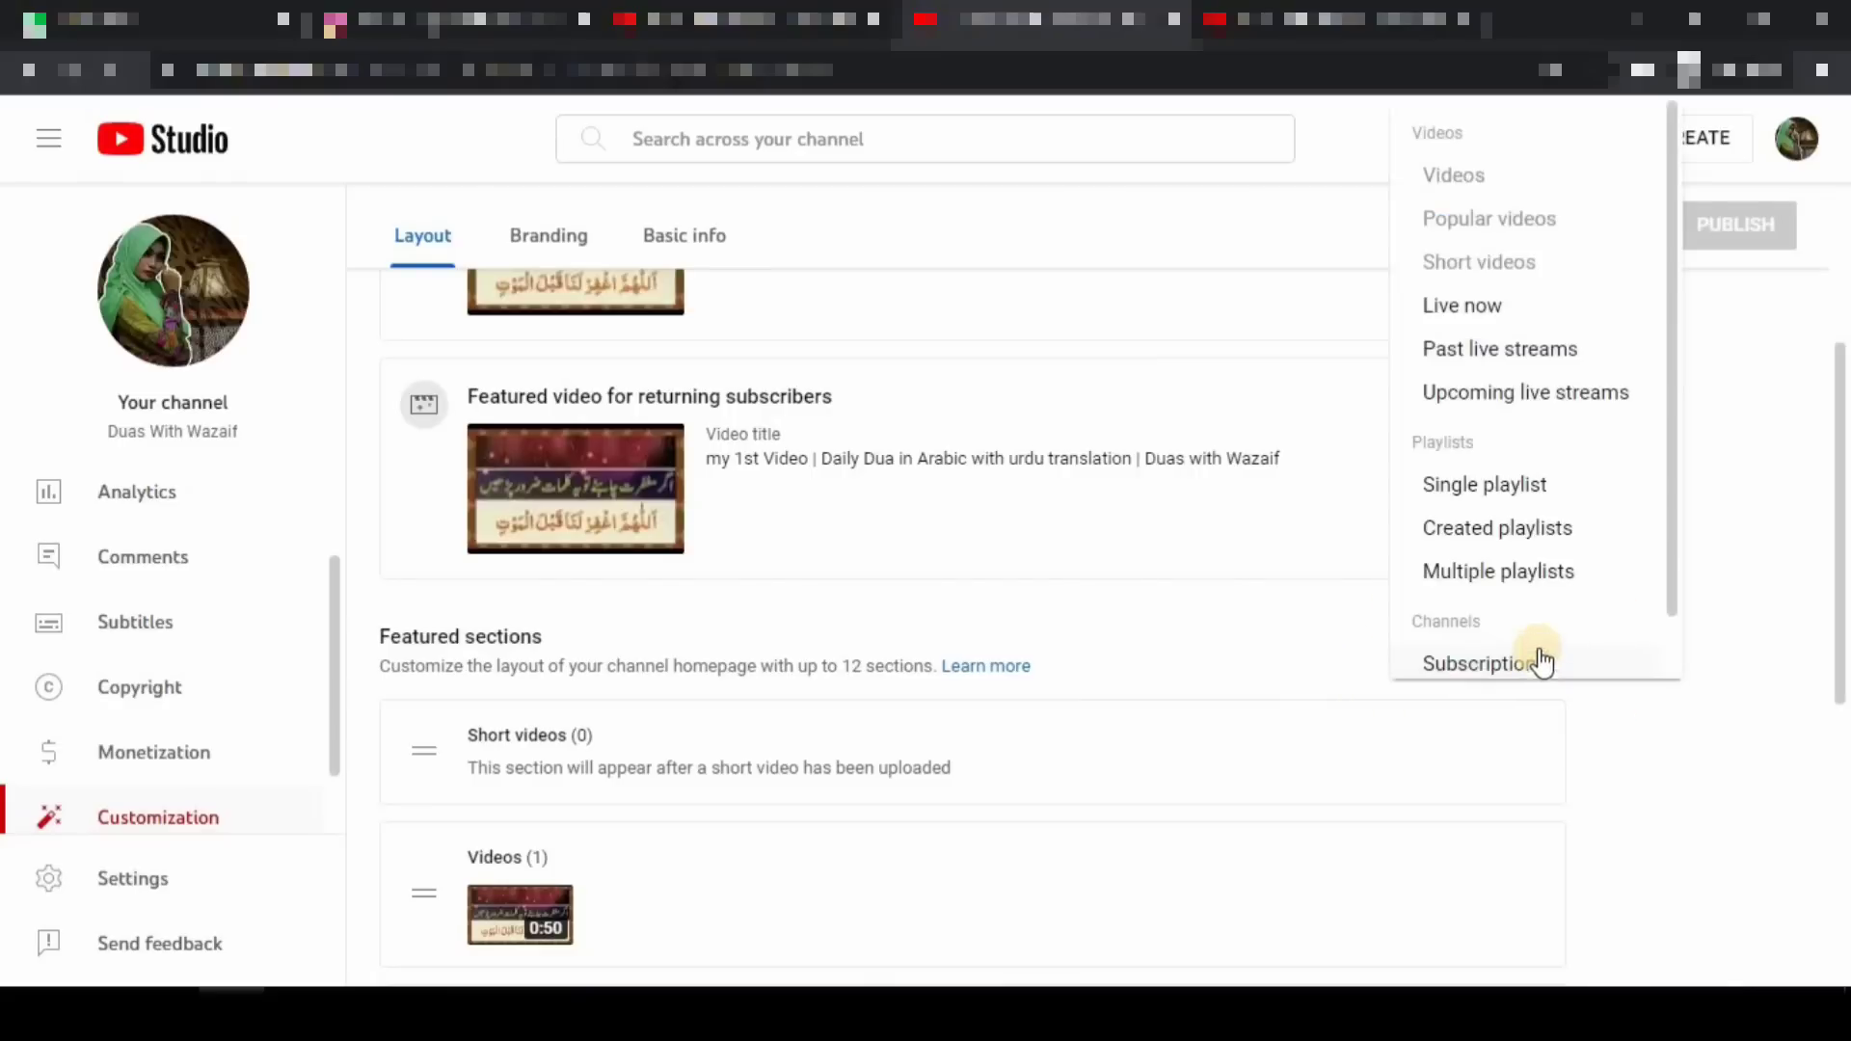
pyautogui.scroll(1, 1556, 518)
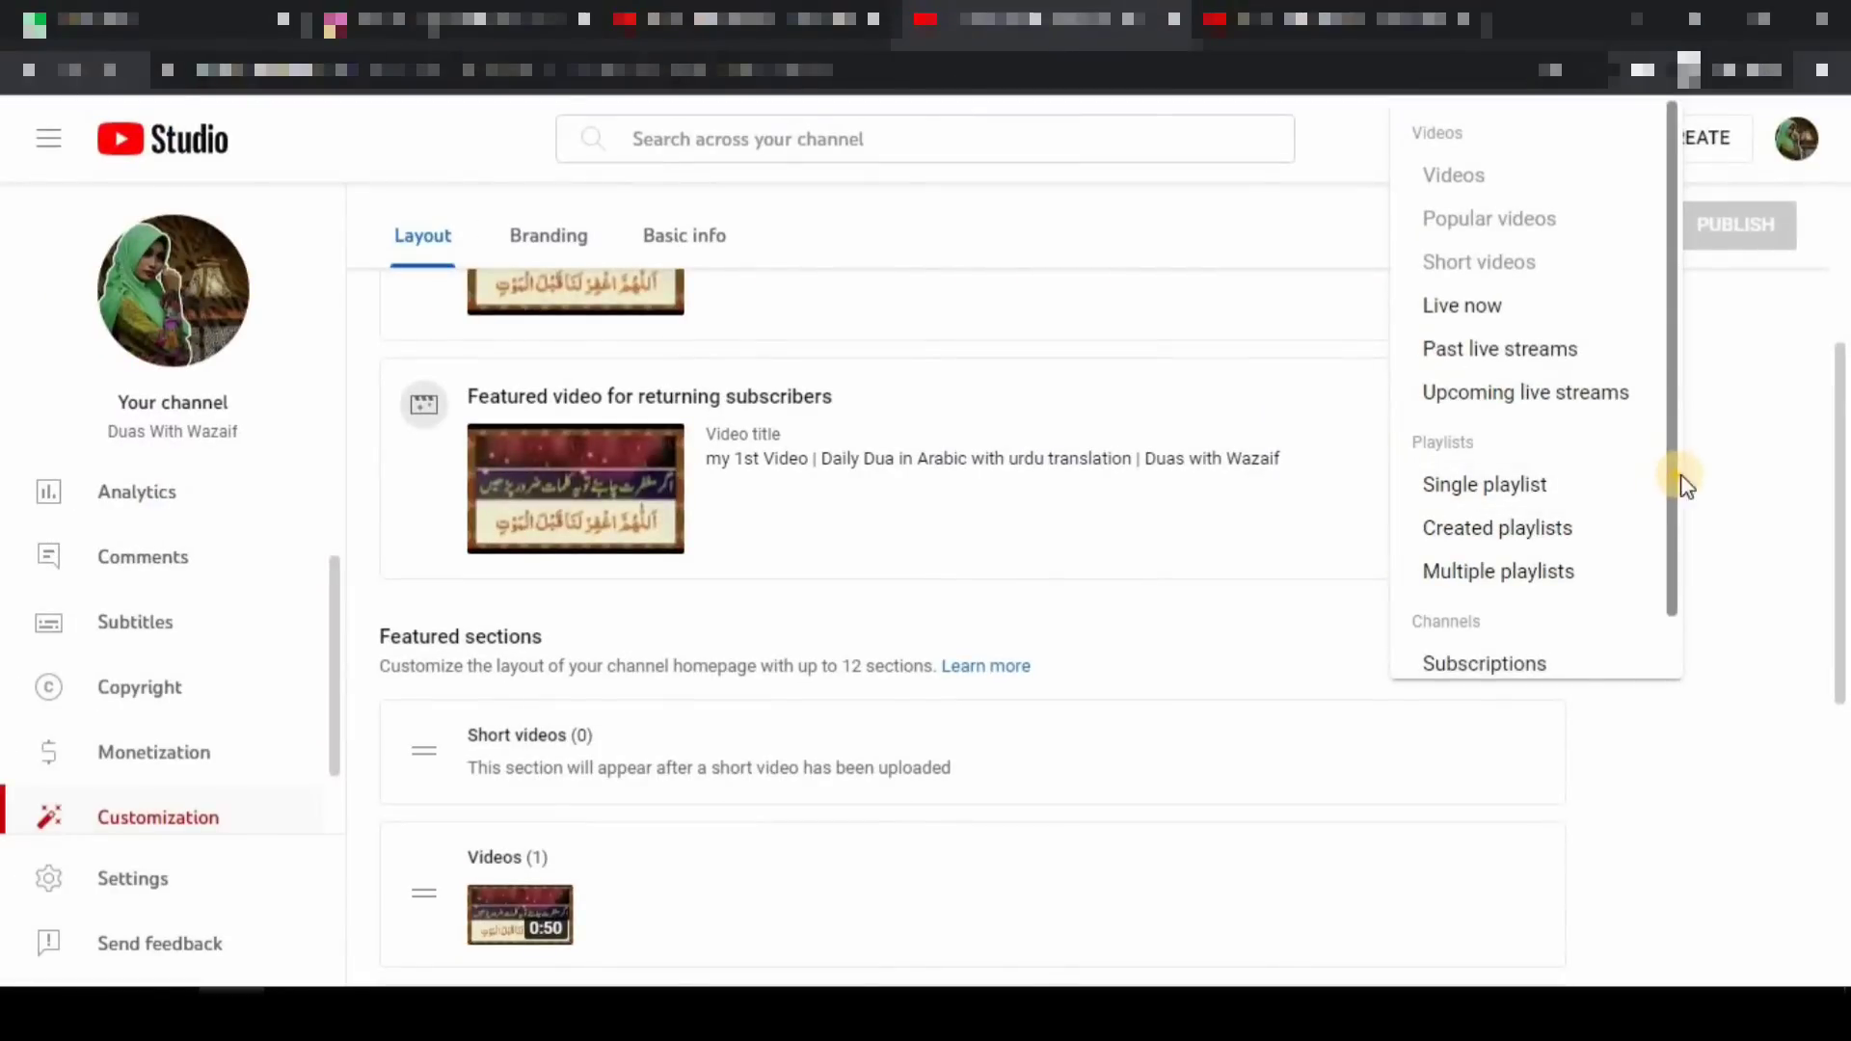
pyautogui.click(1712, 468)
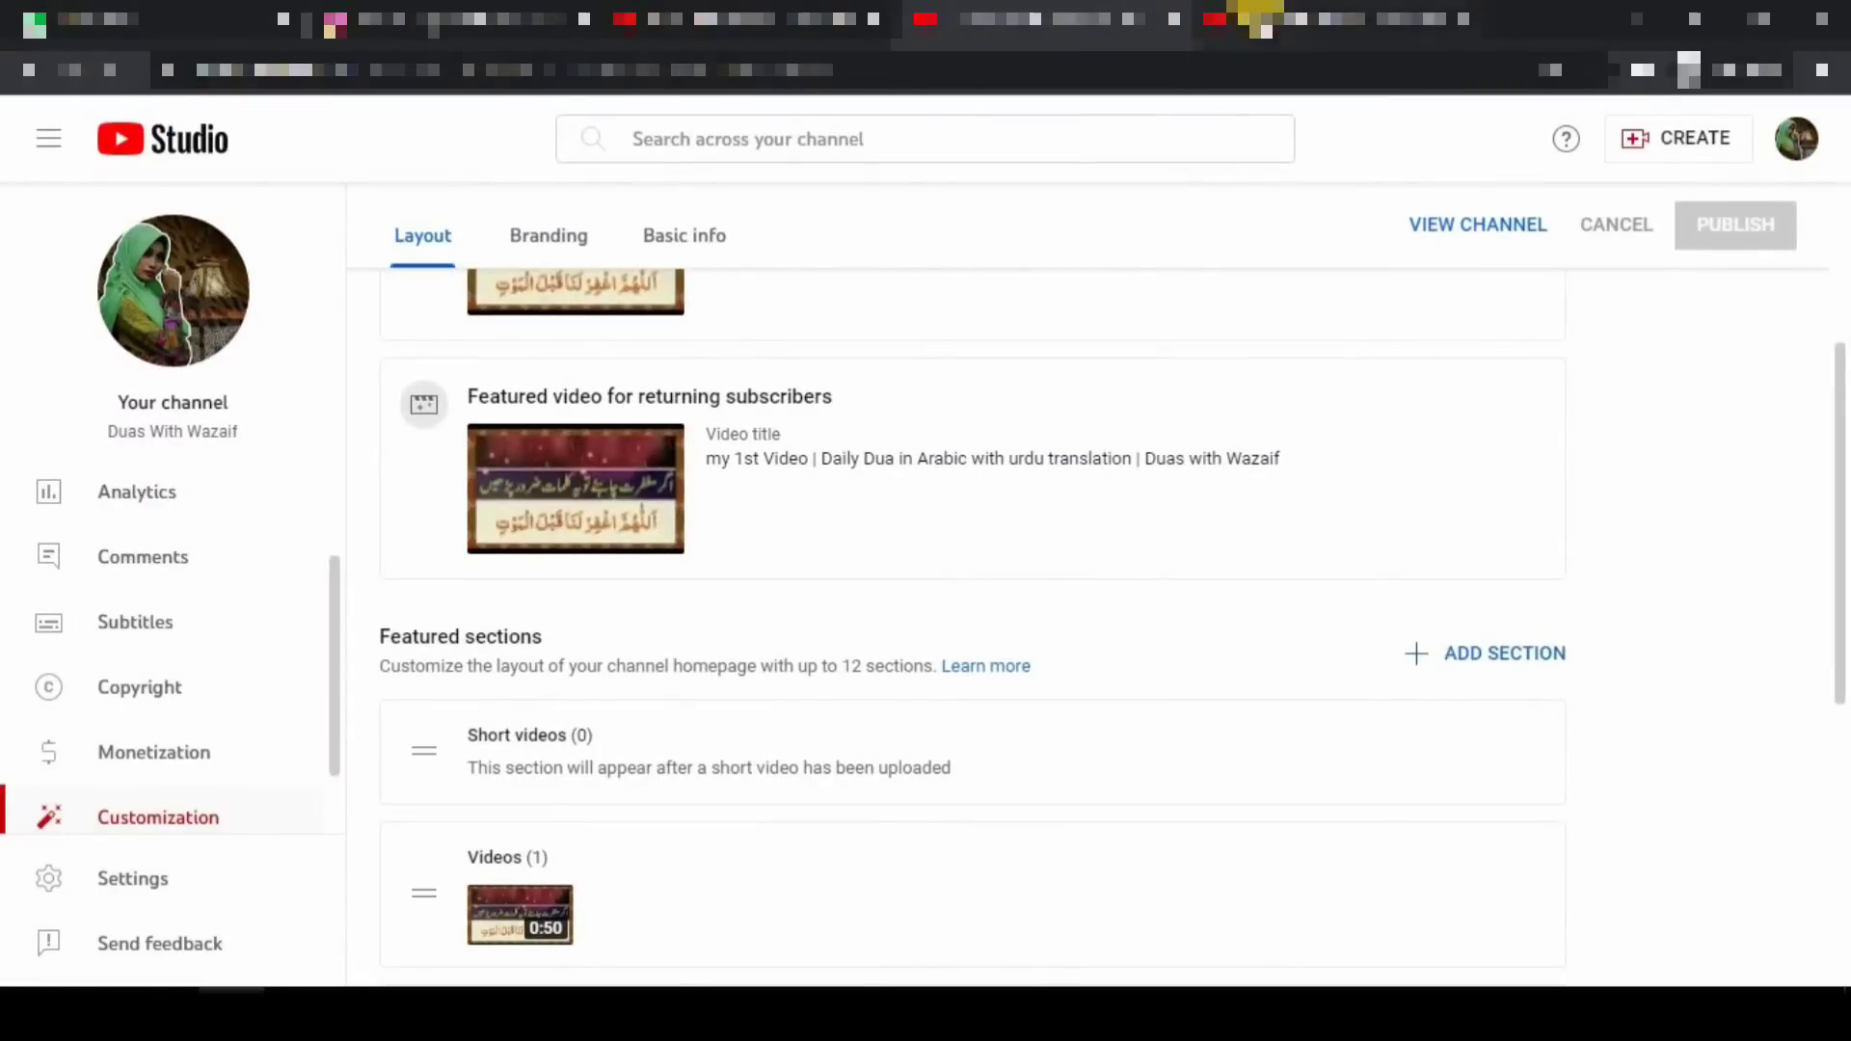
pyautogui.click(1253, 21)
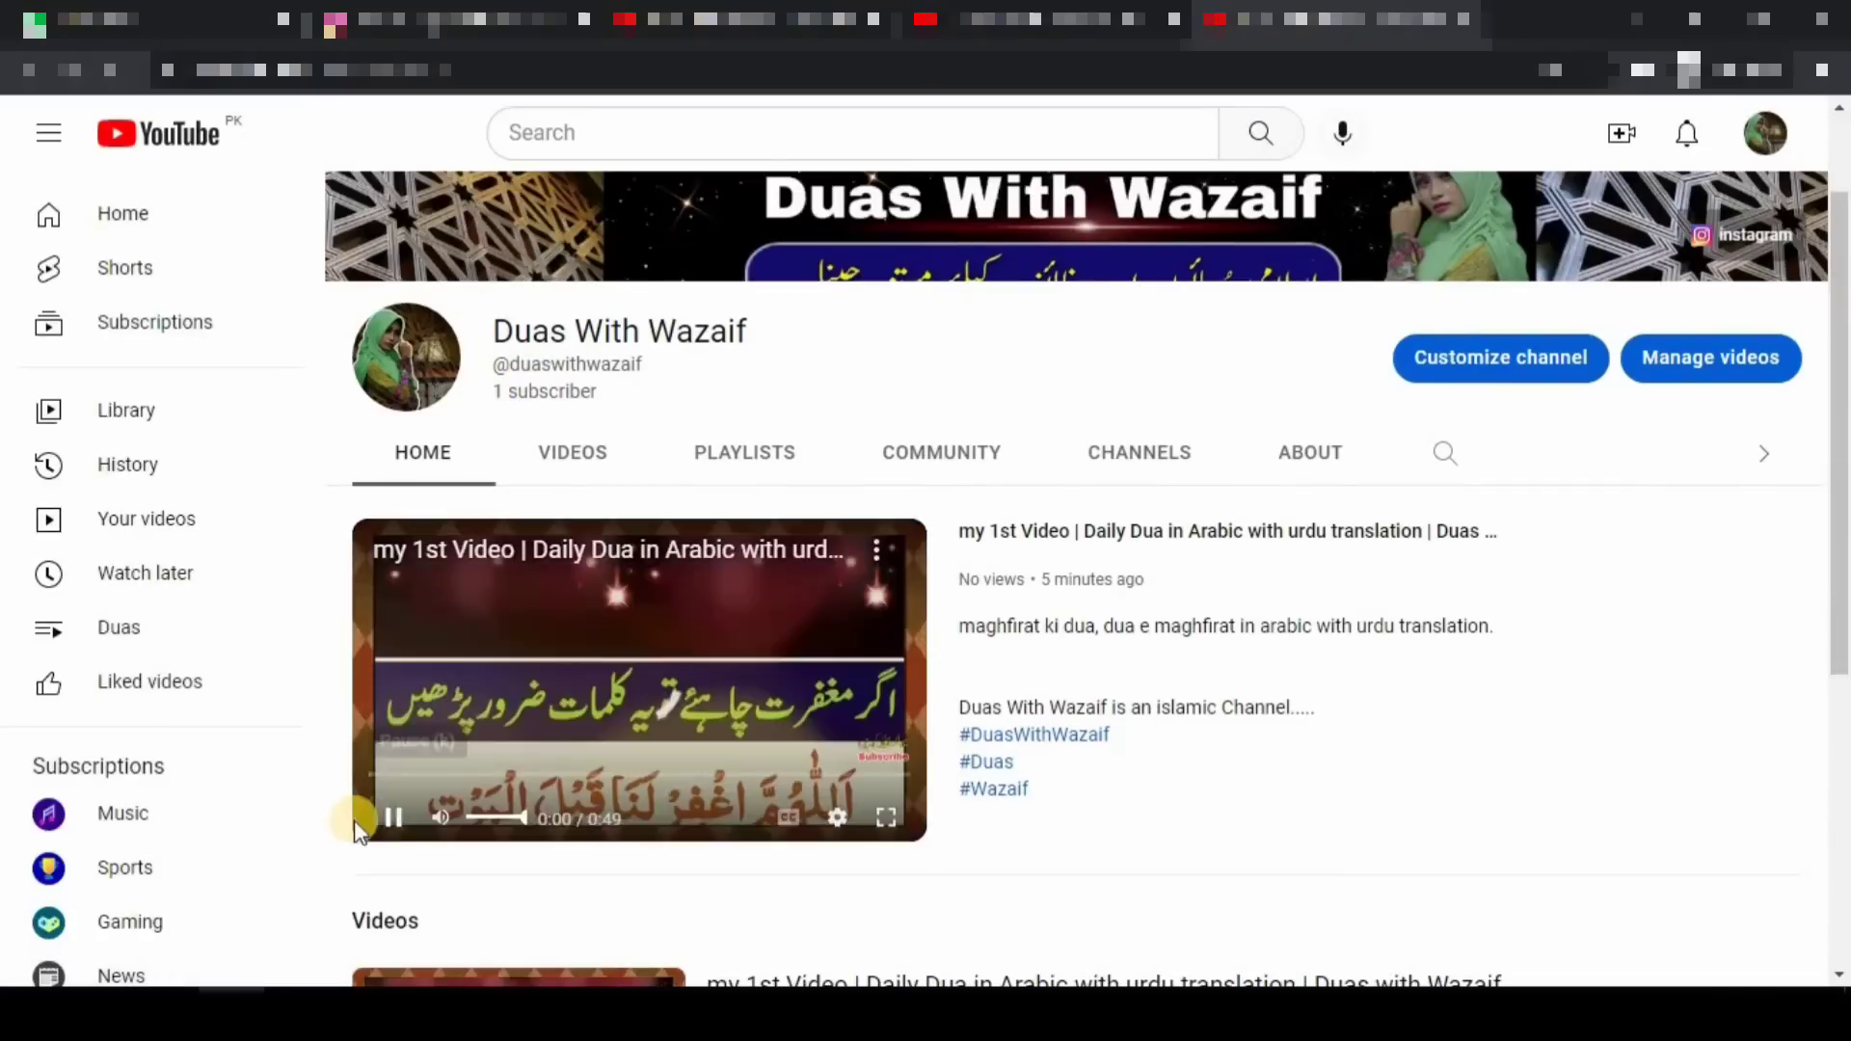
# - Pause the trailer, confirm My Teacher's Channel appears below Videos, then return to Studio
pyautogui.click(392, 817)
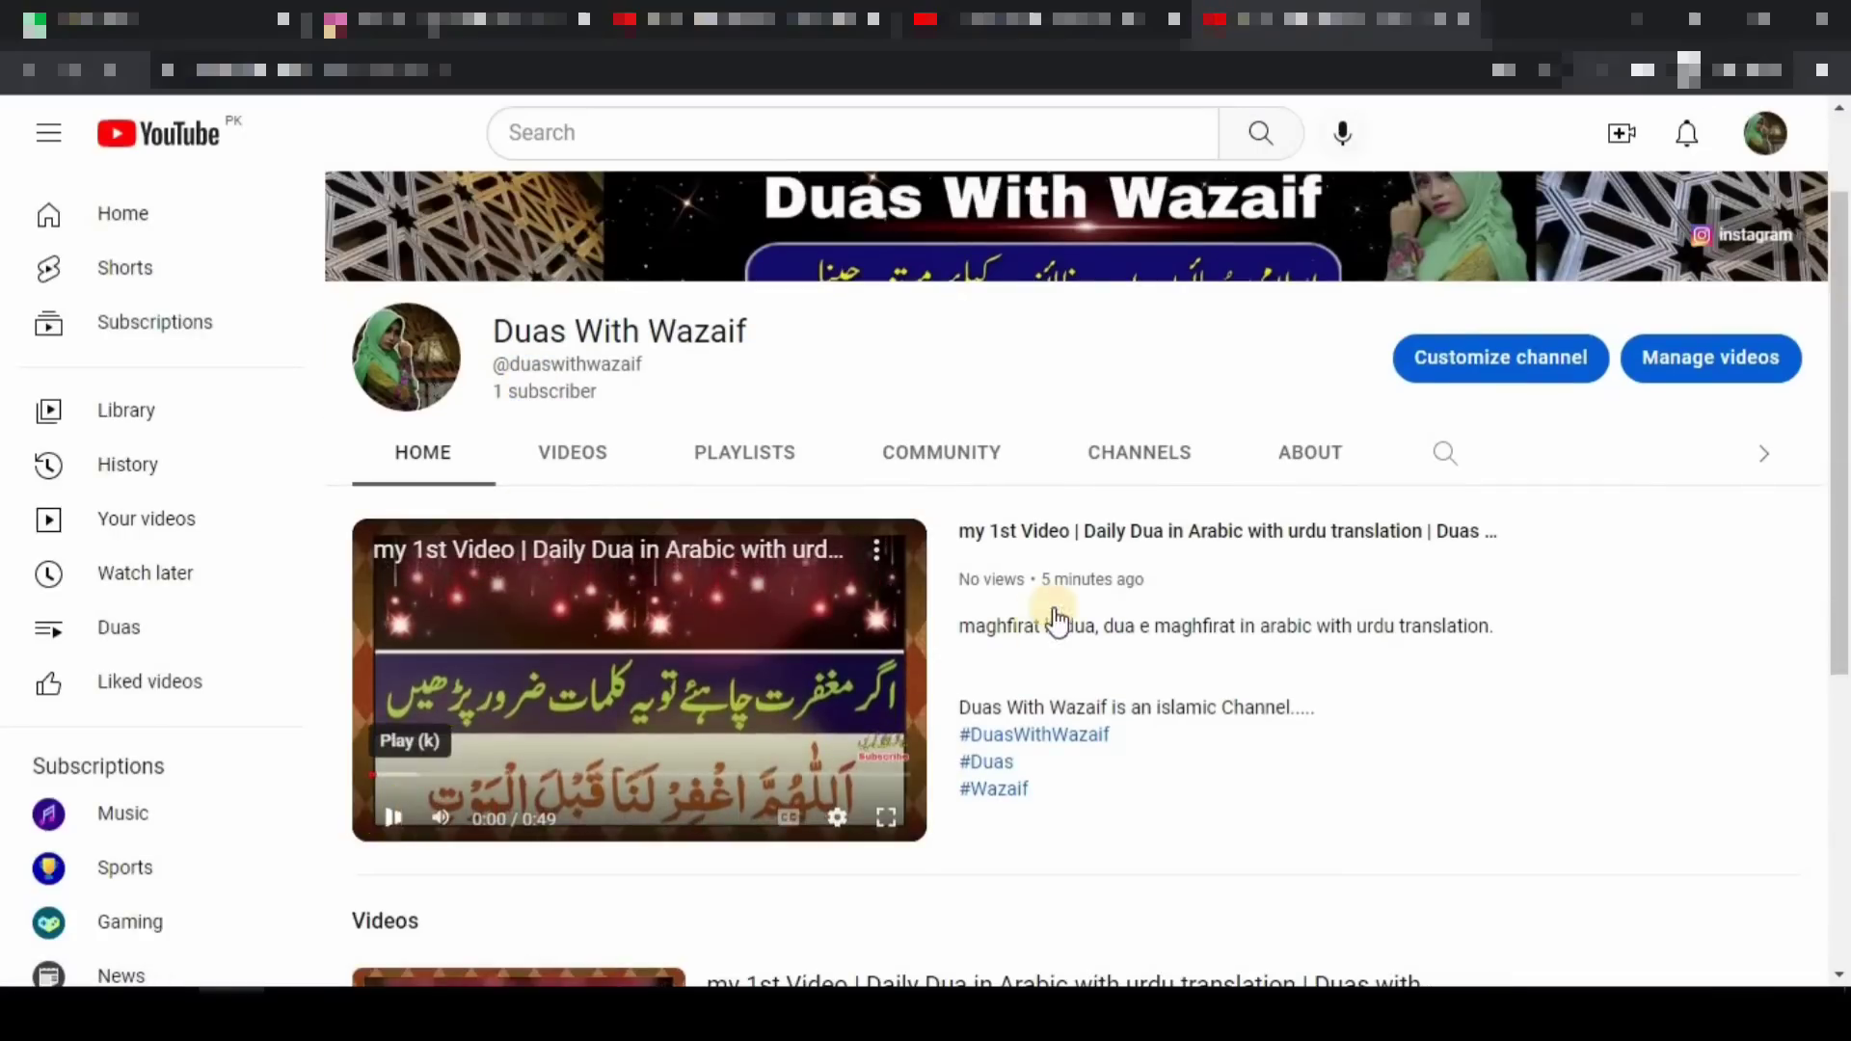
pyautogui.scroll(-2, 1118, 502)
pyautogui.scroll(-2, 1119, 503)
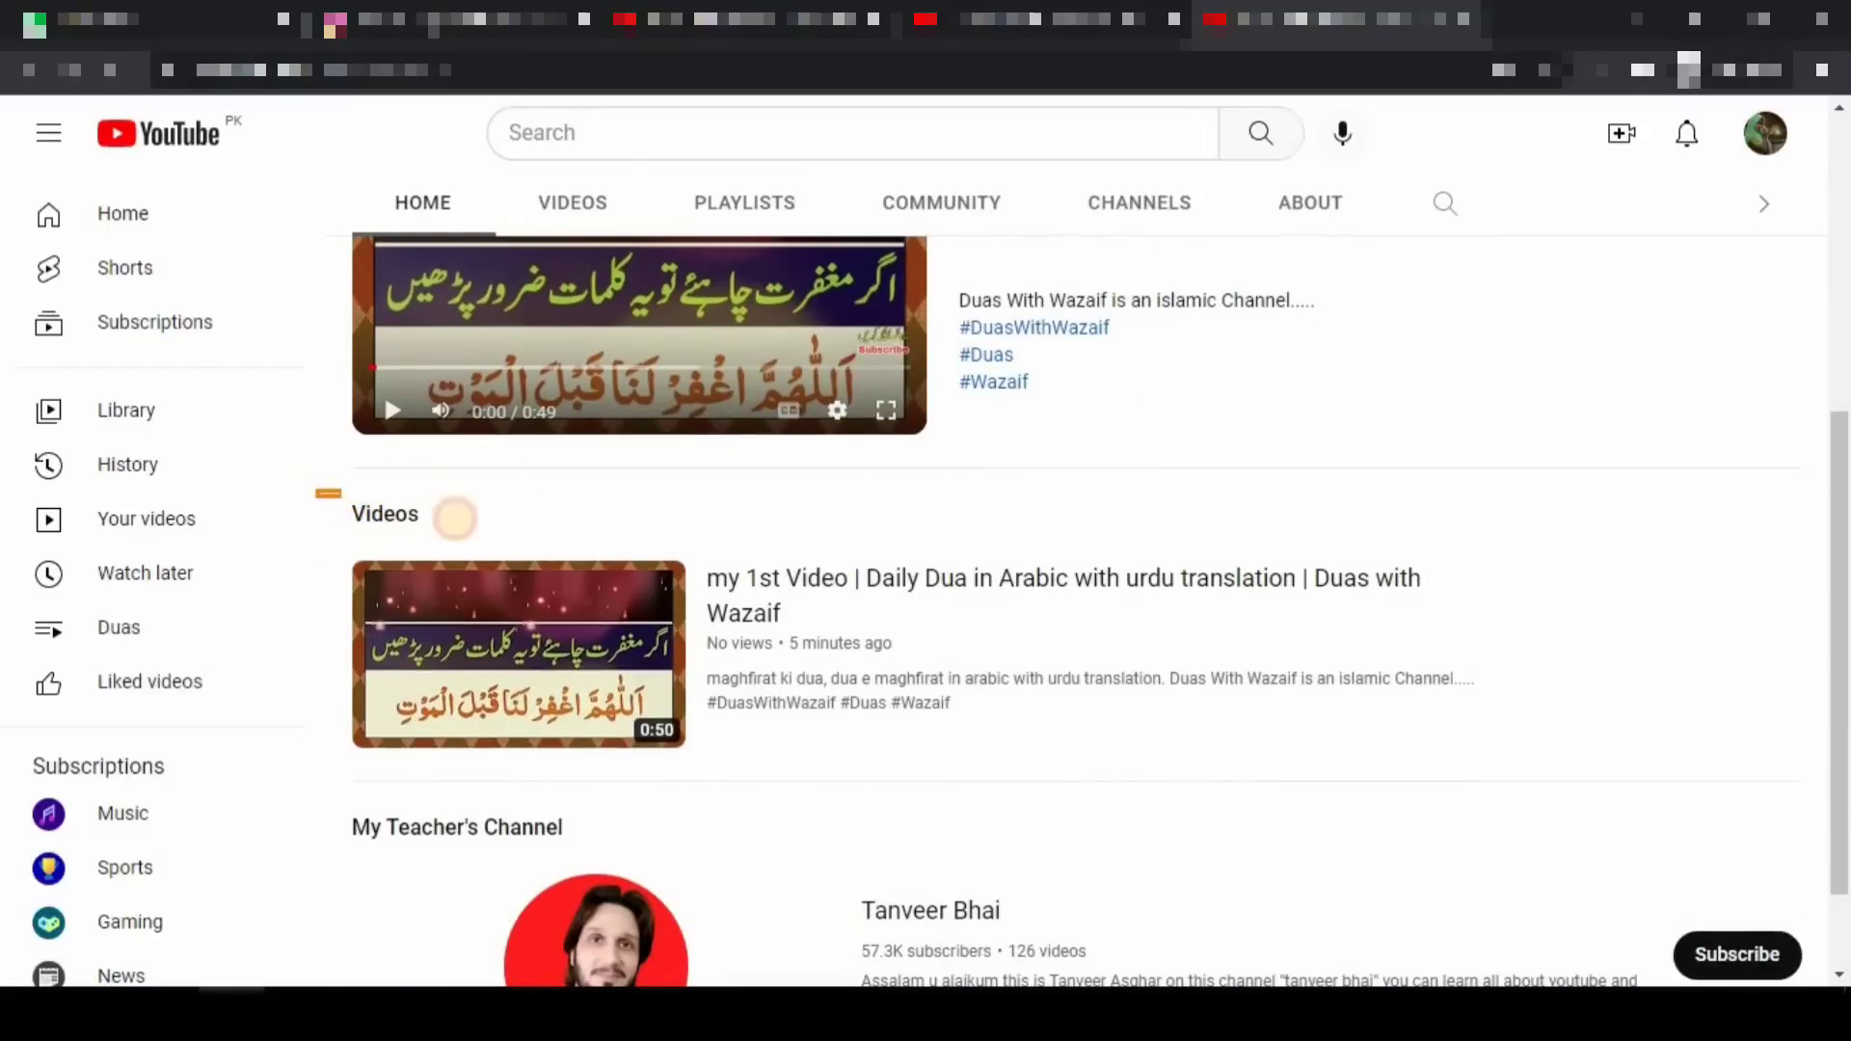
pyautogui.moveTo(318, 793); pyautogui.dragTo(588, 855)
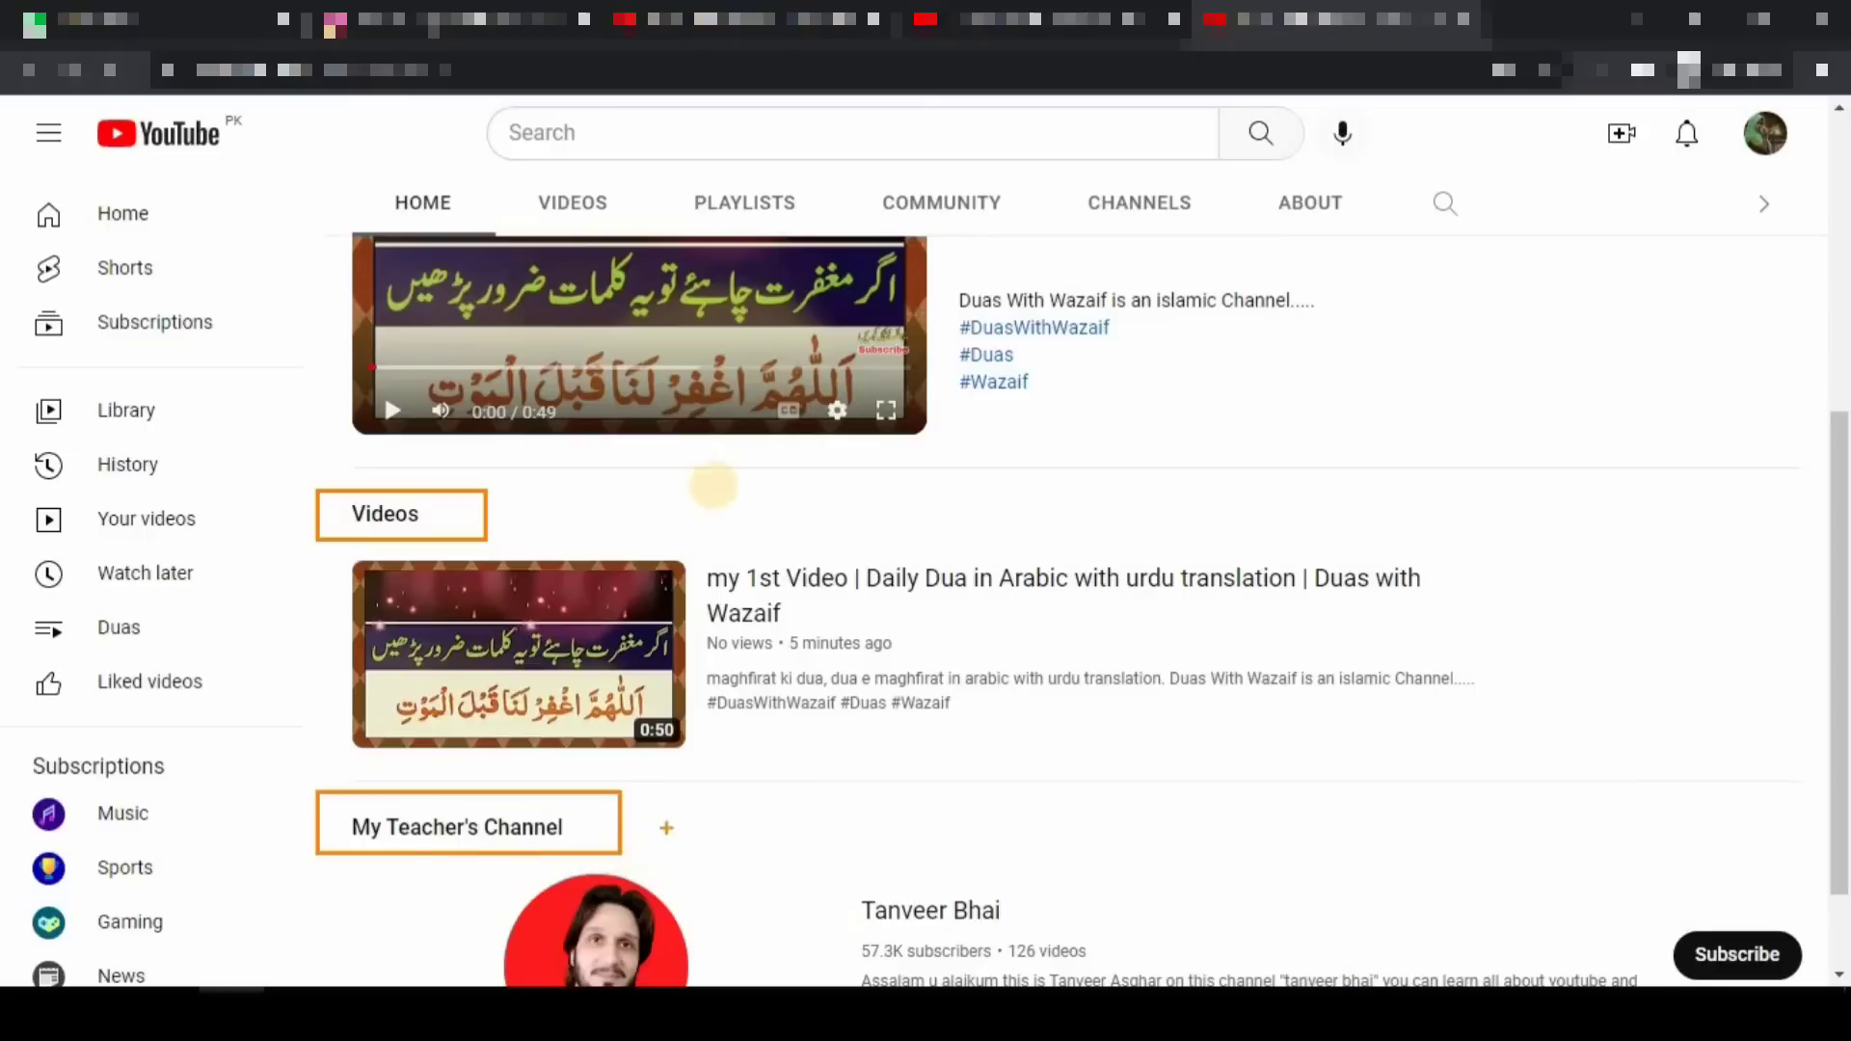
pyautogui.scroll(-1, 733, 502)
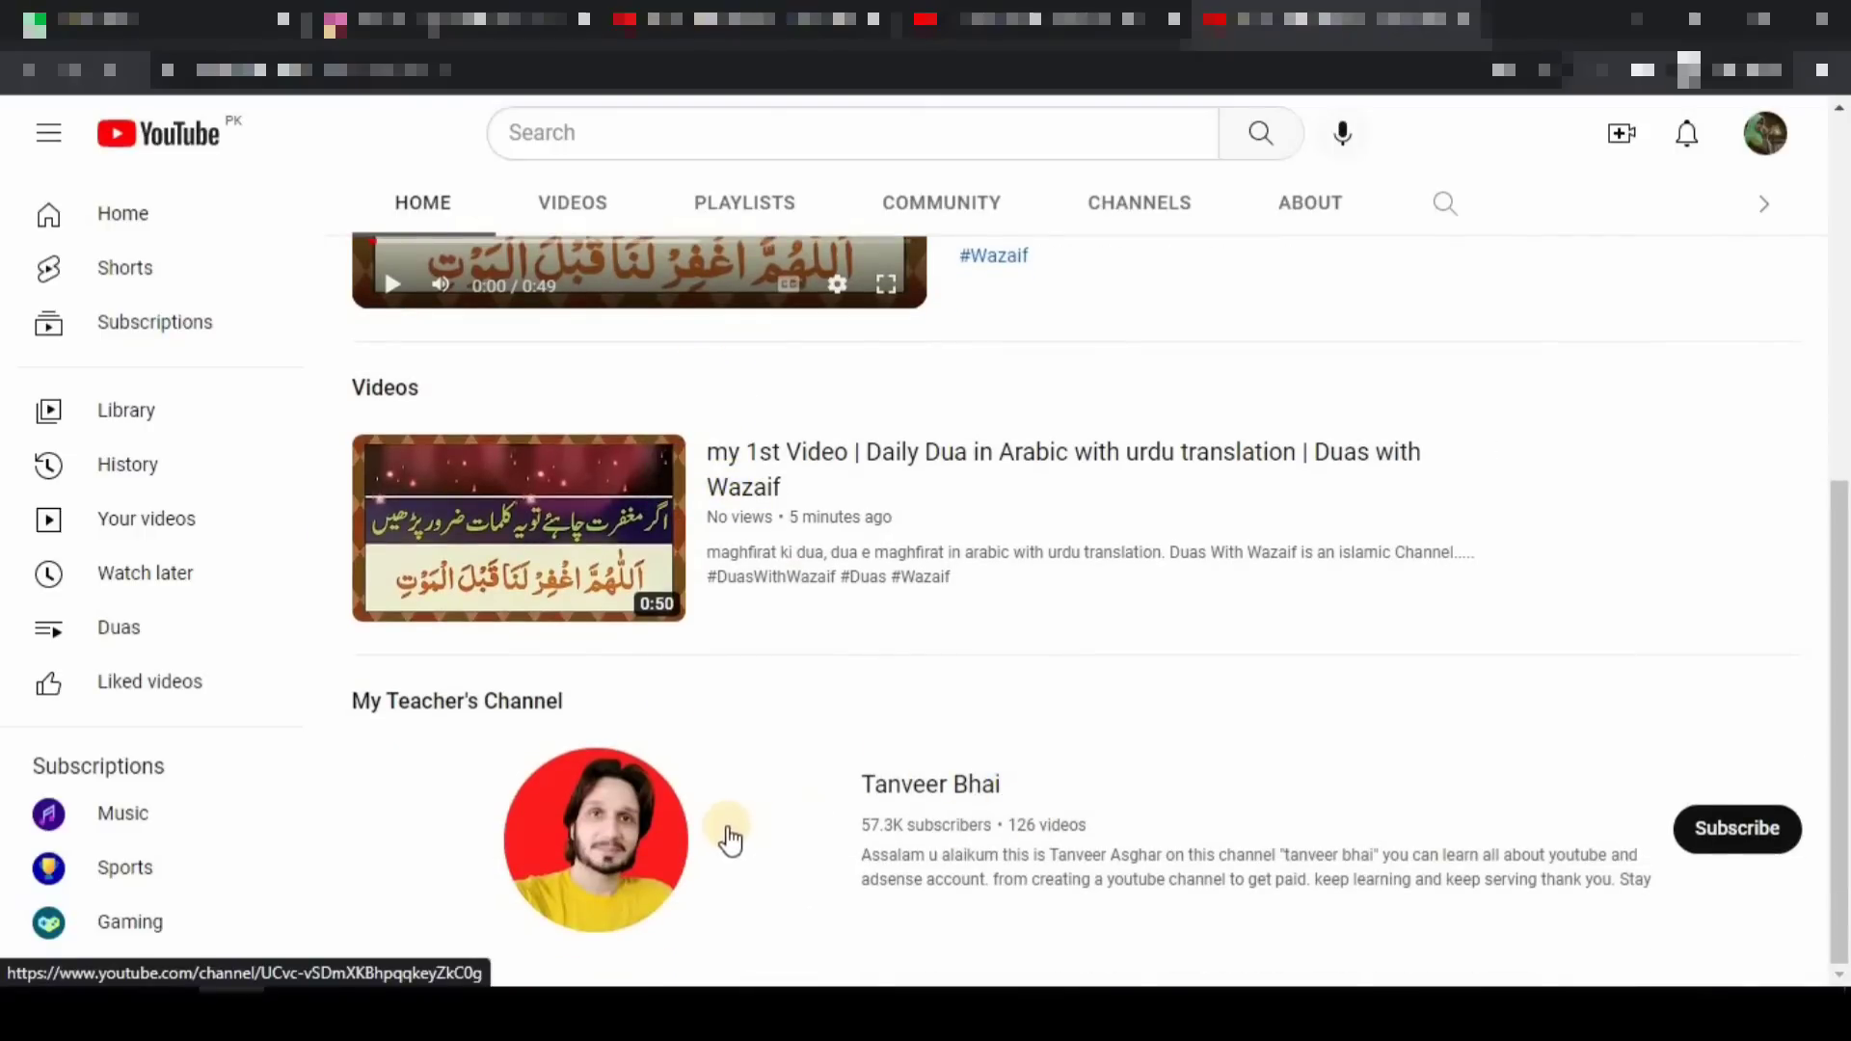
pyautogui.scroll(2, 728, 842)
pyautogui.scroll(4, 728, 841)
pyautogui.scroll(-5, 721, 839)
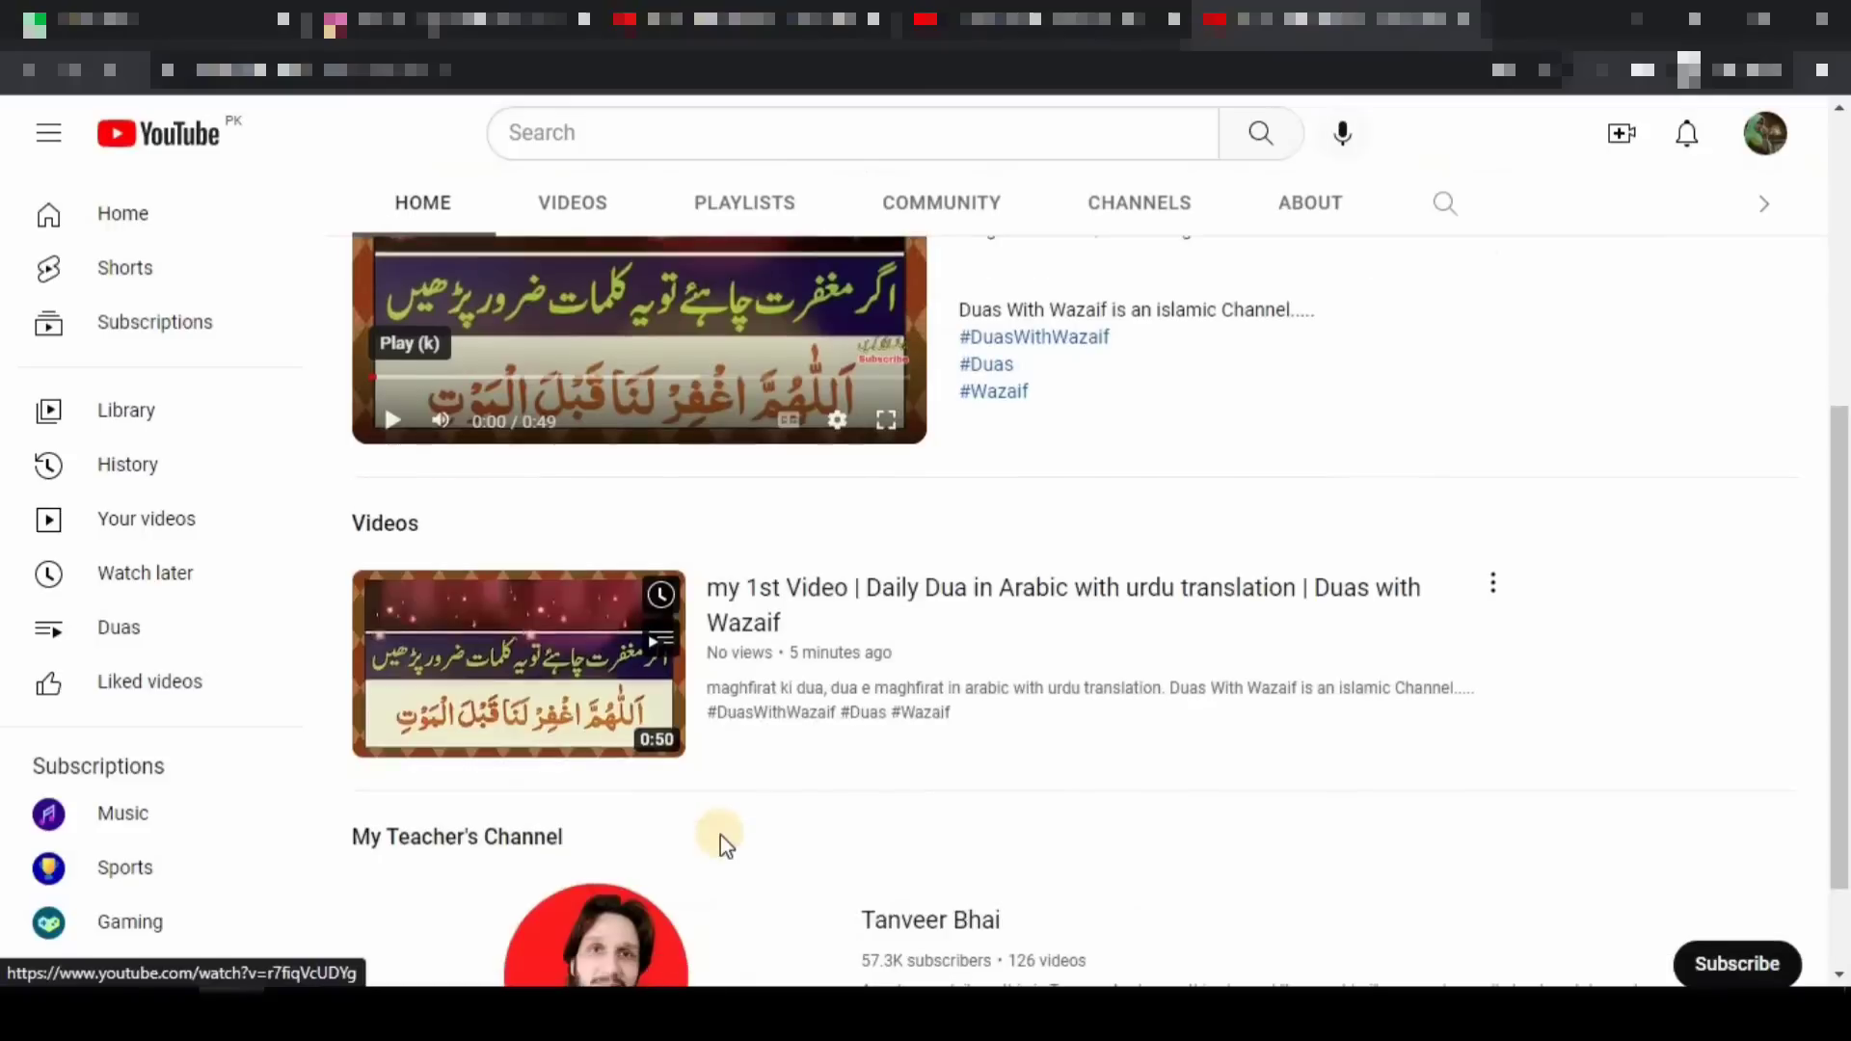
pyautogui.scroll(-1, 726, 845)
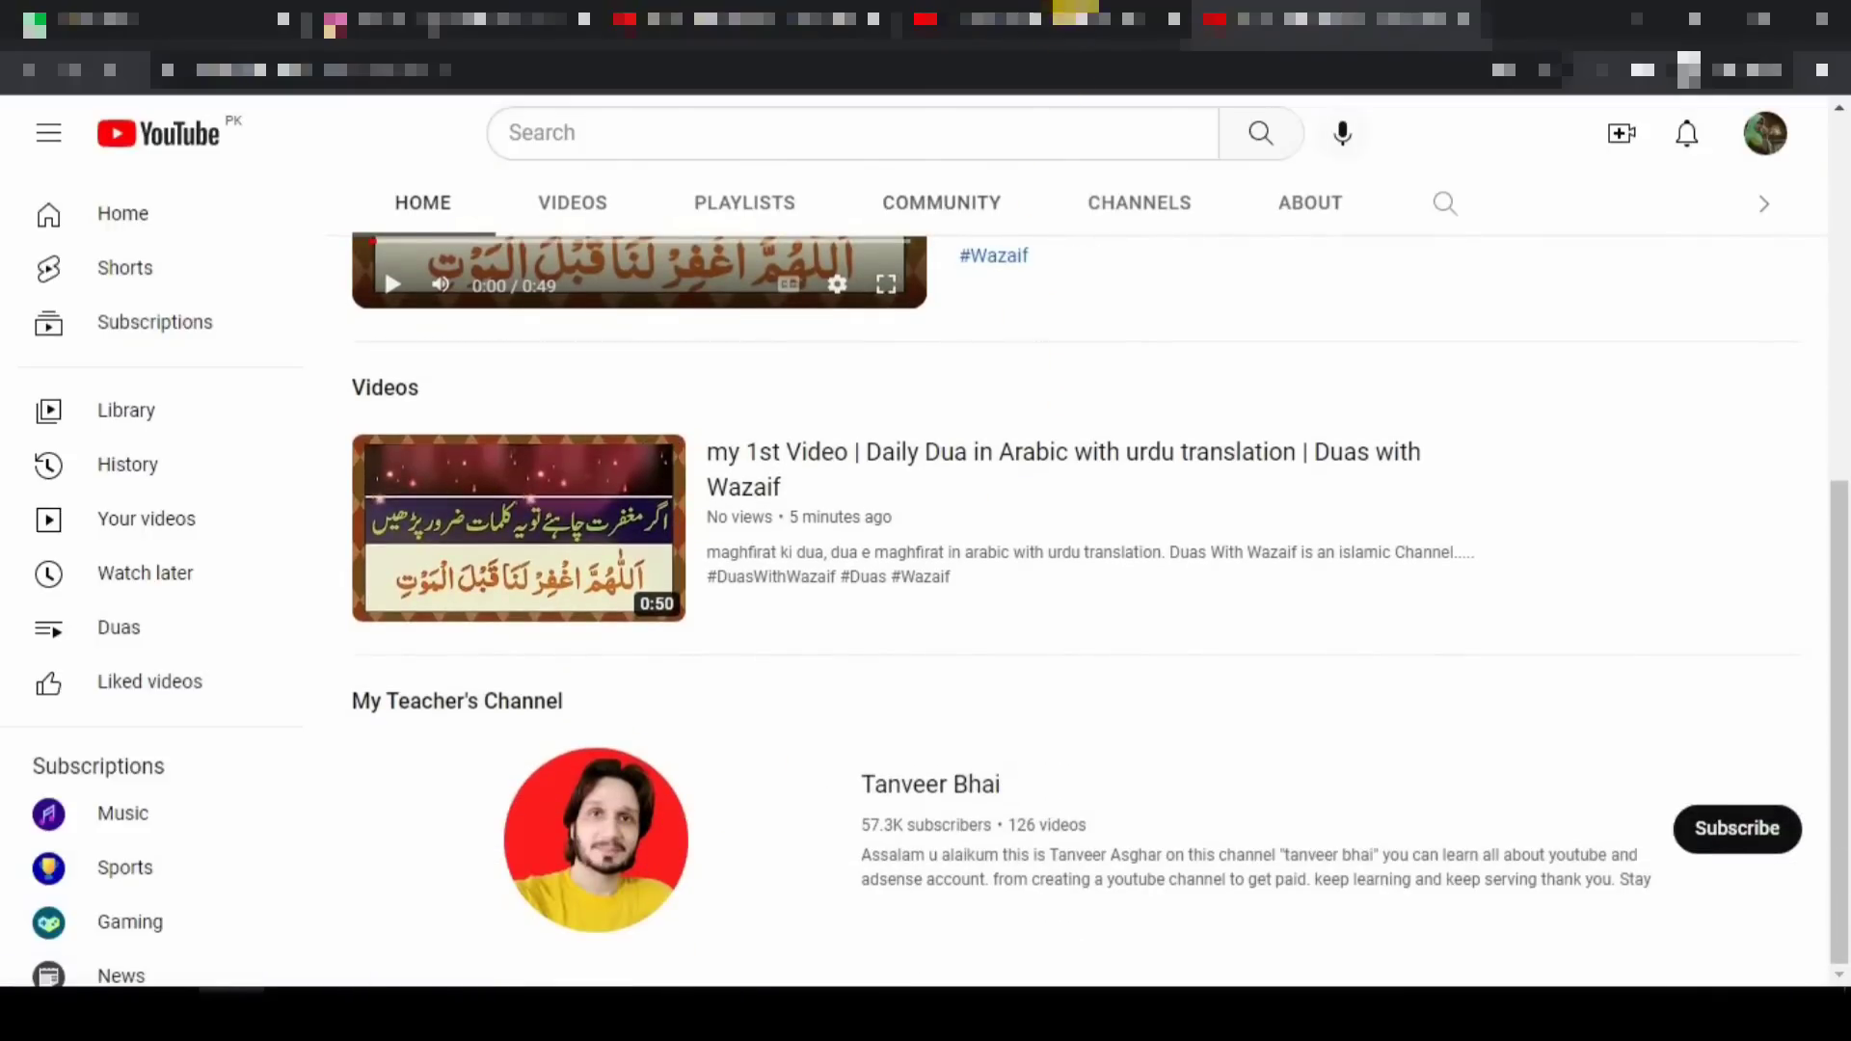
pyautogui.click(1058, 19)
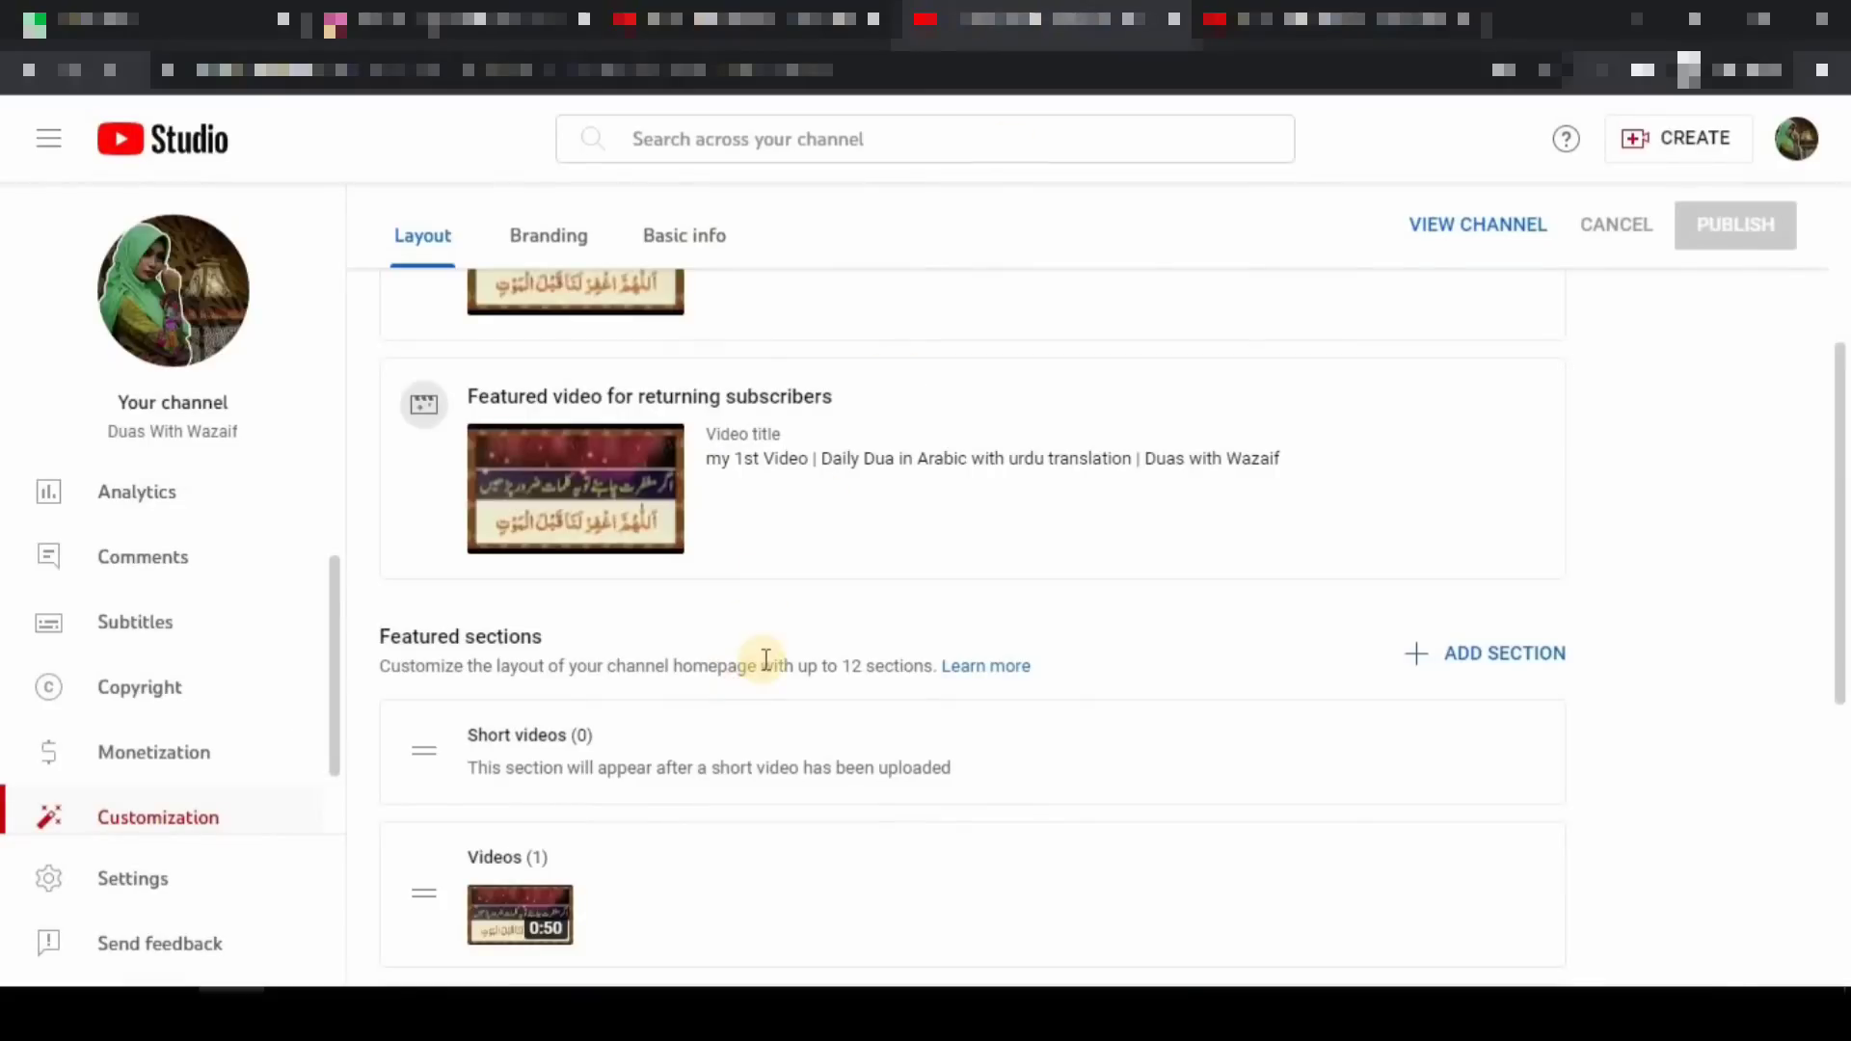
# - Drag the My Teacher's Channel featured-channels section up above the Videos section
pyautogui.scroll(-4, 764, 659)
pyautogui.scroll(7, 761, 656)
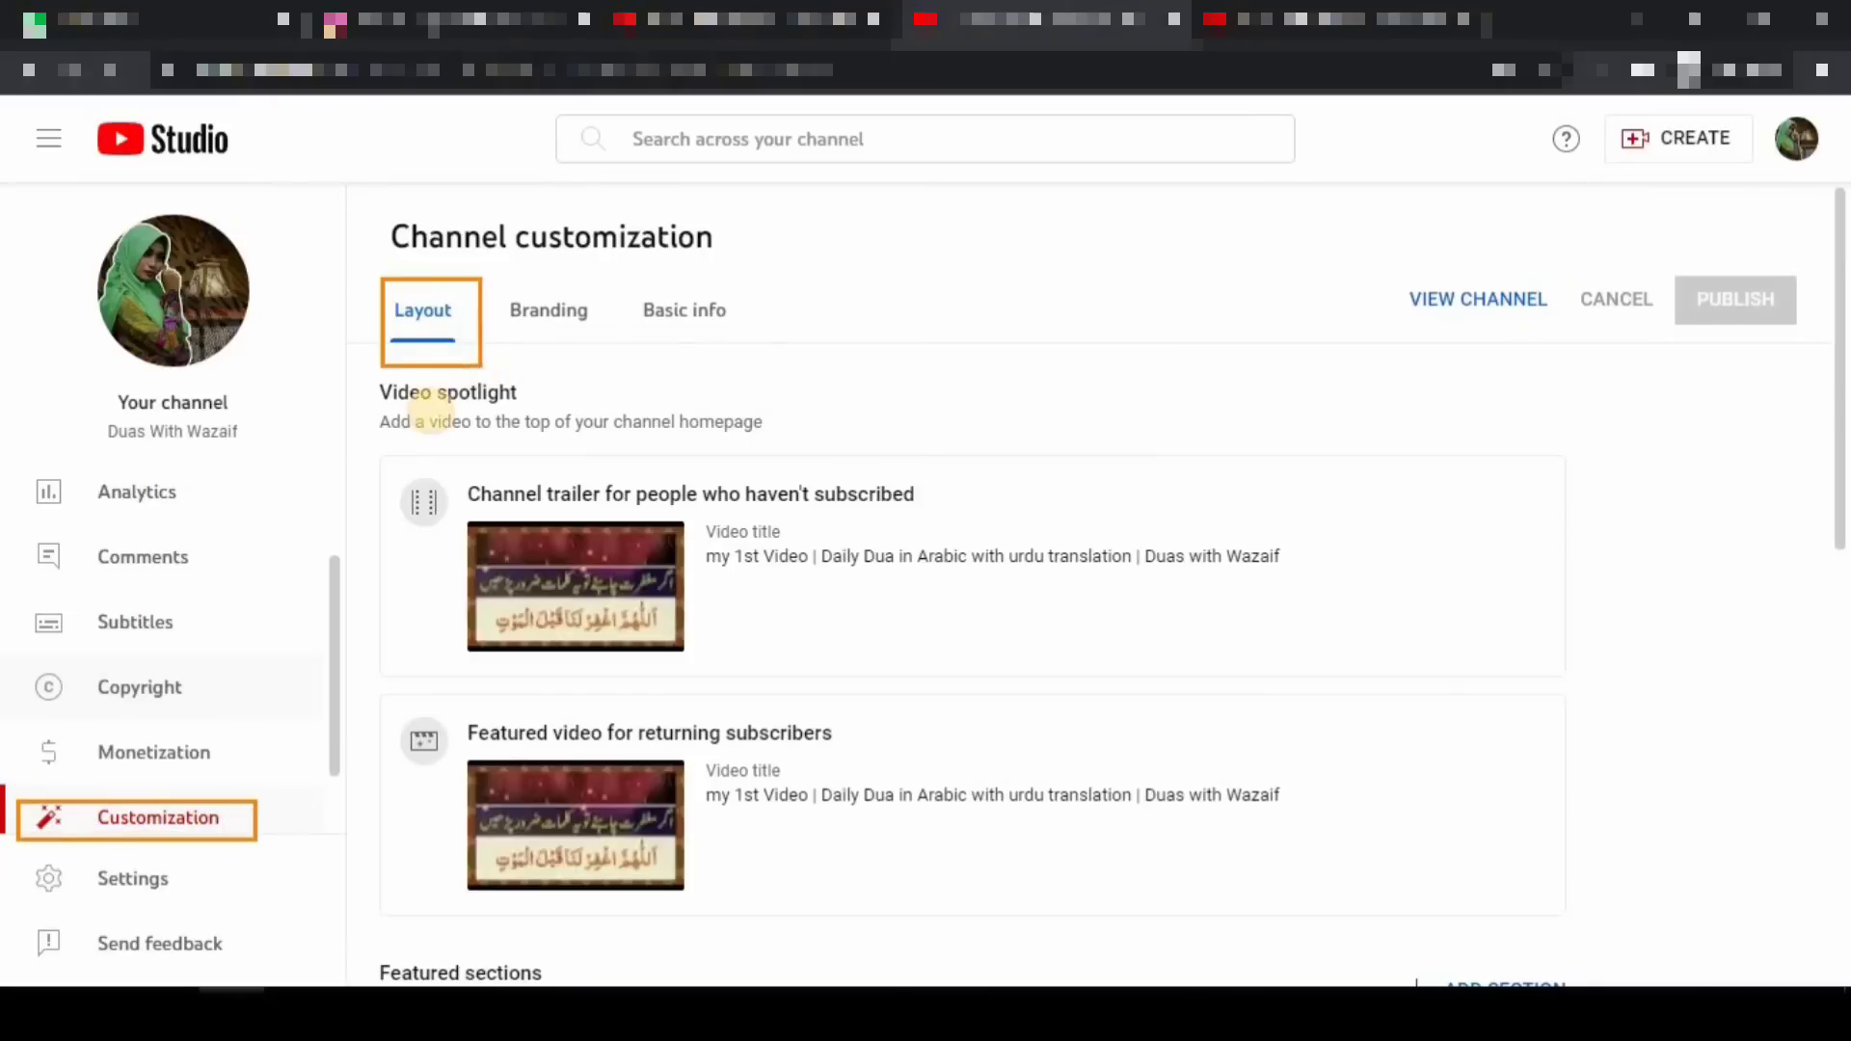
pyautogui.scroll(-10, 928, 612)
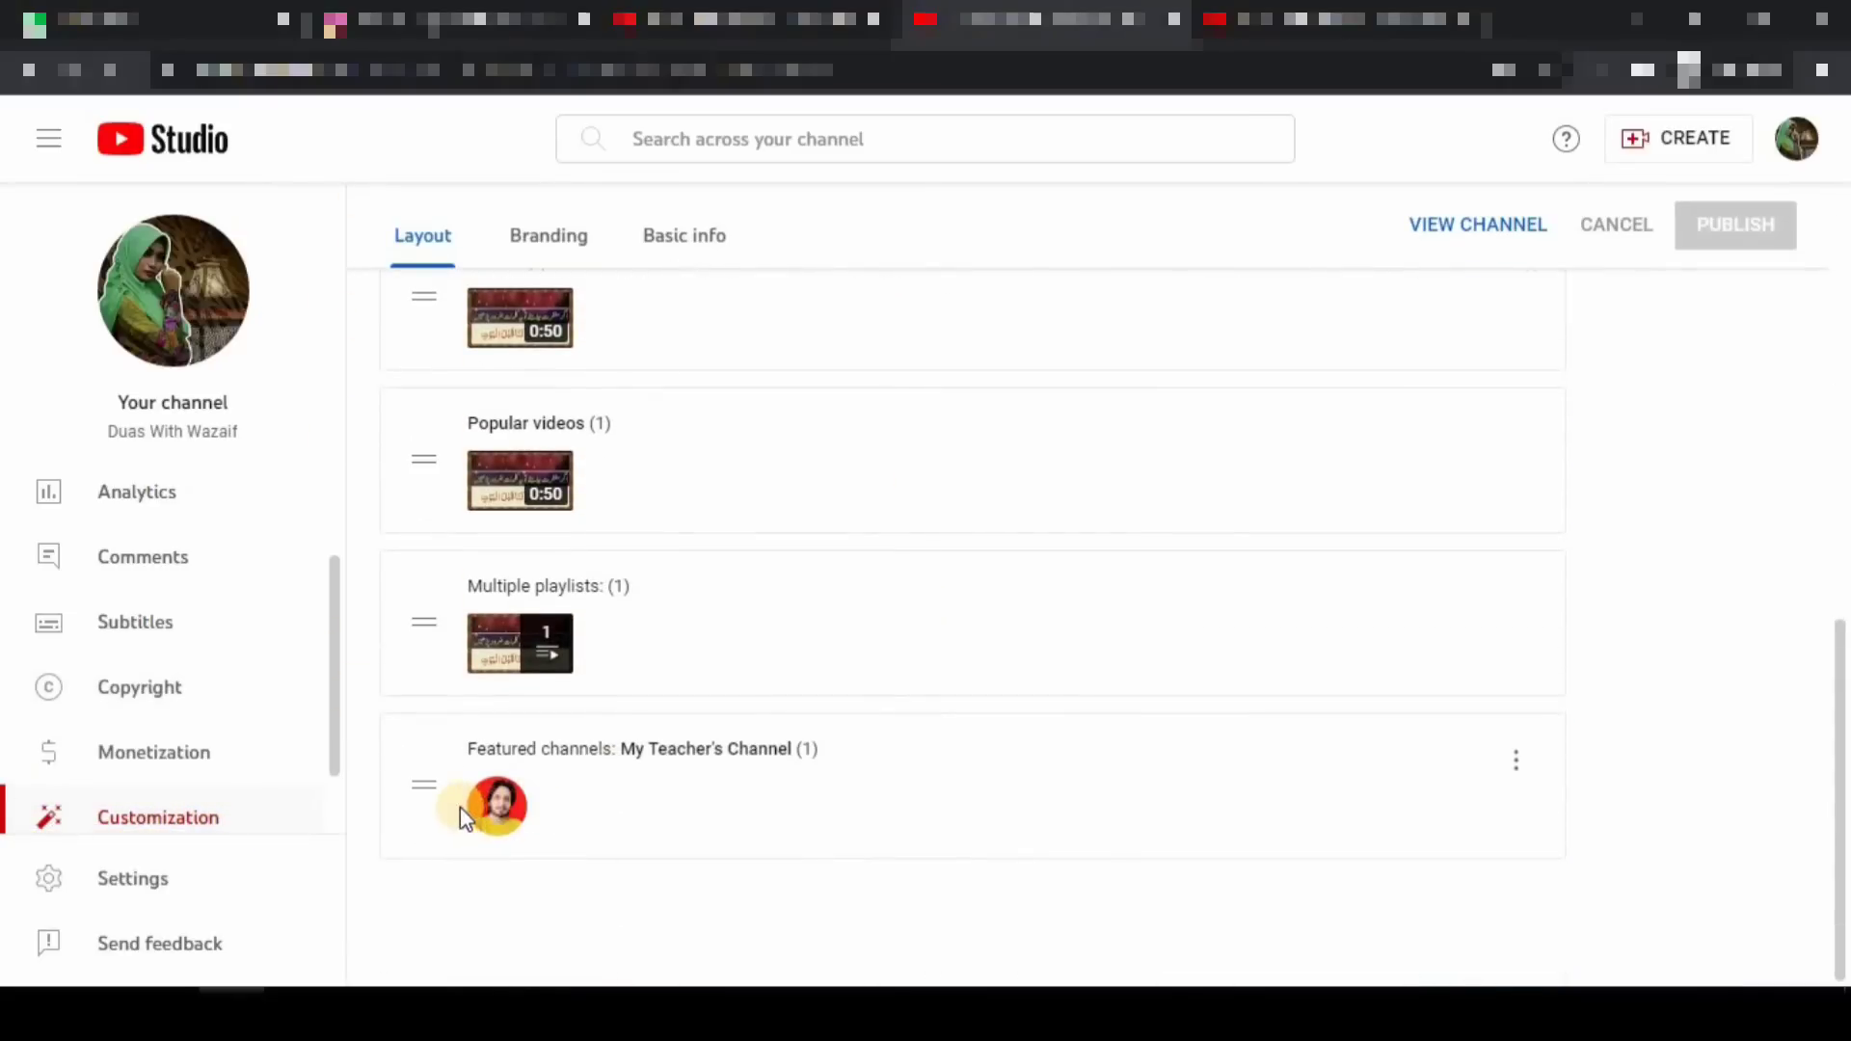
pyautogui.hotkey('ctrl', '2')
pyautogui.moveTo(382, 754); pyautogui.dragTo(712, 865)
pyautogui.moveTo(399, 765); pyautogui.dragTo(447, 807)
pyautogui.moveTo(428, 792); pyautogui.dragTo(474, 465)
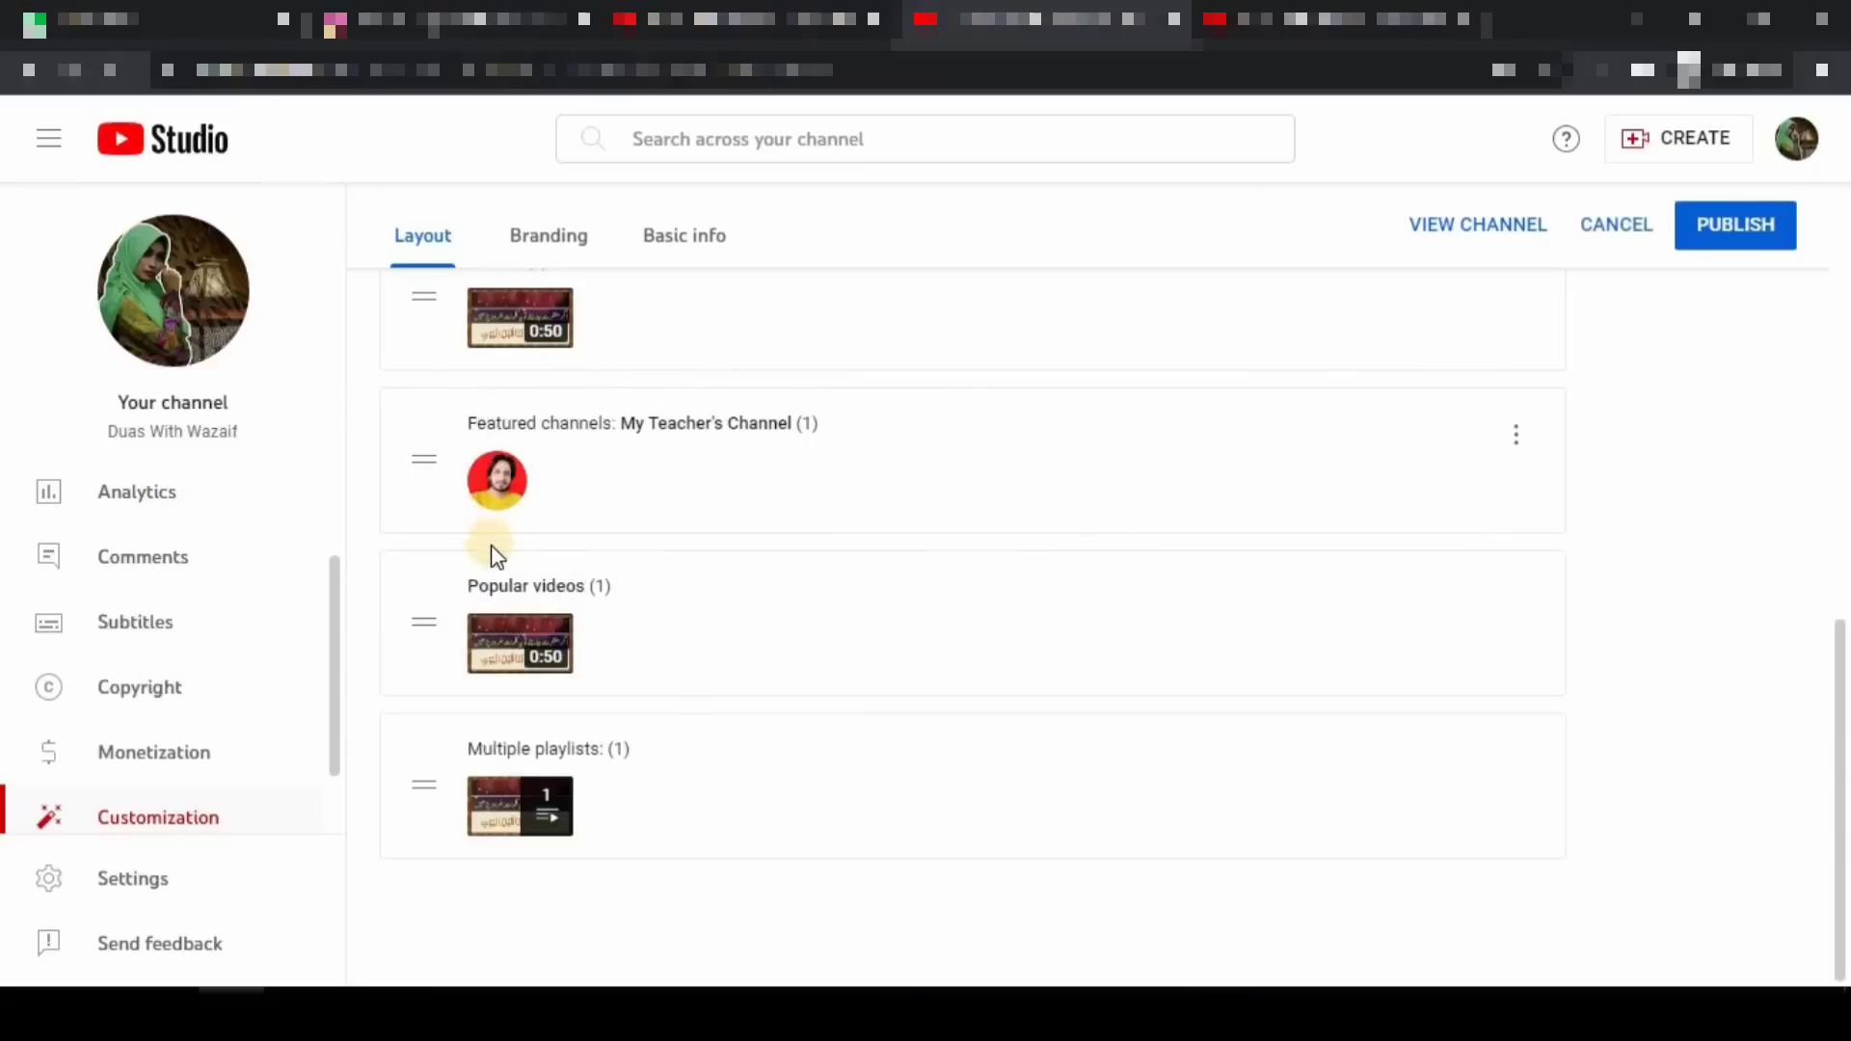
pyautogui.scroll(1, 488, 546)
pyautogui.scroll(1, 496, 611)
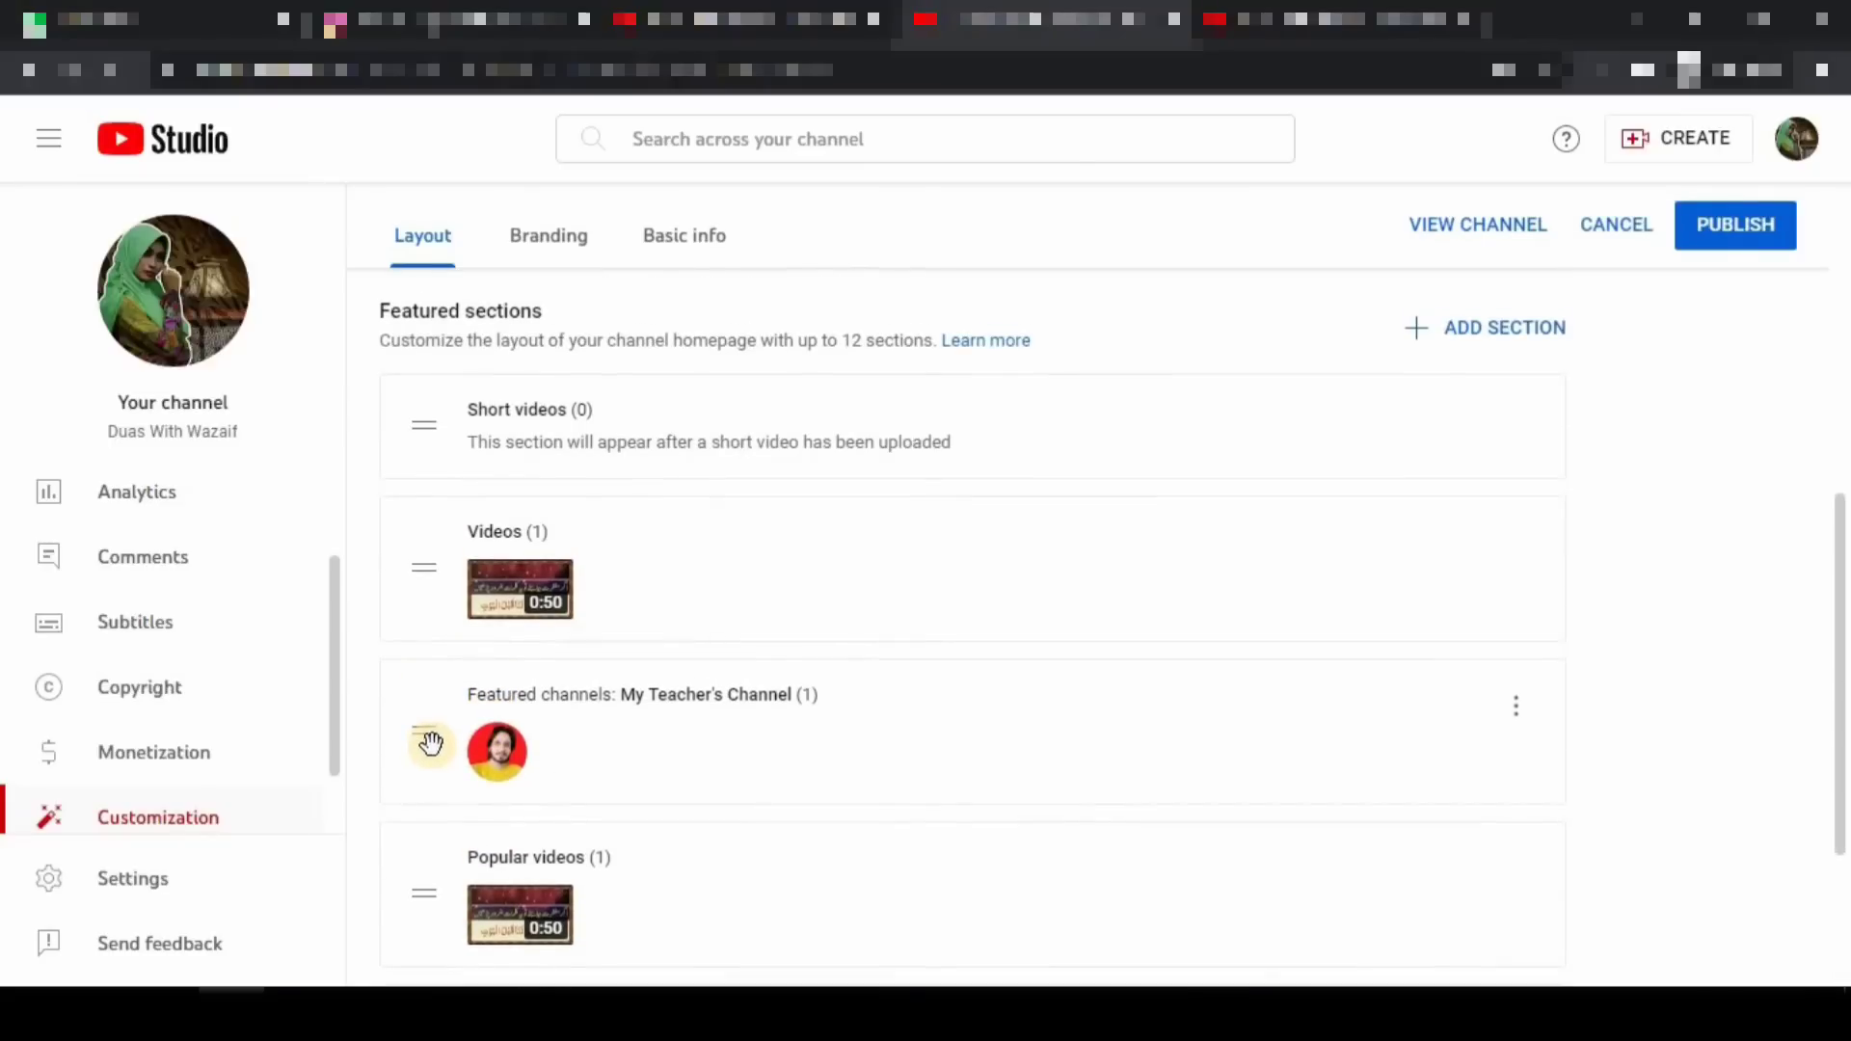
pyautogui.moveTo(431, 743); pyautogui.dragTo(435, 514)
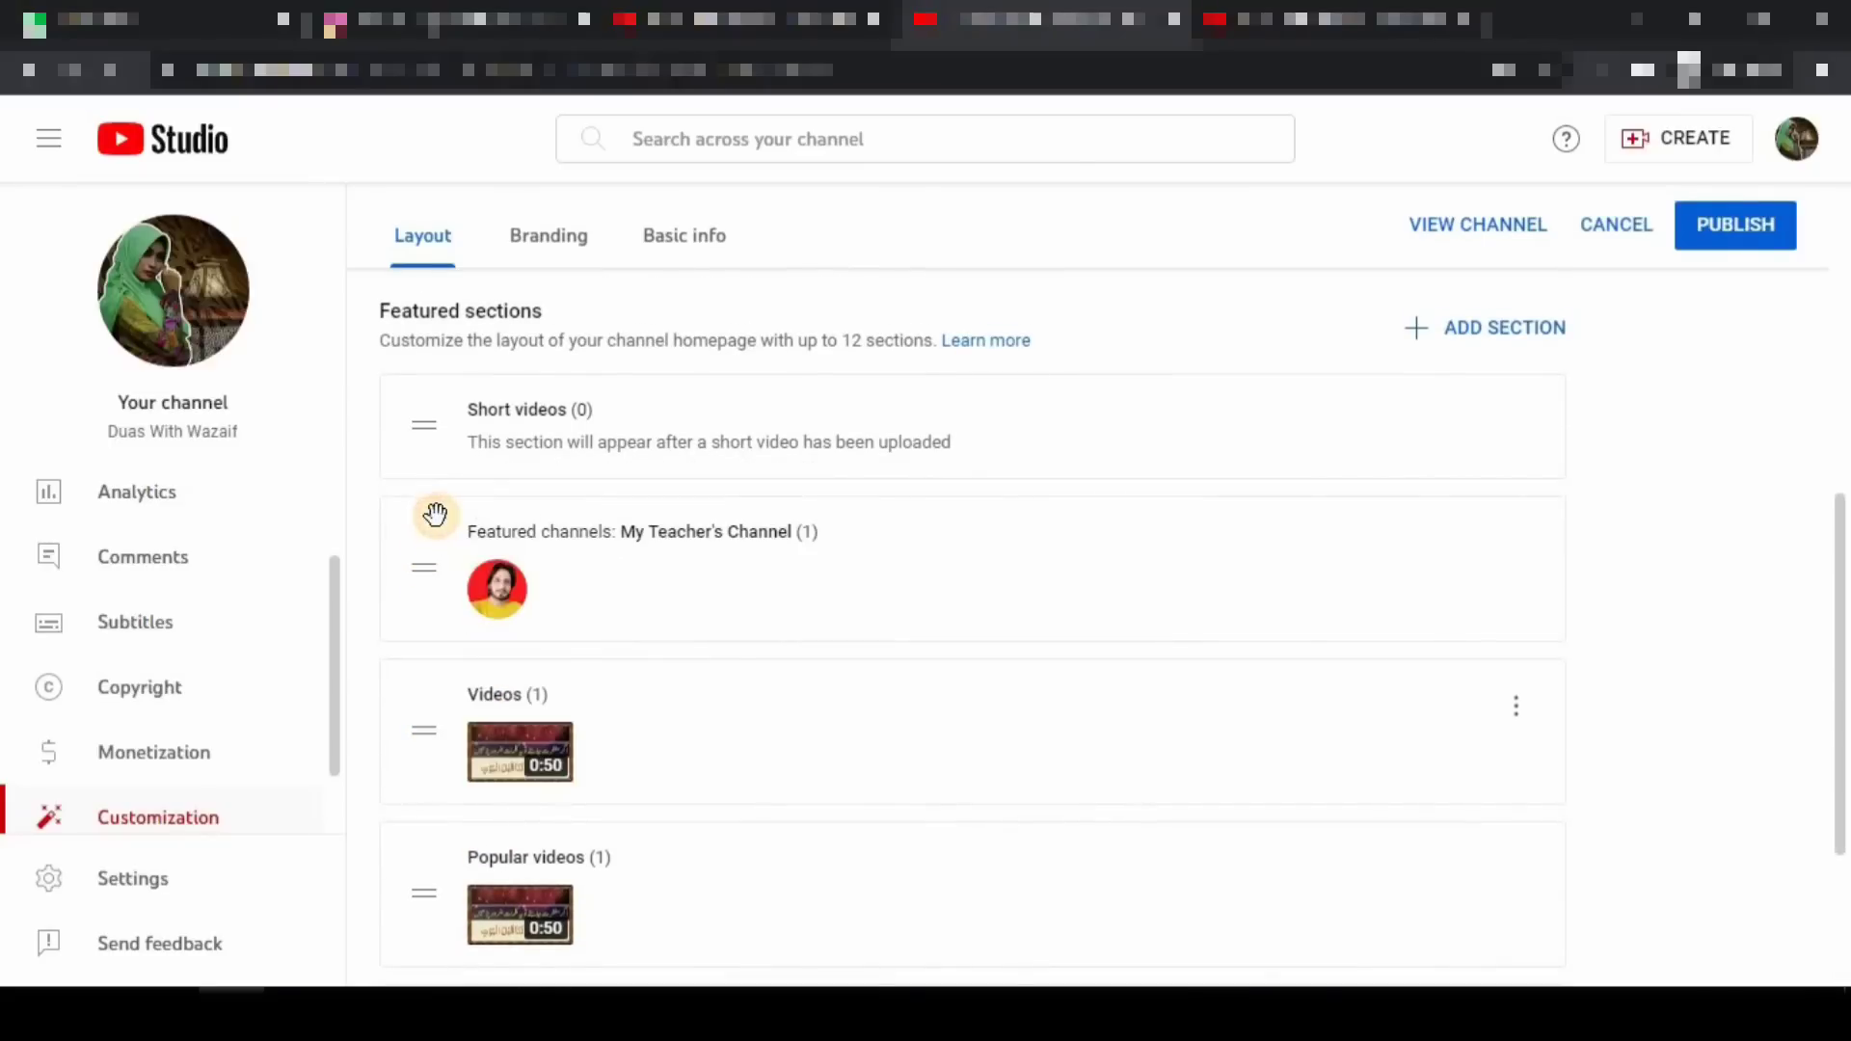
# - Publish the reordered homepage layout and open the live channel page
pyautogui.scroll(1, 430, 579)
pyautogui.click(1774, 240)
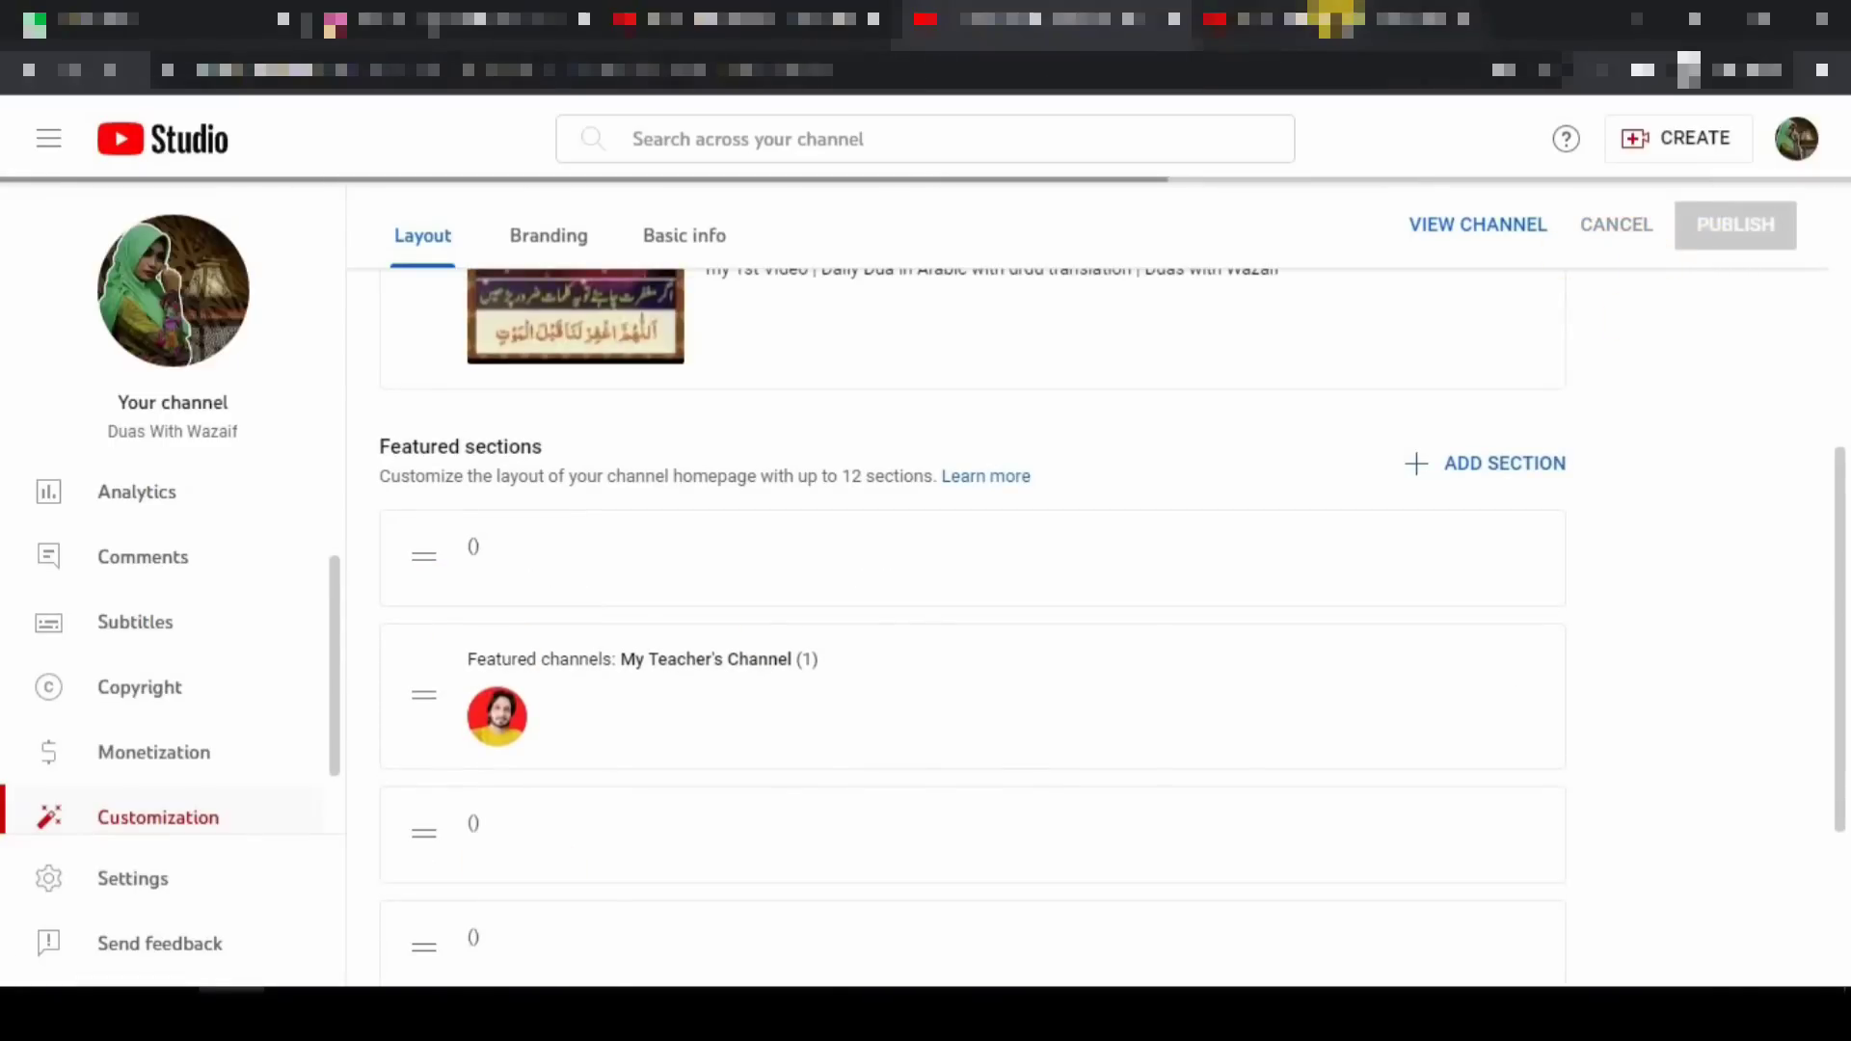
pyautogui.click(1337, 20)
# - Reload the homepage, pause the featured video, and review the My Teacher's Channel section before returning to Studio
pyautogui.scroll(6, 916, 463)
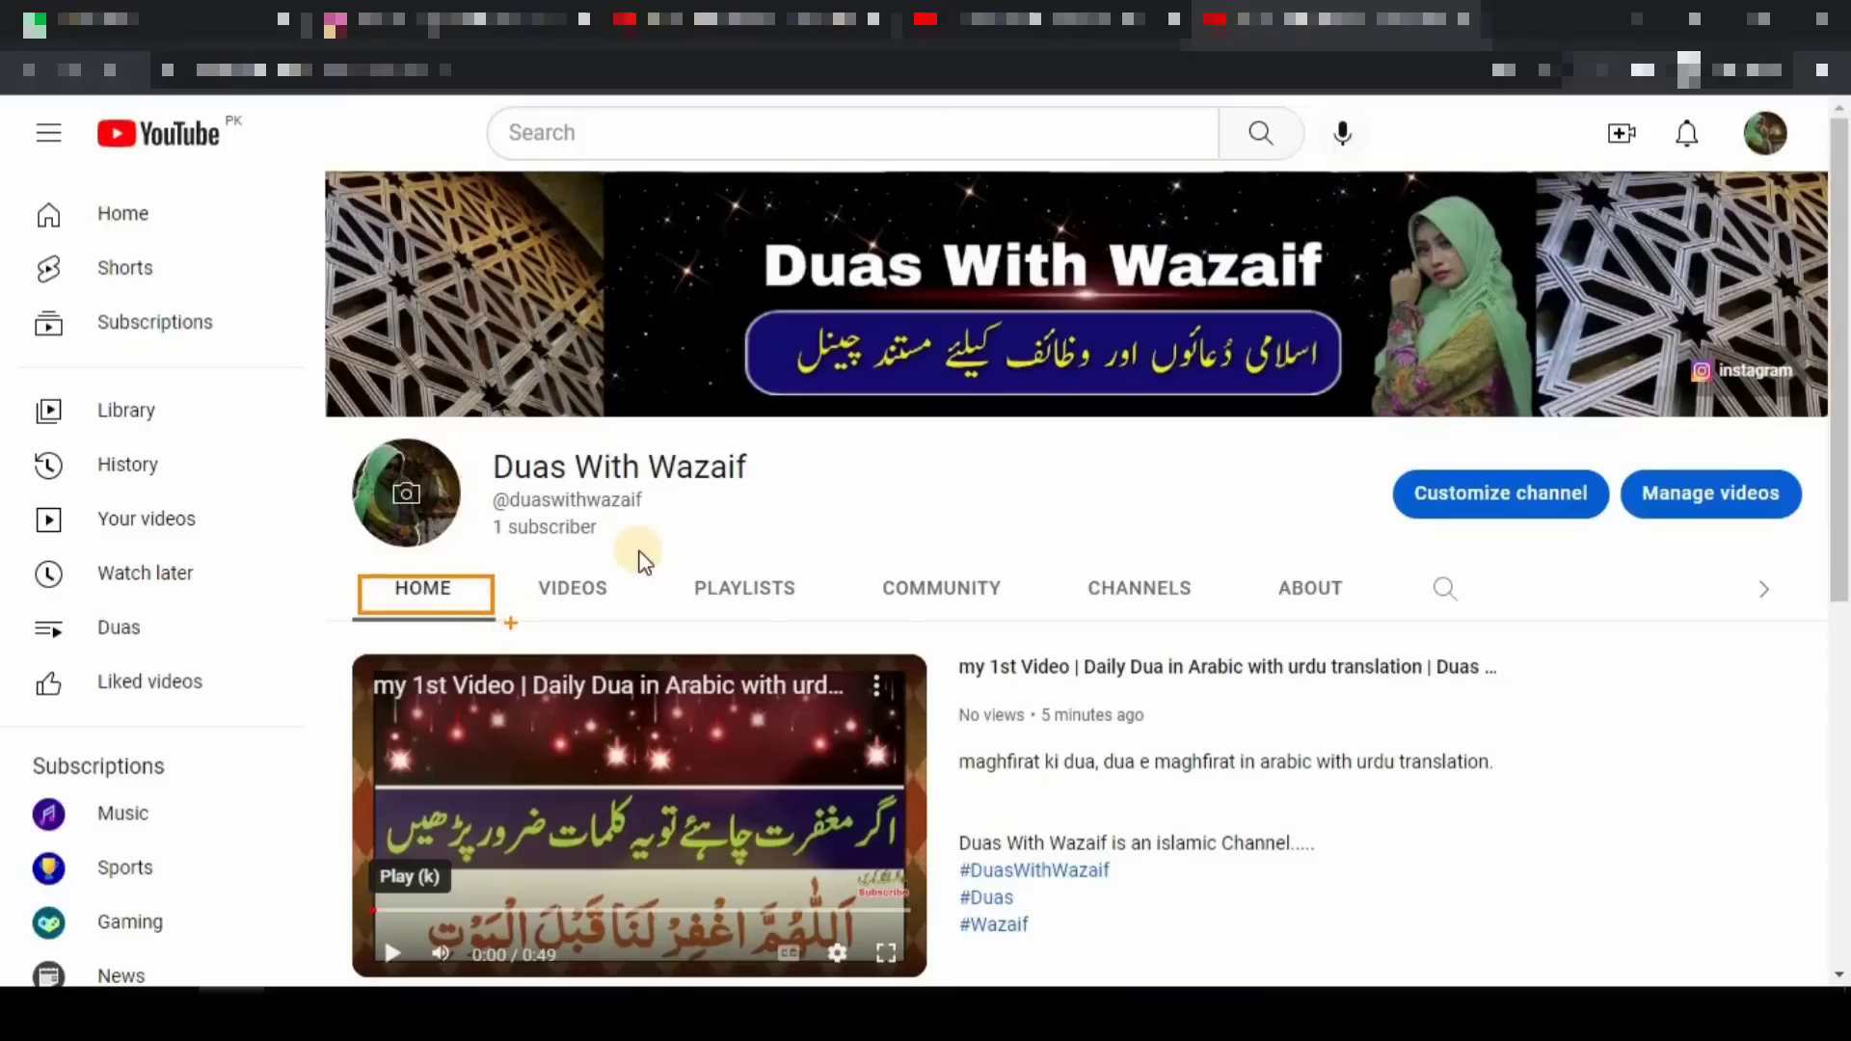
pyautogui.press('F5')
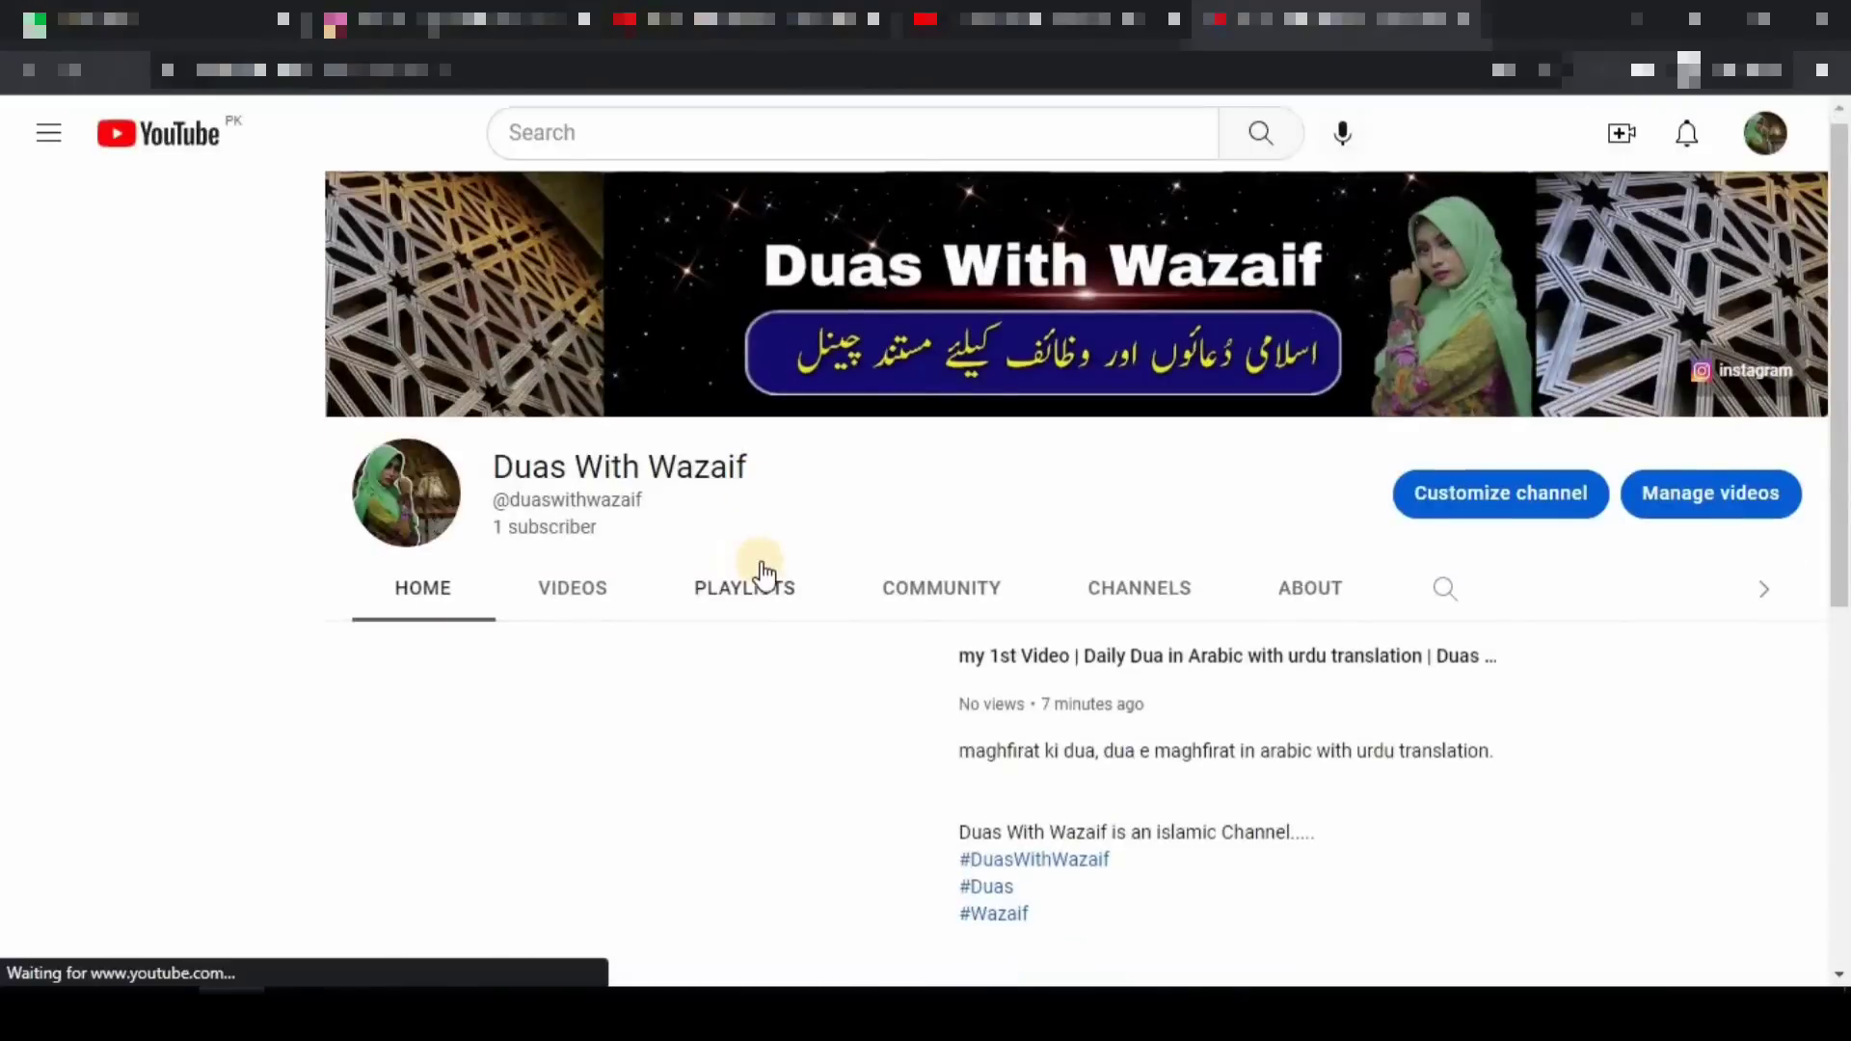
pyautogui.scroll(-3, 759, 569)
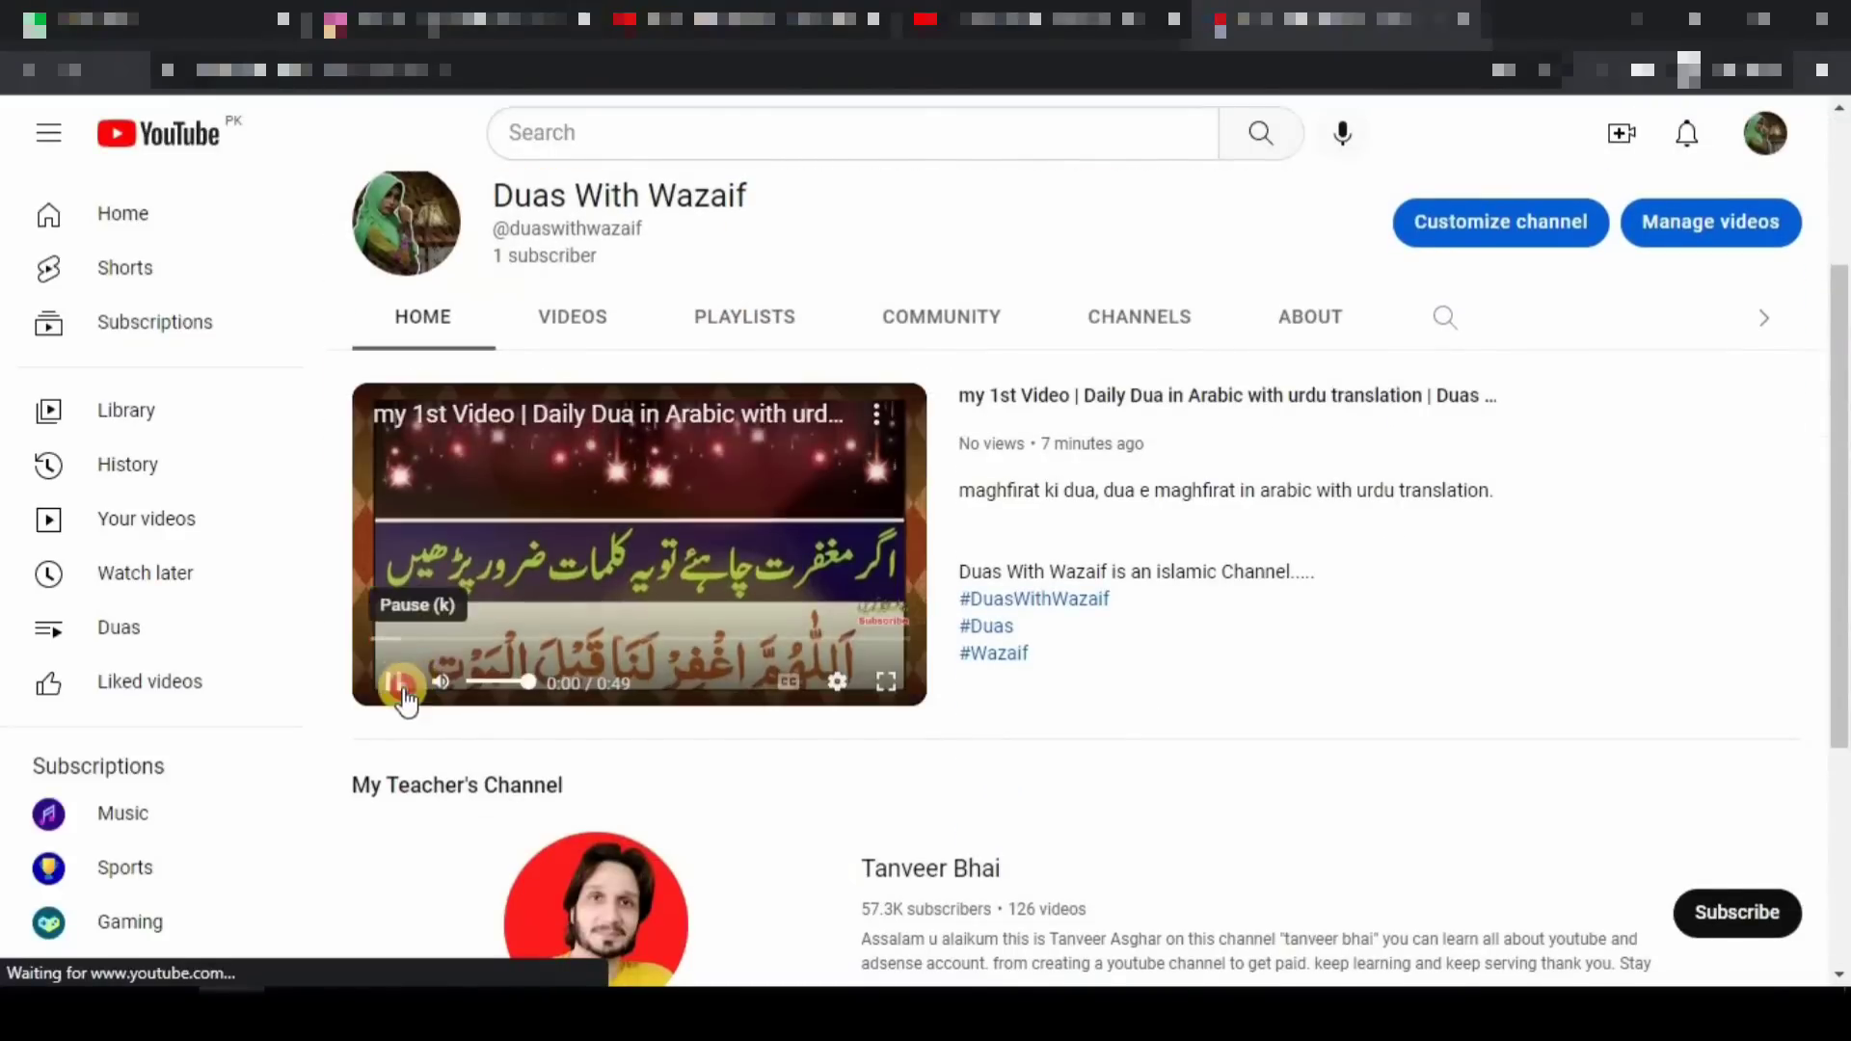
pyautogui.click(393, 681)
pyautogui.scroll(-1, 813, 442)
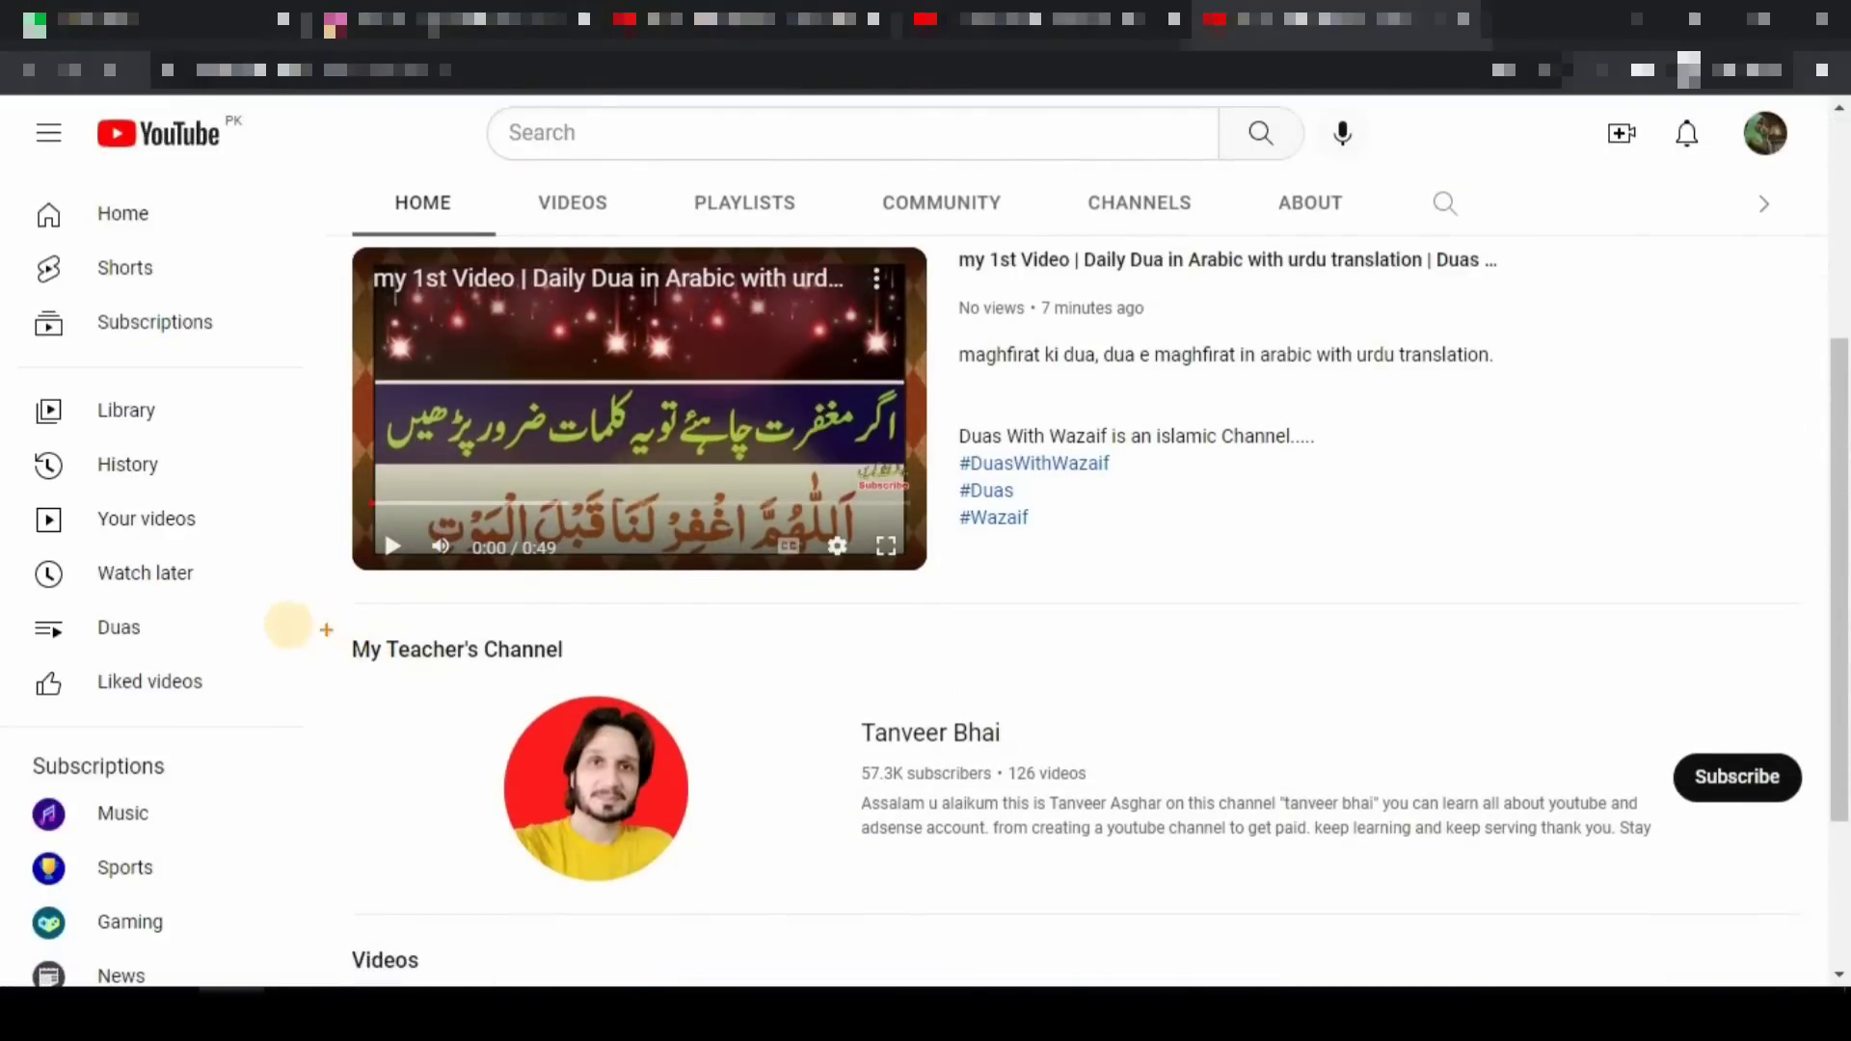
pyautogui.moveTo(289, 622)
pyautogui.mouseDown()
pyautogui.moveTo(961, 872)
pyautogui.moveTo(1154, 918)
pyautogui.mouseUp()
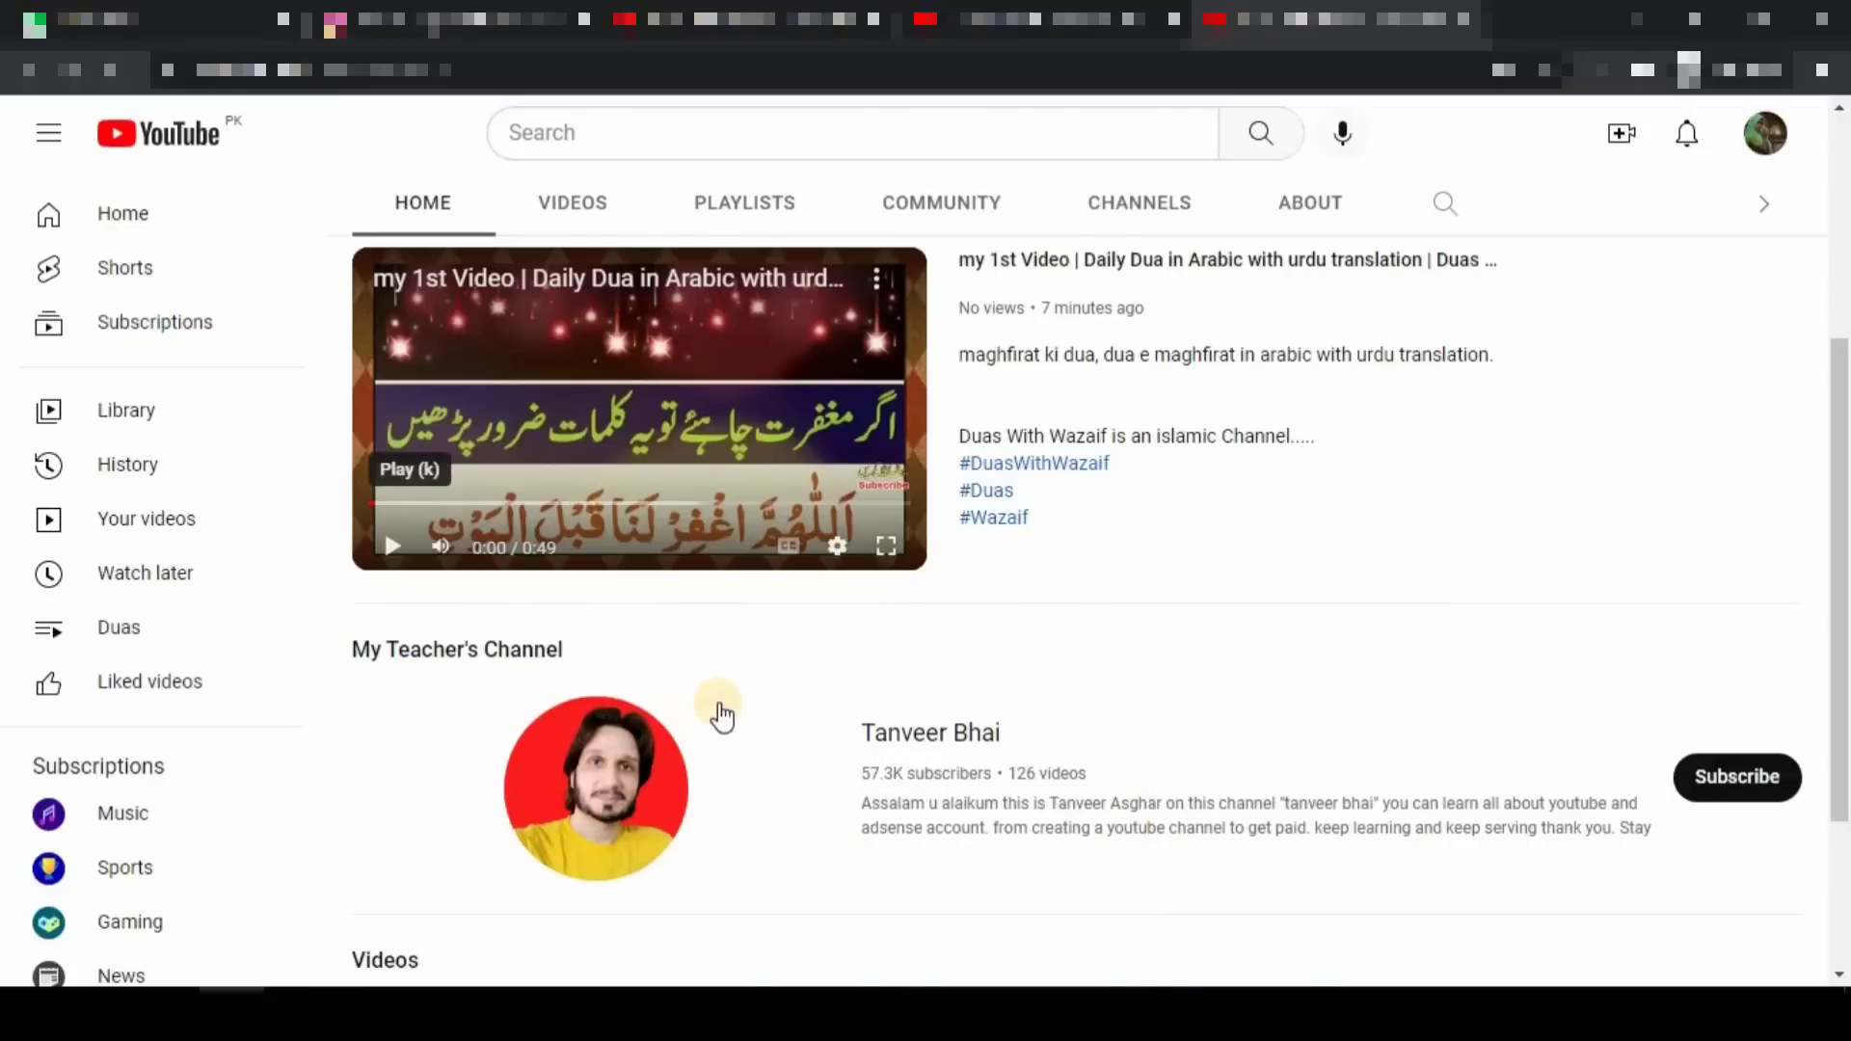
pyautogui.scroll(-2, 714, 704)
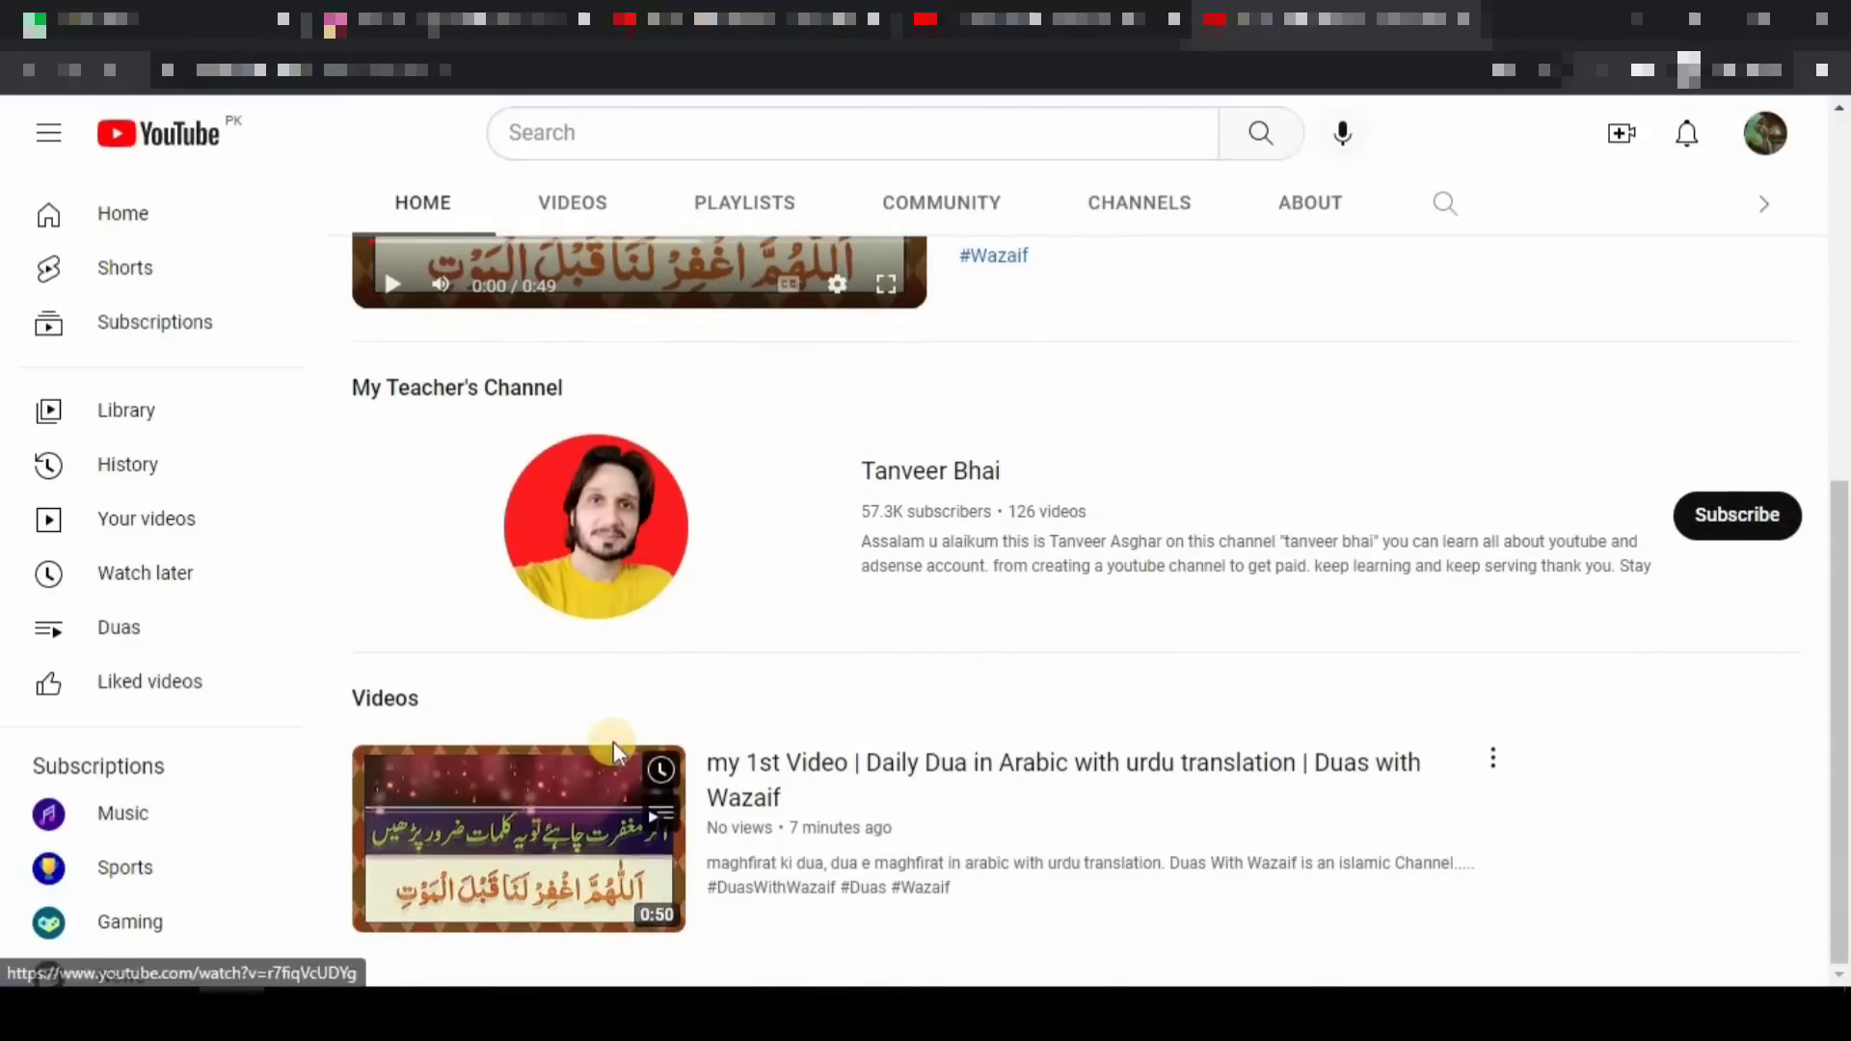
pyautogui.scroll(5, 529, 761)
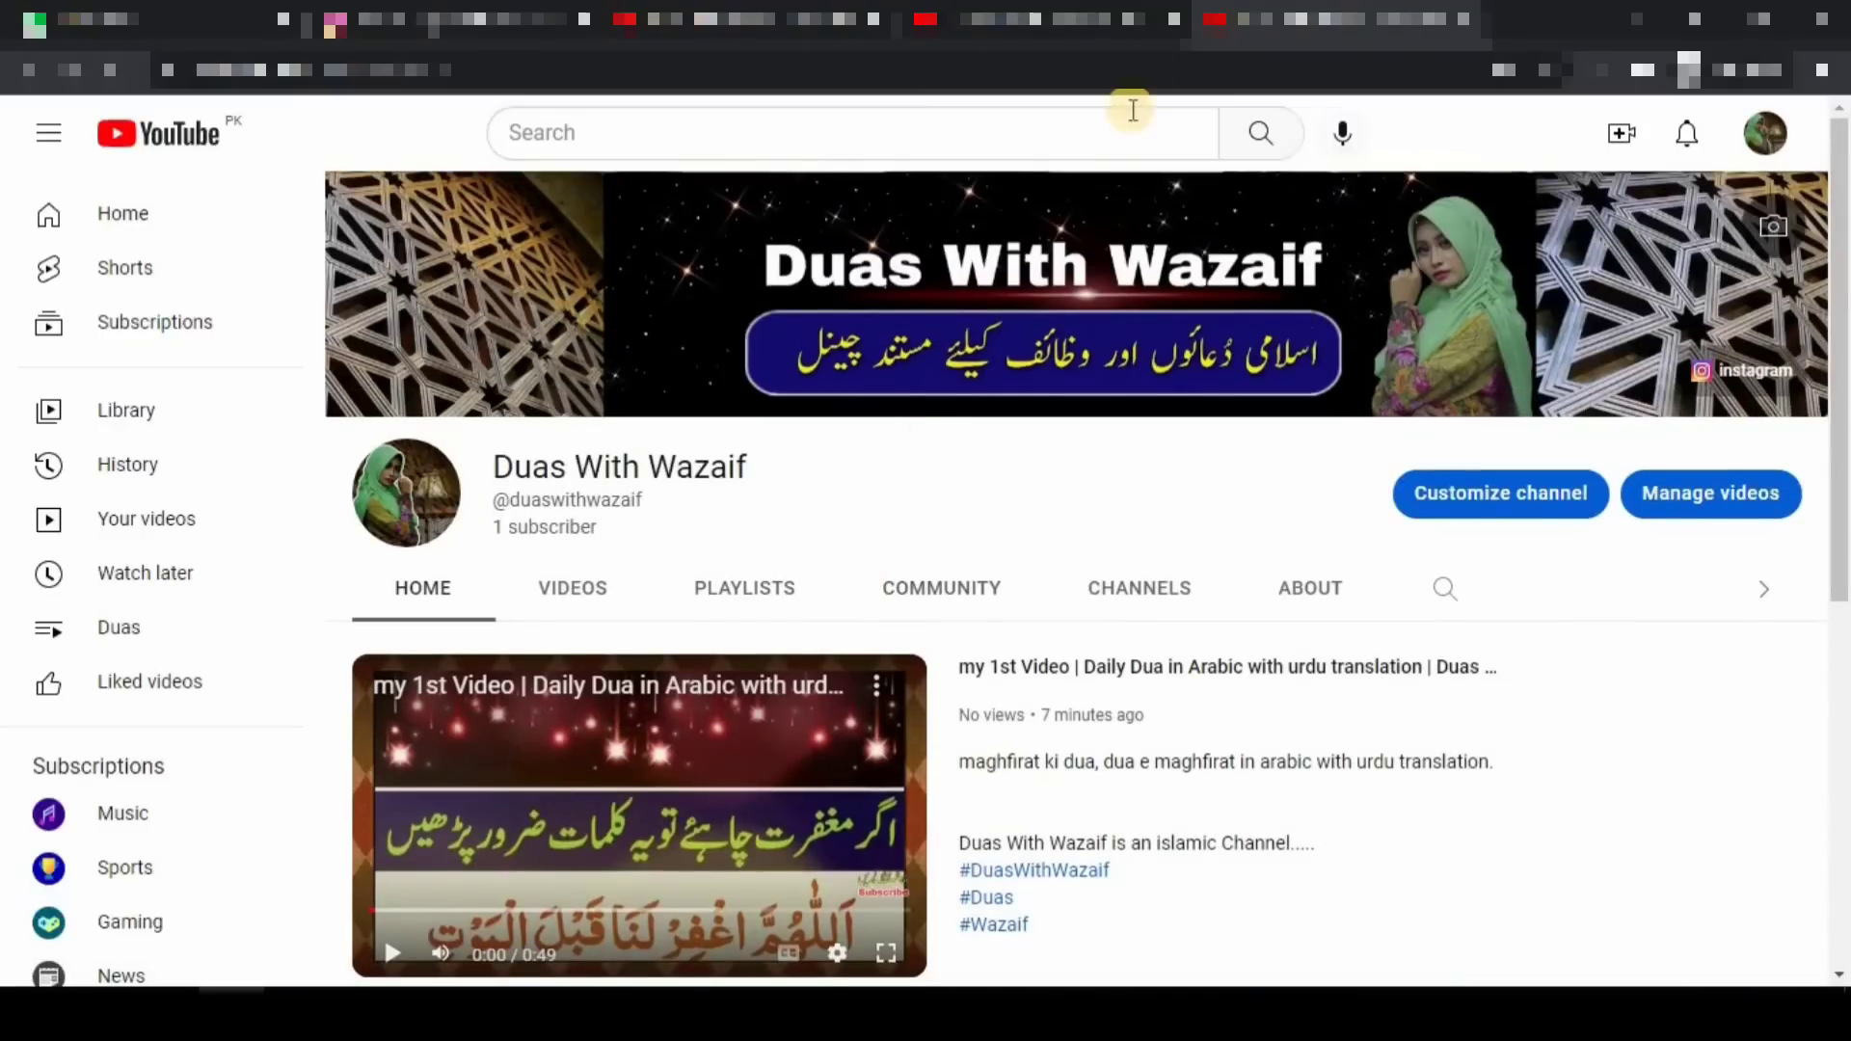
pyautogui.click(1138, 19)
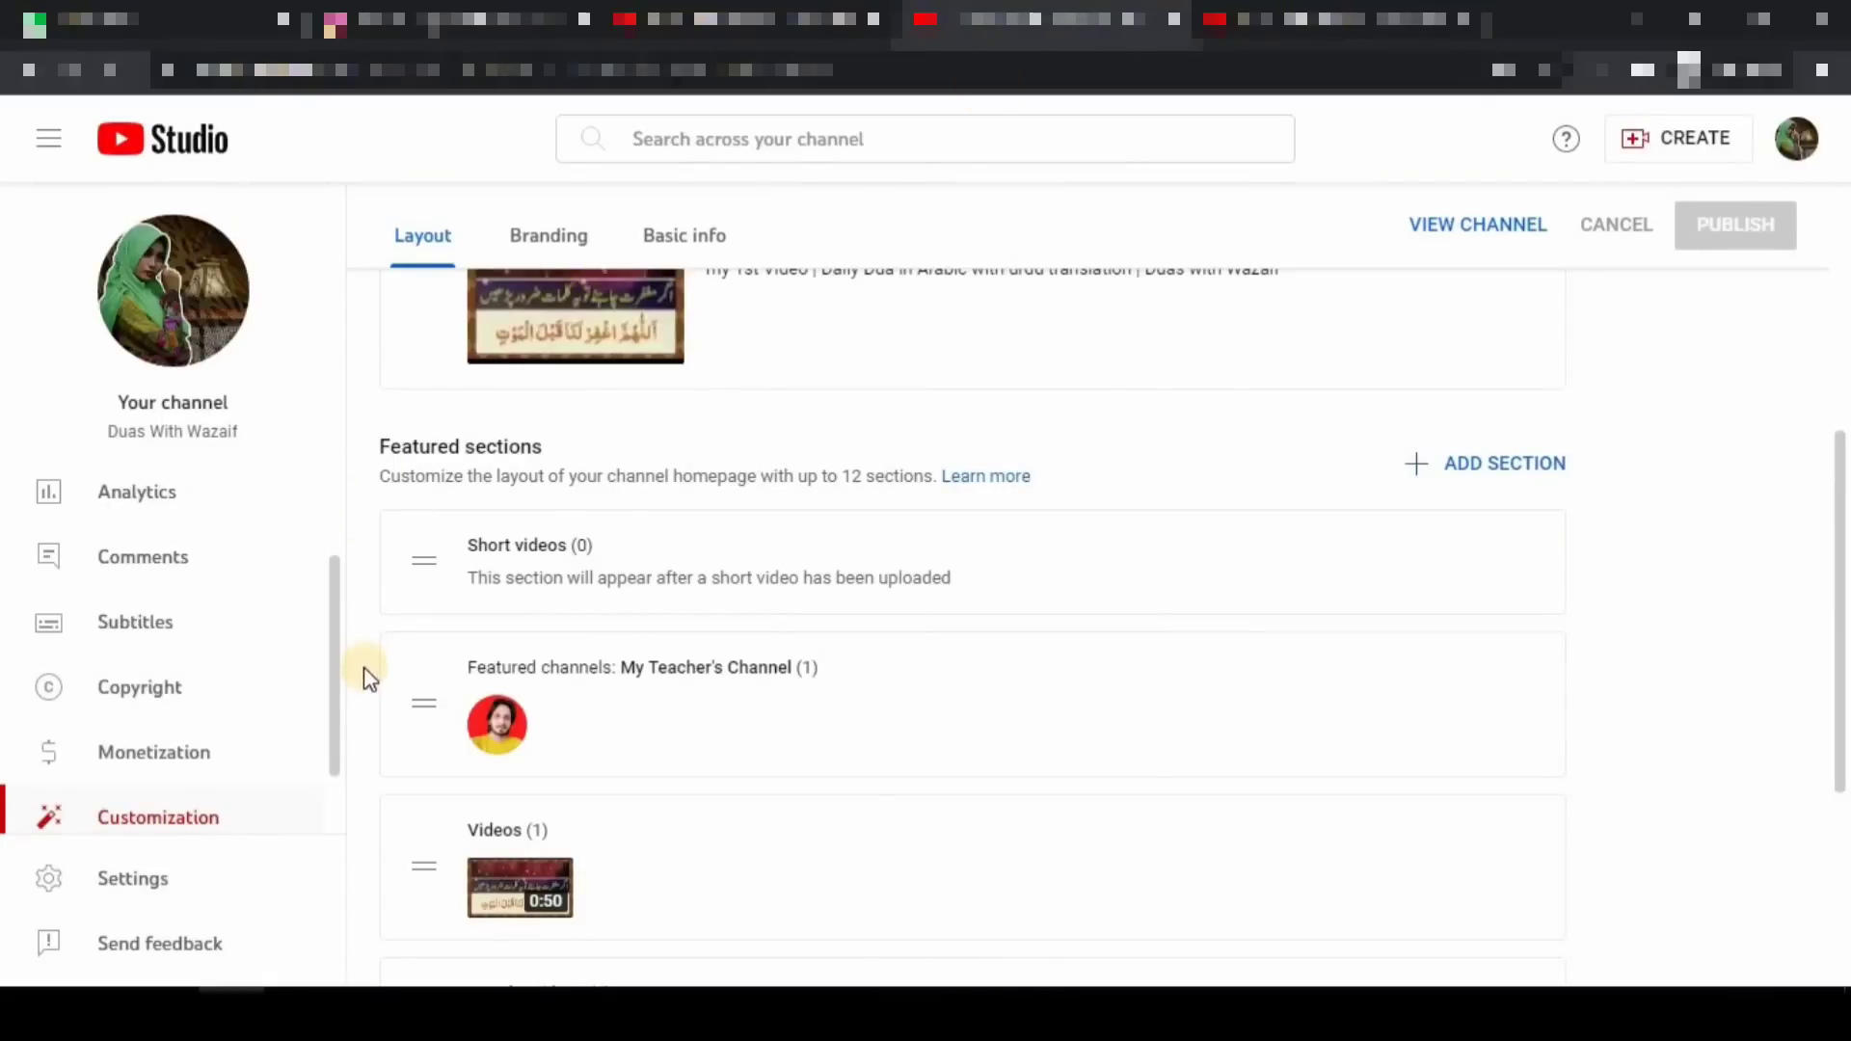
pyautogui.hotkey('ctrl', '2')
pyautogui.moveTo(14, 795)
pyautogui.mouseDown()
pyautogui.moveTo(219, 813)
pyautogui.moveTo(269, 852)
pyautogui.mouseUp()
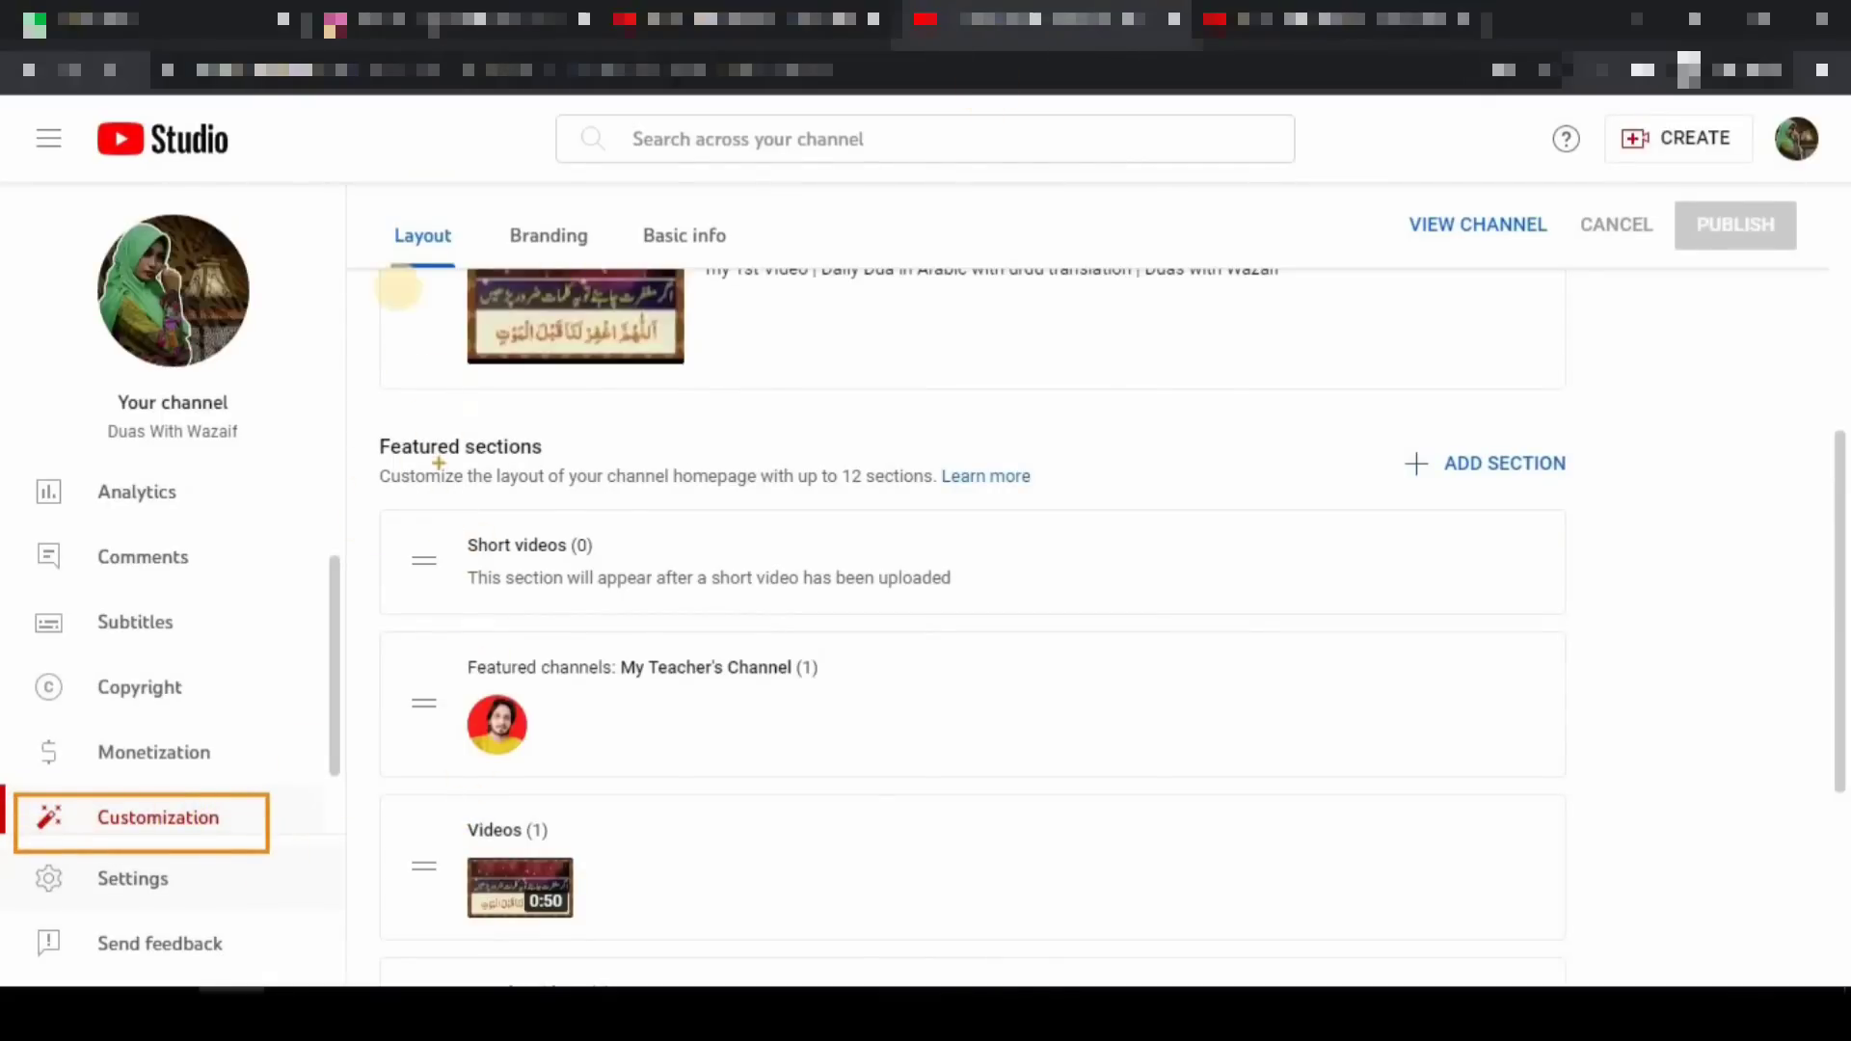
pyautogui.moveTo(360, 190); pyautogui.dragTo(502, 279)
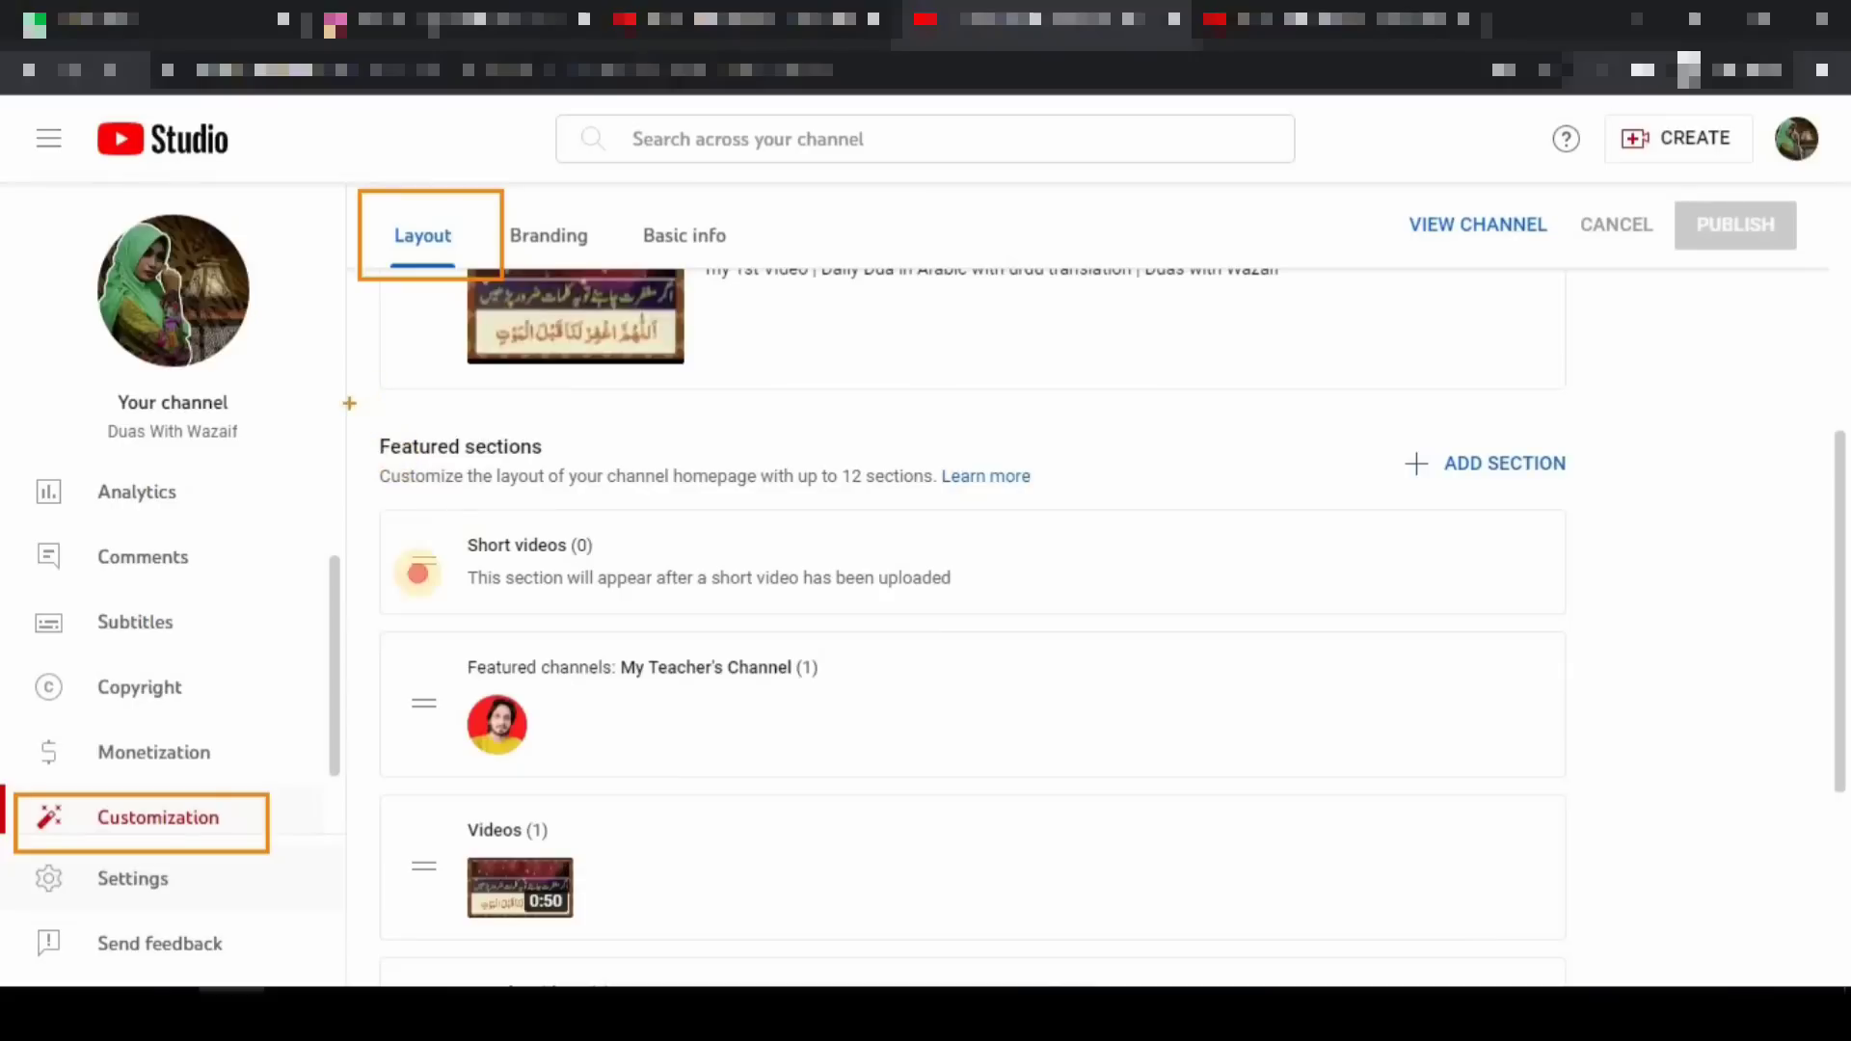
pyautogui.moveTo(349, 399)
pyautogui.mouseDown()
pyautogui.moveTo(1099, 872)
pyautogui.moveTo(1176, 974)
pyautogui.mouseUp()
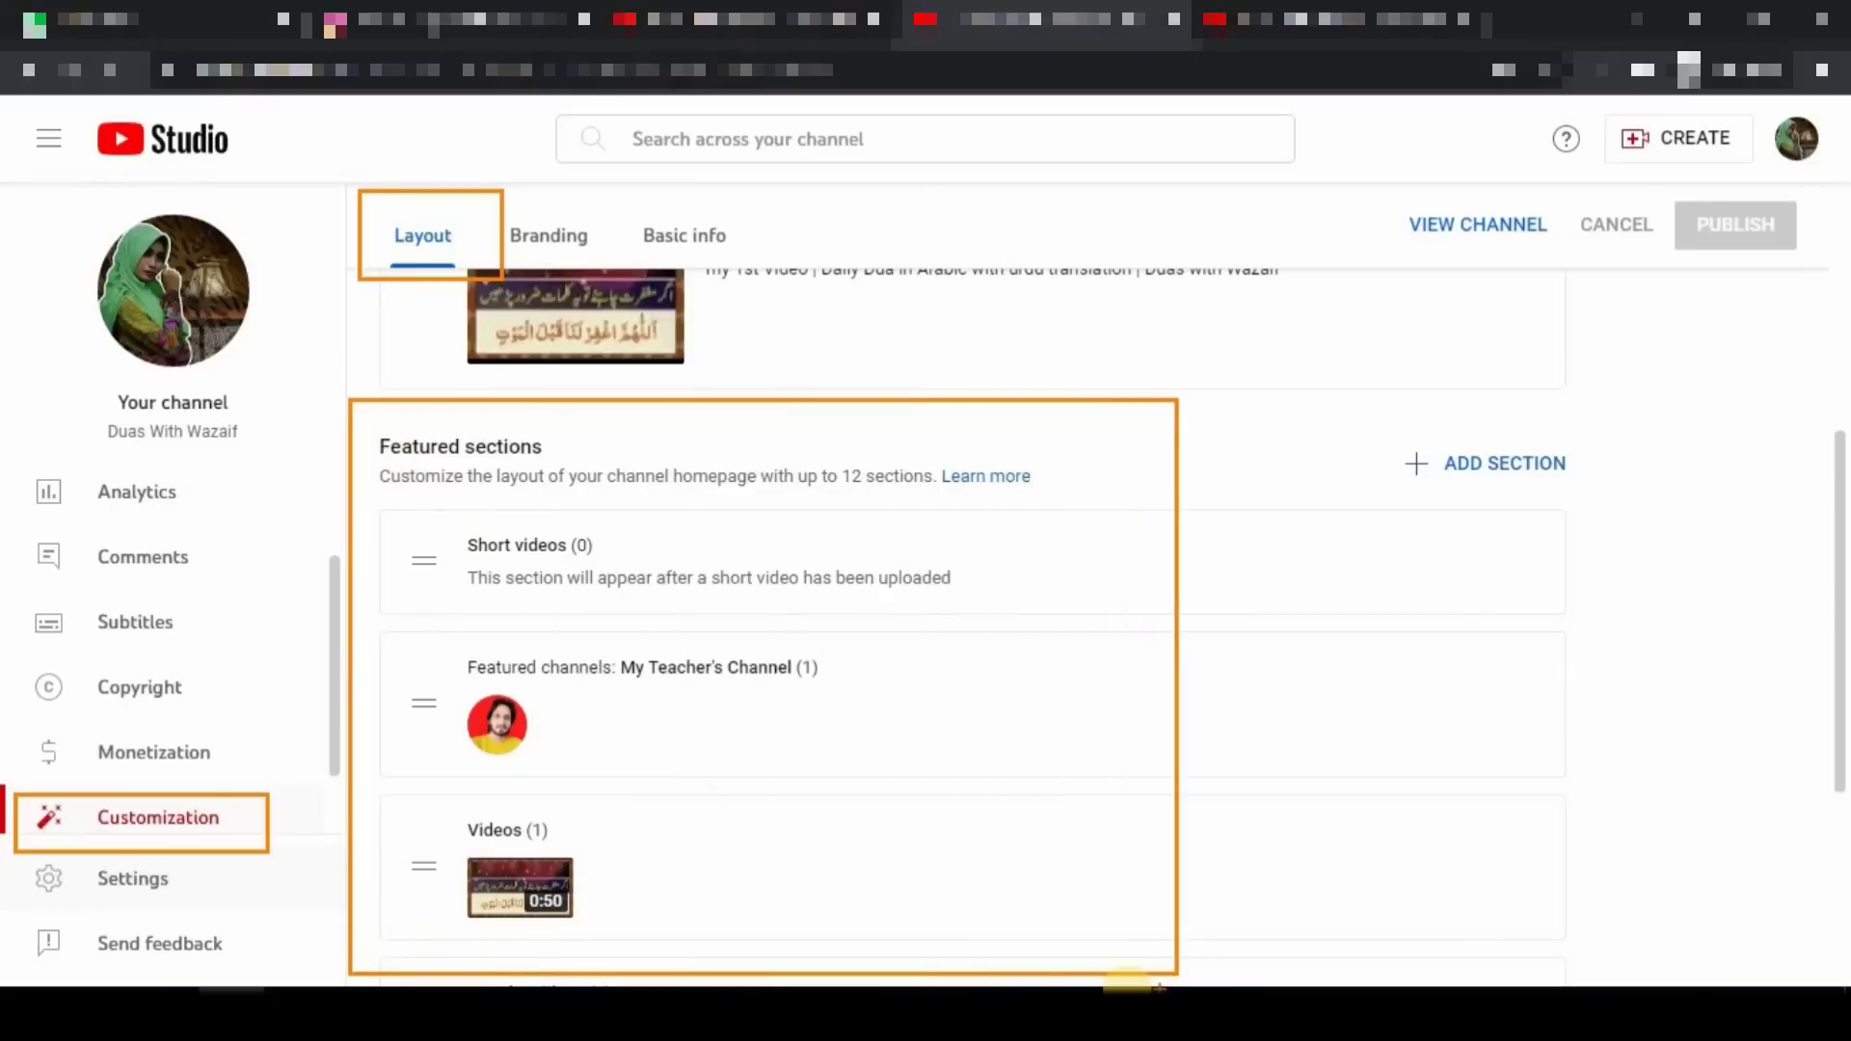
pyautogui.click(76, 773)
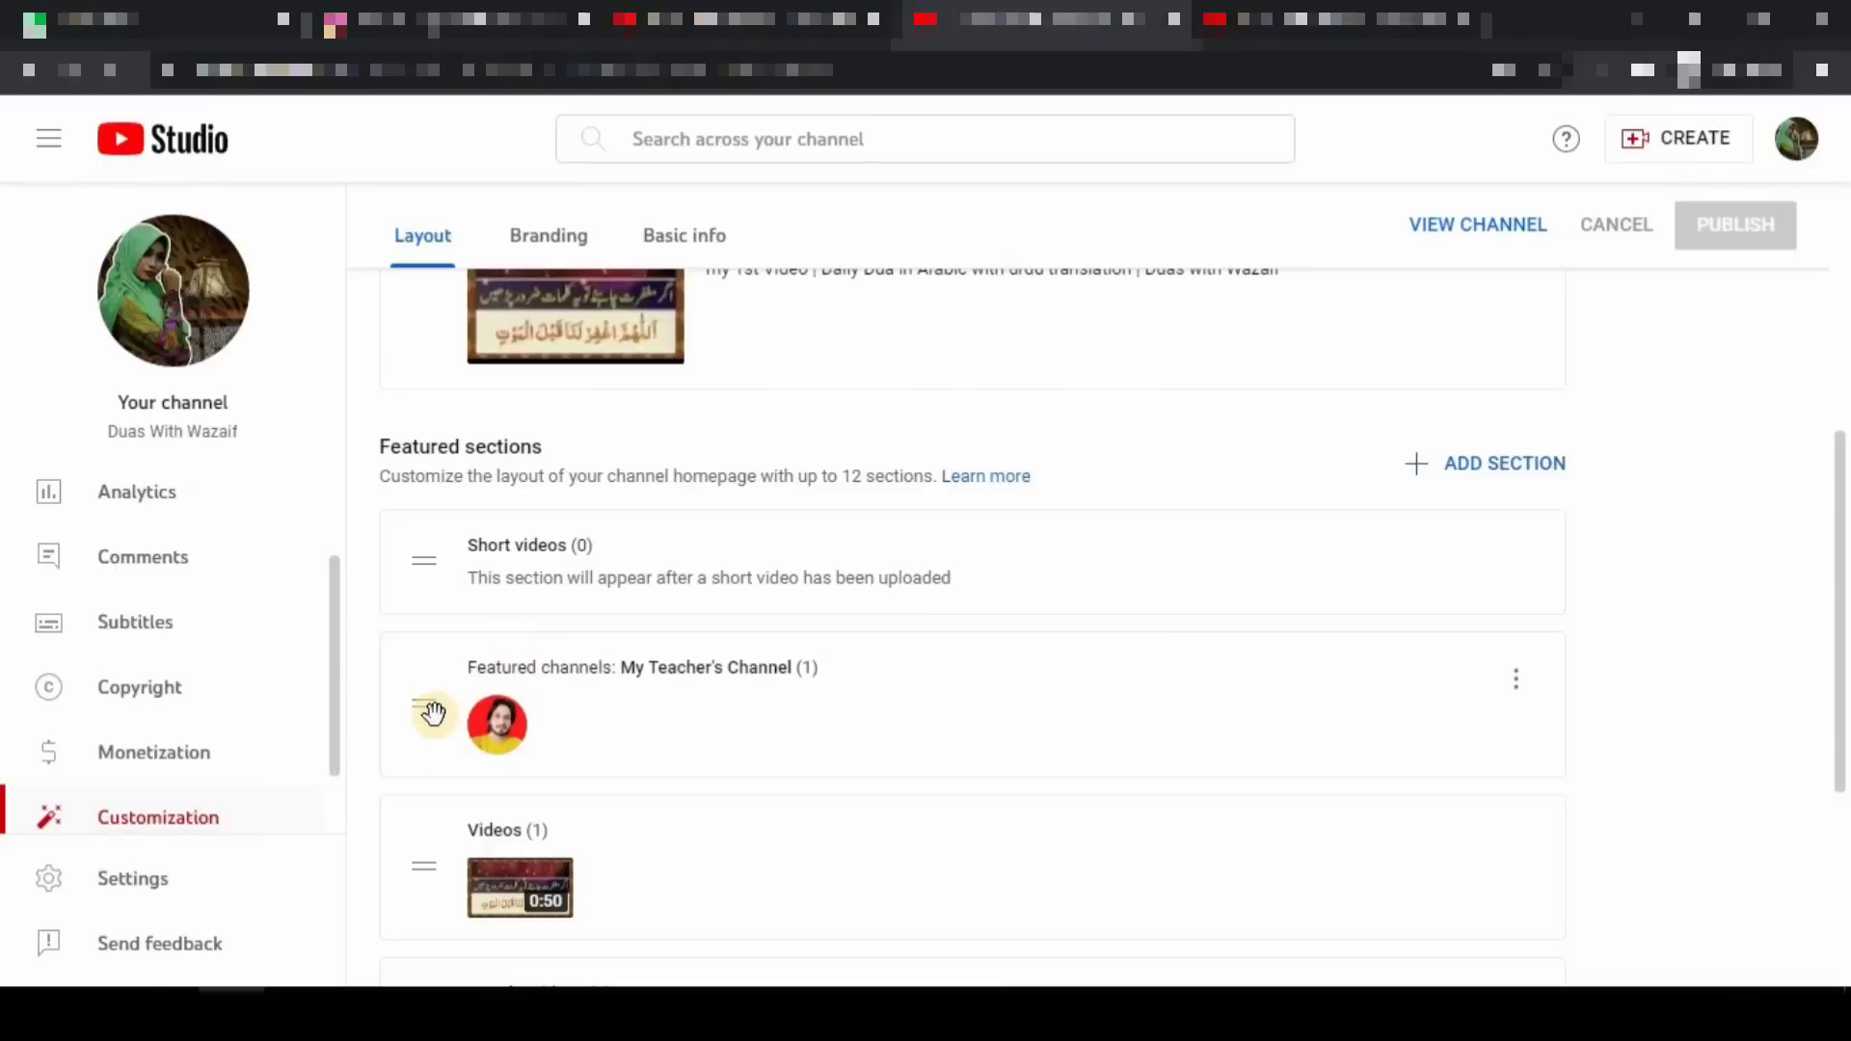
pyautogui.scroll(4, 878, 727)
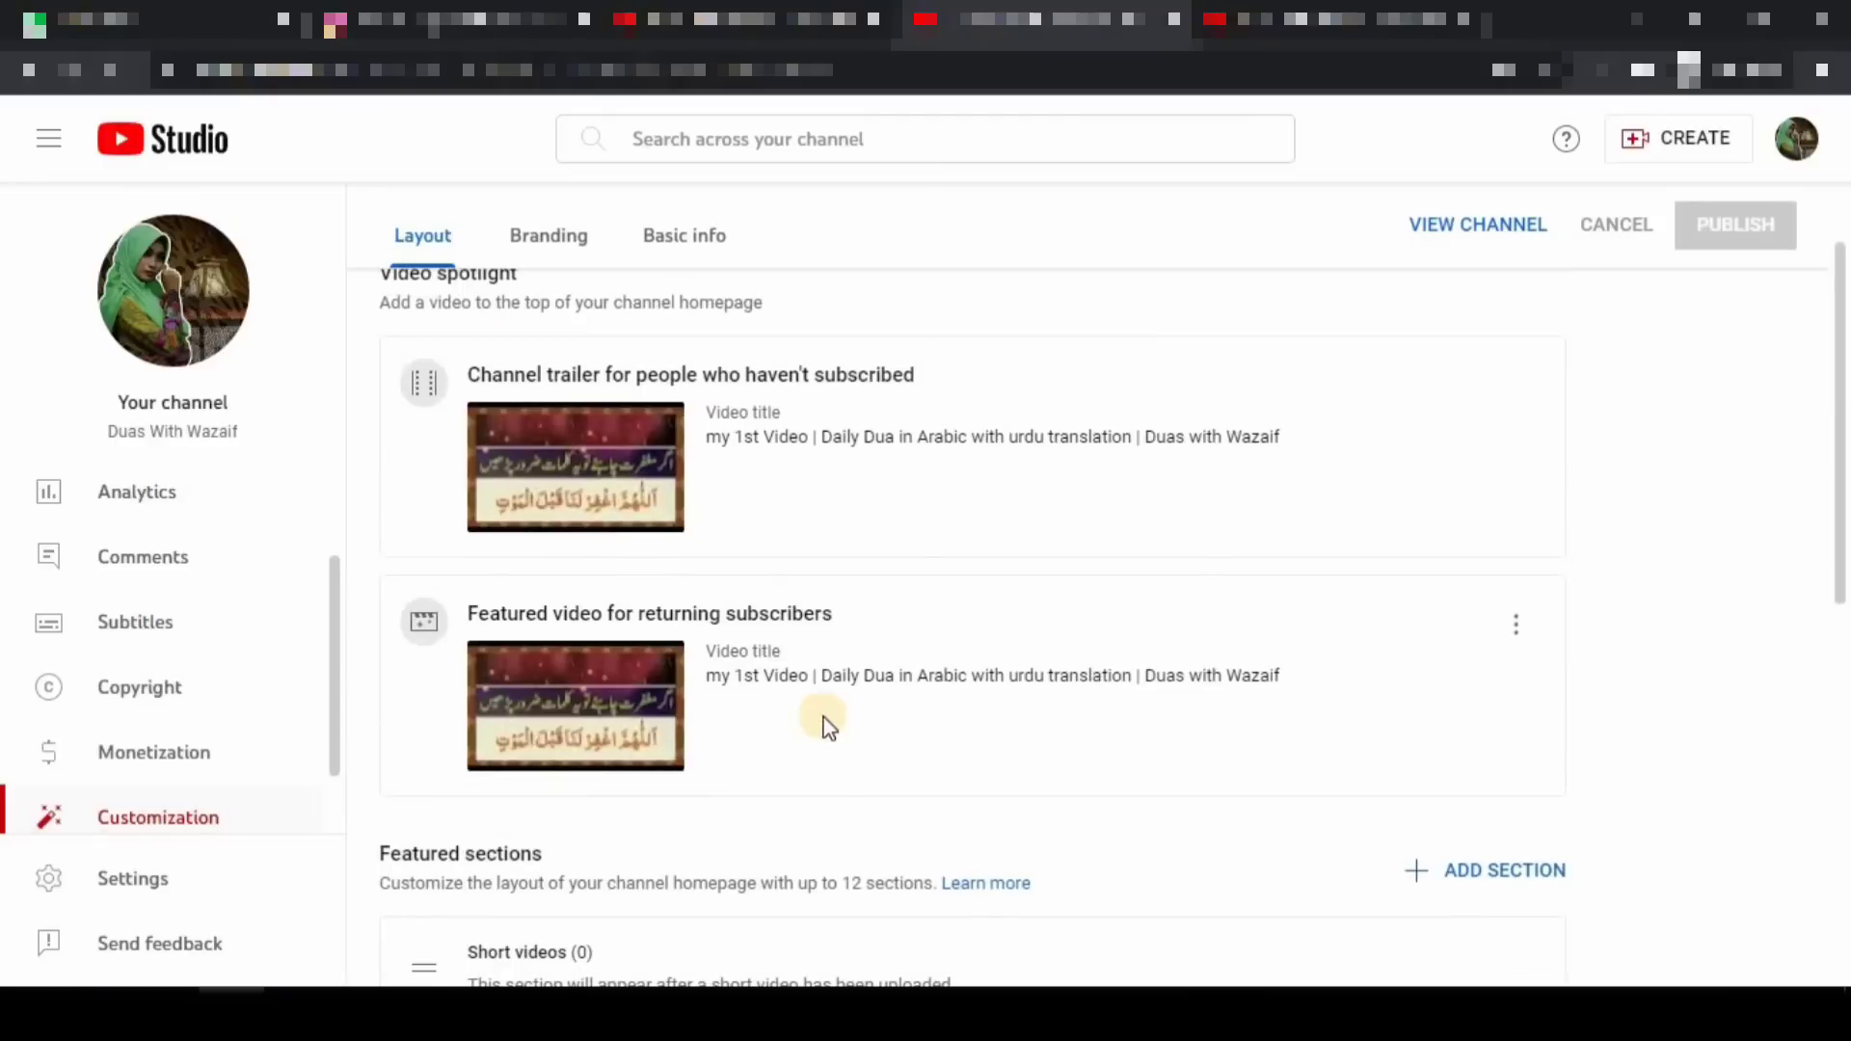
pyautogui.scroll(2, 819, 723)
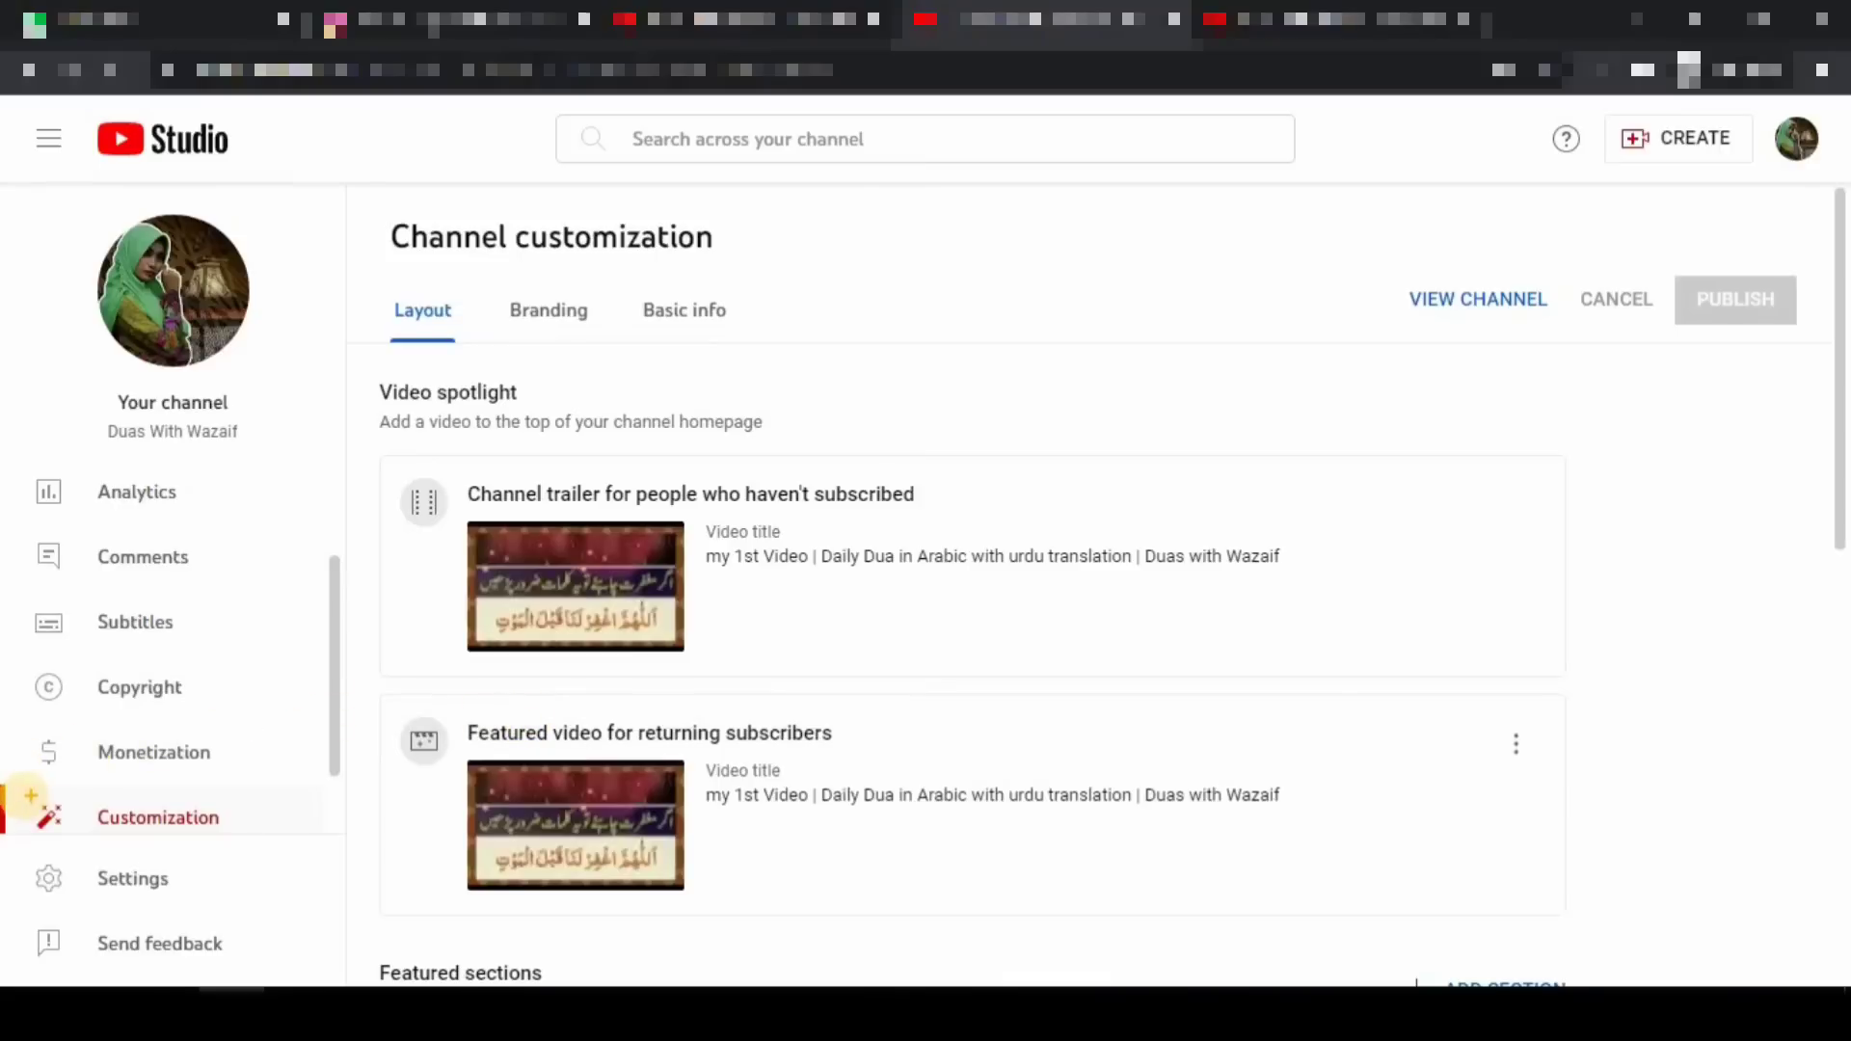
pyautogui.moveTo(17, 795); pyautogui.dragTo(264, 846)
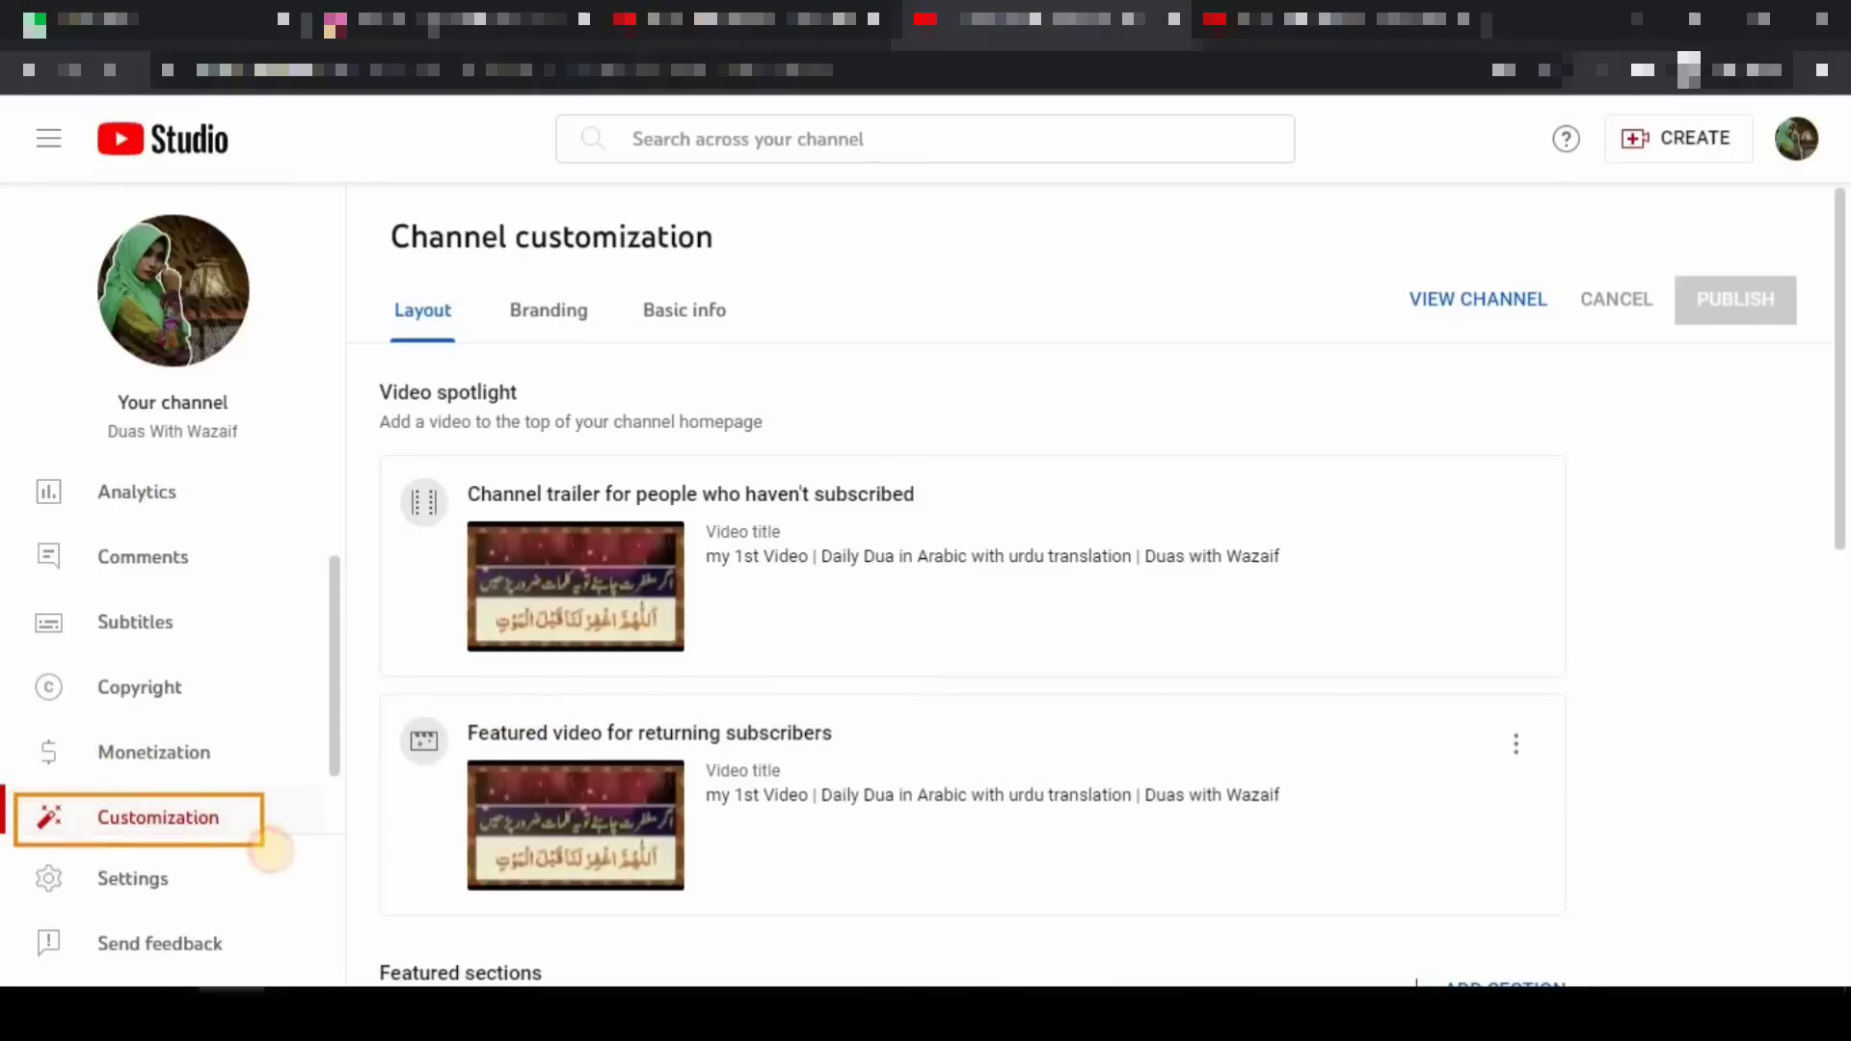
pyautogui.moveTo(631, 280); pyautogui.dragTo(818, 338)
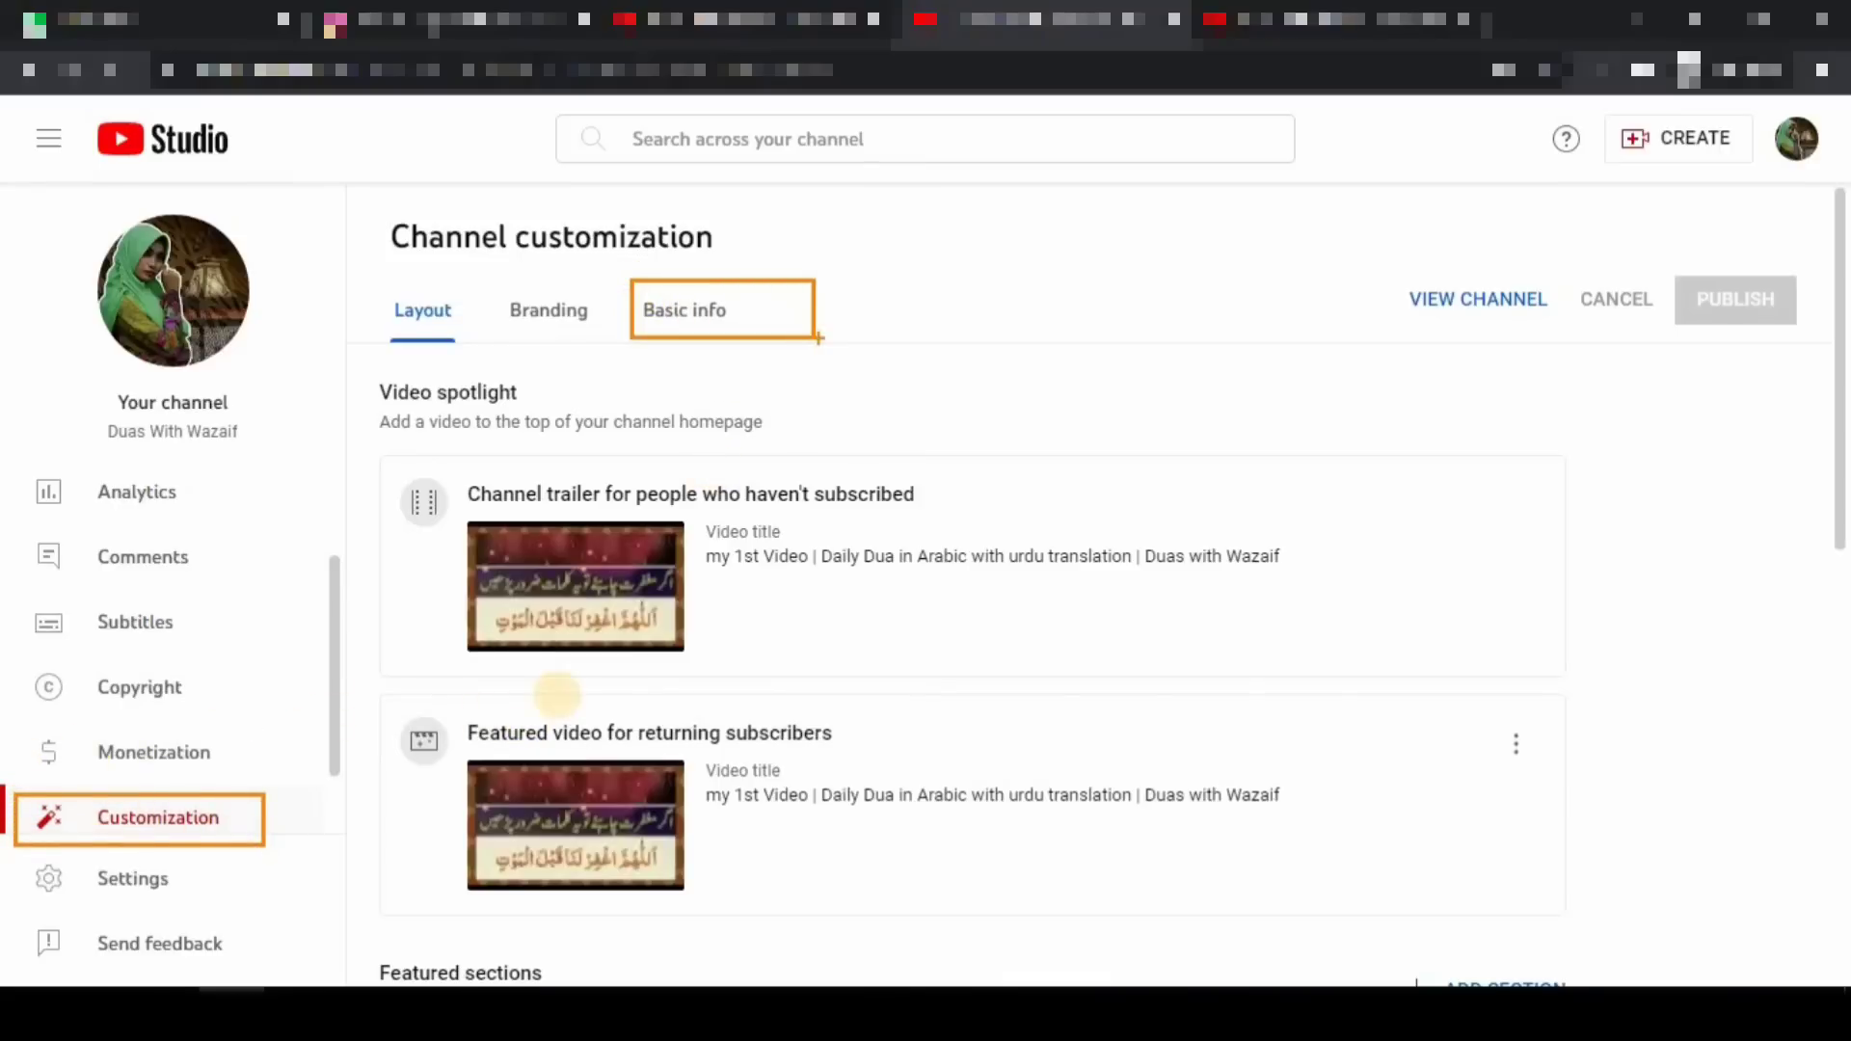
# - Switch to the Branding tab and inspect its profile picture, banner image and Video watermark sections
pyautogui.click(684, 310)
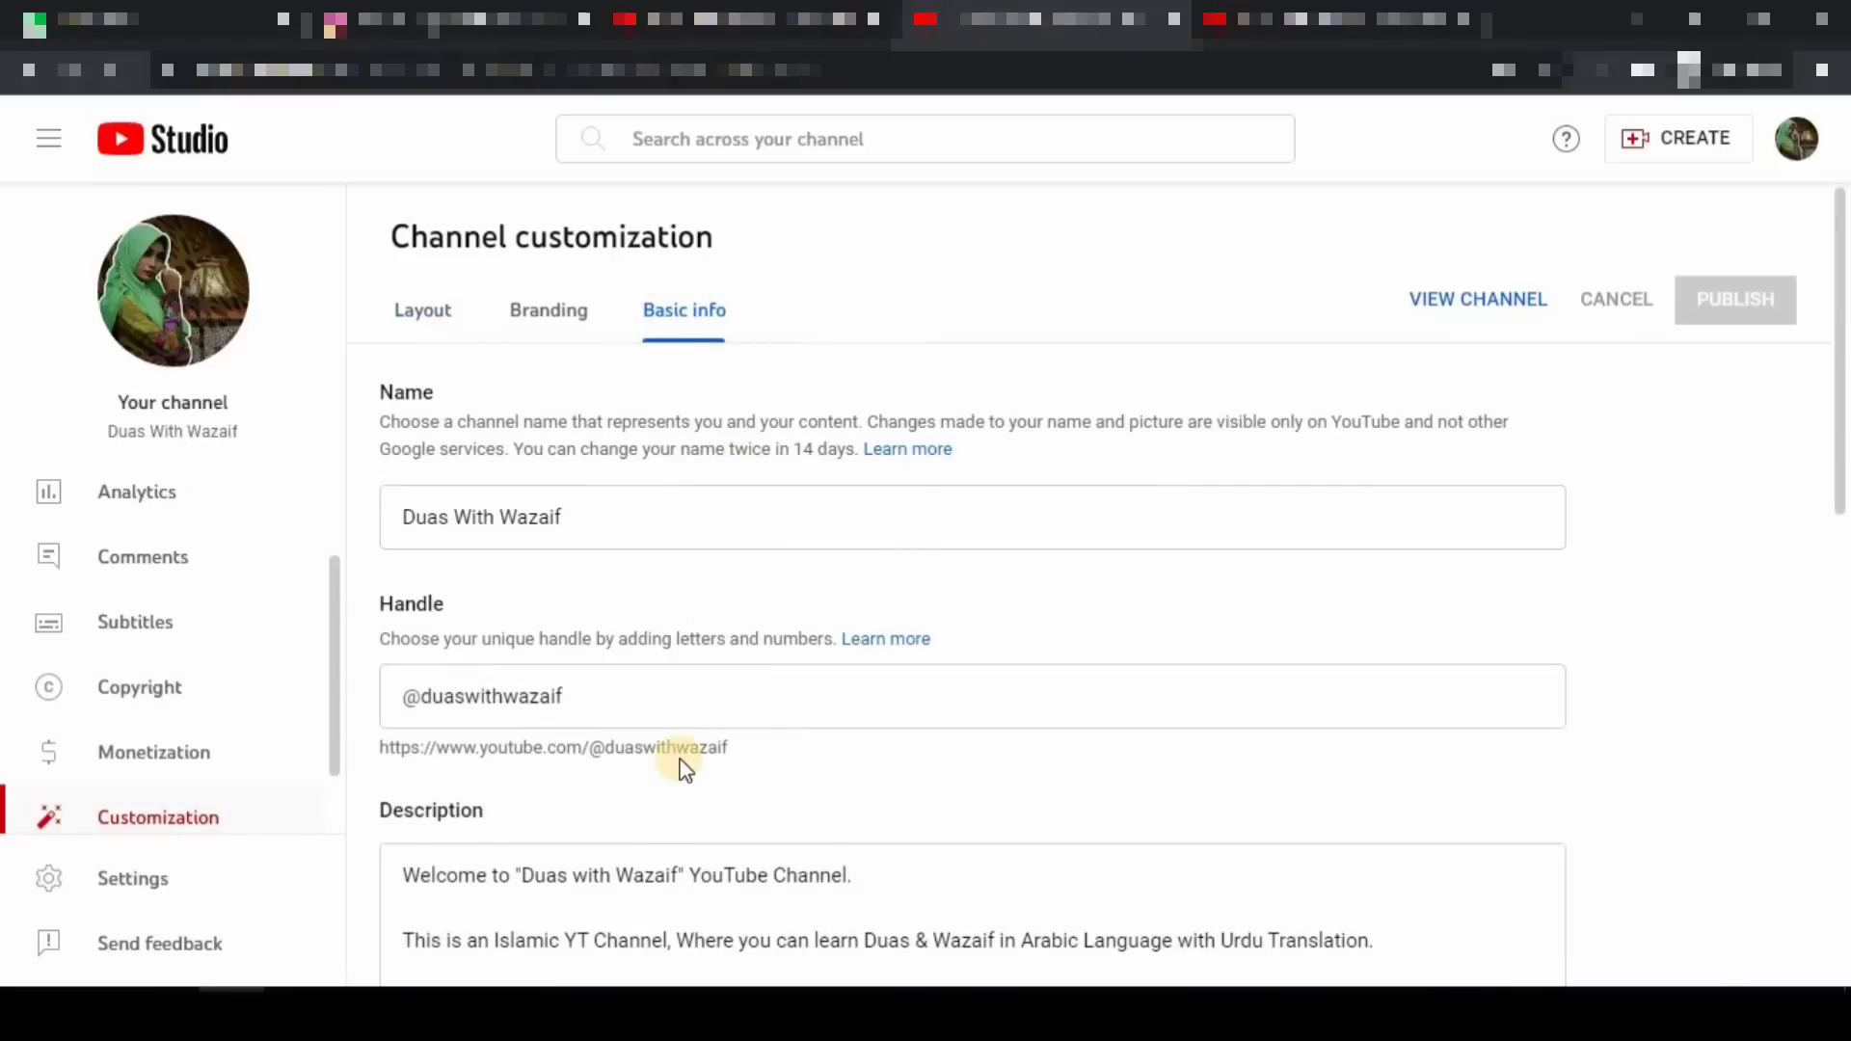
pyautogui.click(566, 318)
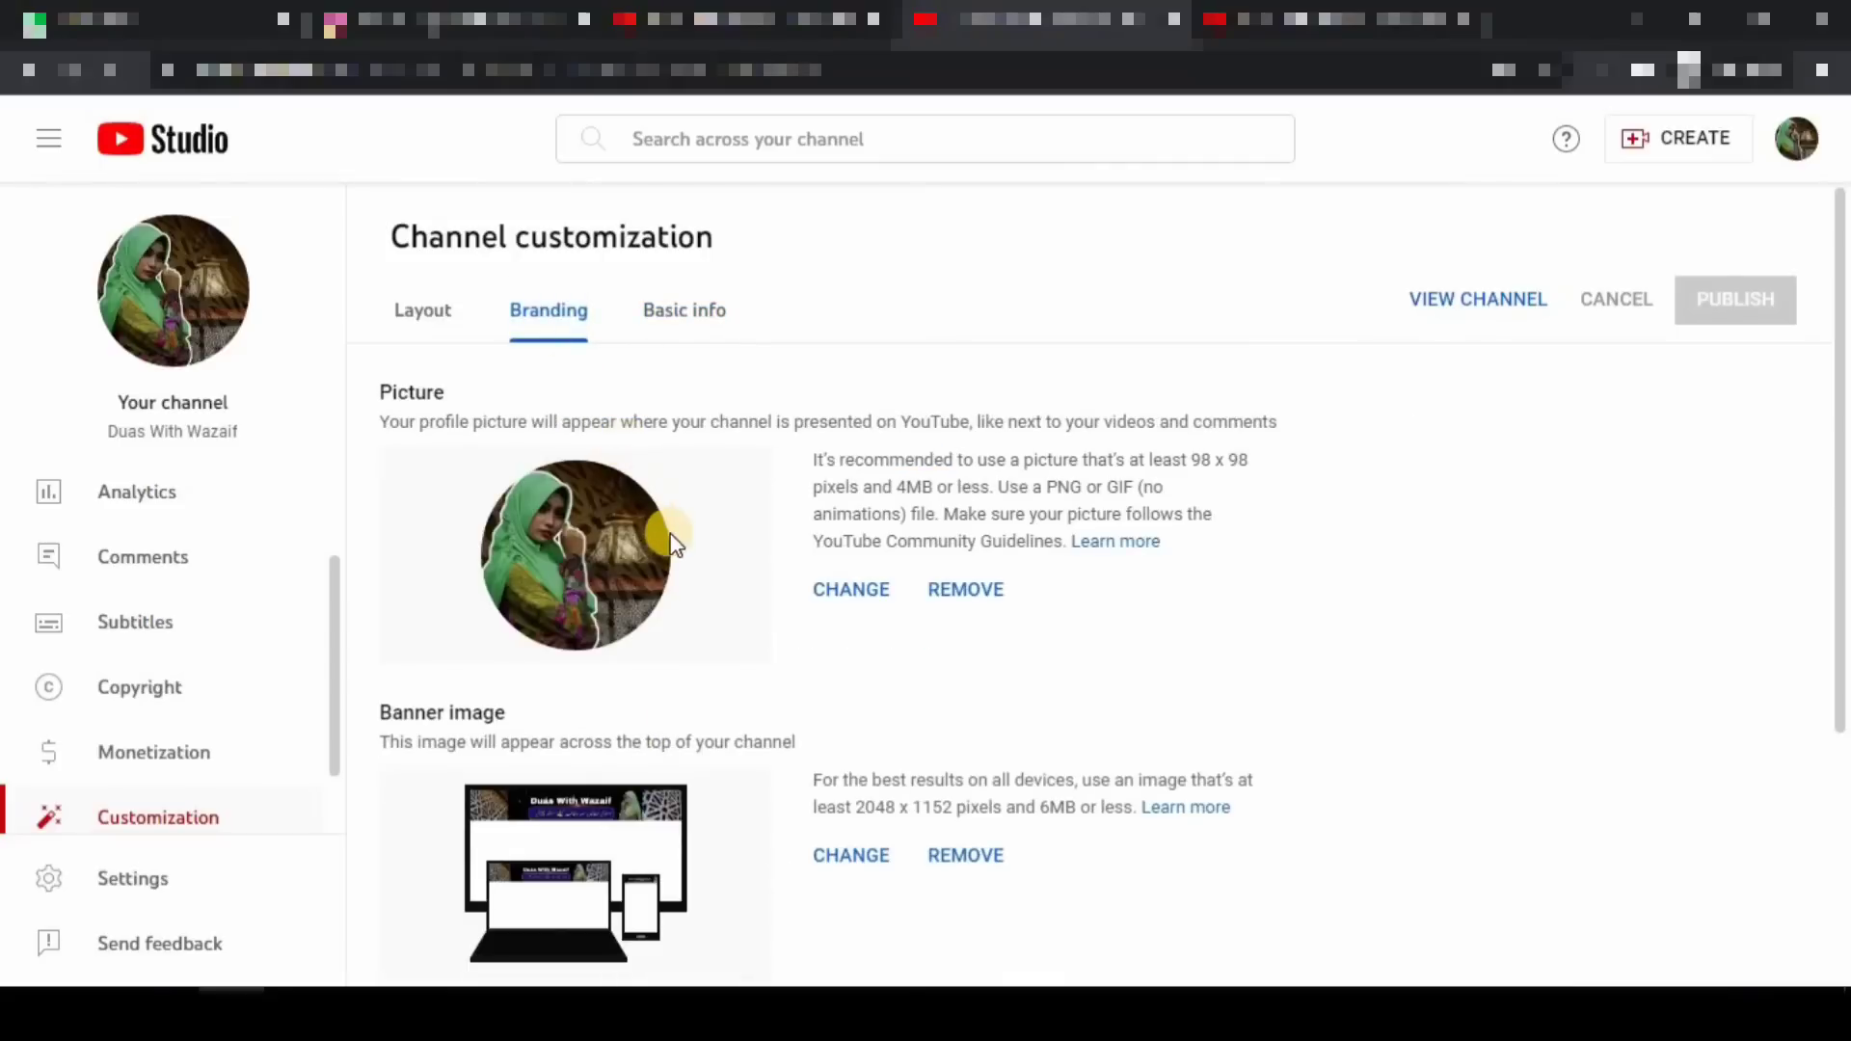
pyautogui.scroll(-4, 631, 507)
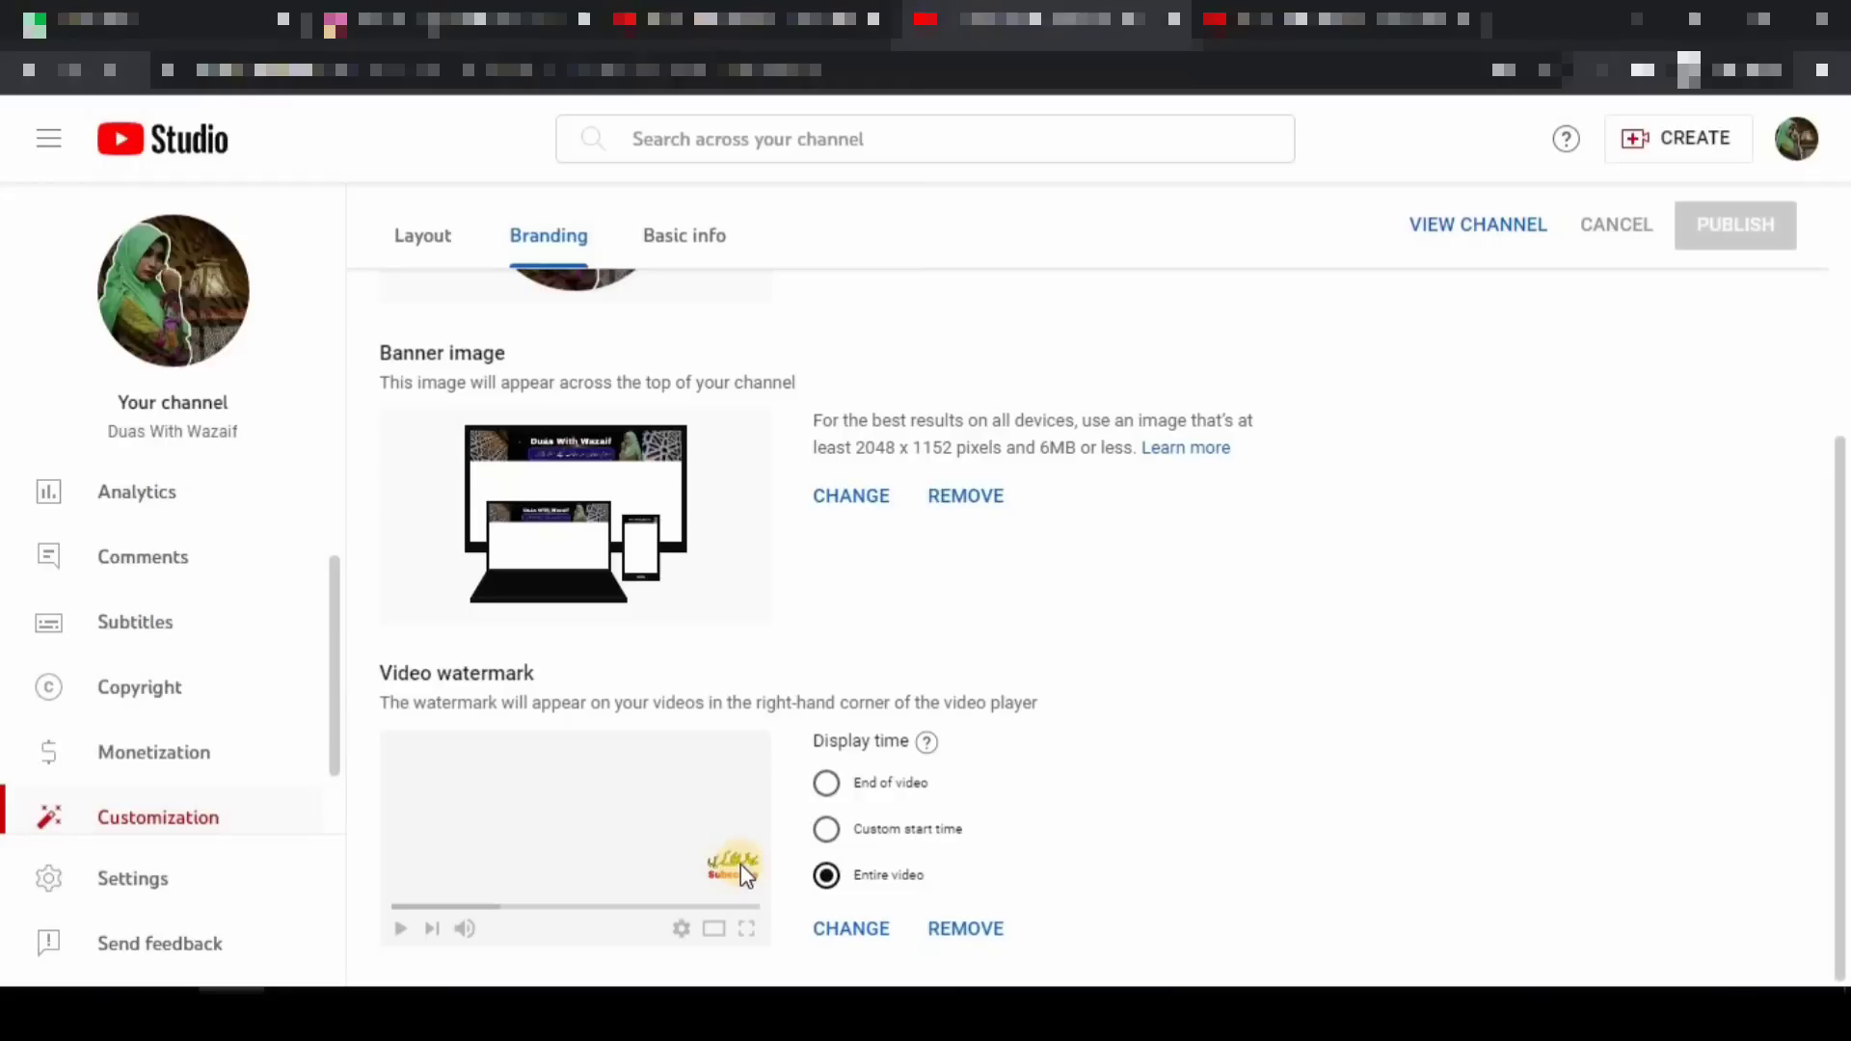
pyautogui.scroll(4, 680, 761)
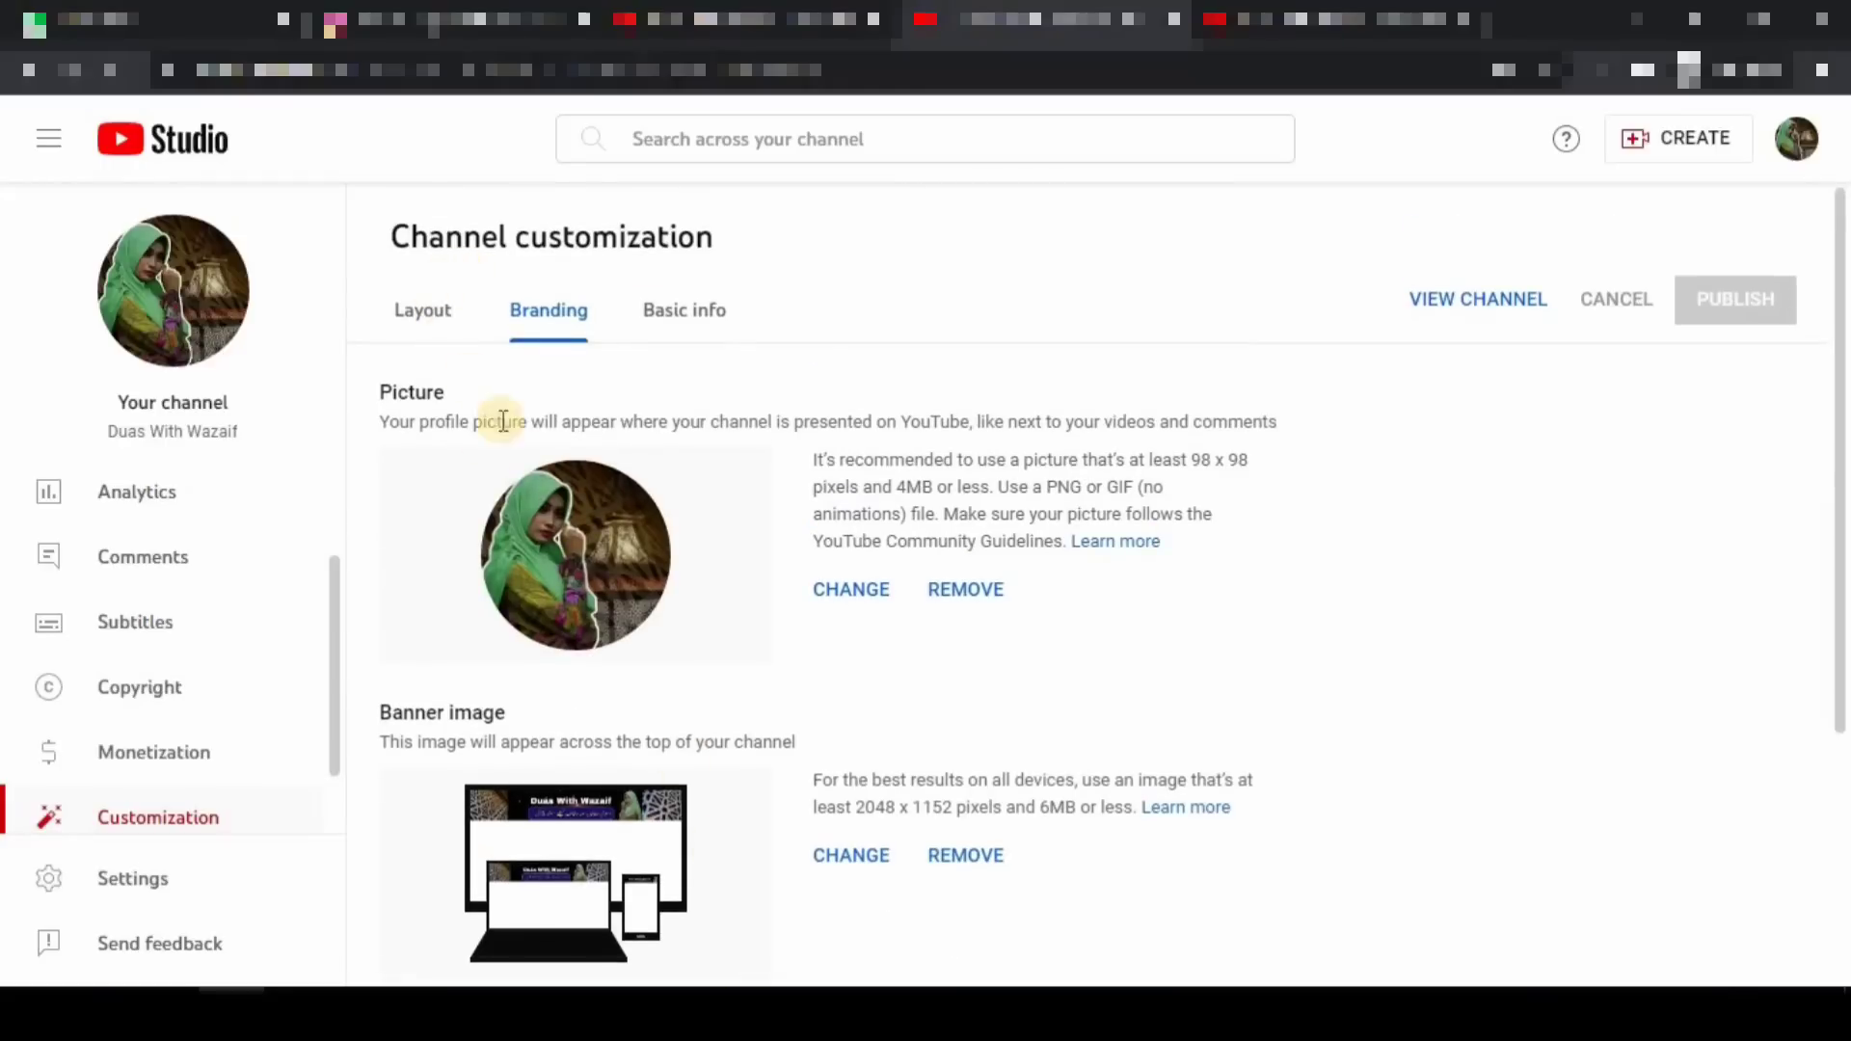
pyautogui.scroll(-4, 674, 766)
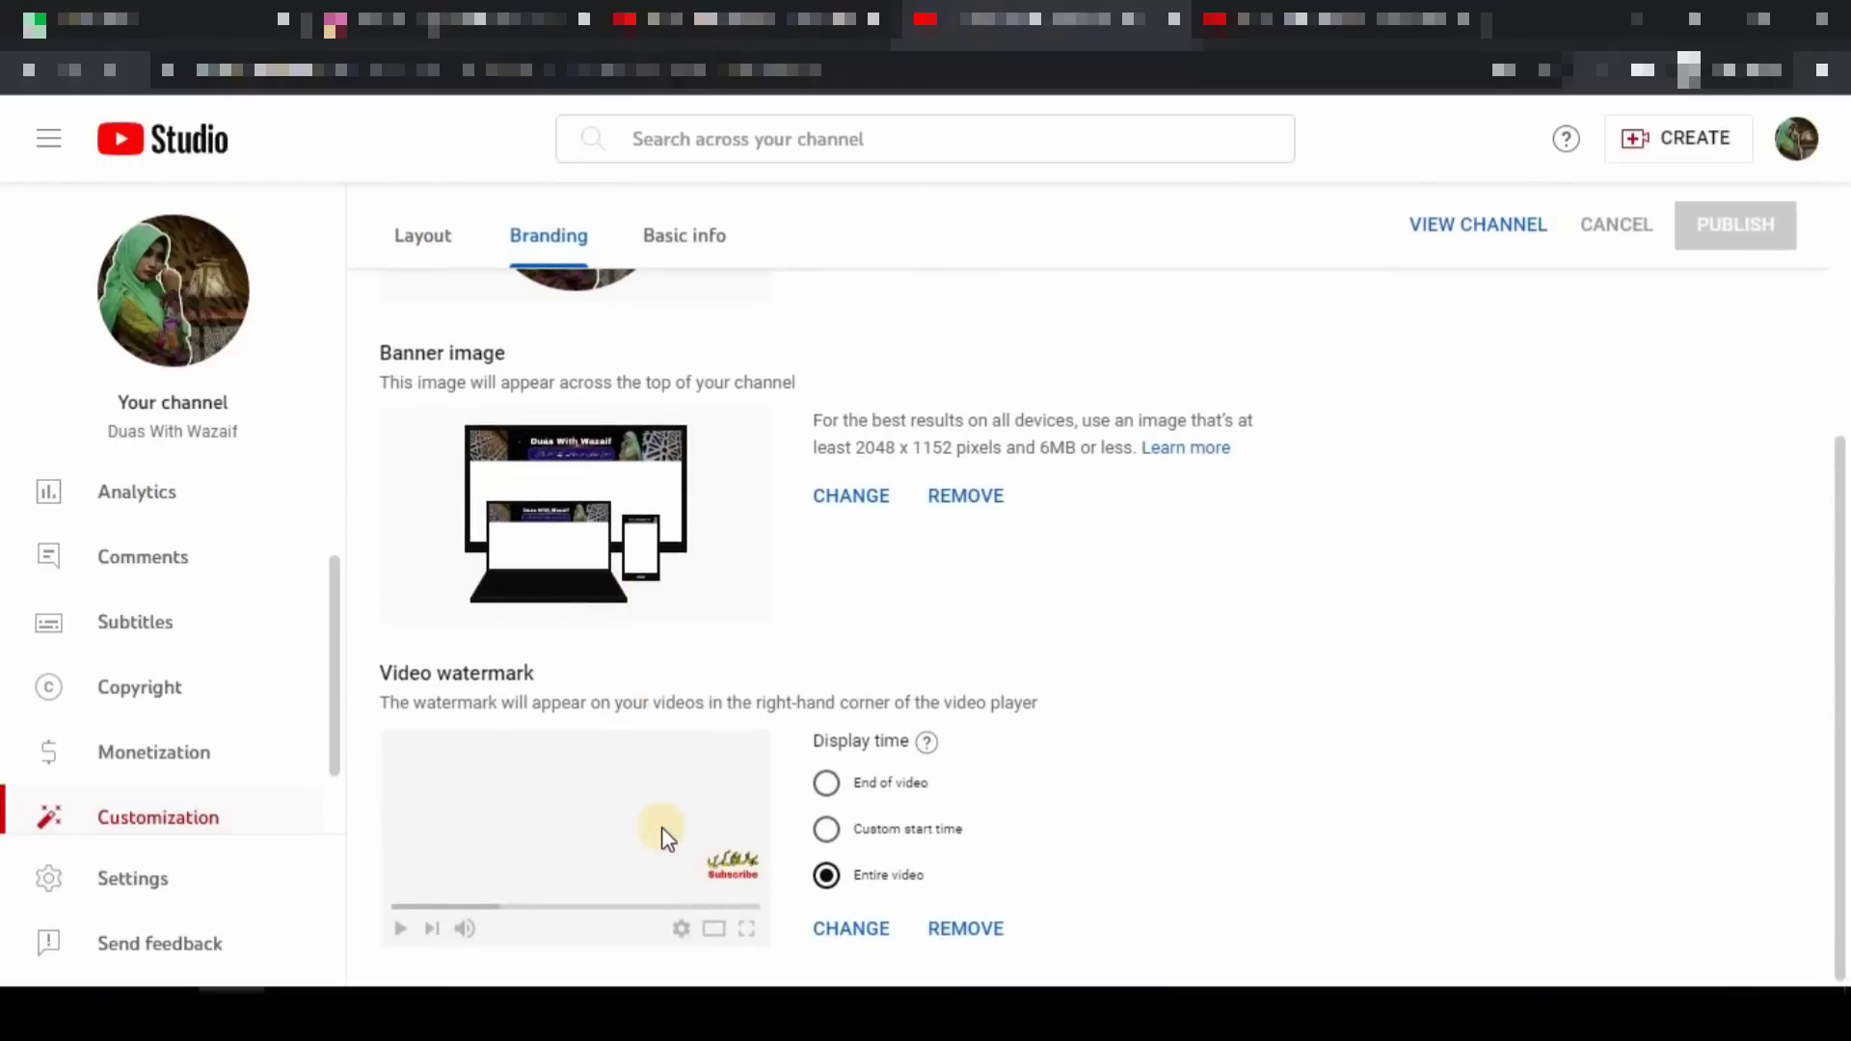
pyautogui.moveTo(349, 644)
pyautogui.mouseDown()
pyautogui.moveTo(808, 877)
pyautogui.moveTo(1113, 962)
pyautogui.mouseUp()
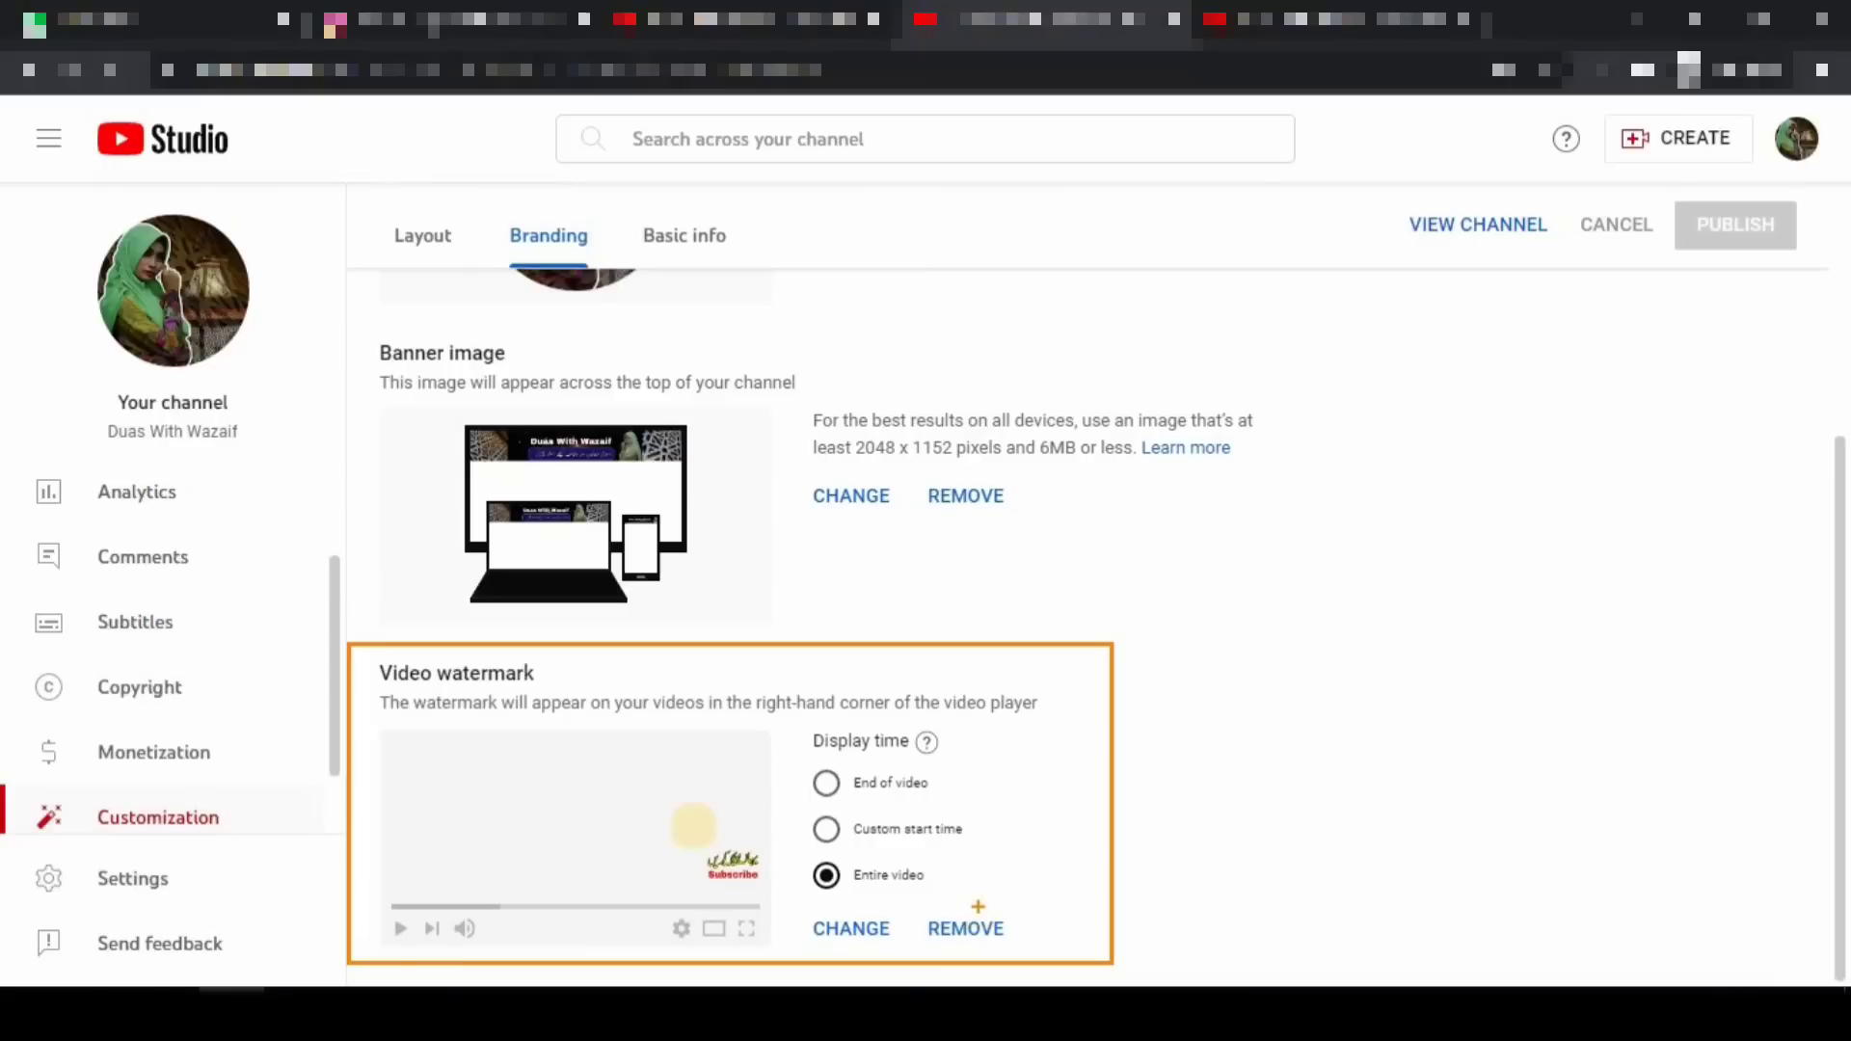
pyautogui.press('Escape')
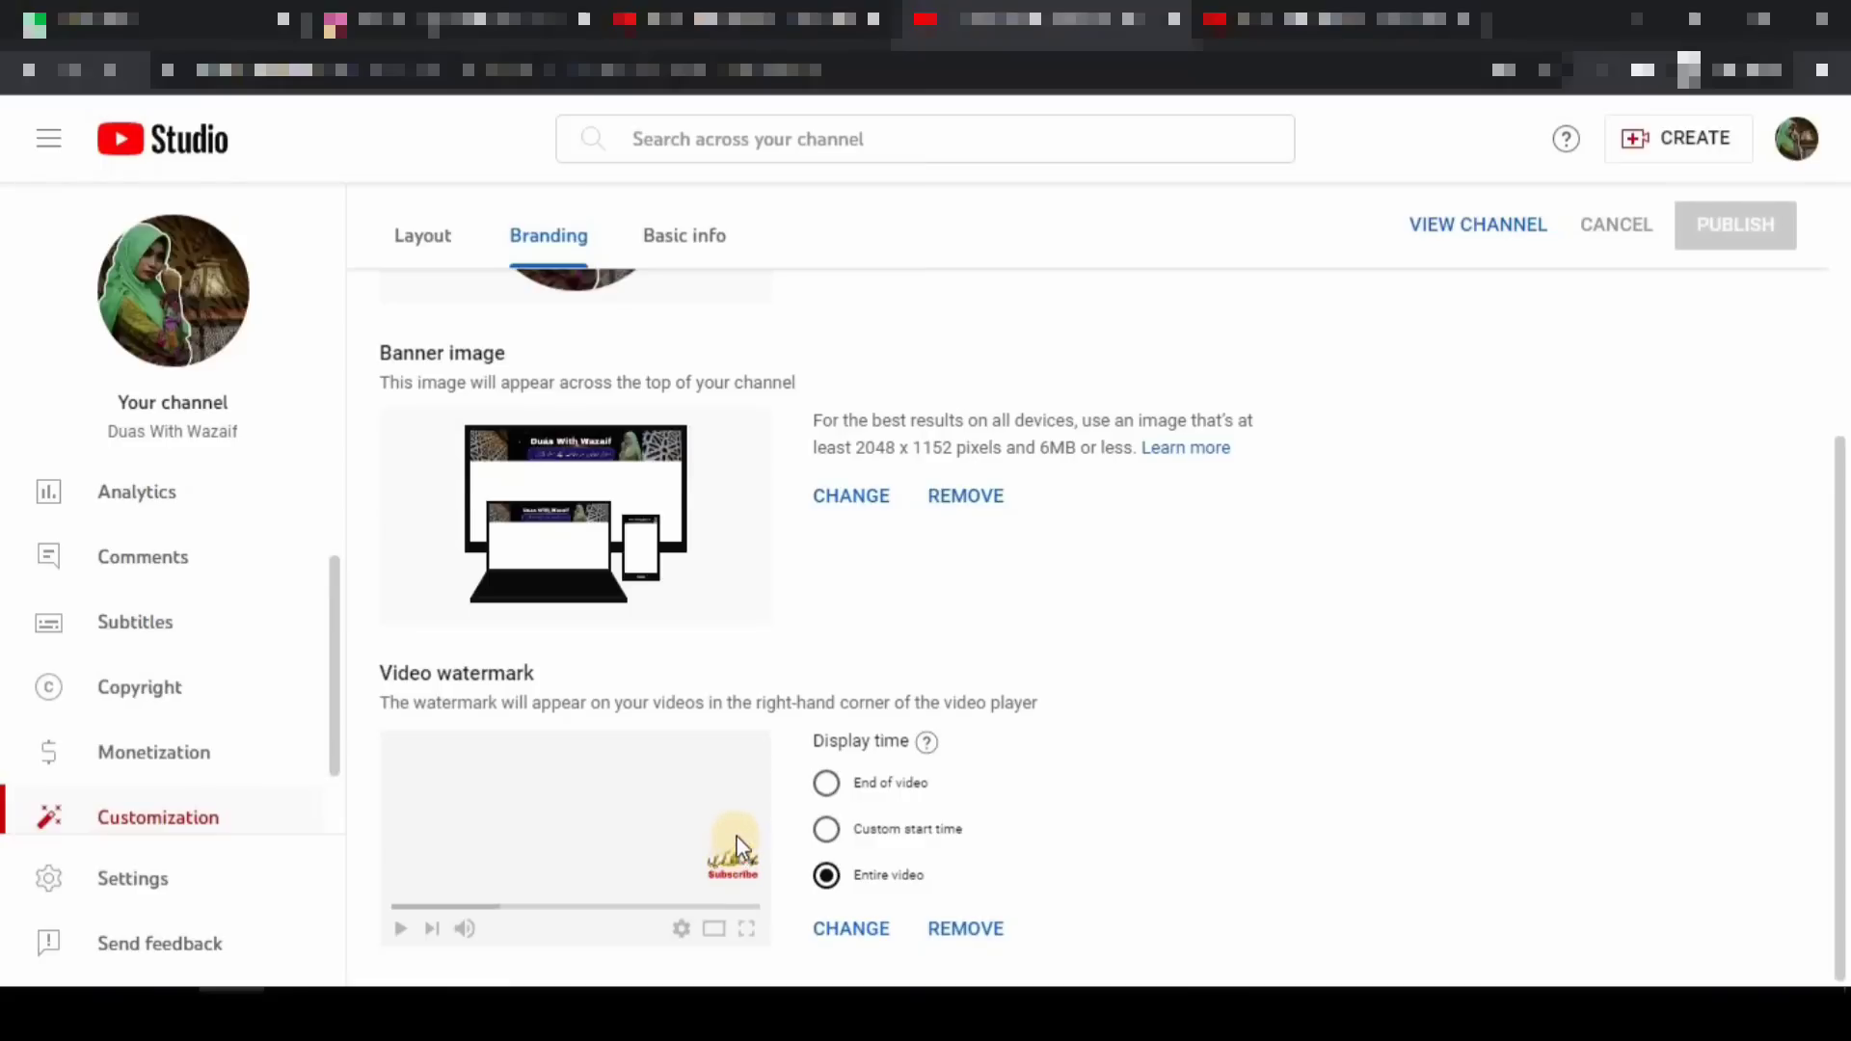
pyautogui.scroll(4, 608, 401)
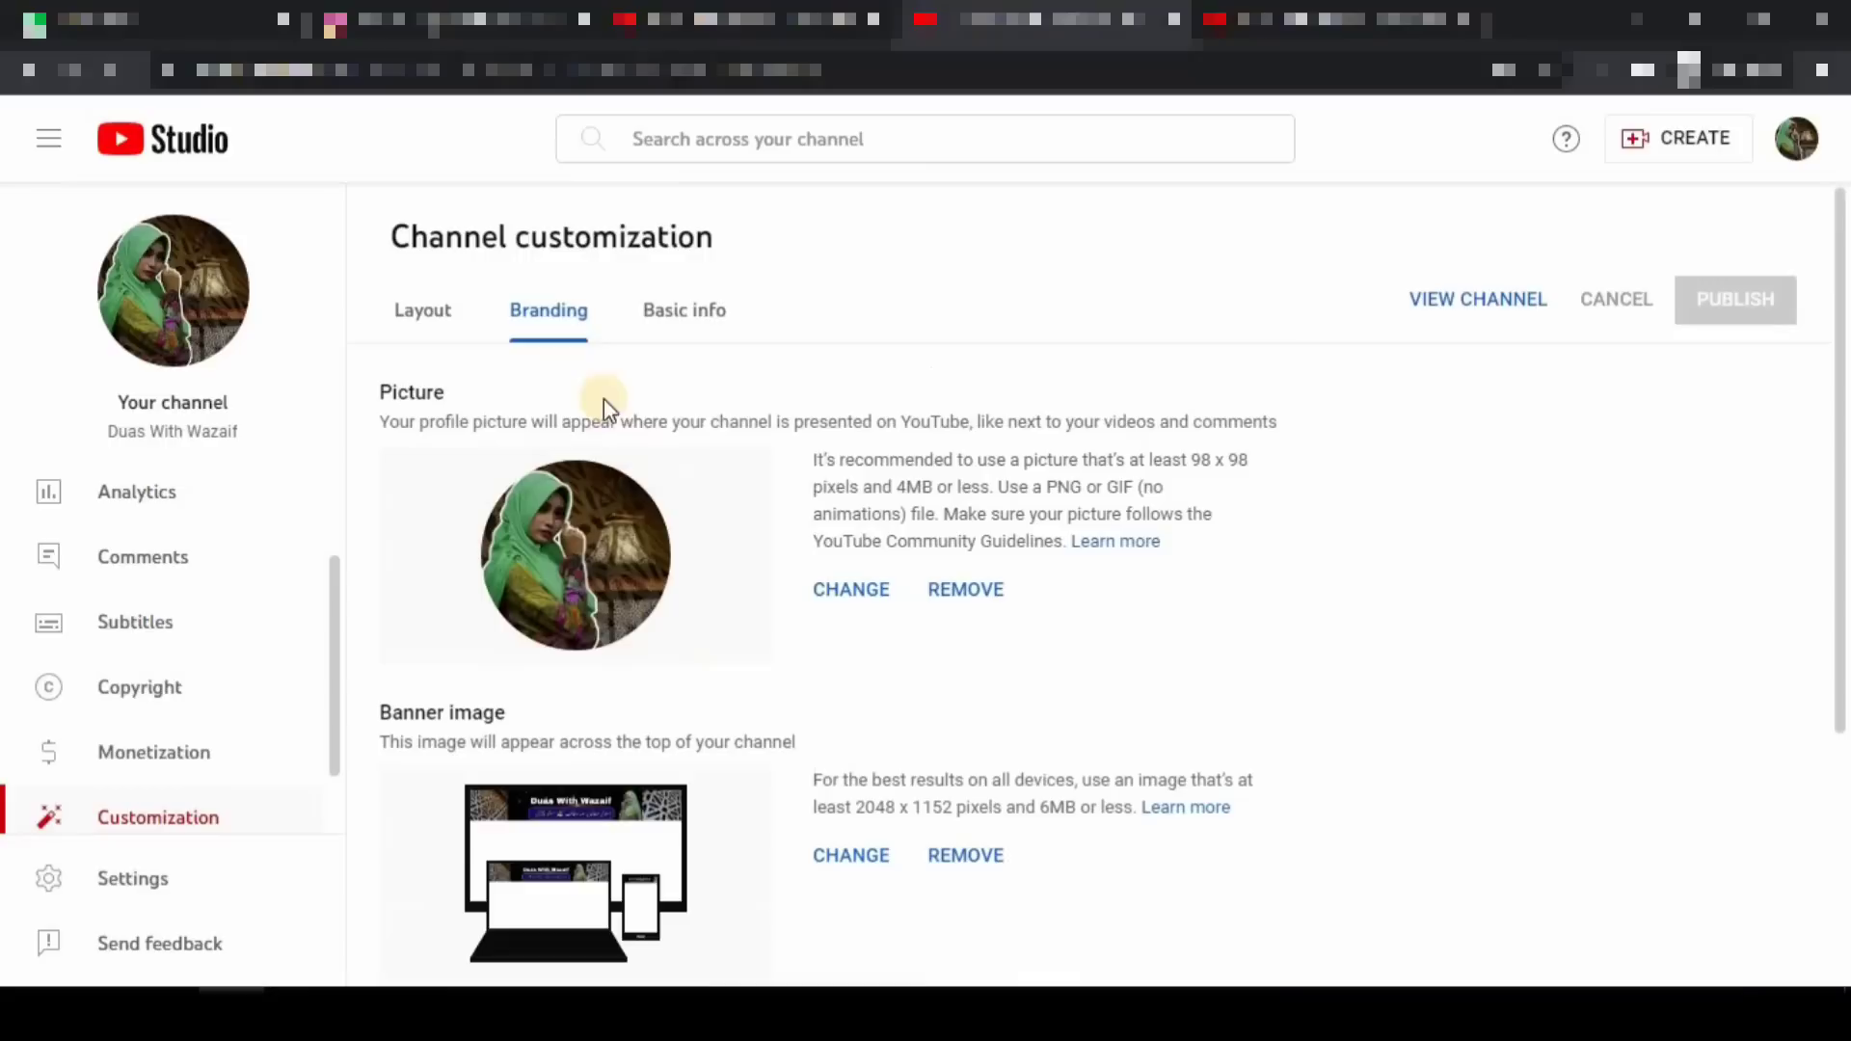
# - On the Layout tab, outline the channel trailer and featured video spotlight cards
pyautogui.click(433, 321)
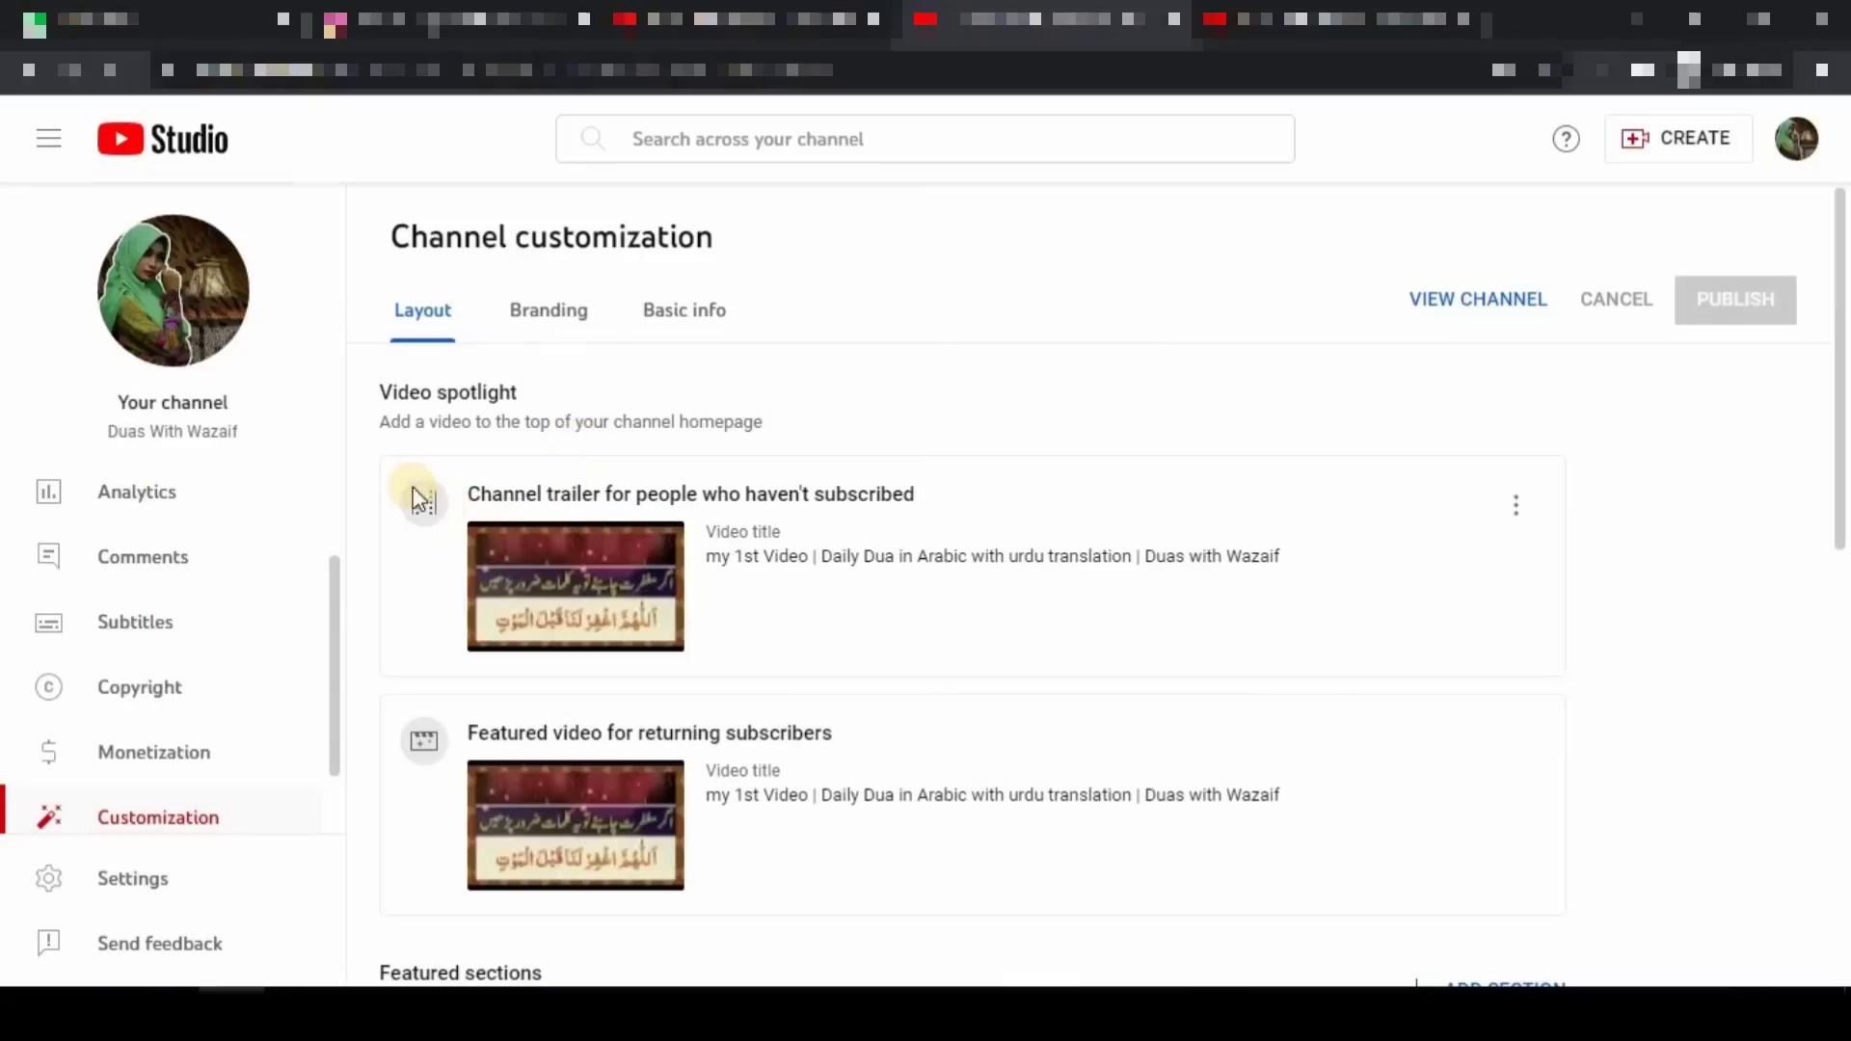
pyautogui.hotkey('ctrl', '2')
pyautogui.moveTo(371, 460)
pyautogui.mouseDown()
pyautogui.moveTo(823, 598)
pyautogui.moveTo(1293, 662)
pyautogui.moveTo(1386, 649)
pyautogui.mouseUp()
pyautogui.moveTo(360, 696)
pyautogui.mouseDown()
pyautogui.moveTo(1132, 922)
pyautogui.moveTo(1485, 922)
pyautogui.mouseUp()
pyautogui.press('Escape')
# - Browse the section types under ADD SECTION, then close the list without adding any
pyautogui.scroll(-6, 392, 415)
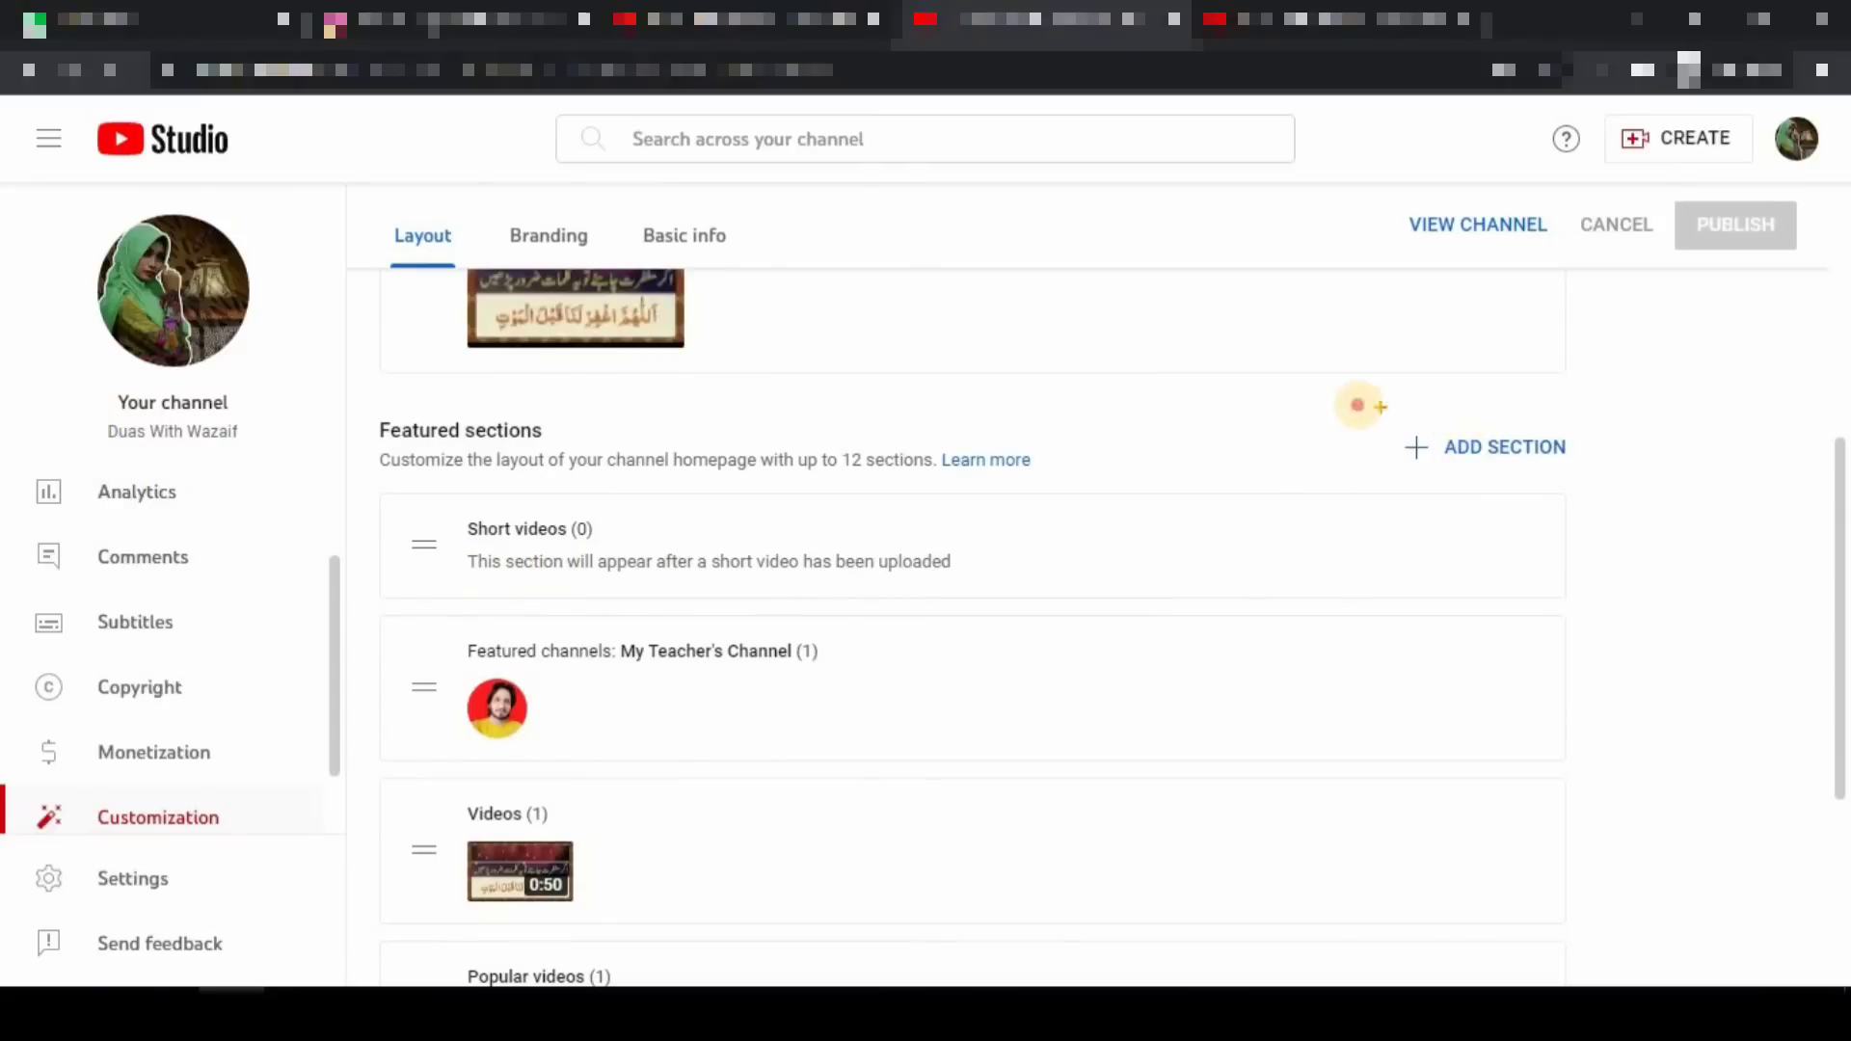
pyautogui.moveTo(1360, 405); pyautogui.dragTo(1690, 483)
pyautogui.click(1483, 451)
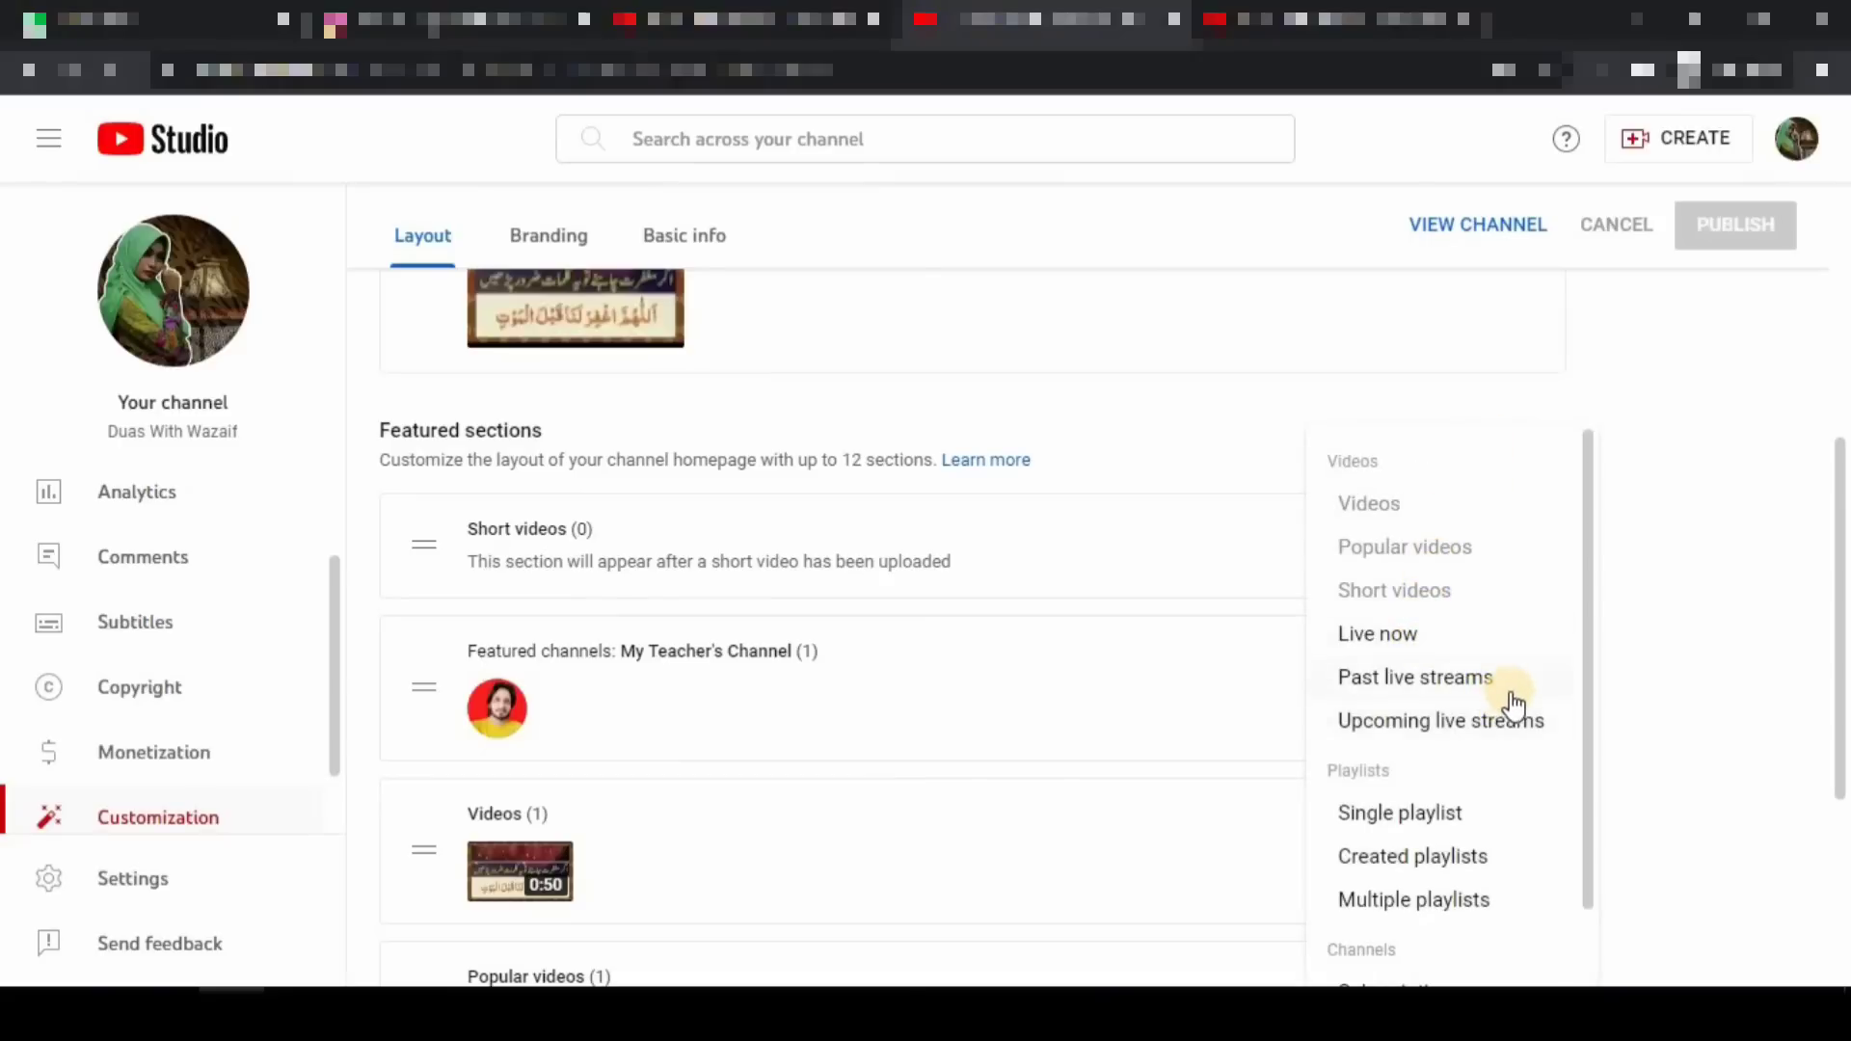
pyautogui.scroll(-1, 1497, 737)
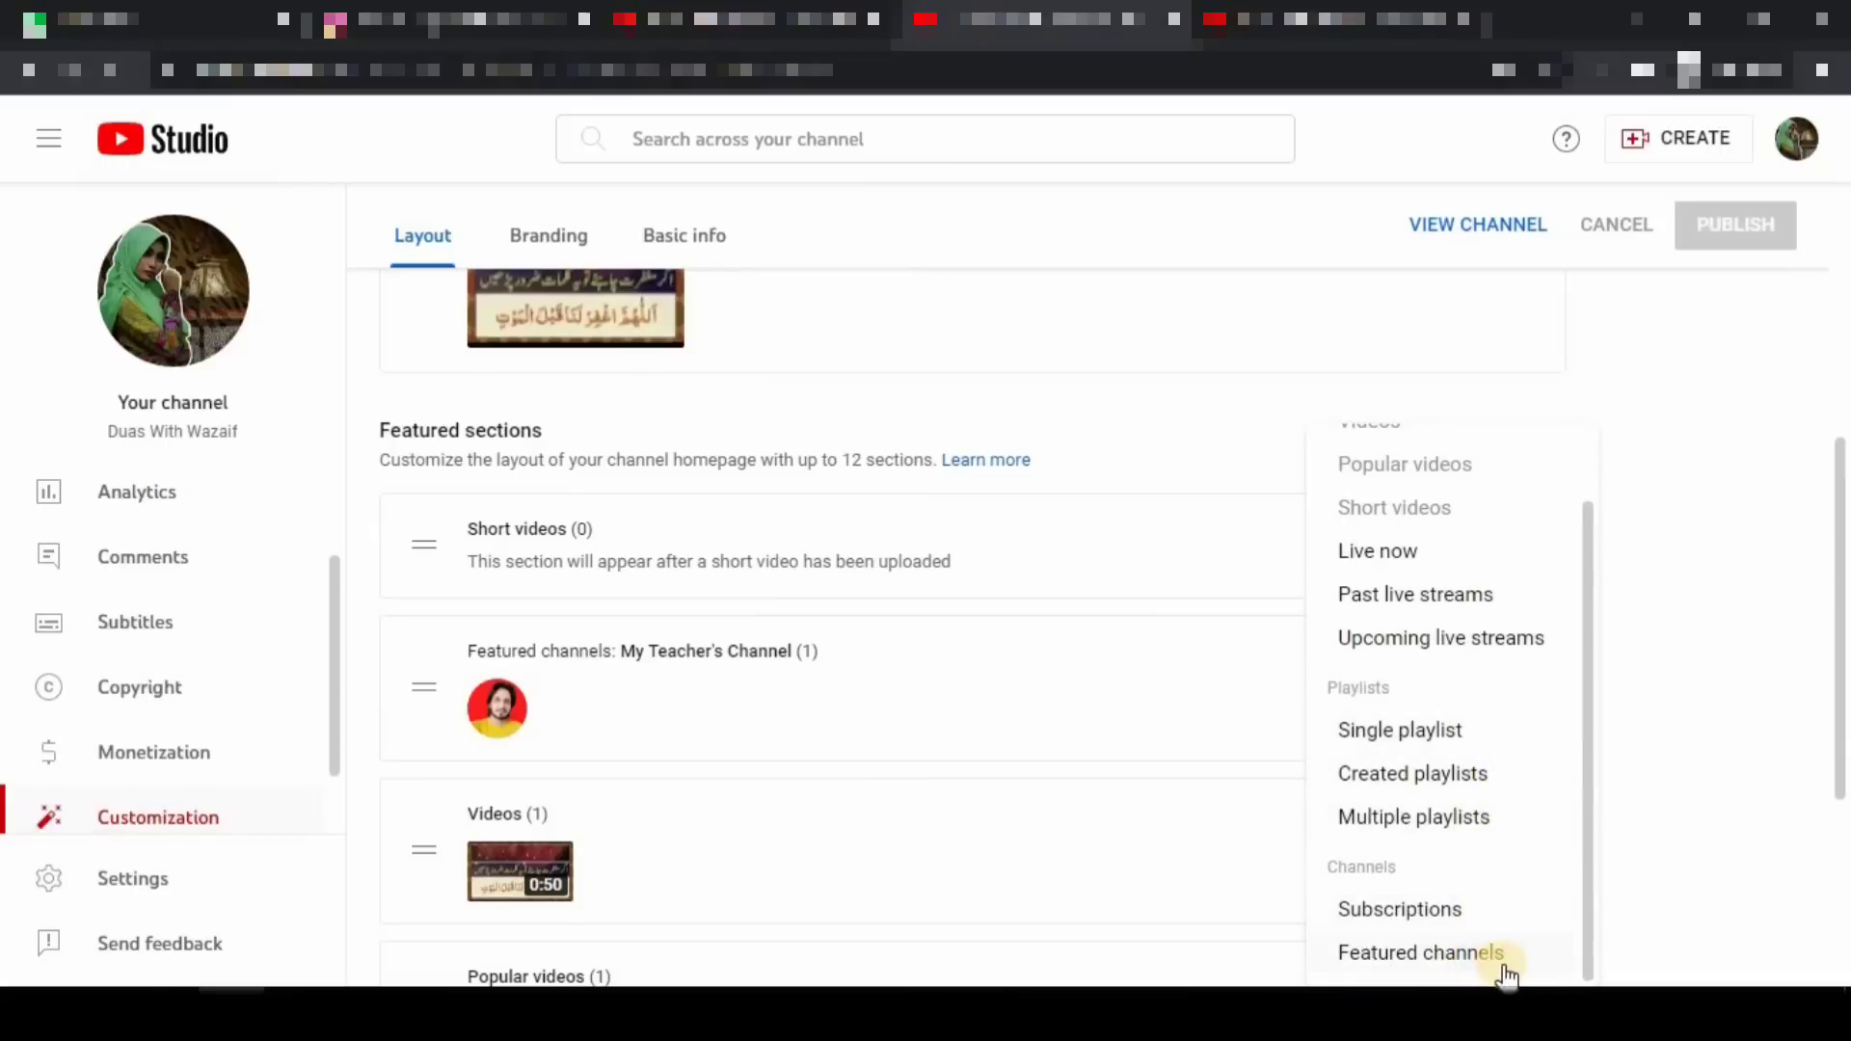
pyautogui.click(1655, 345)
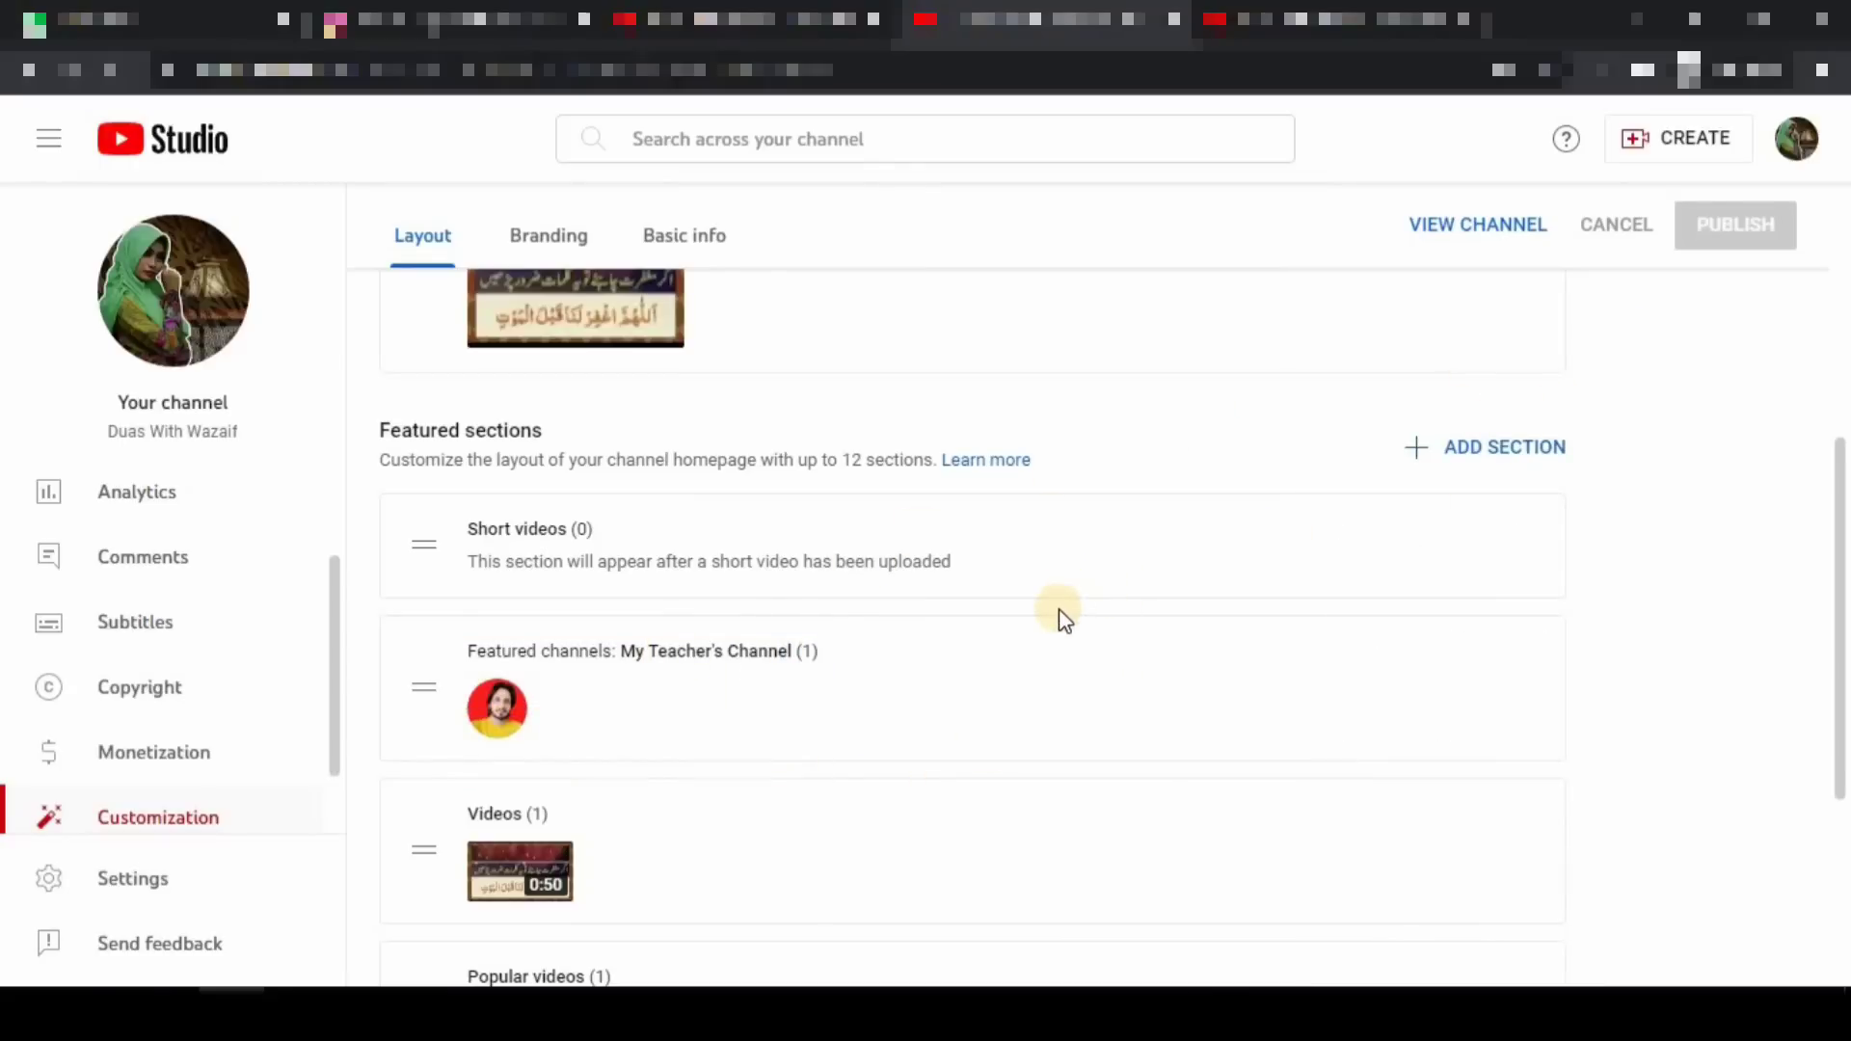
# - Return to the live channel homepage in the YouTube tab
pyautogui.scroll(2, 1051, 617)
pyautogui.scroll(4, 880, 607)
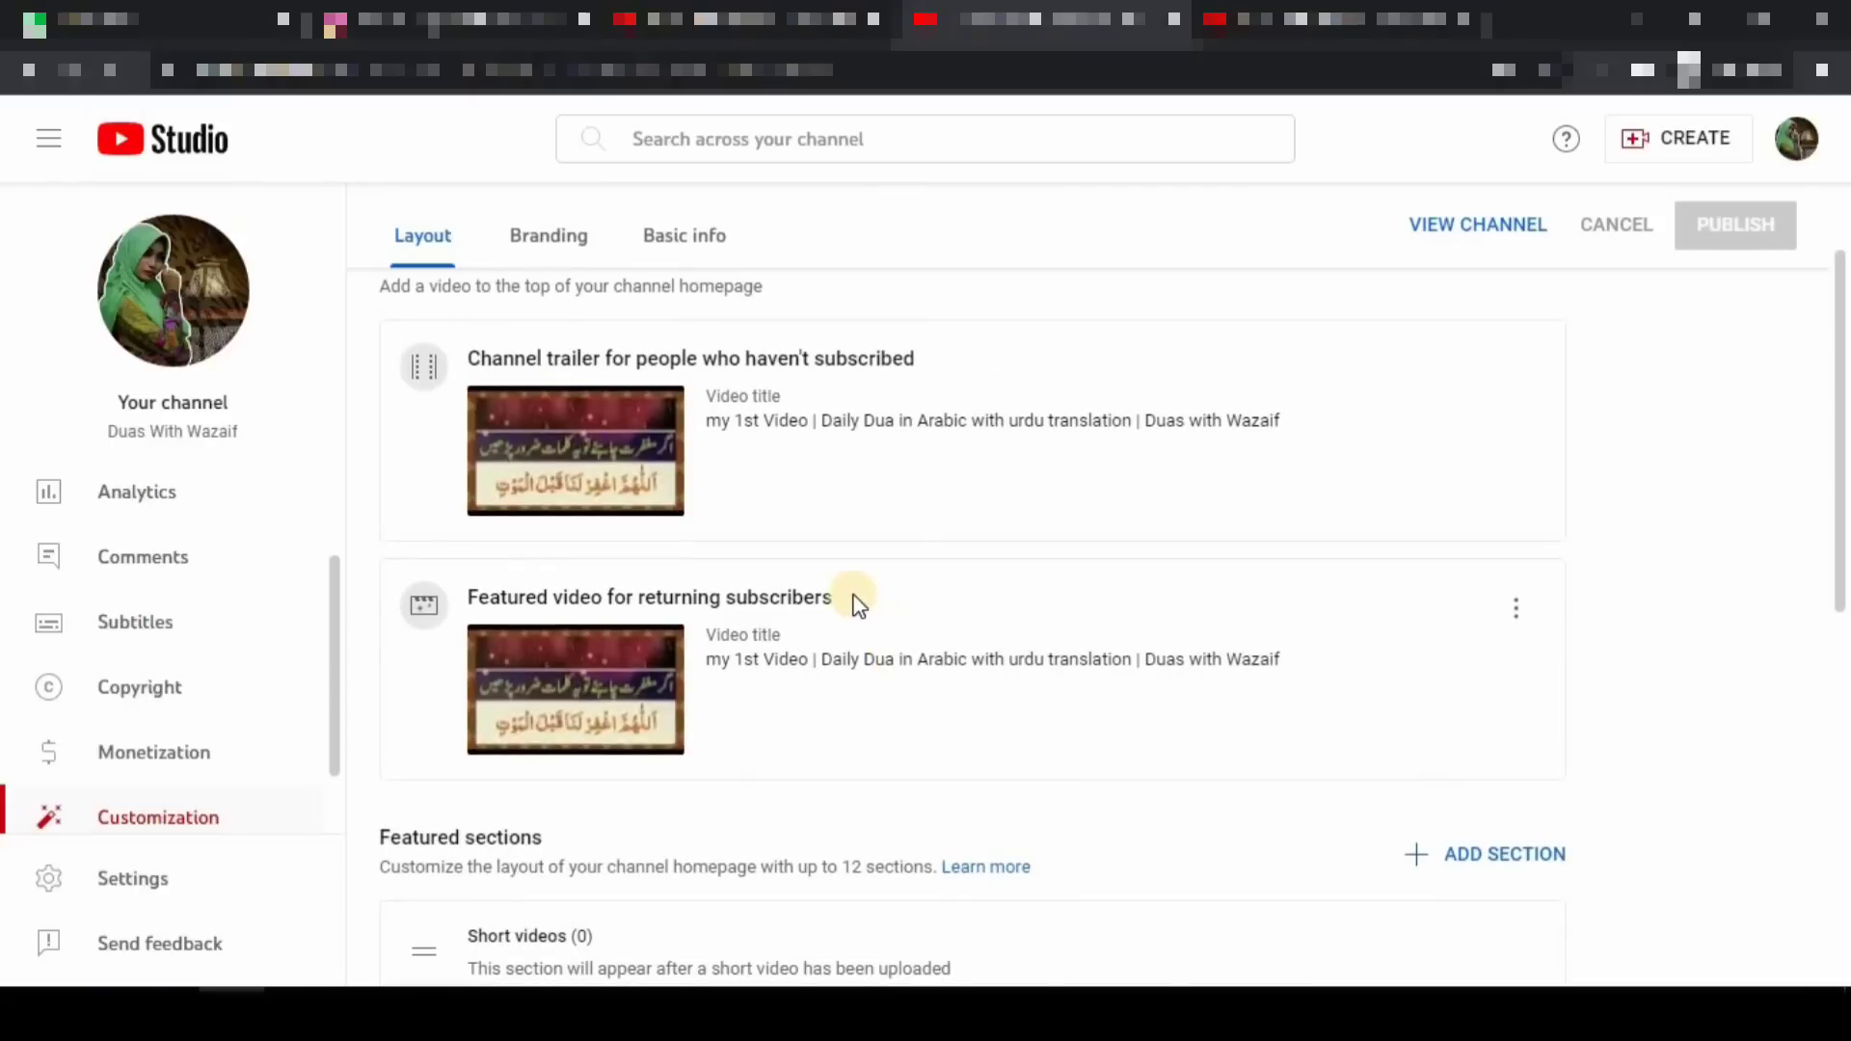
pyautogui.scroll(2, 857, 602)
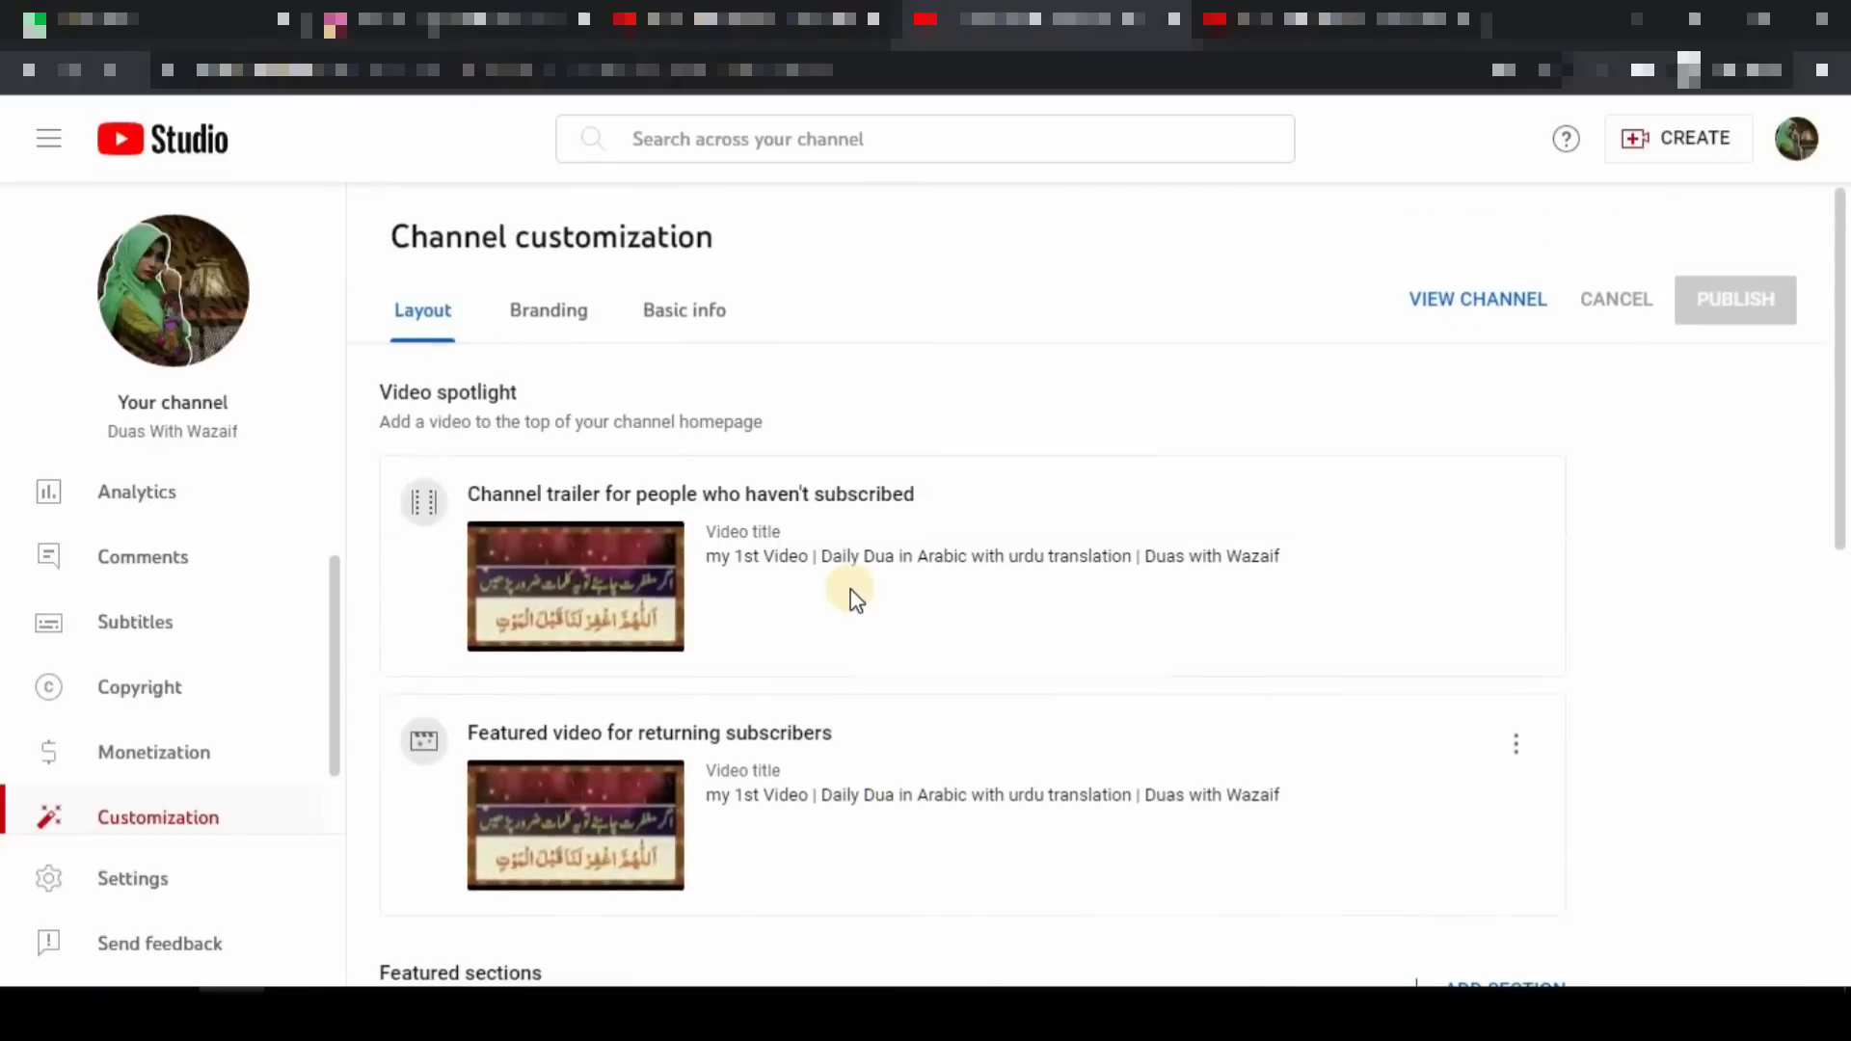
pyautogui.click(1394, 6)
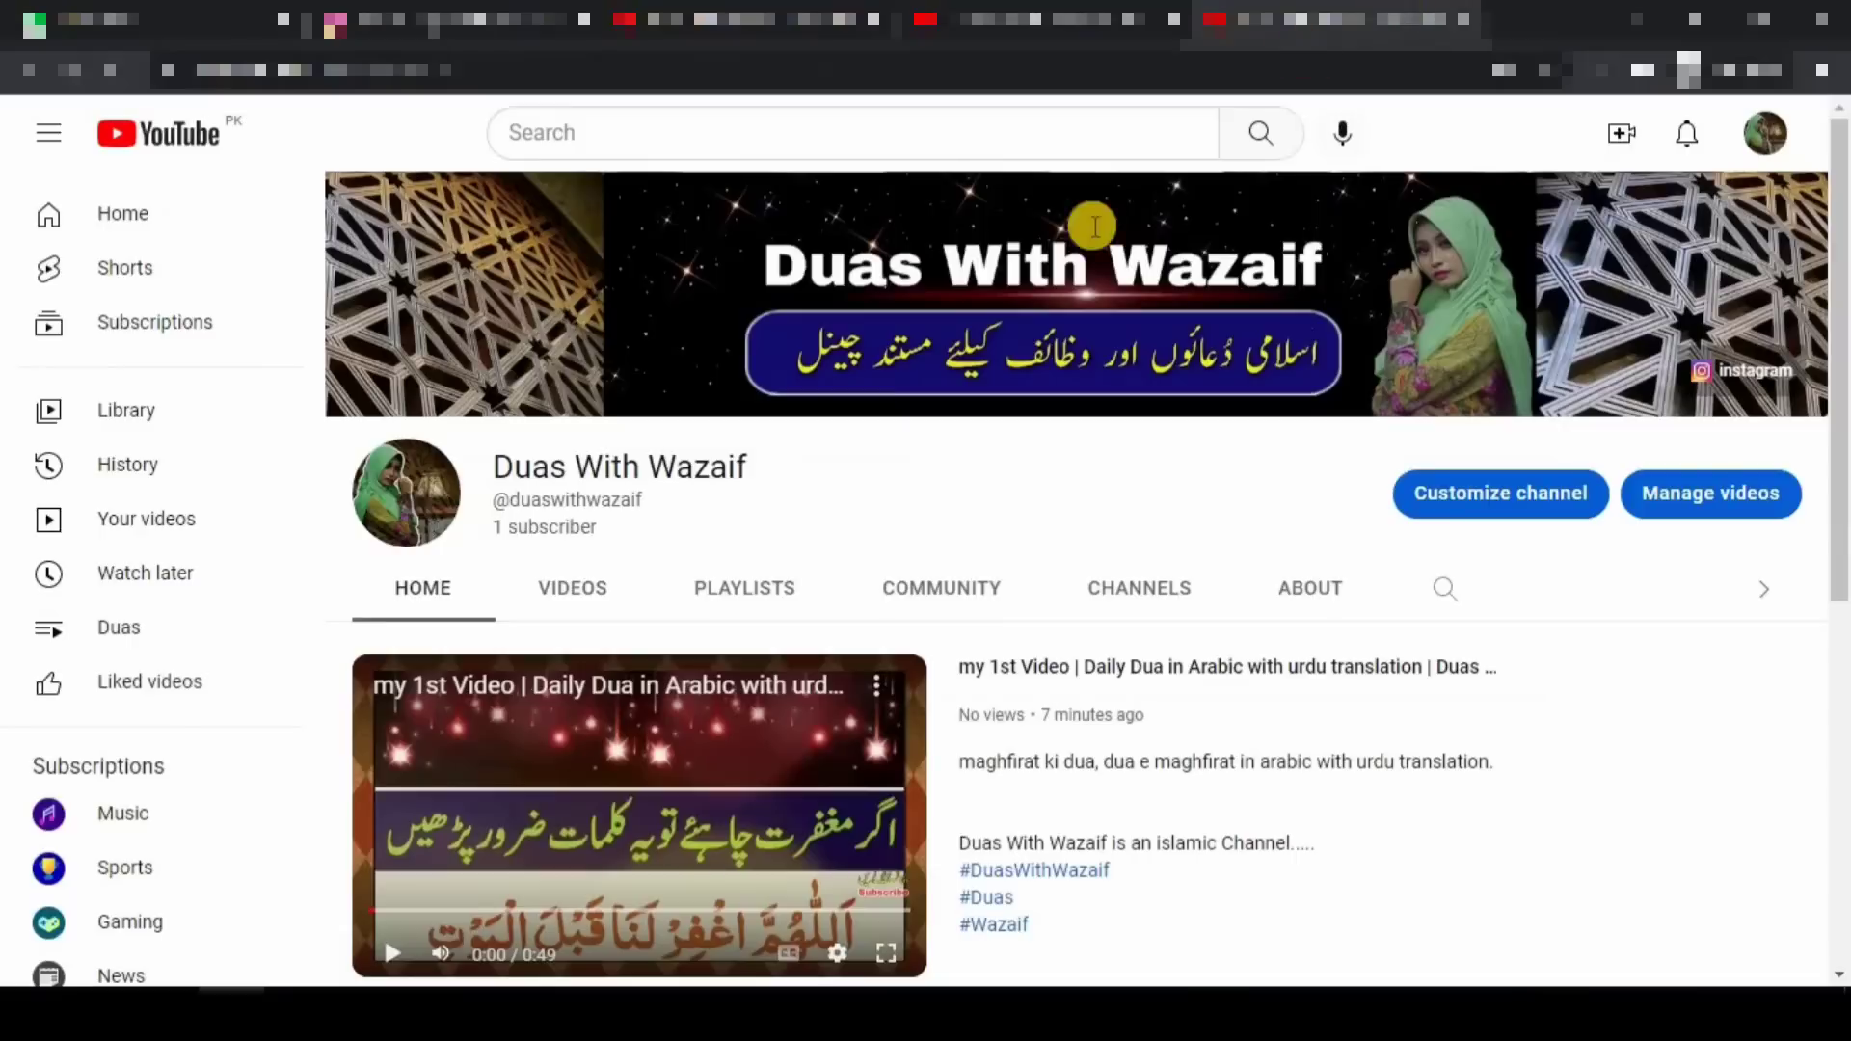